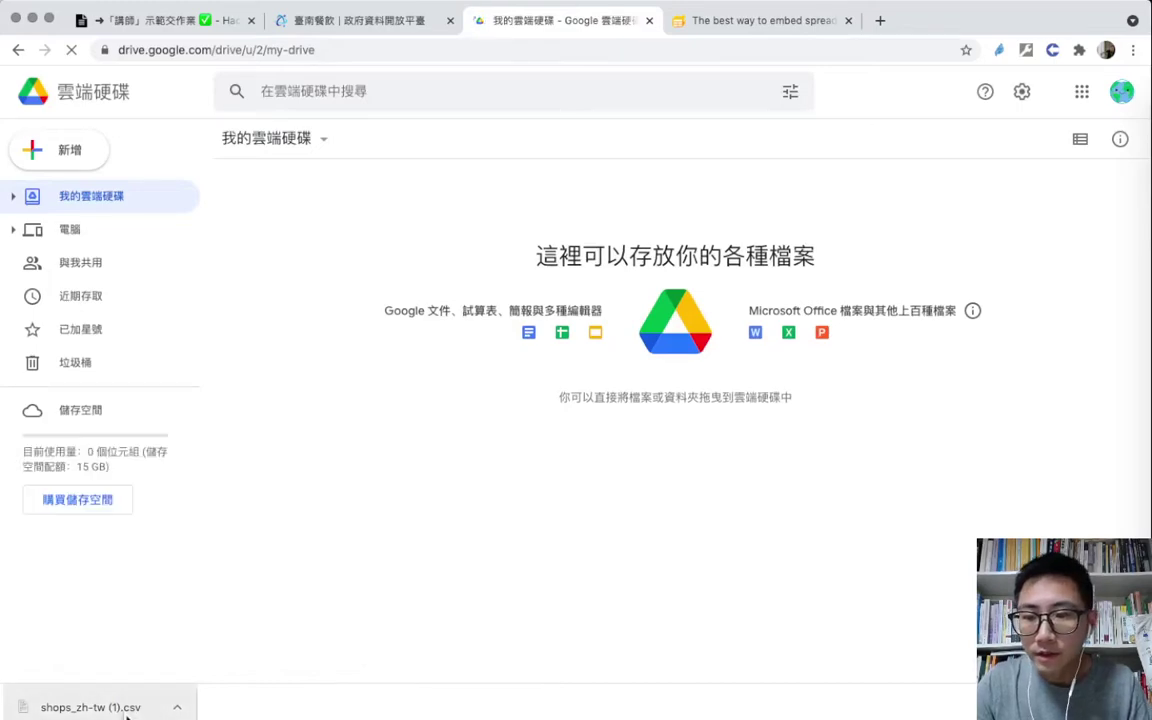
Upload the downloaded shops_zh-tw (1).csv to My Drive and open it with Google Sheets
{"action": "left_click_drag", "start_coordinate": [135, 708], "coordinate": [515, 398]}
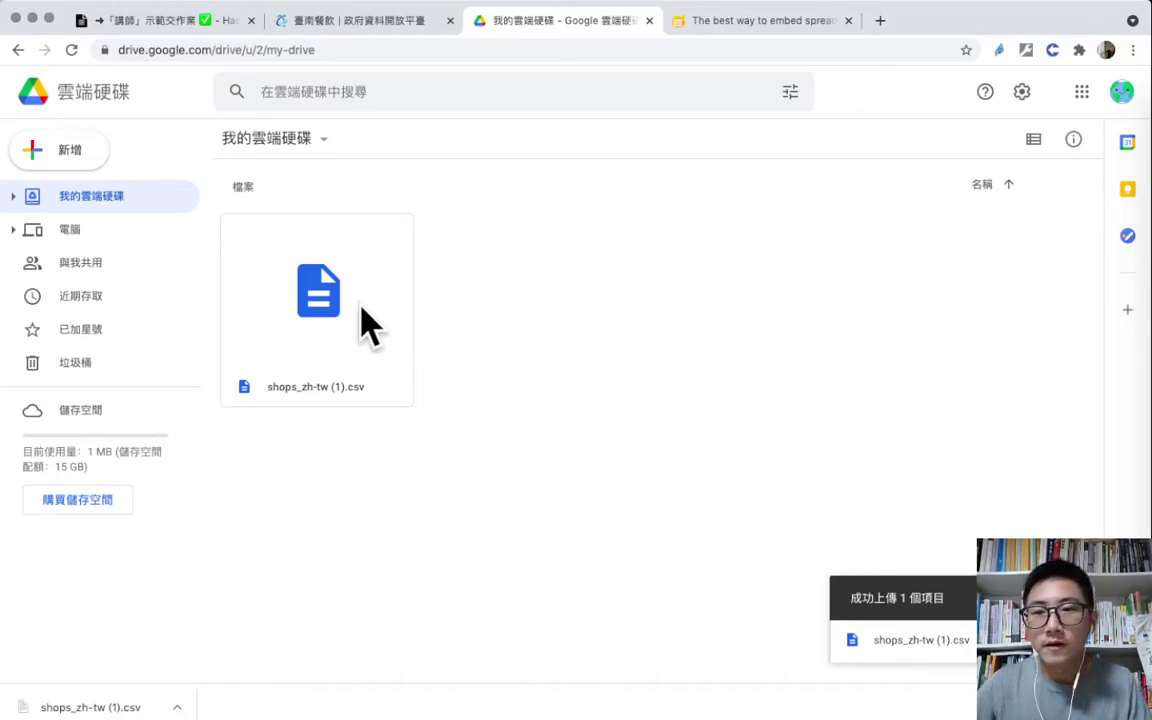
{"action": "left_click", "coordinate": [361, 313]}
{"action": "double_click", "coordinate": [363, 322]}
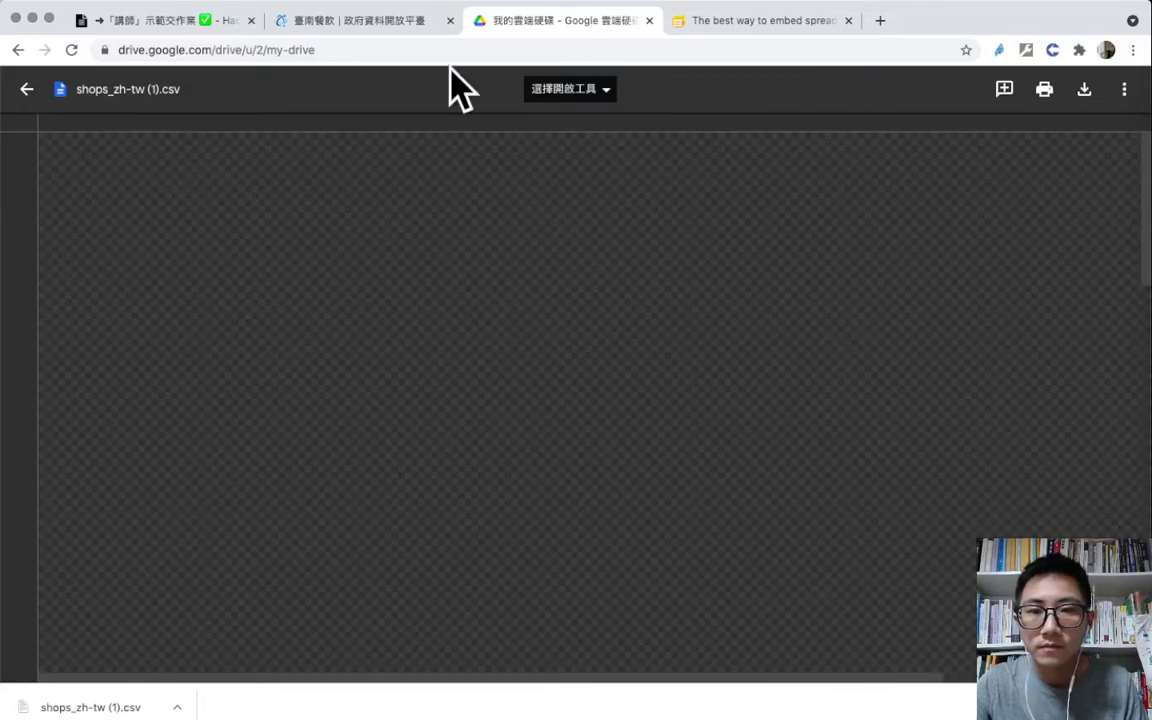
{"action": "left_click", "coordinate": [603, 90]}
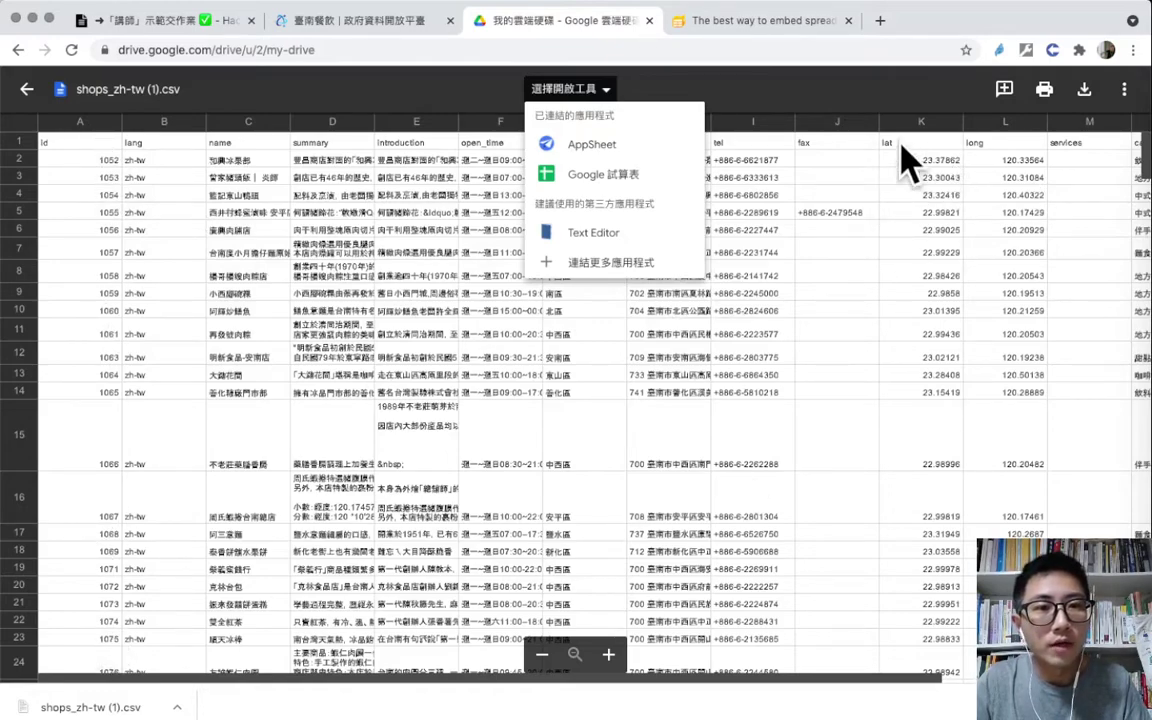
{"action": "left_click", "coordinate": [640, 178]}
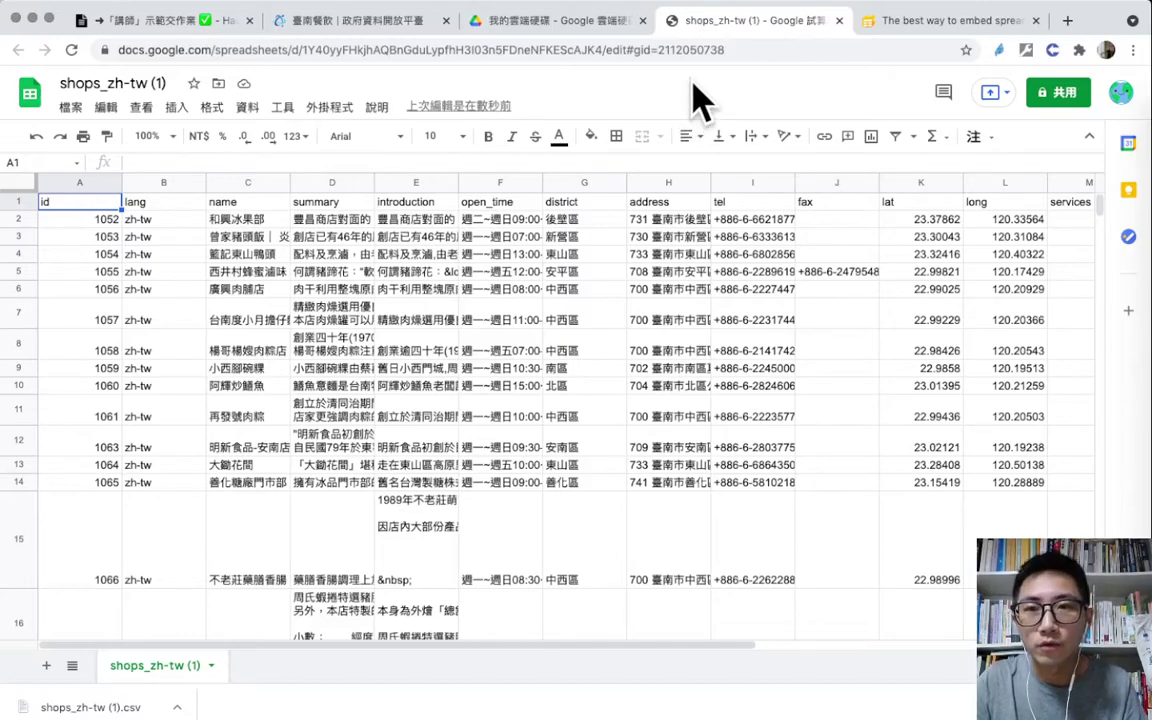
Switch to the Awesome Table website, check its section in the HackMD course notes, and open the Awesome Table dashboard
{"action": "left_click", "coordinate": [333, 108]}
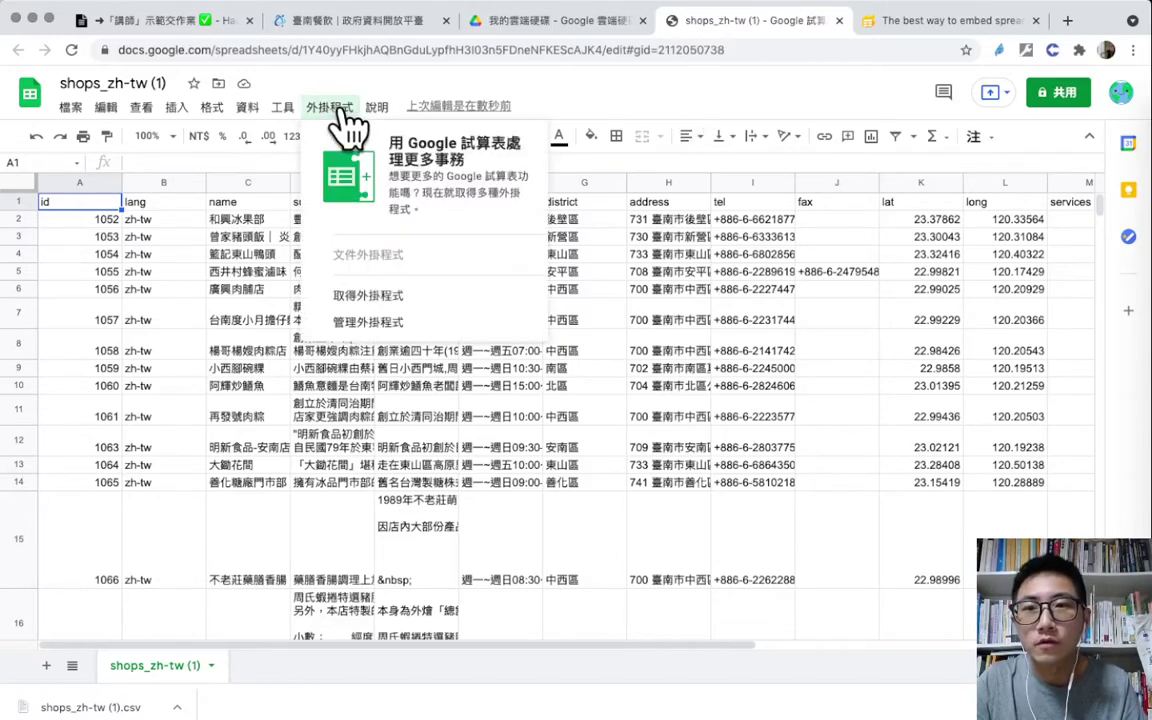
{"action": "left_click", "coordinate": [681, 103]}
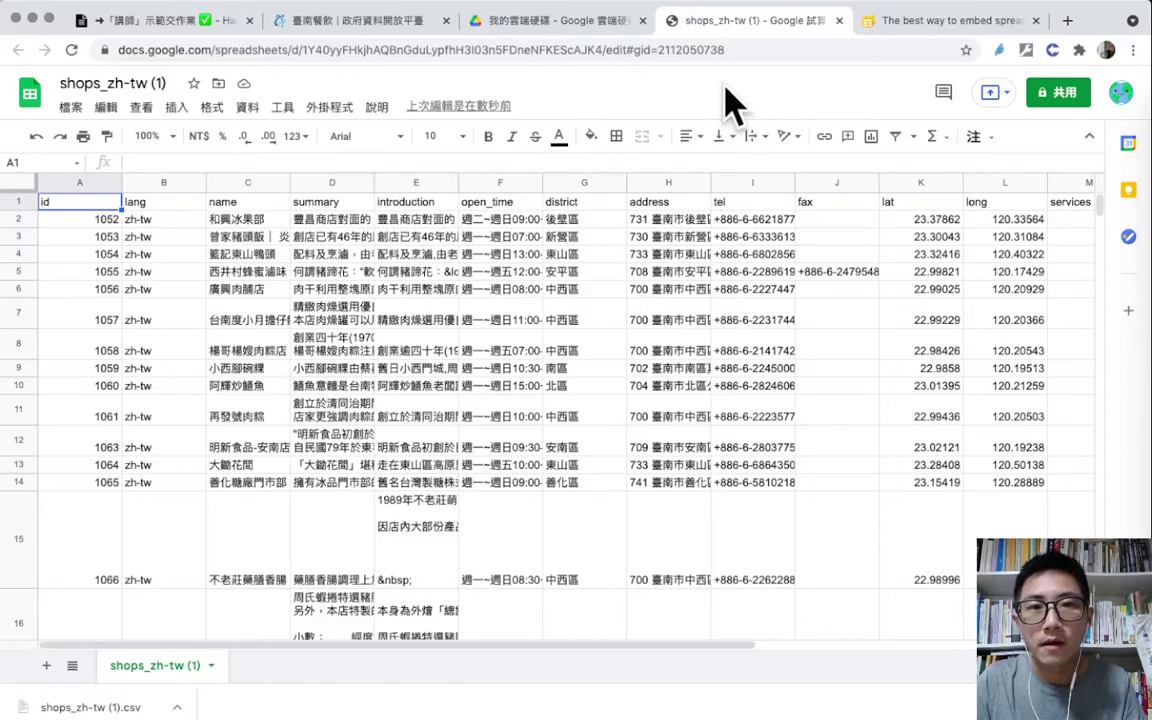
{"action": "left_click", "coordinate": [908, 26]}
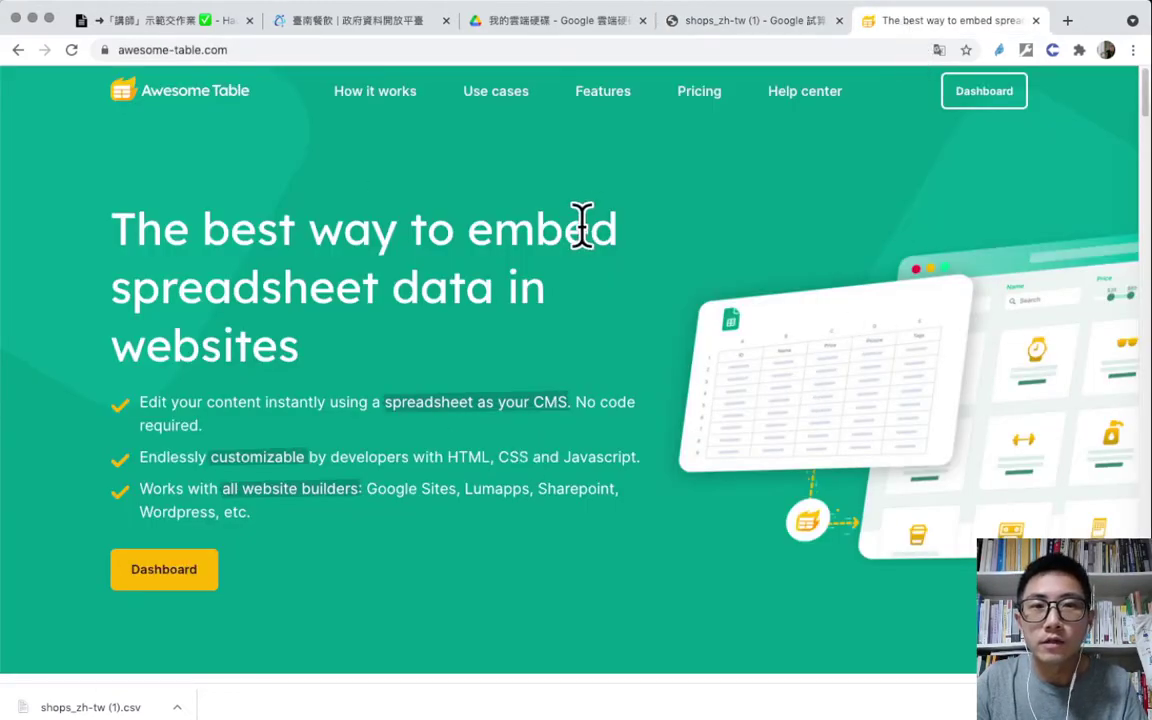
{"action": "left_click", "coordinate": [185, 30]}
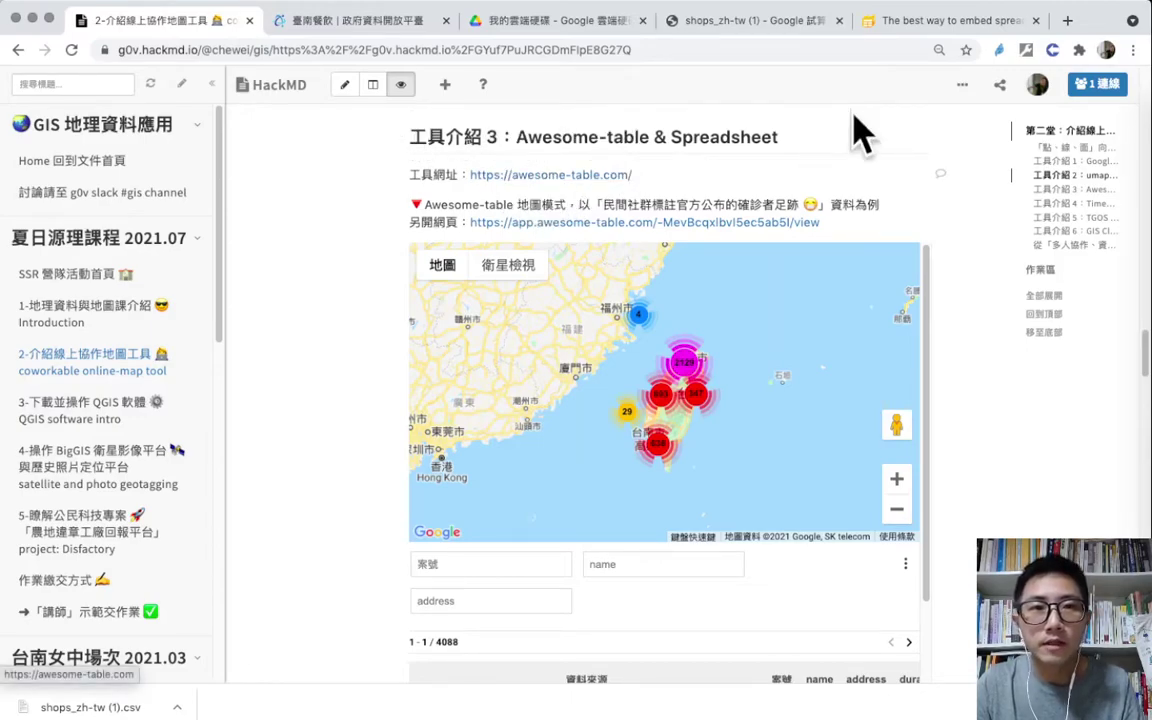
{"action": "left_click", "coordinate": [916, 24]}
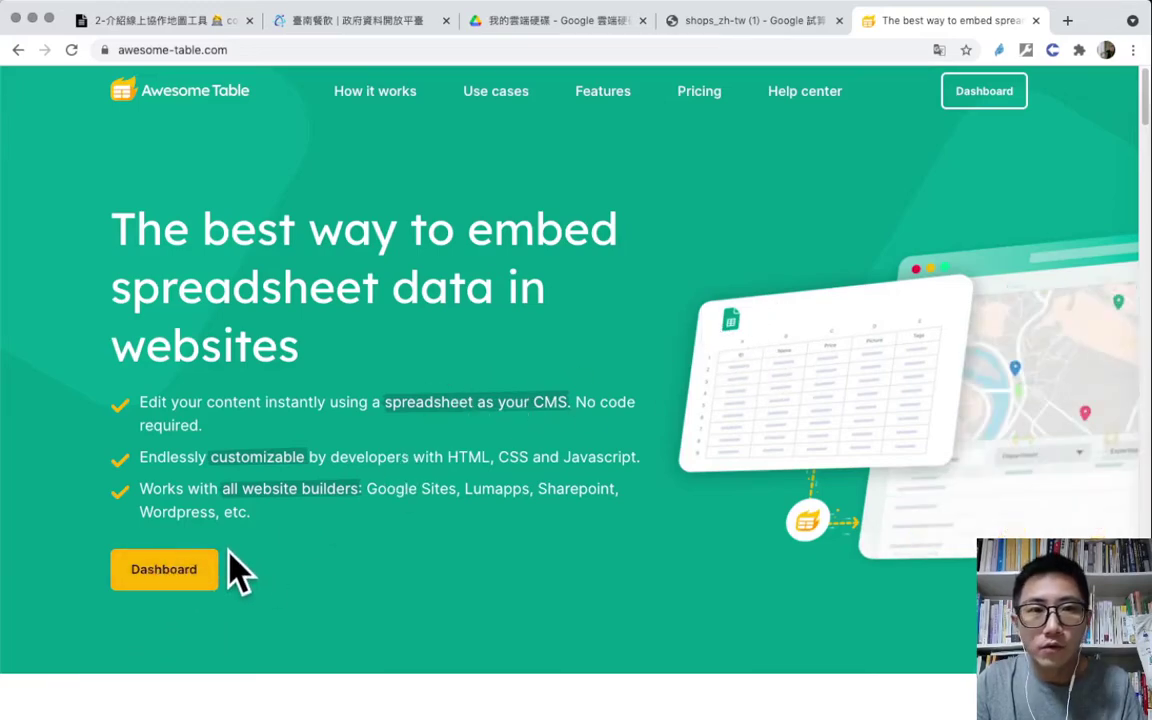
{"action": "left_click", "coordinate": [195, 584]}
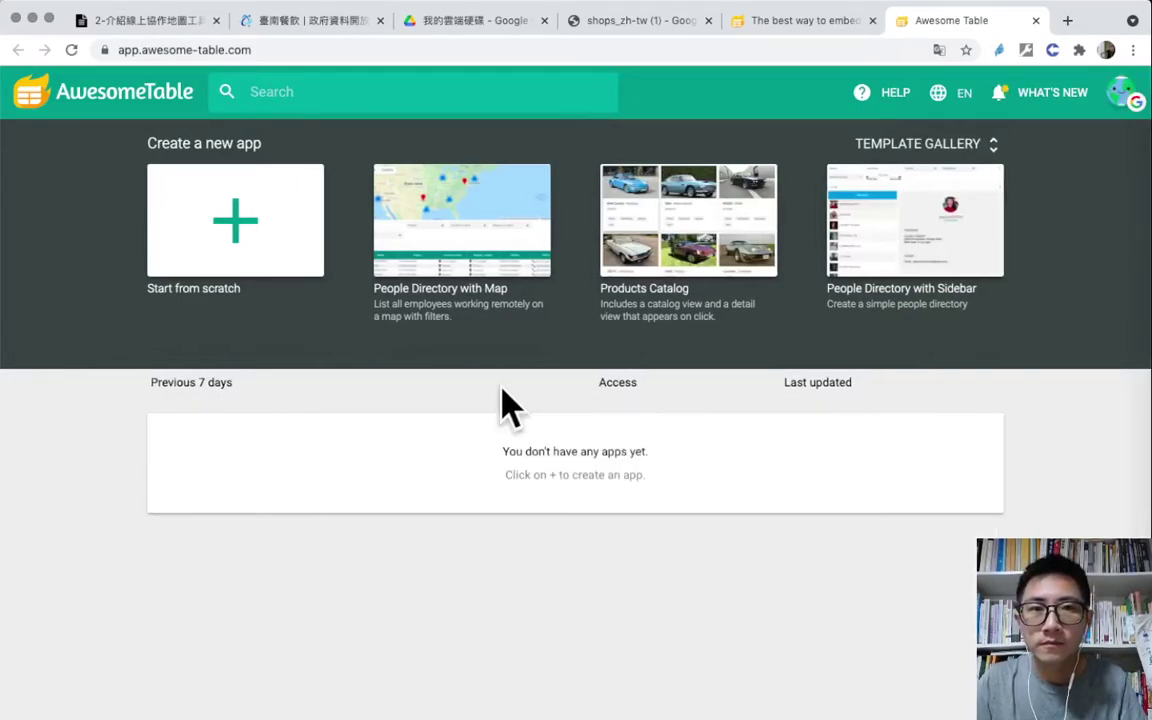
Create a new app from scratch with the shops_zh-tw (1) spreadsheet as its data source, keeping the suggested app name, sheet and range
{"action": "left_click", "coordinate": [245, 238]}
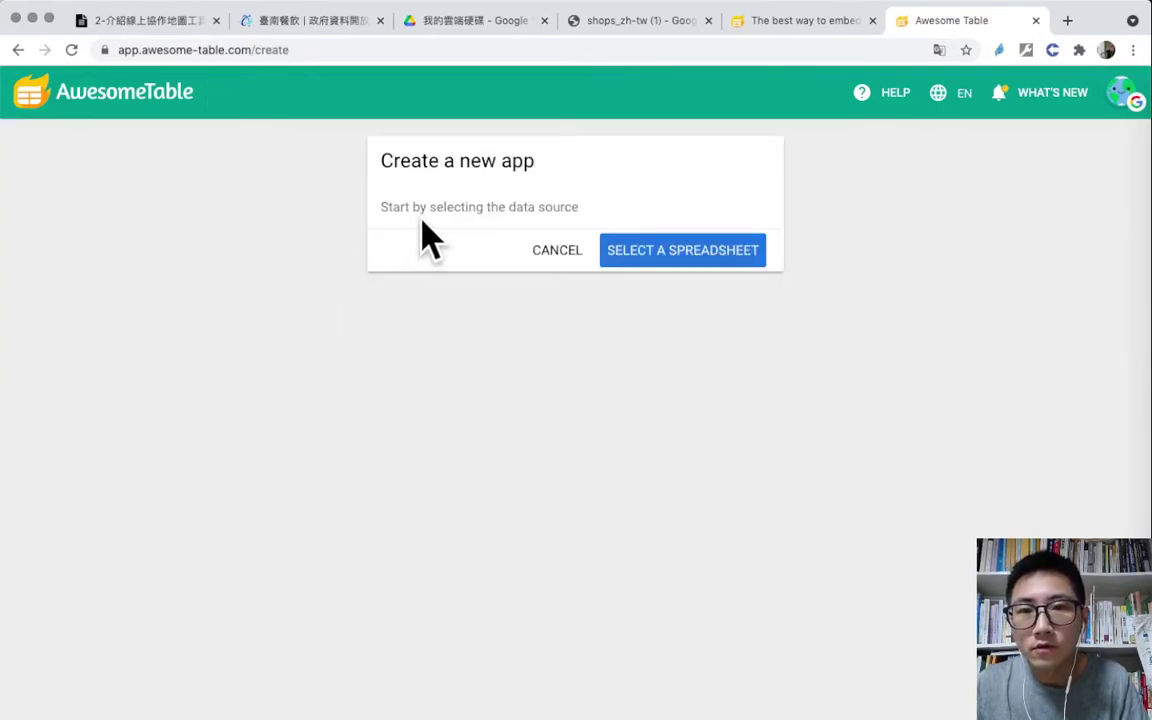
{"action": "left_click", "coordinate": [700, 262]}
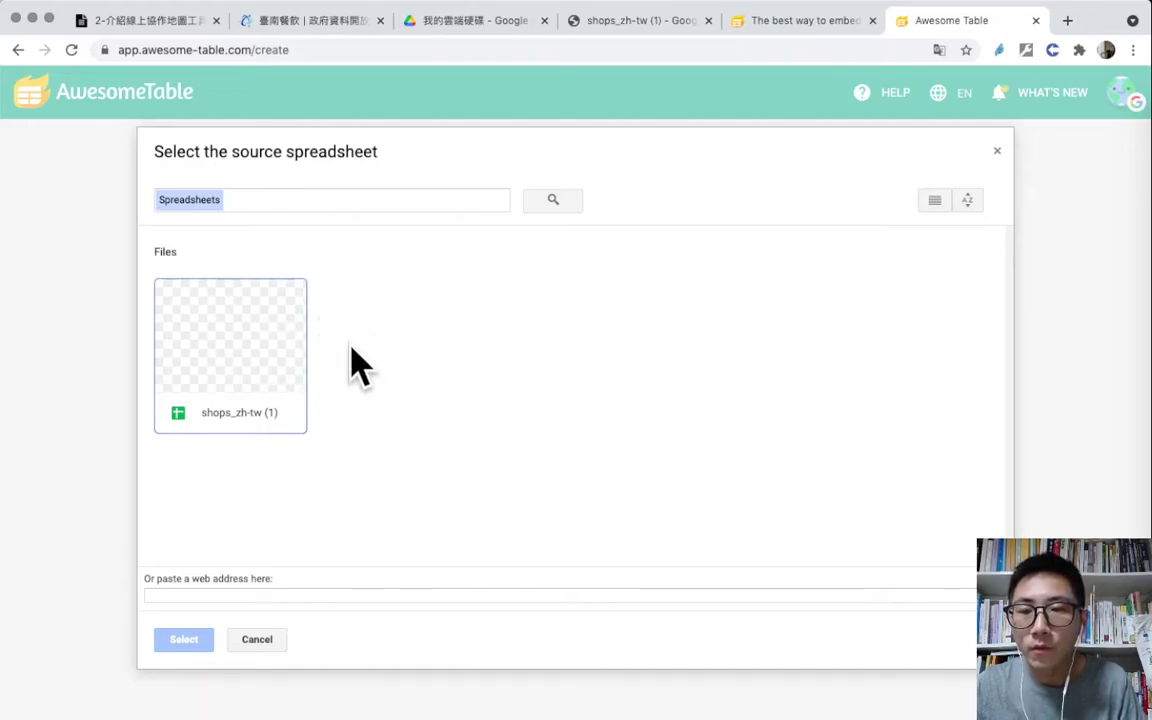
{"action": "left_click", "coordinate": [250, 355]}
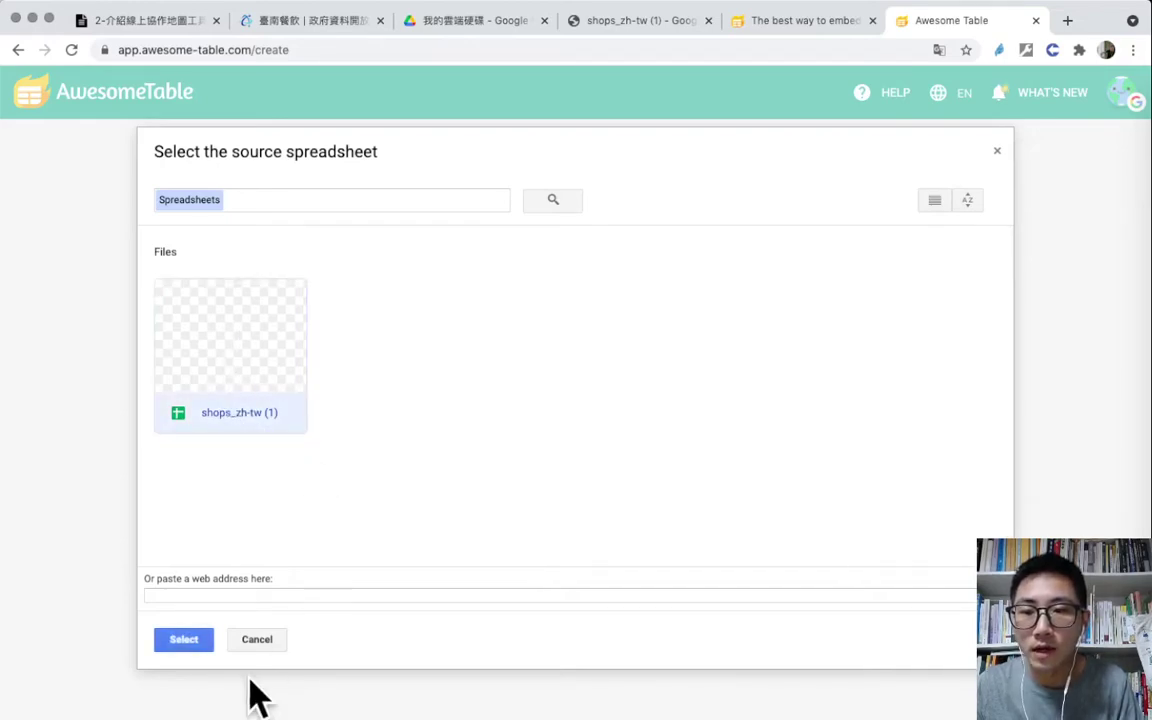
{"action": "left_click", "coordinate": [190, 645]}
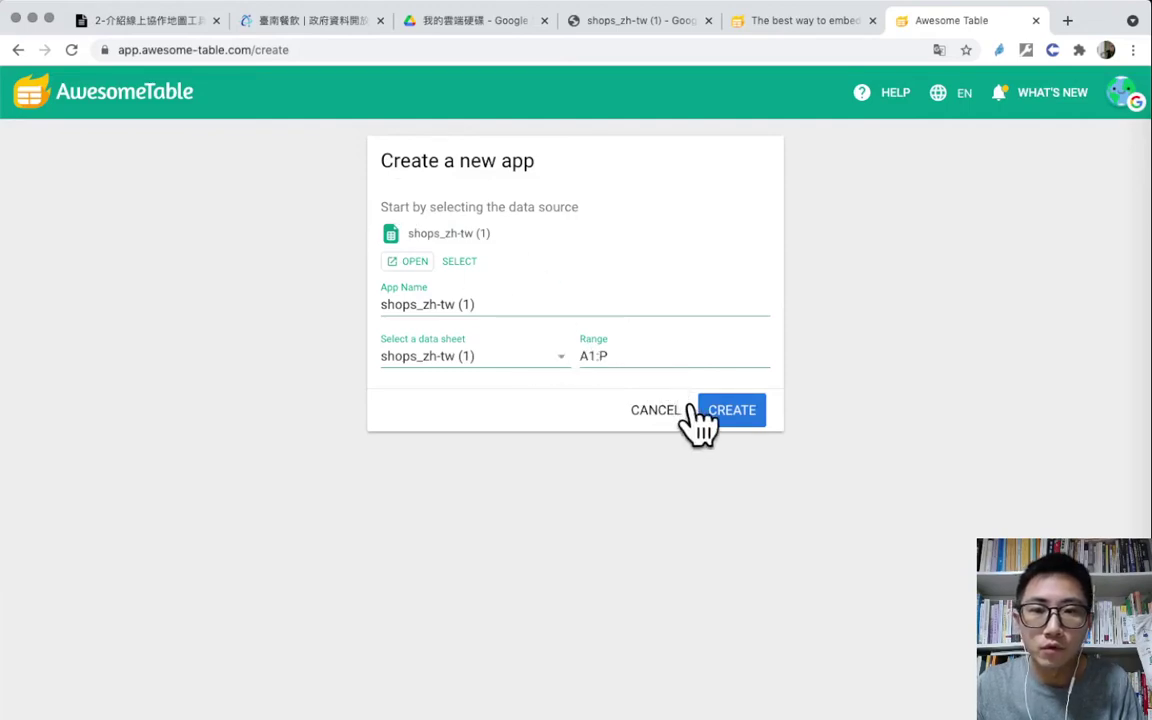
{"action": "left_click", "coordinate": [731, 411]}
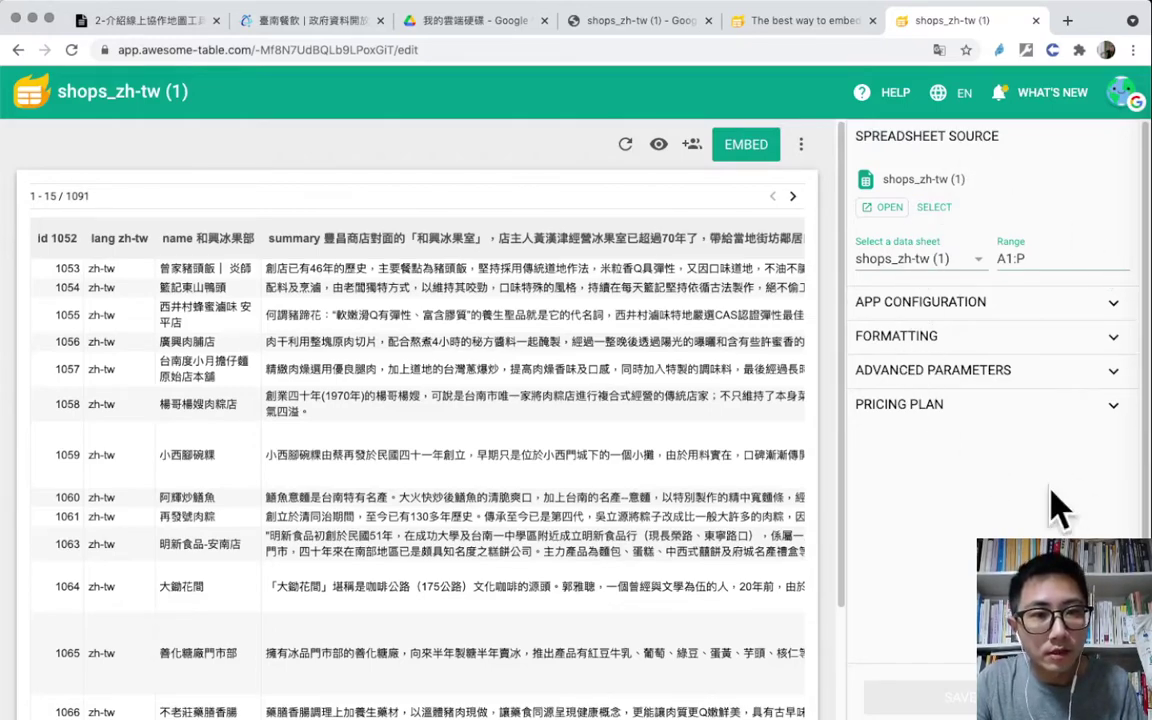
Set the app's visualization type to Cards in the app configuration and save it
{"action": "left_click", "coordinate": [1114, 303]}
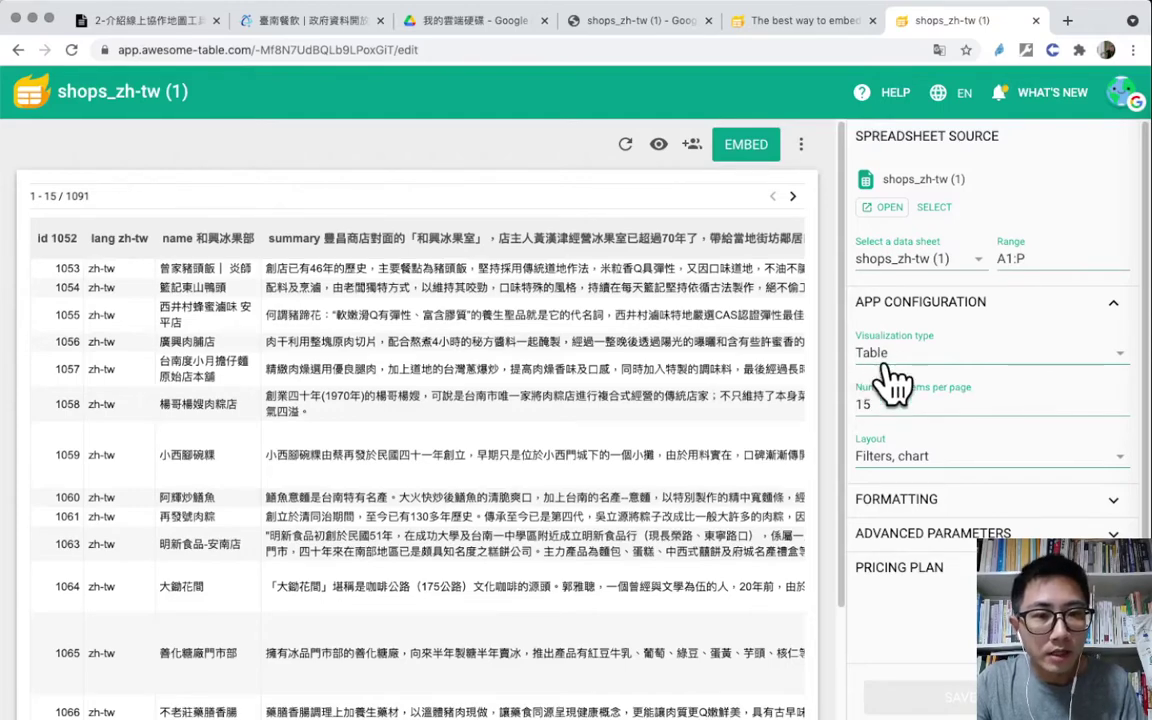
{"action": "left_click", "coordinate": [1125, 358]}
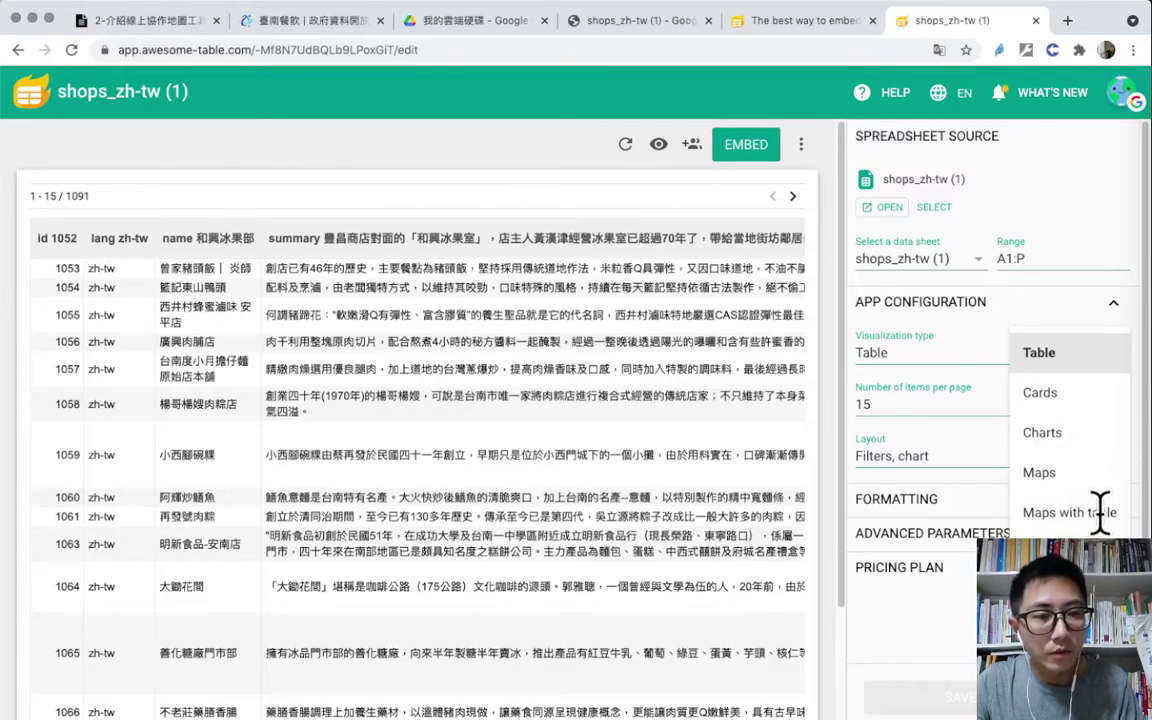
{"action": "left_click", "coordinate": [1040, 393]}
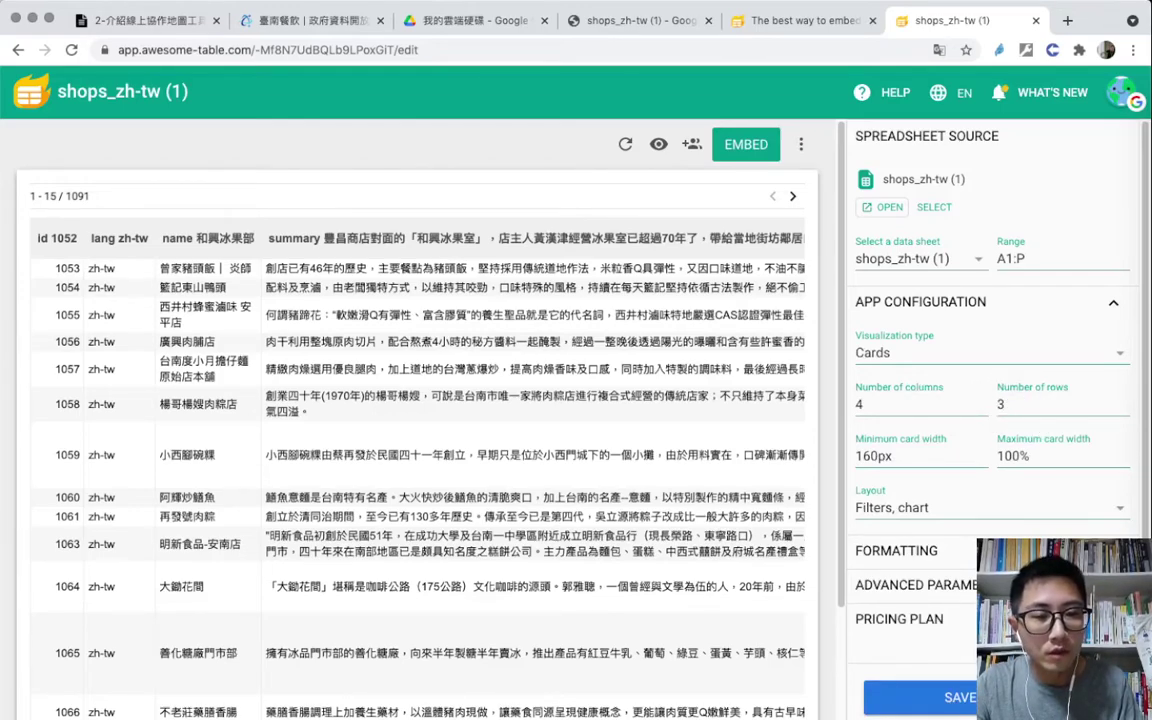
{"action": "left_click", "coordinate": [915, 697]}
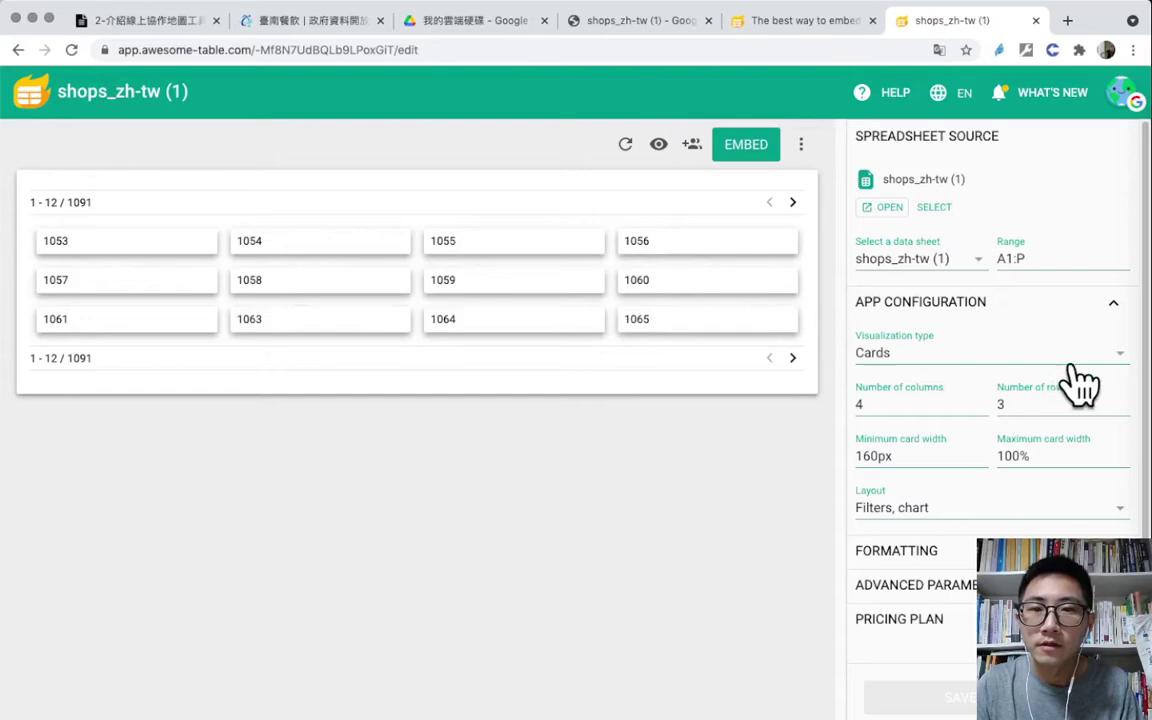
Change the app's visualization type to Maps with table and save the configuration
{"action": "left_click", "coordinate": [1120, 363]}
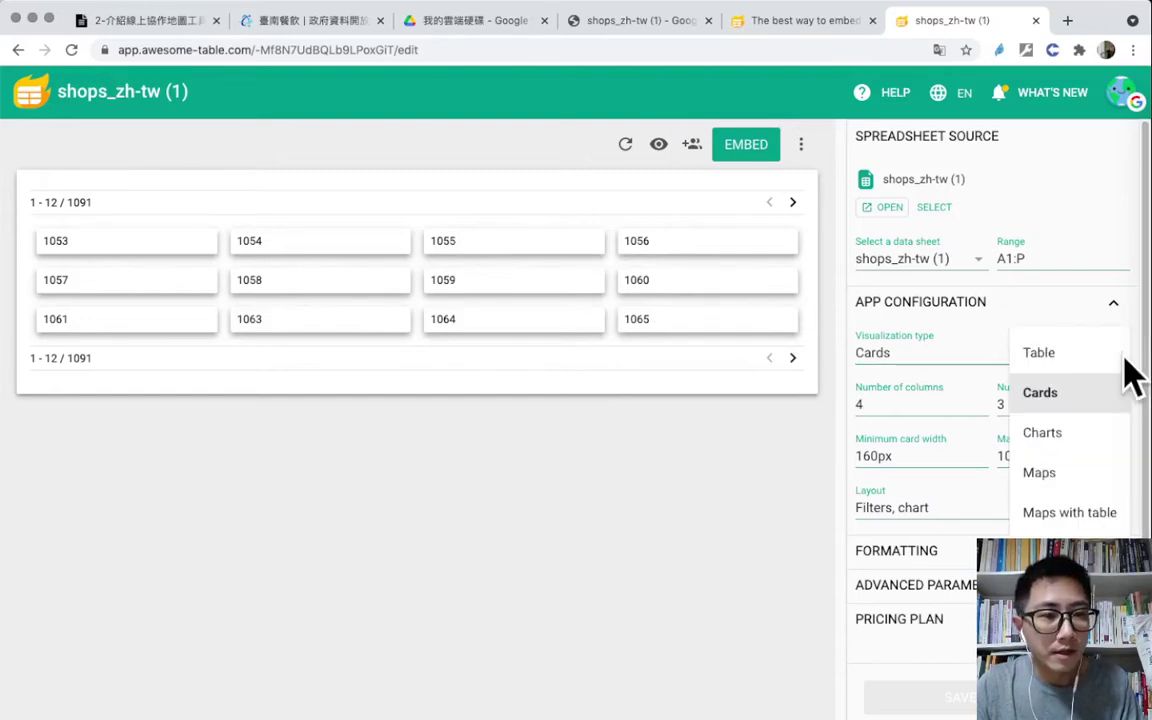
{"action": "left_click", "coordinate": [1077, 512]}
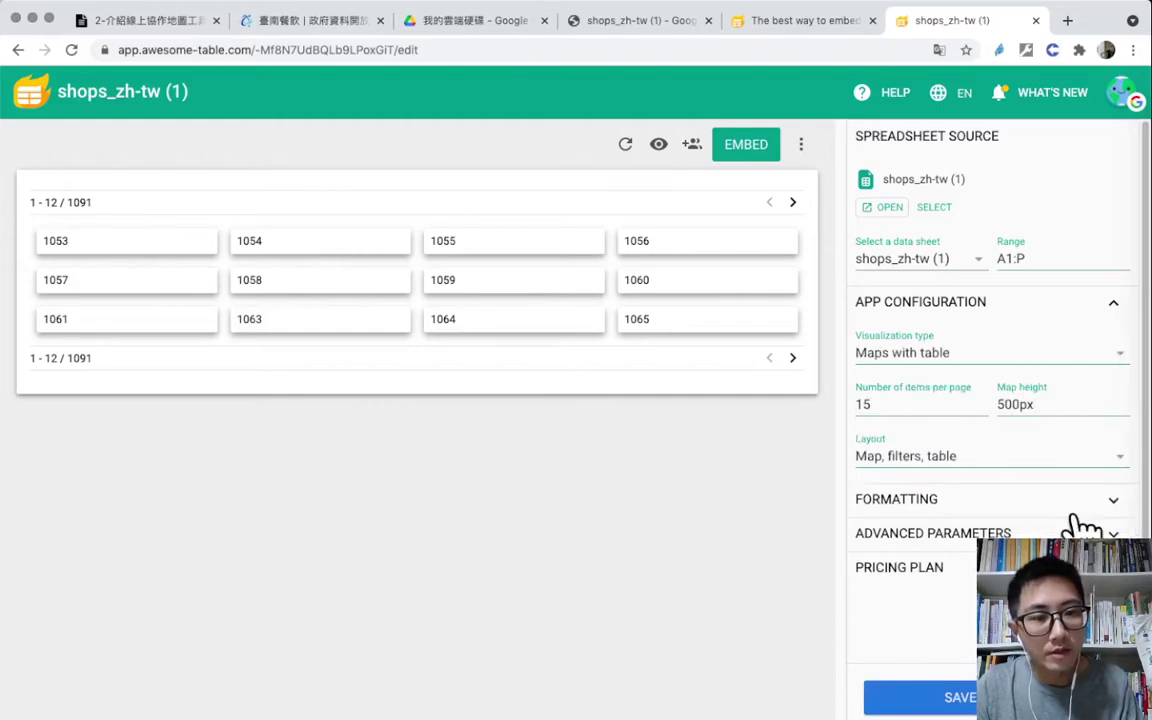
{"action": "left_click", "coordinate": [920, 697]}
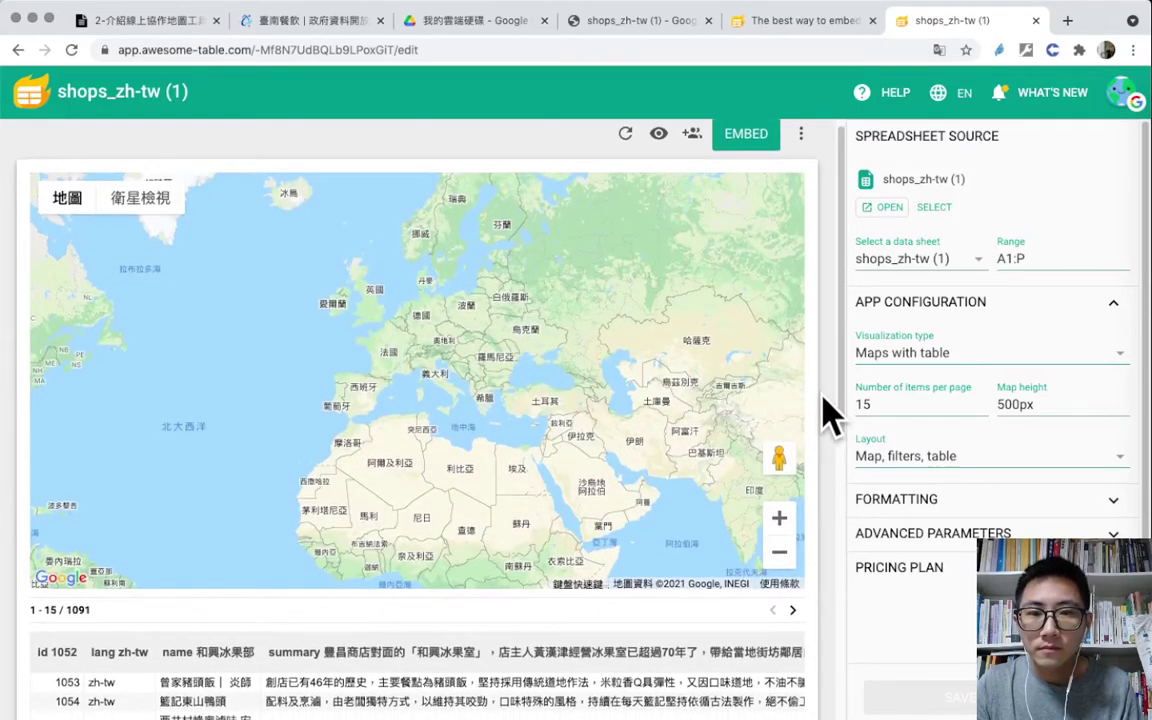
Examine the app preview, checking the world map for shop markers and the data table beneath it
{"action": "scroll", "coordinate": [822, 413], "scroll_direction": "down", "scroll_amount": 1}
{"action": "scroll", "coordinate": [822, 413], "scroll_direction": "up", "scroll_amount": 1}
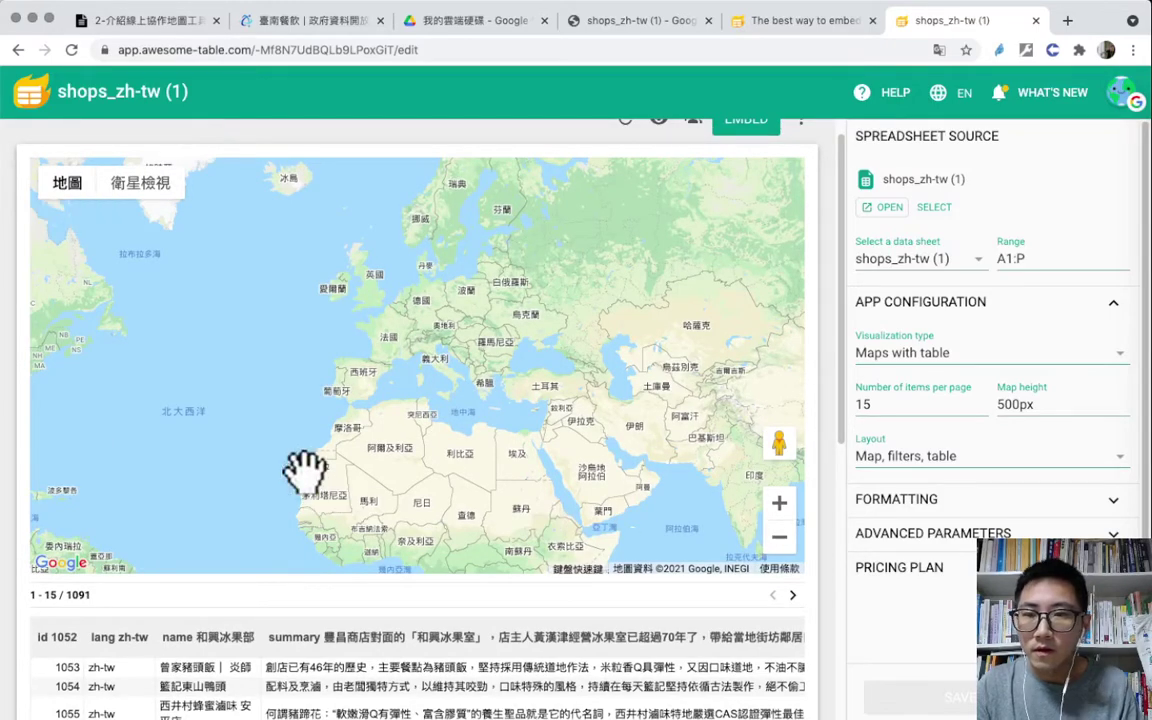
{"action": "scroll", "coordinate": [405, 675], "scroll_direction": "down", "scroll_amount": 1}
{"action": "scroll", "coordinate": [405, 687], "scroll_direction": "down", "scroll_amount": 2}
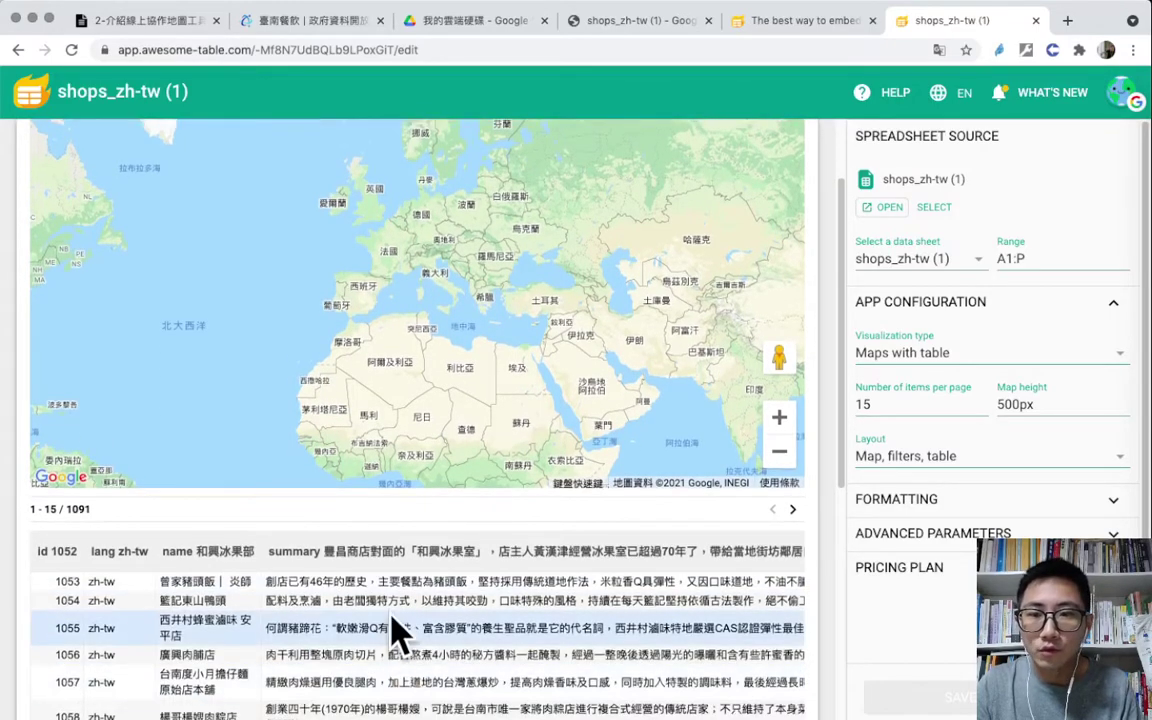
{"action": "scroll", "coordinate": [430, 626], "scroll_direction": "up", "scroll_amount": 3}
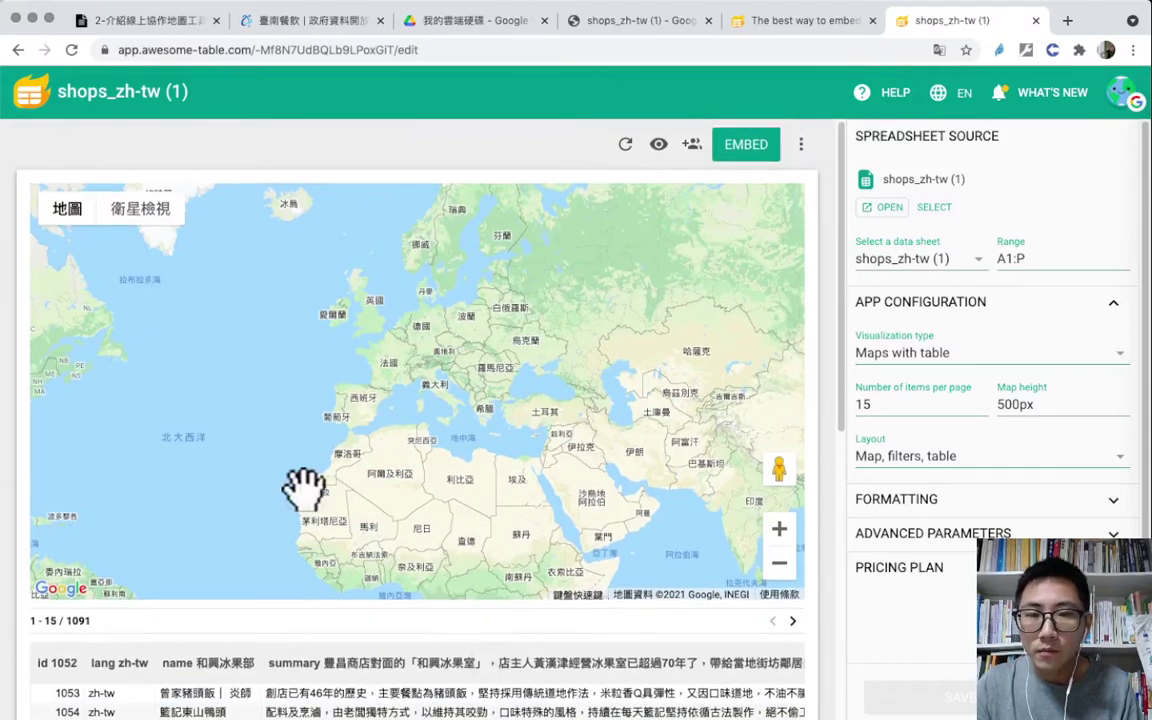
{"action": "left_click_drag", "start_coordinate": [617, 391], "coordinate": [419, 360]}
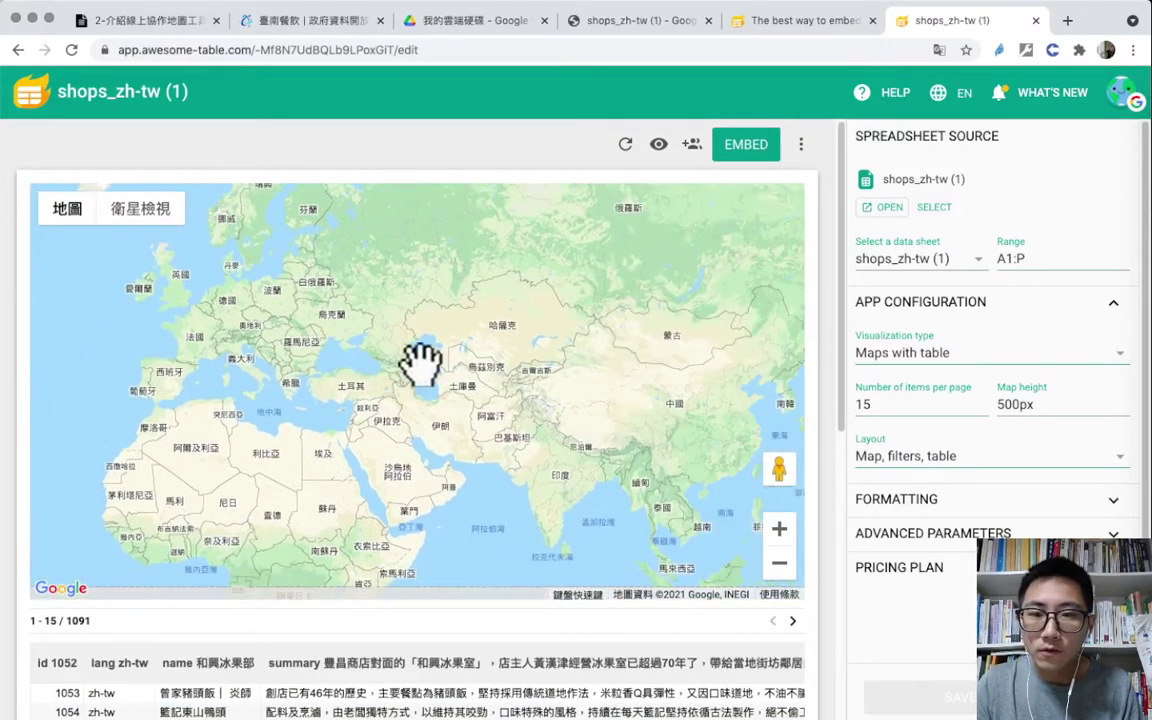
{"action": "left_click", "coordinate": [779, 562]}
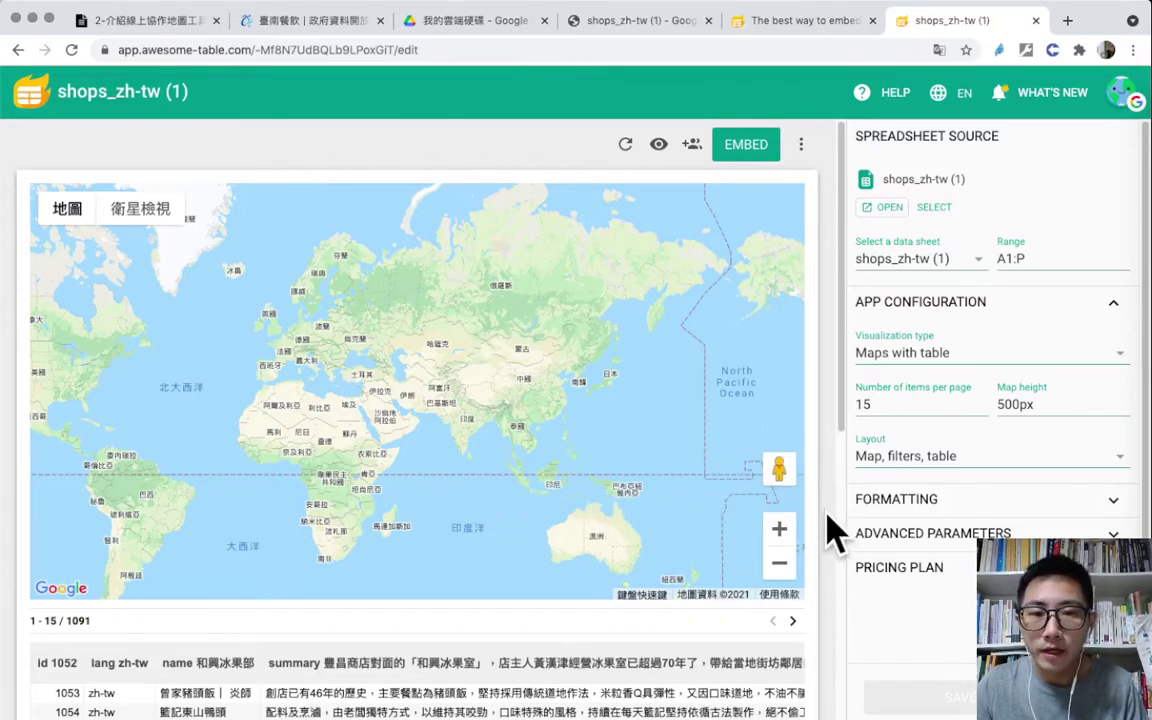
{"action": "scroll", "coordinate": [843, 437], "scroll_direction": "down", "scroll_amount": 2}
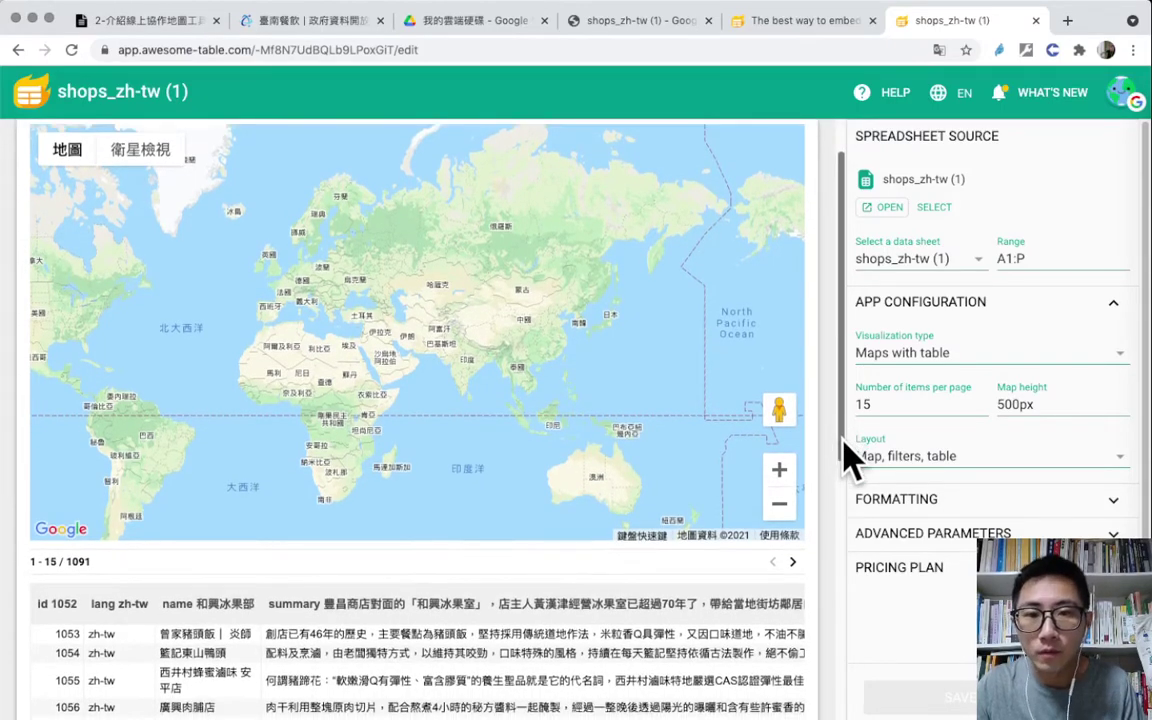
{"action": "scroll", "coordinate": [848, 460], "scroll_direction": "down", "scroll_amount": 3}
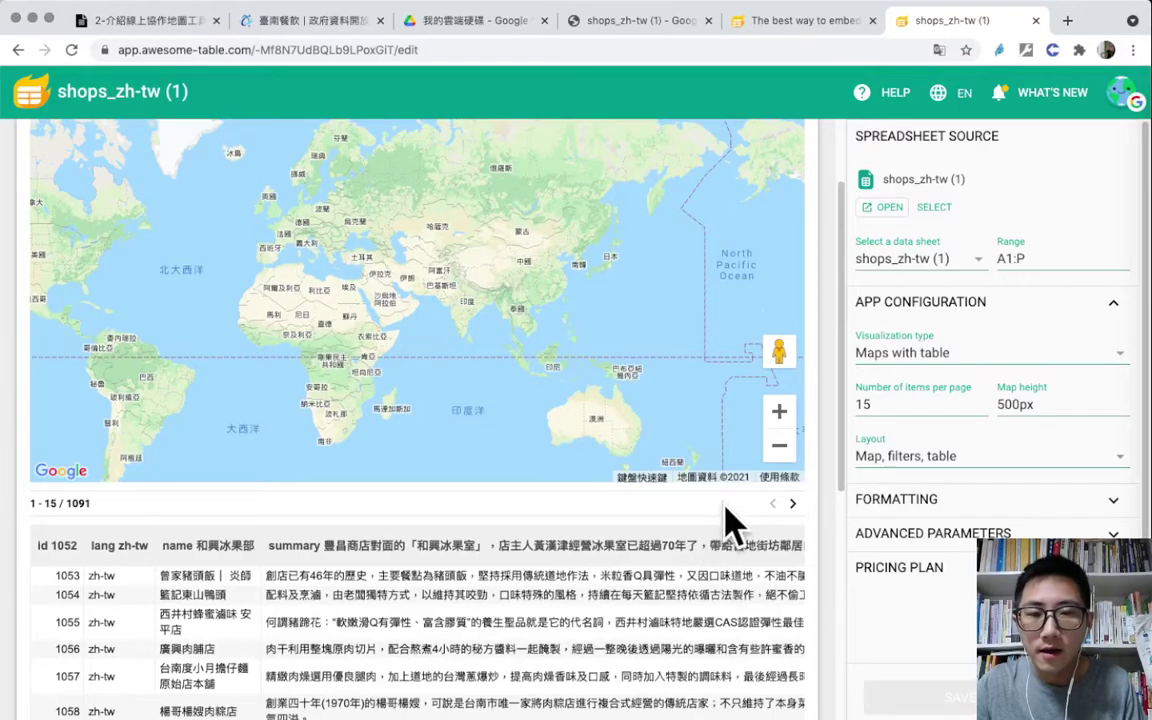
{"action": "left_click_drag", "start_coordinate": [848, 244], "coordinate": [845, 215]}
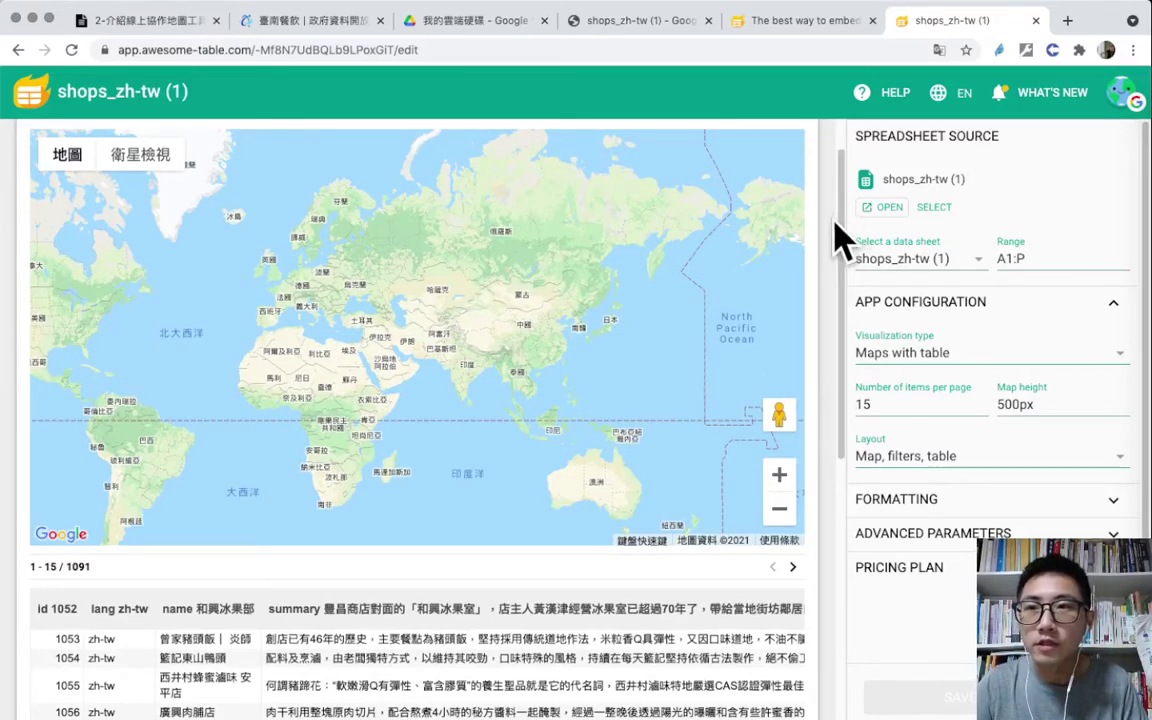
Switch to the HackMD course notes and find the map style editing instructions (地圖樣式編輯方式說明) in the Awesome-table section
{"action": "left_click", "coordinate": [173, 28]}
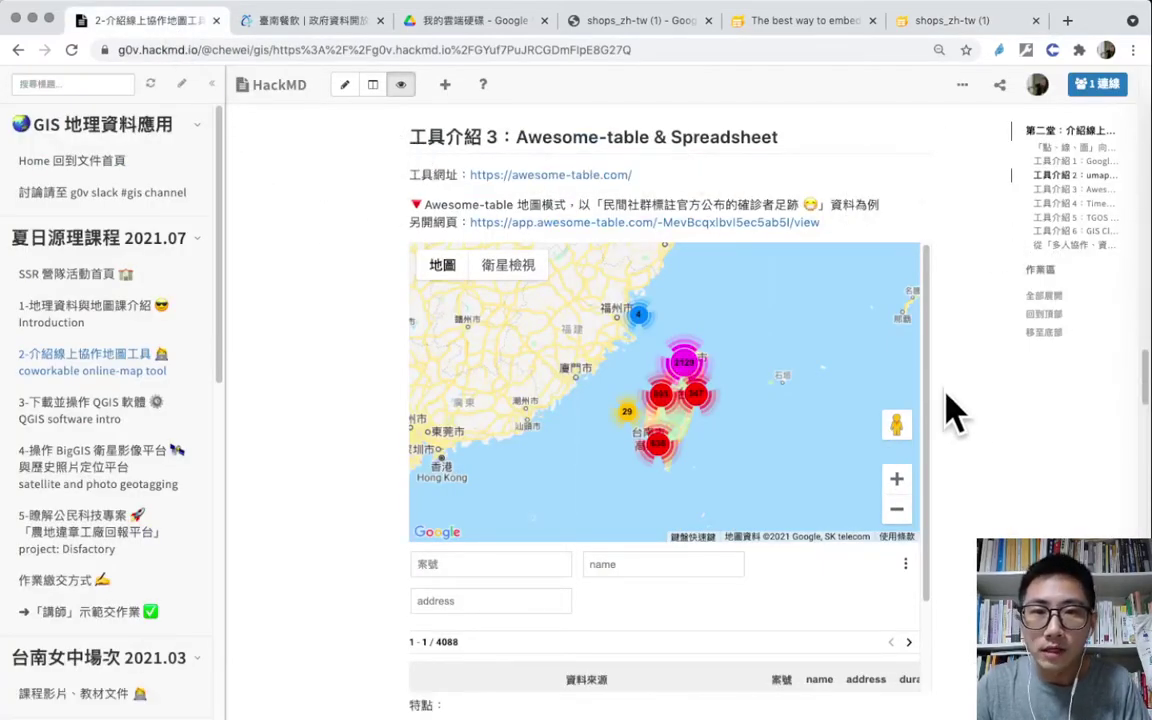
{"action": "scroll", "coordinate": [948, 405], "scroll_direction": "down", "scroll_amount": 5}
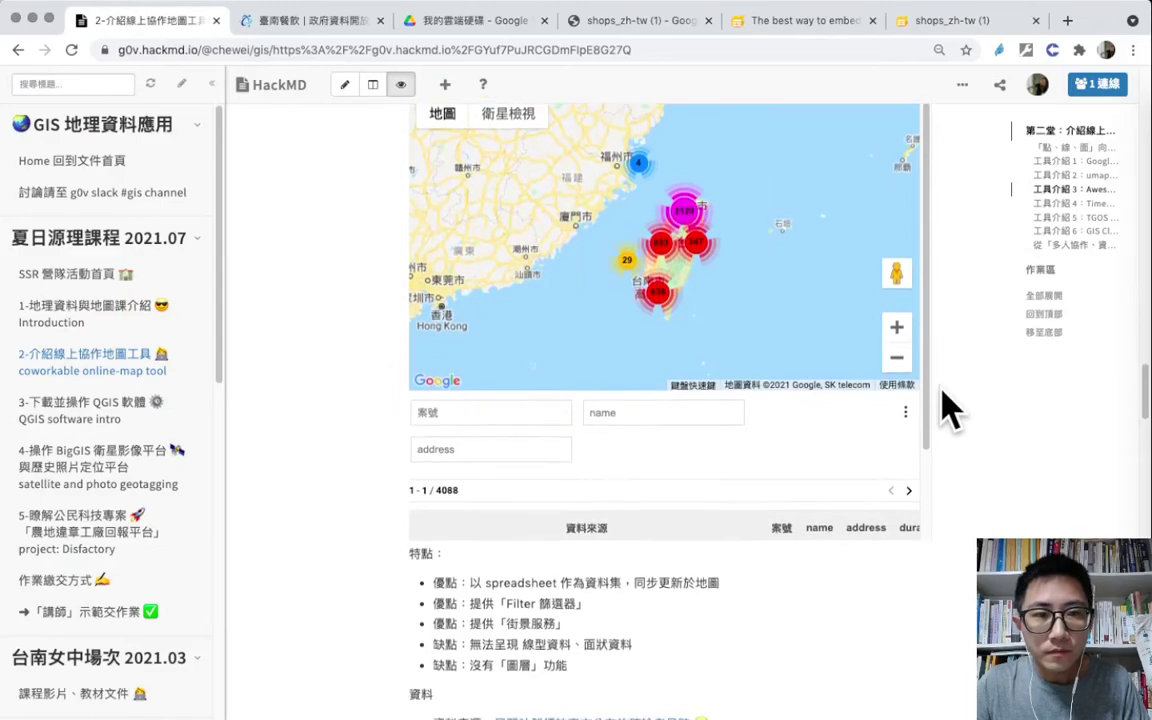
{"action": "scroll", "coordinate": [948, 410], "scroll_direction": "down", "scroll_amount": 3}
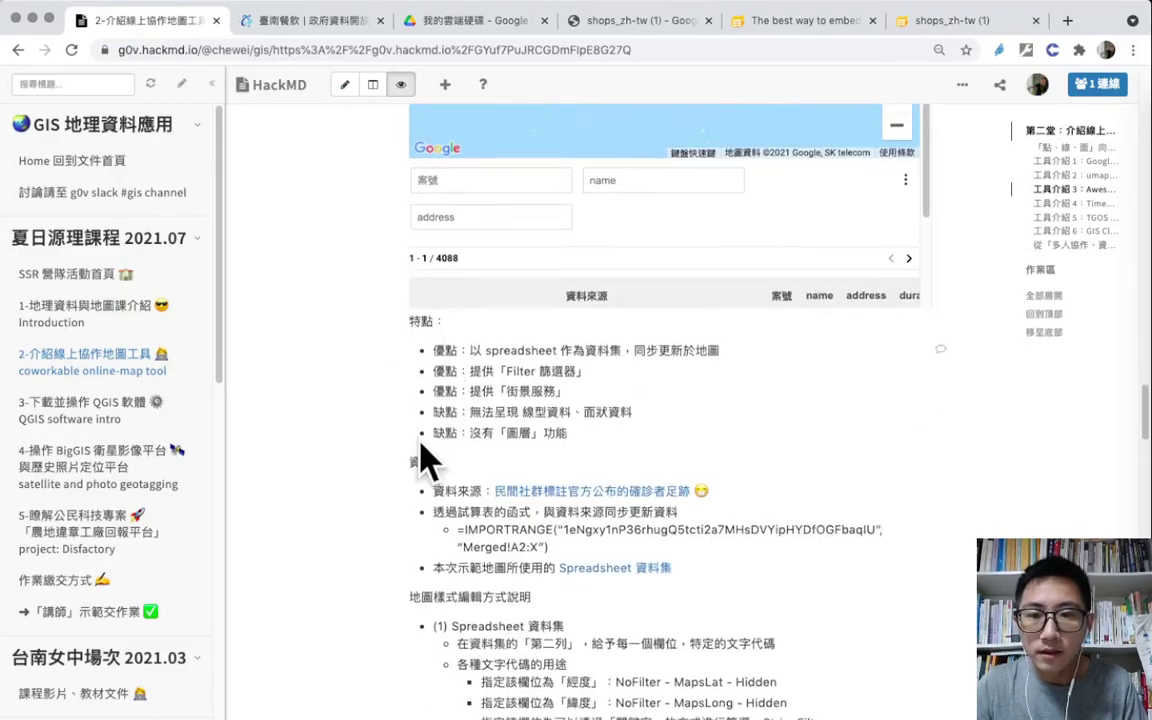
{"action": "scroll", "coordinate": [372, 425], "scroll_direction": "down", "scroll_amount": 2}
{"action": "scroll", "coordinate": [372, 425], "scroll_direction": "down", "scroll_amount": 3}
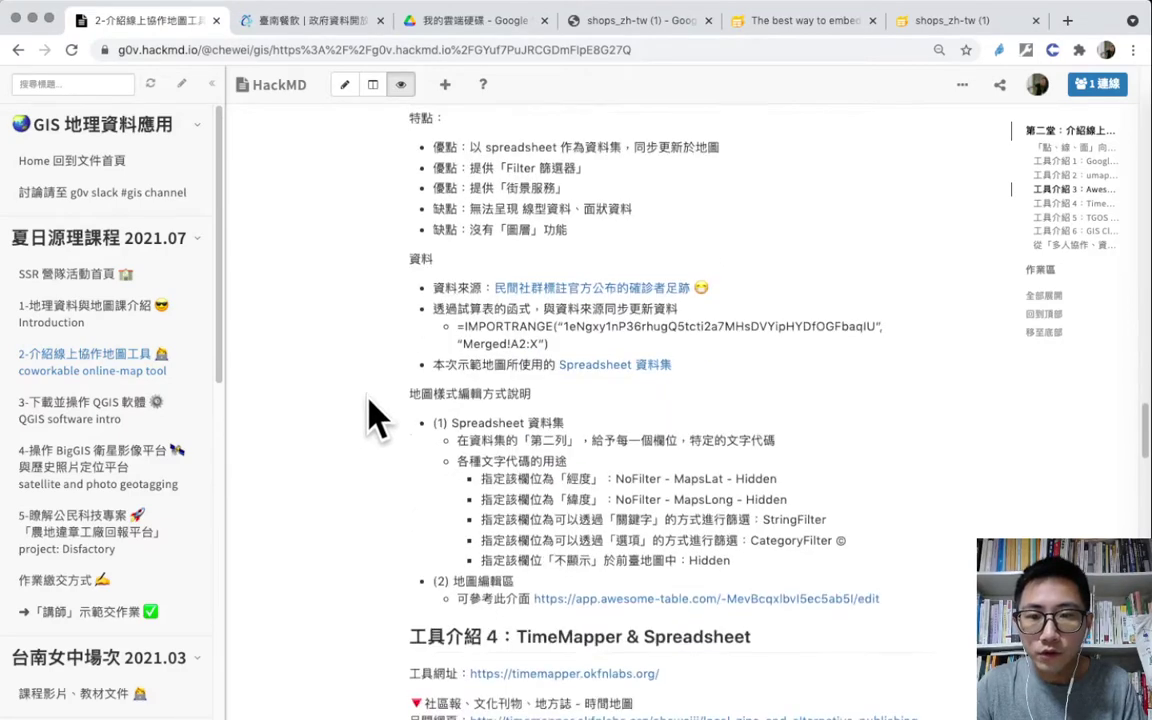
{"action": "left_click_drag", "start_coordinate": [411, 392], "coordinate": [548, 415]}
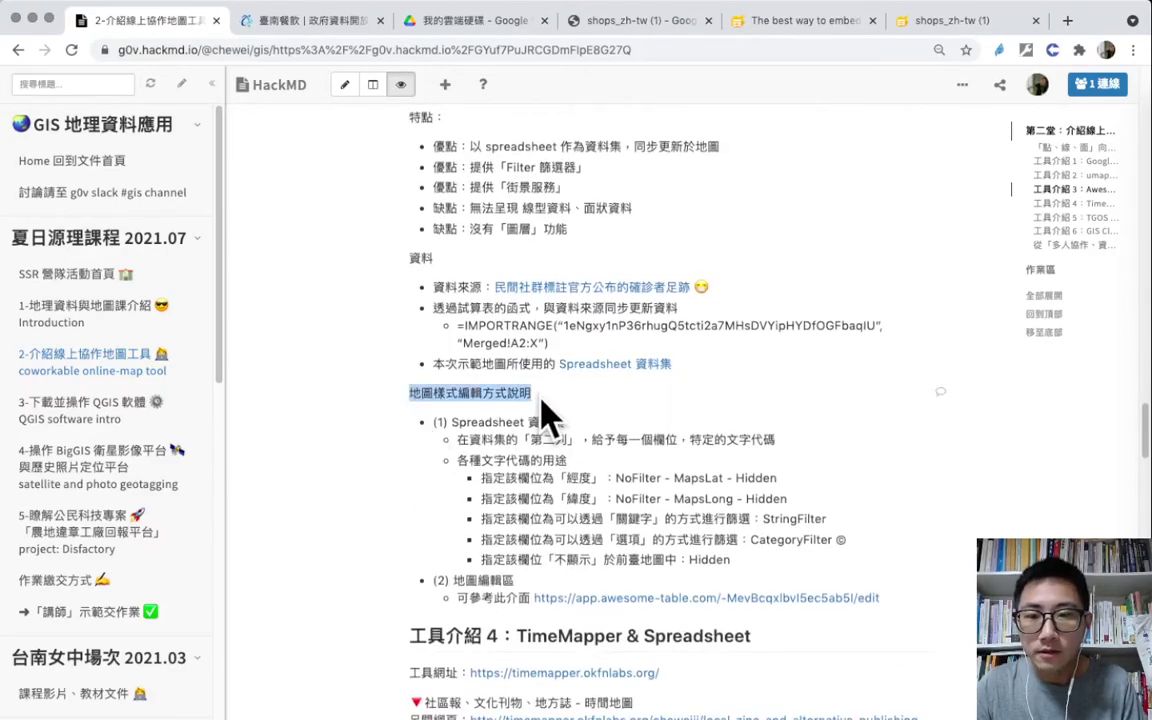
Read the notes on the row 2 column codes for longitude, latitude, keyword filtering, option filtering and hidden columns
{"action": "left_click_drag", "start_coordinate": [614, 478], "coordinate": [797, 489]}
{"action": "left_click", "coordinate": [735, 505]}
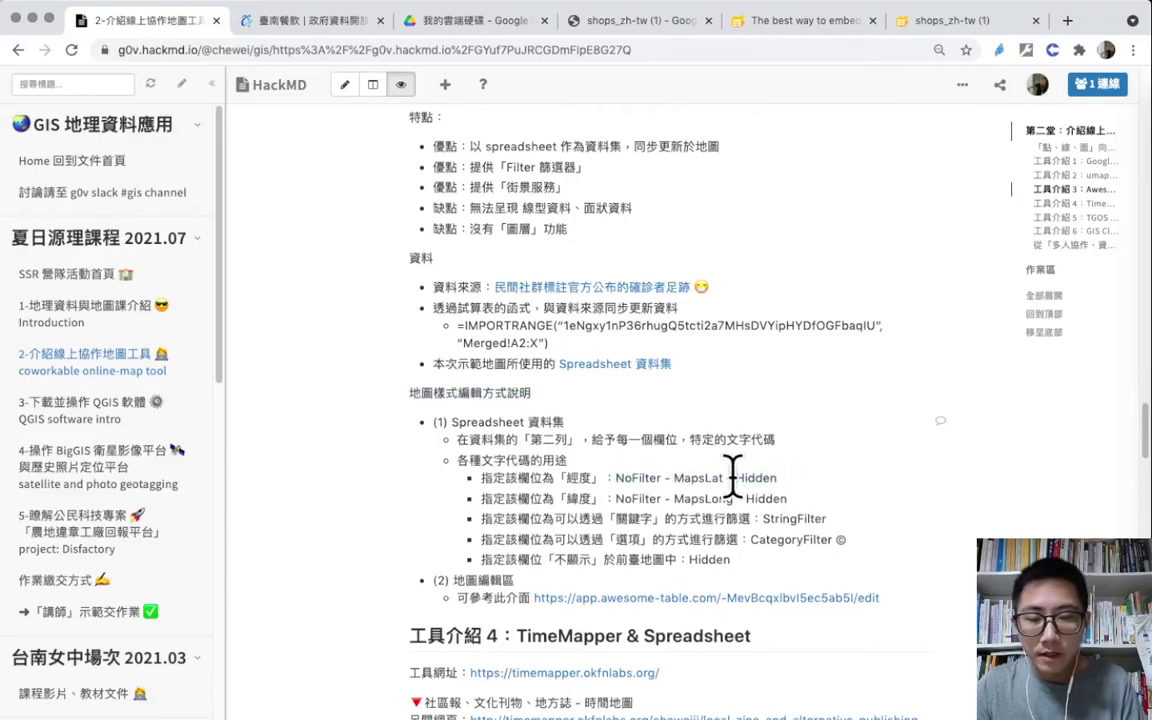
{"action": "key", "text": "super+equal"}
{"action": "key", "text": "super+equal"}
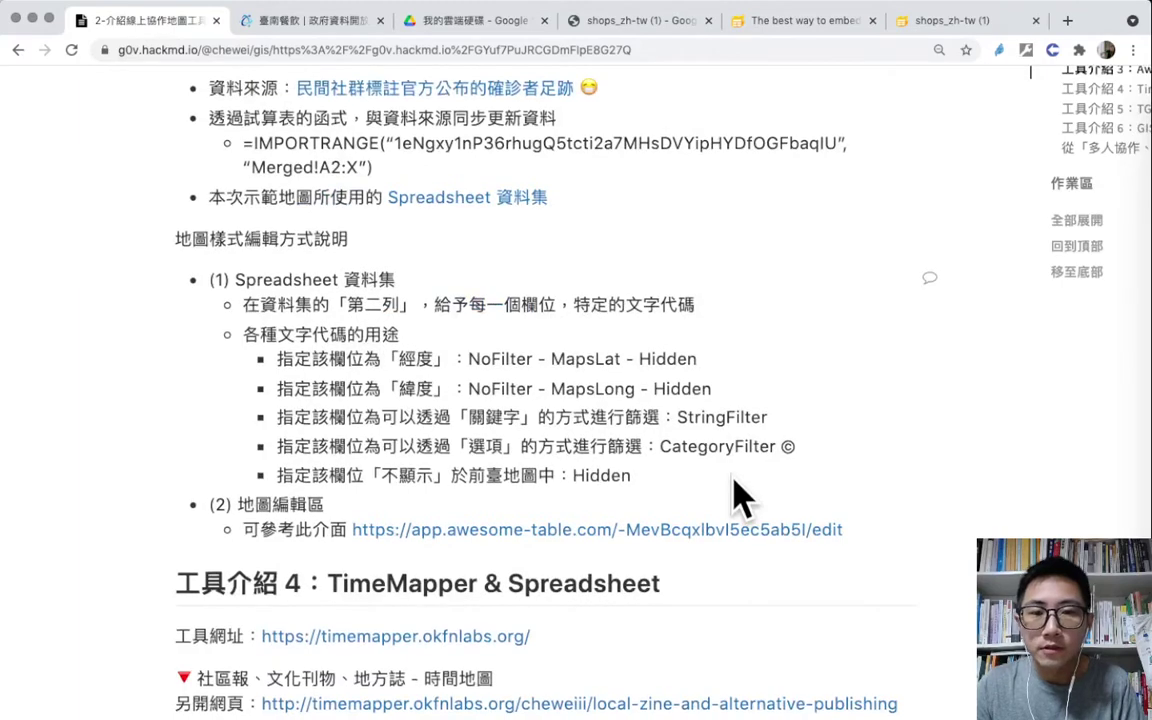
{"action": "scroll", "coordinate": [740, 495], "scroll_direction": "down", "scroll_amount": 1}
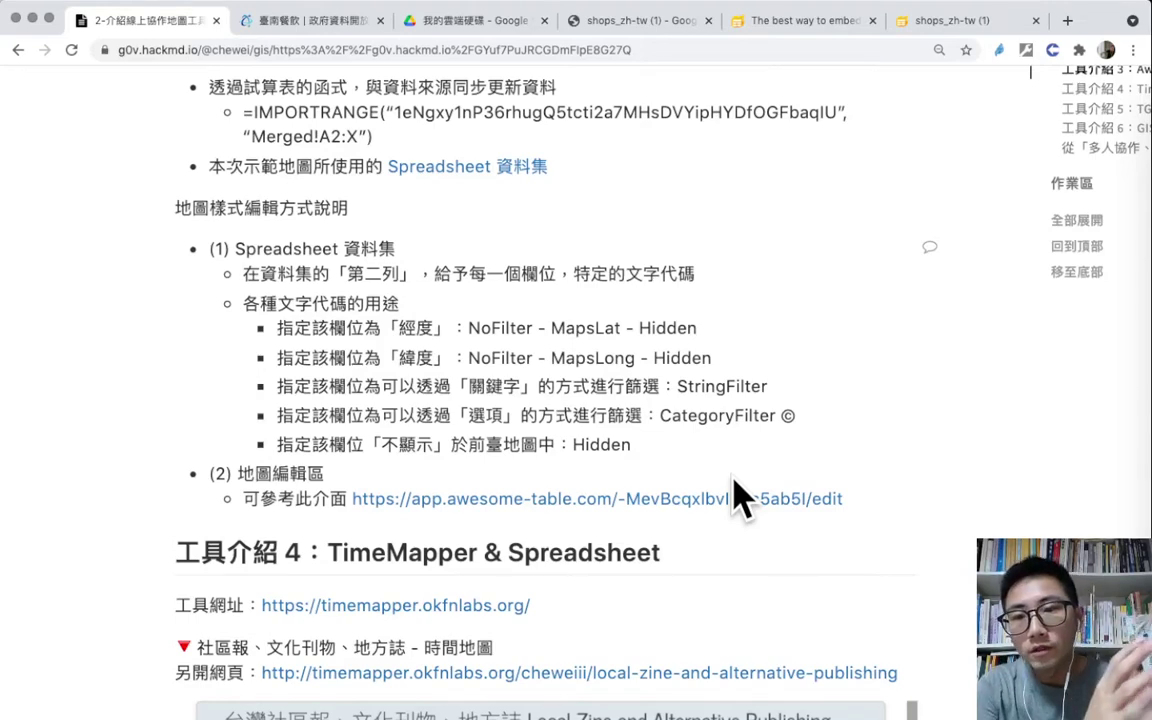
{"action": "left_click_drag", "start_coordinate": [453, 359], "coordinate": [378, 356]}
{"action": "left_click", "coordinate": [378, 418]}
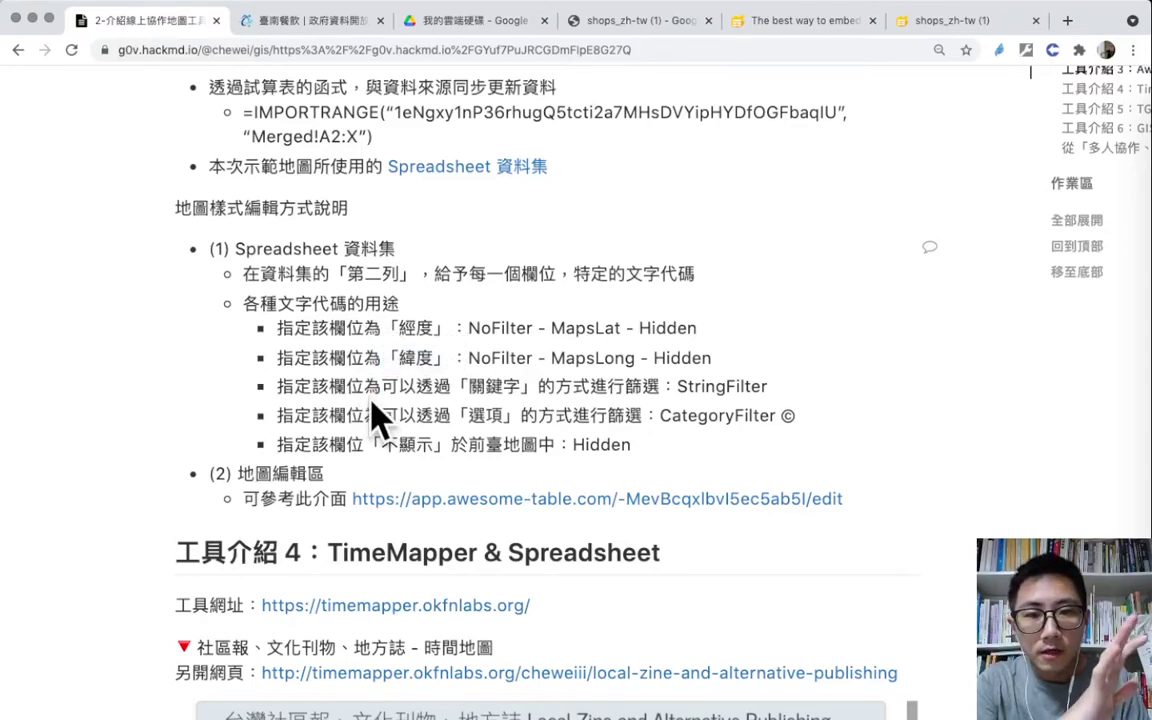
{"action": "left_click_drag", "start_coordinate": [312, 388], "coordinate": [352, 388]}
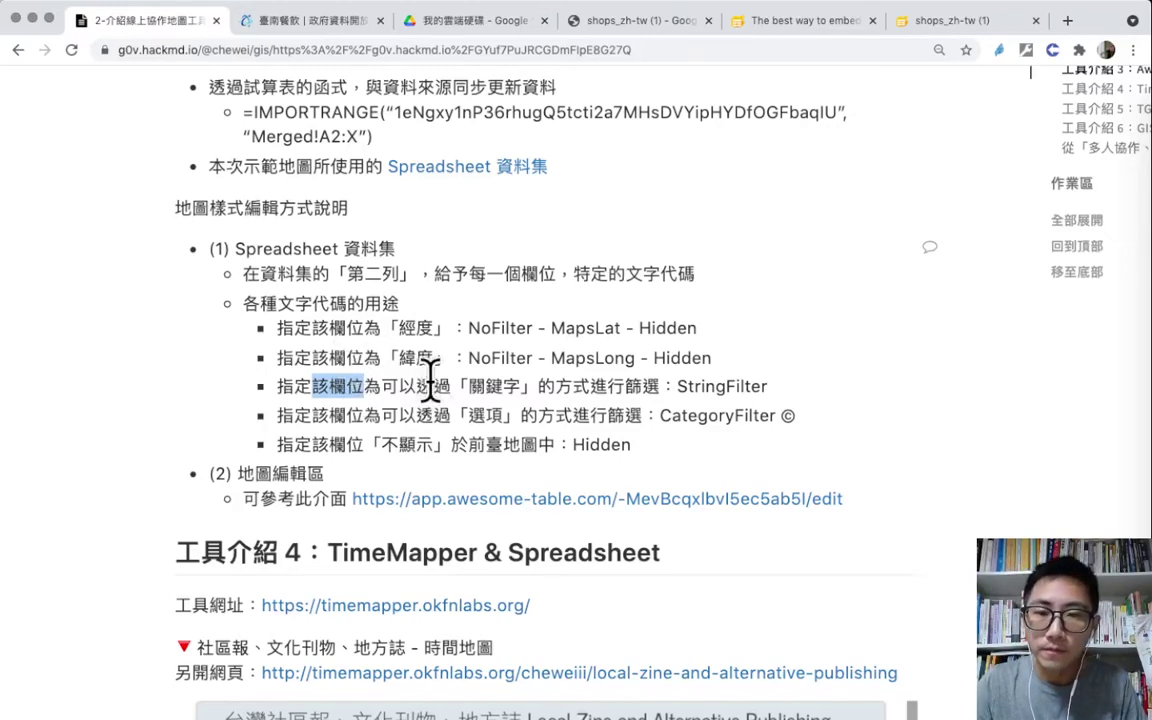
{"action": "left_click", "coordinate": [431, 380]}
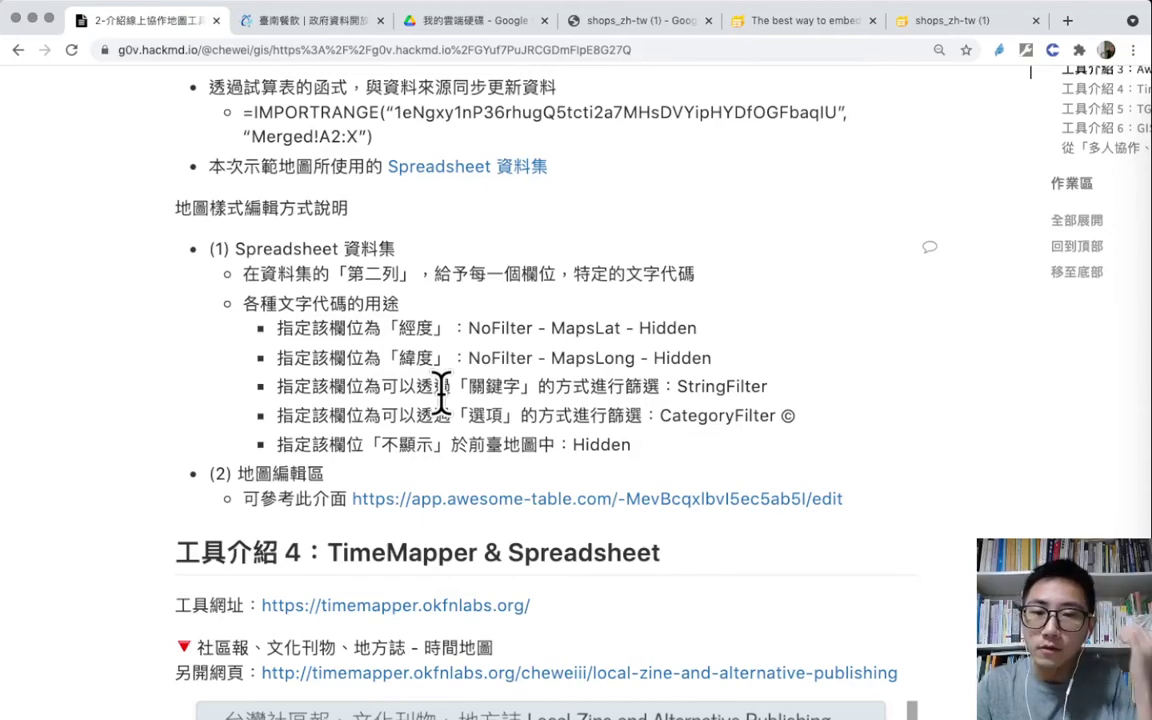
{"action": "left_click_drag", "start_coordinate": [586, 444], "coordinate": [650, 465]}
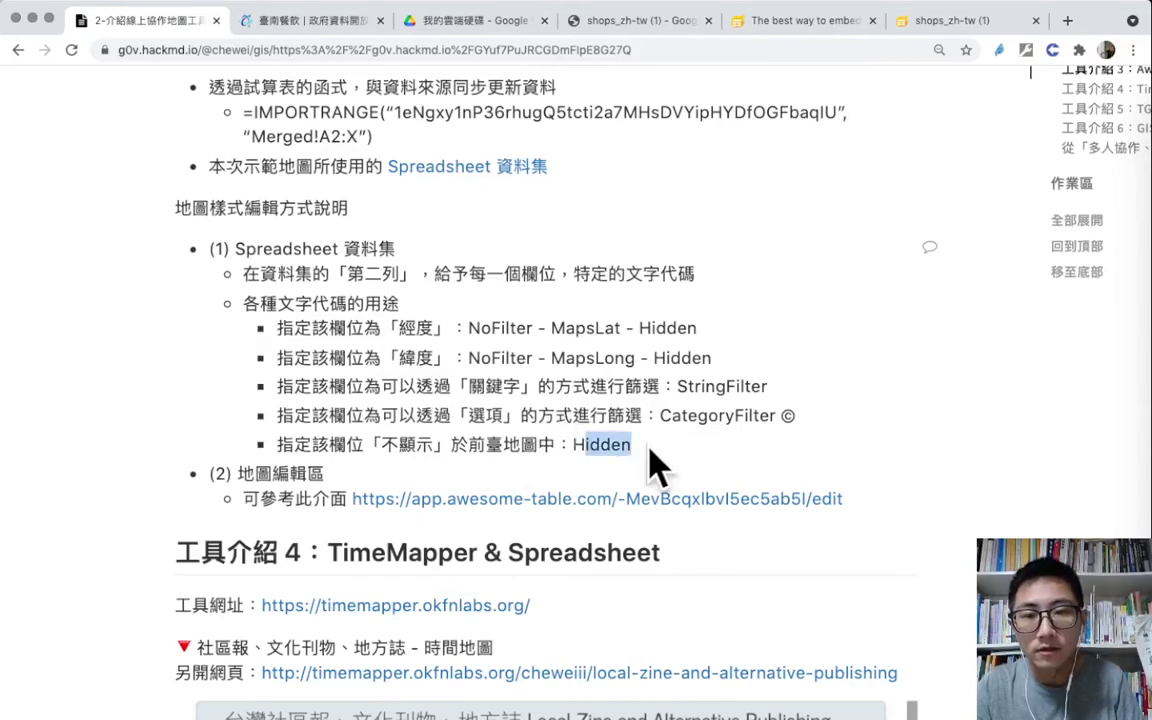
{"action": "left_click", "coordinate": [625, 437]}
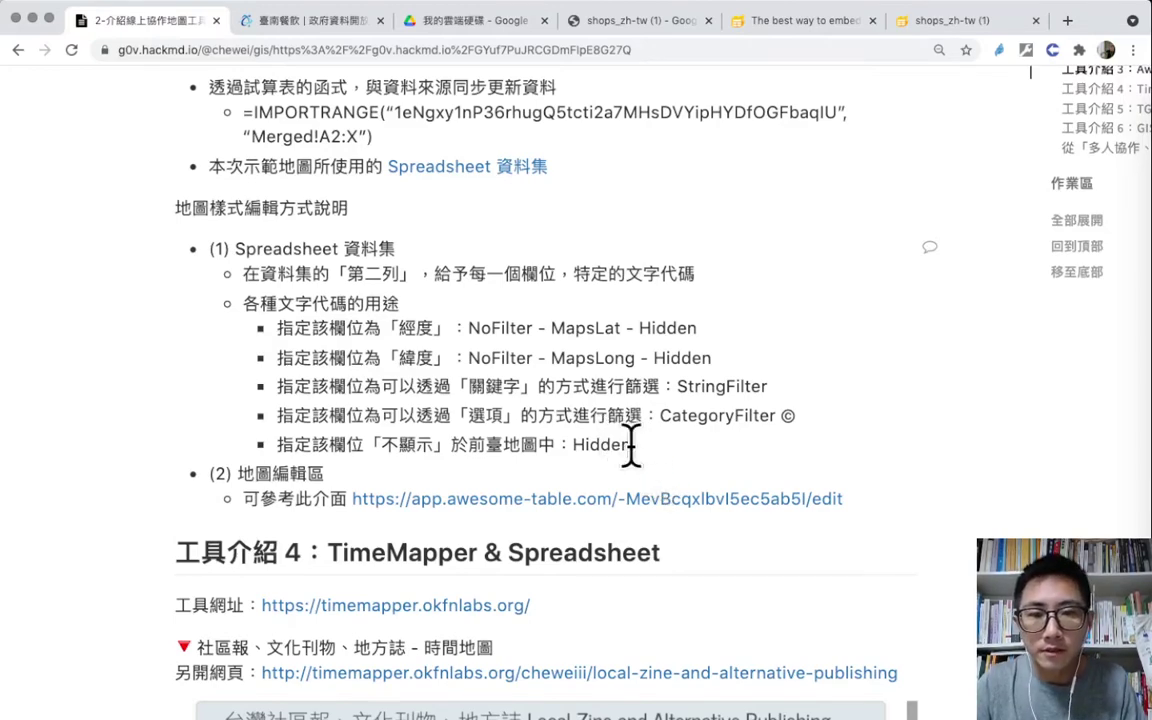
Copy the five column-code lines from the notes and insert a blank row below the header of the shops_zh-tw (1) spreadsheet
{"action": "left_click_drag", "start_coordinate": [631, 445], "coordinate": [277, 335]}
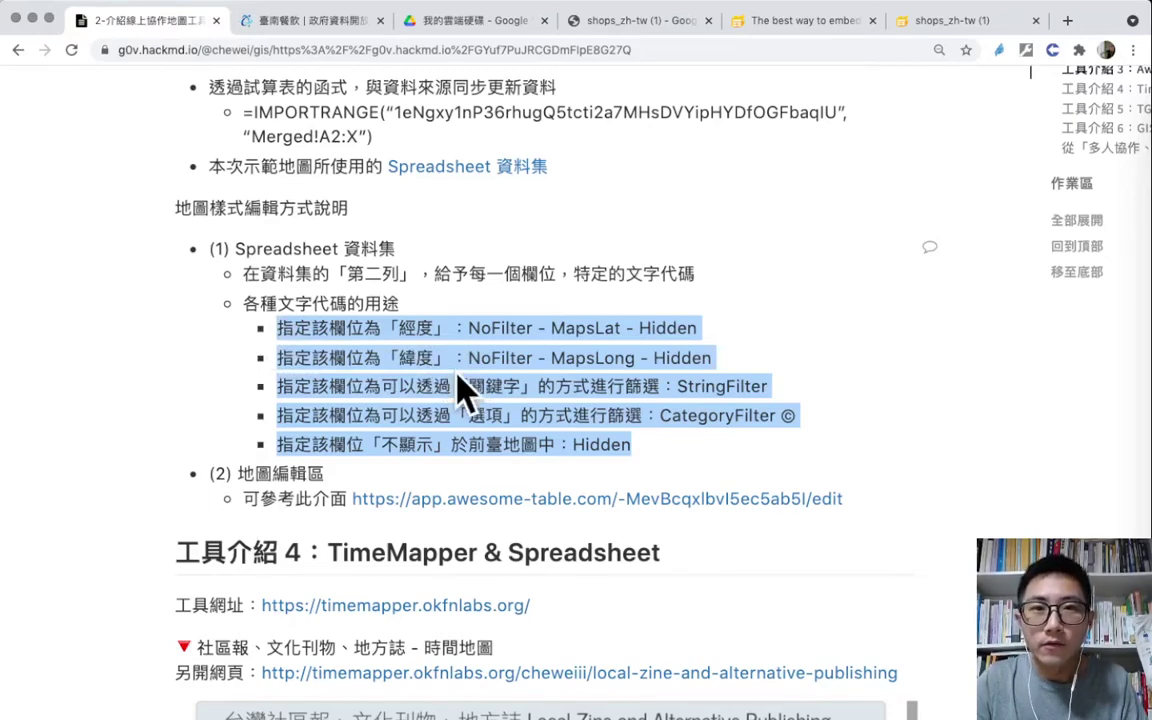
{"action": "left_click", "coordinate": [603, 22]}
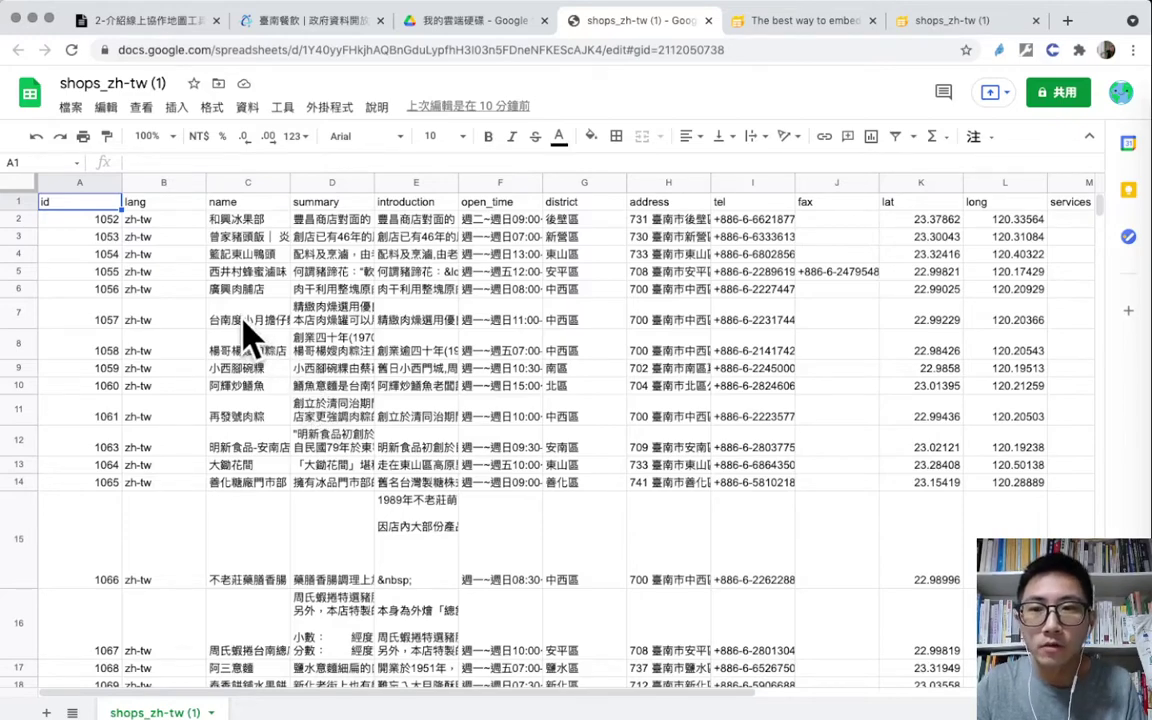
{"action": "left_click", "coordinate": [20, 220]}
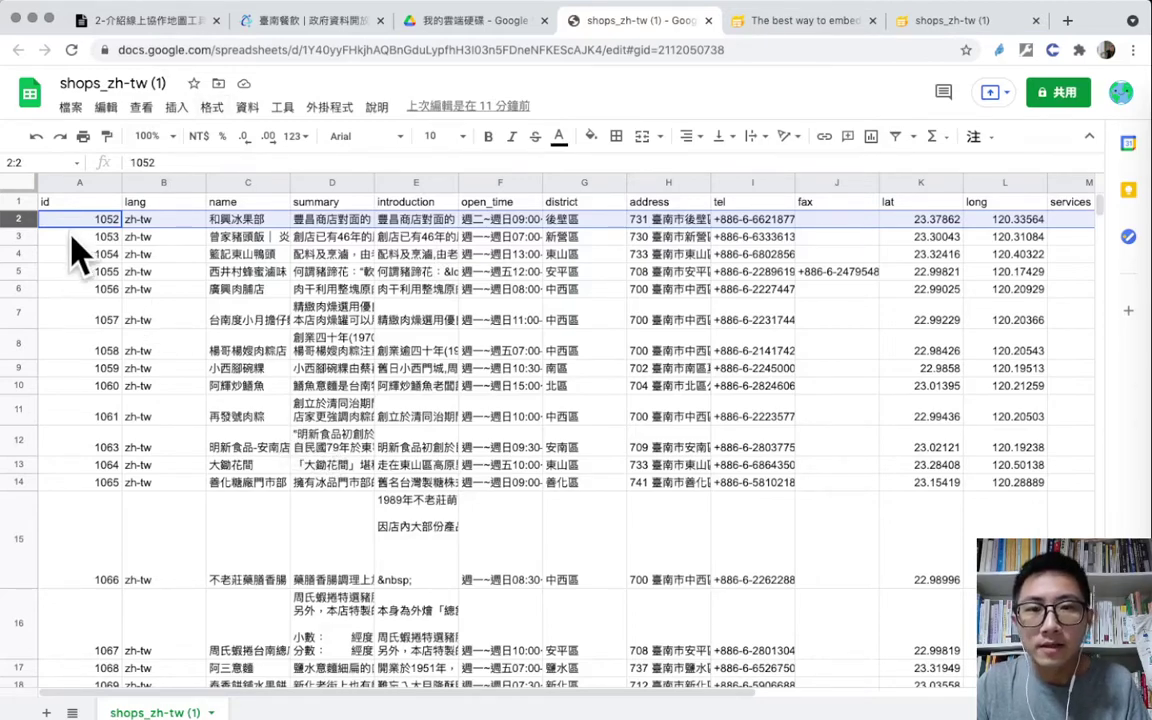
{"action": "left_click", "coordinate": [19, 204]}
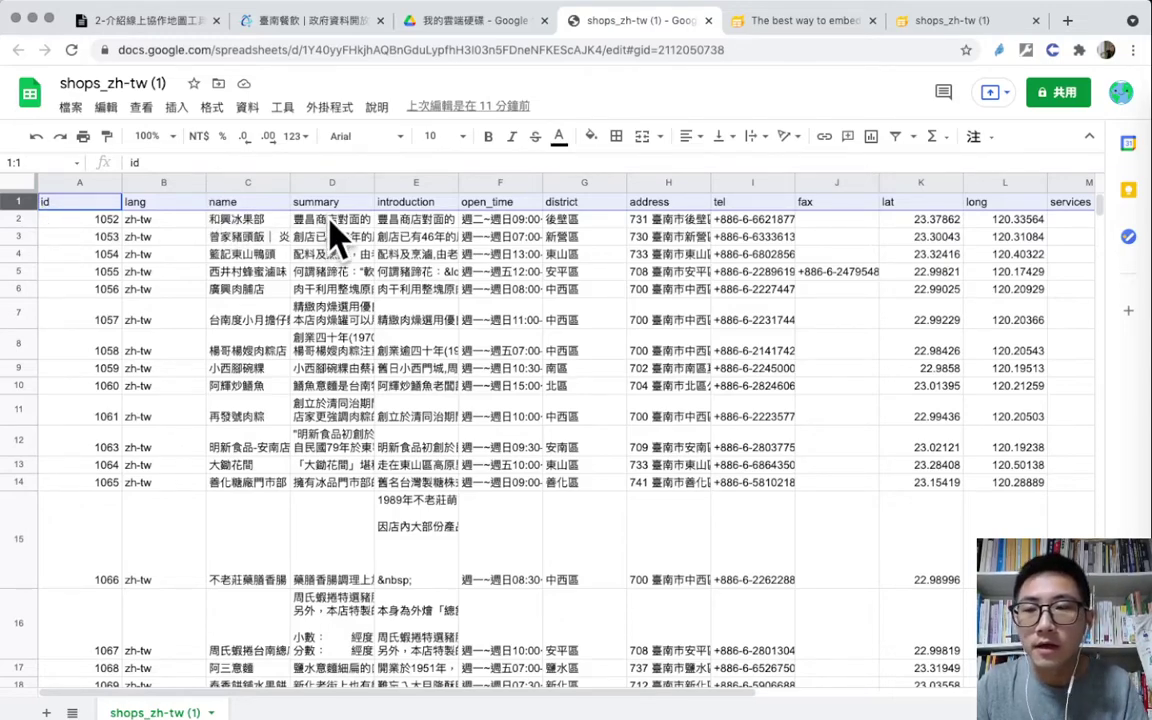
{"action": "right_click", "coordinate": [27, 205]}
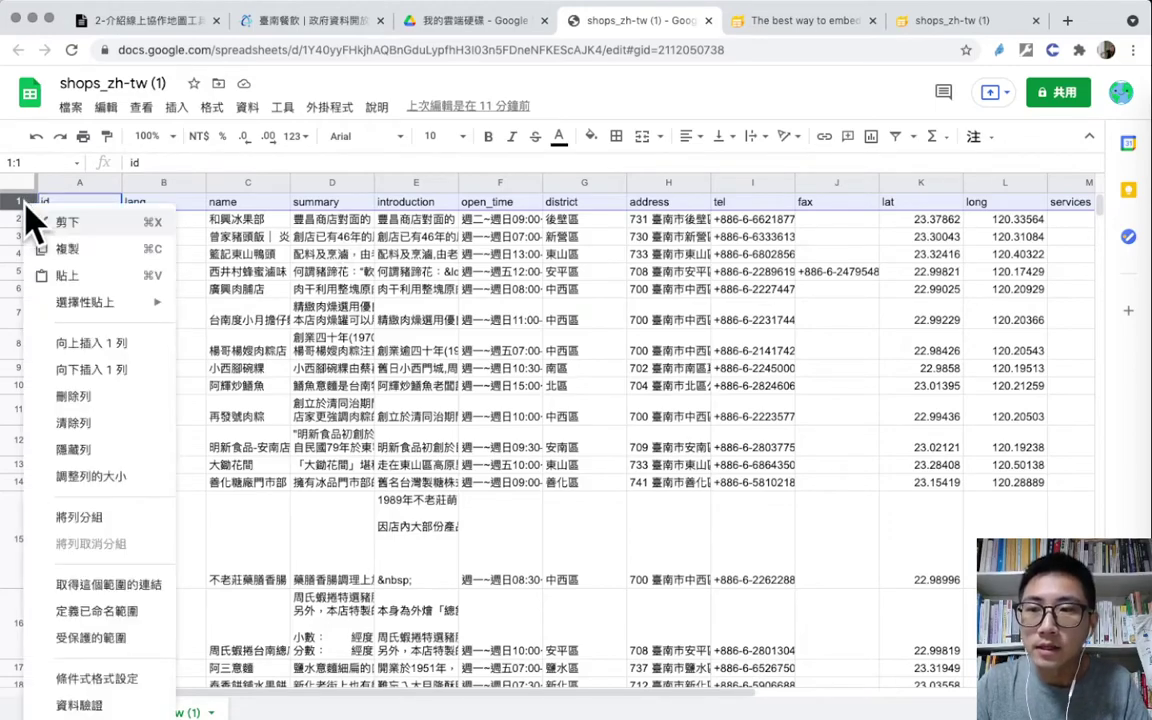
{"action": "left_click", "coordinate": [100, 375]}
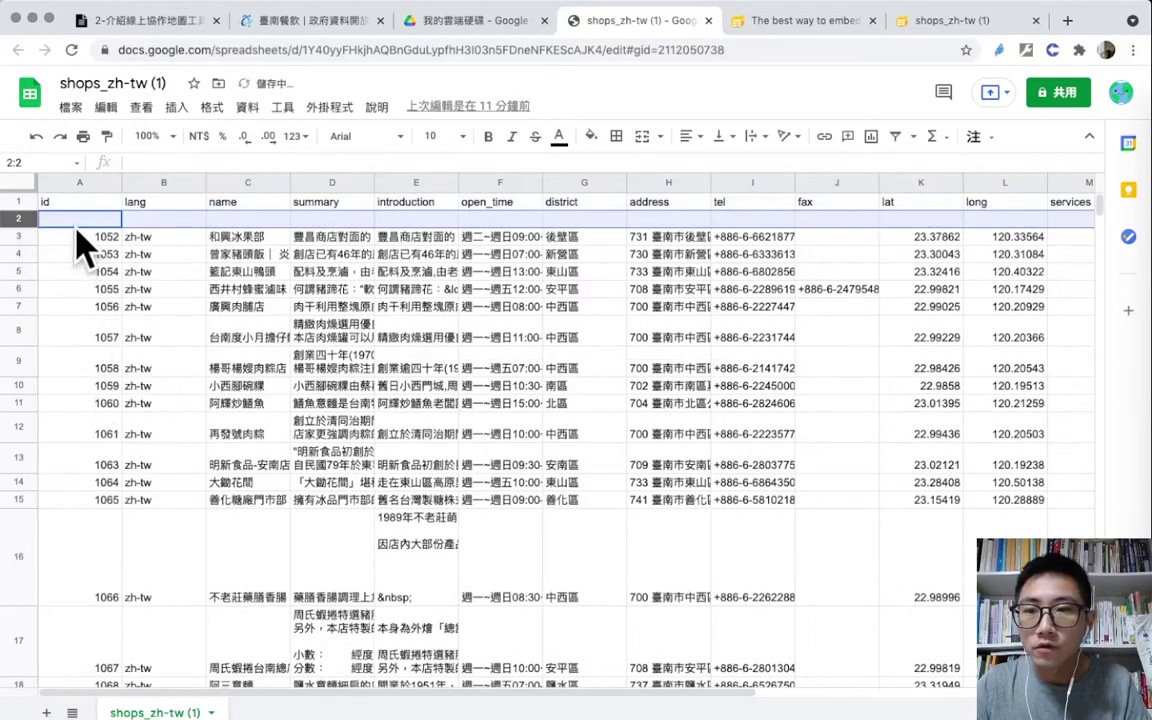
{"action": "left_click", "coordinate": [244, 240]}
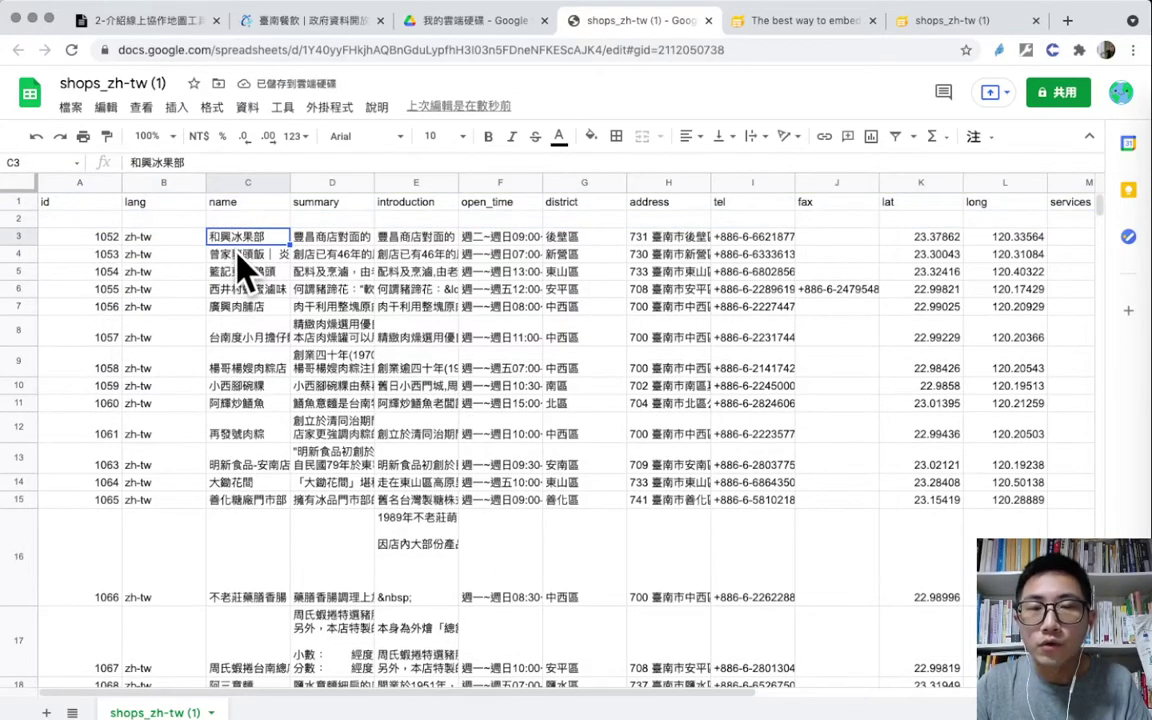
Freeze the first two rows of the shops sheet and check the freeze against the records further down
{"action": "left_click", "coordinate": [17, 218]}
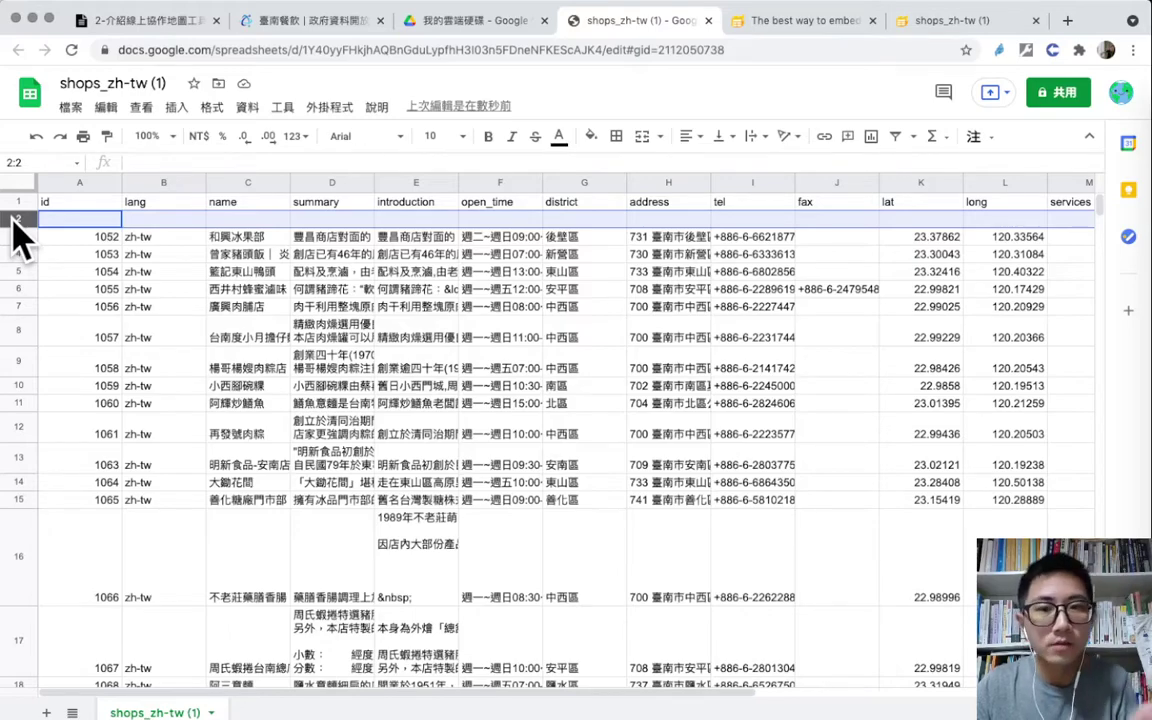
{"action": "left_click", "coordinate": [155, 306]}
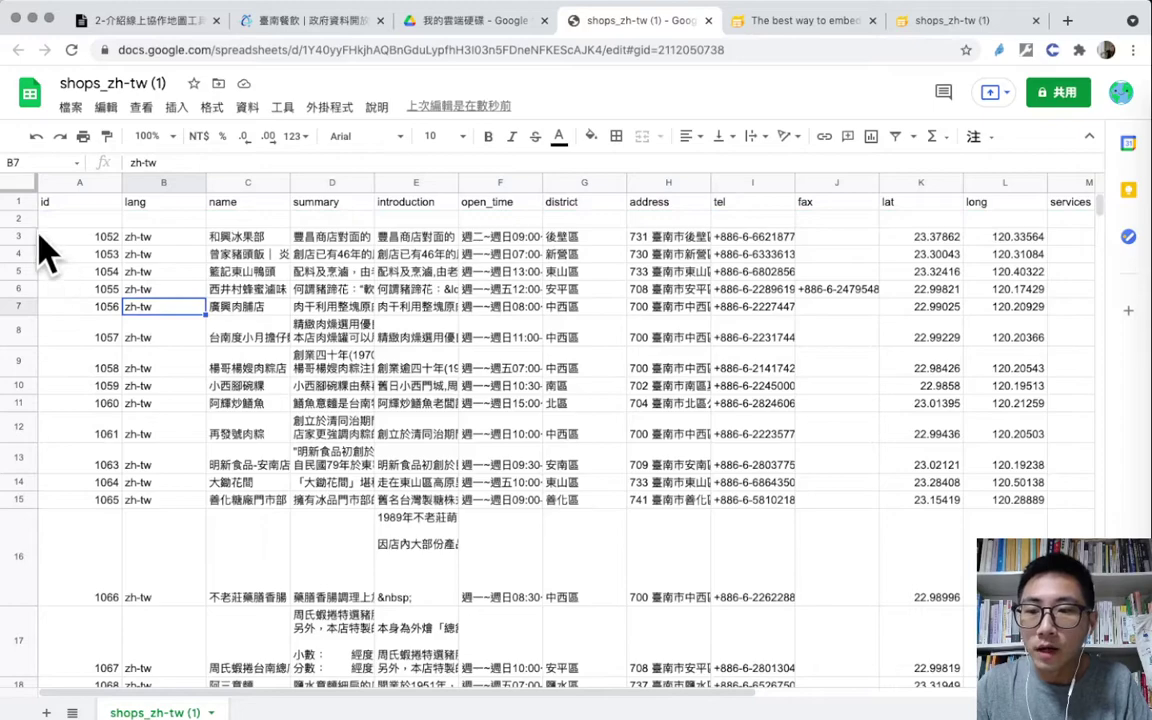
{"action": "left_click_drag", "start_coordinate": [17, 201], "coordinate": [18, 219]}
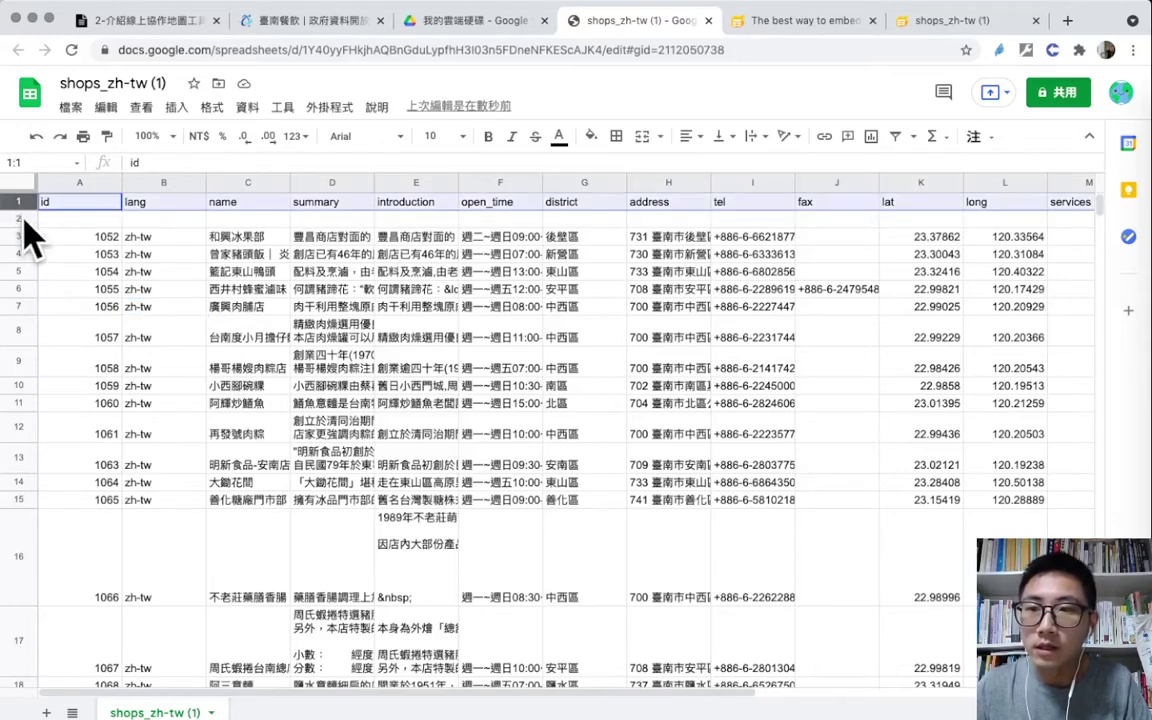
{"action": "left_click", "coordinate": [140, 107]}
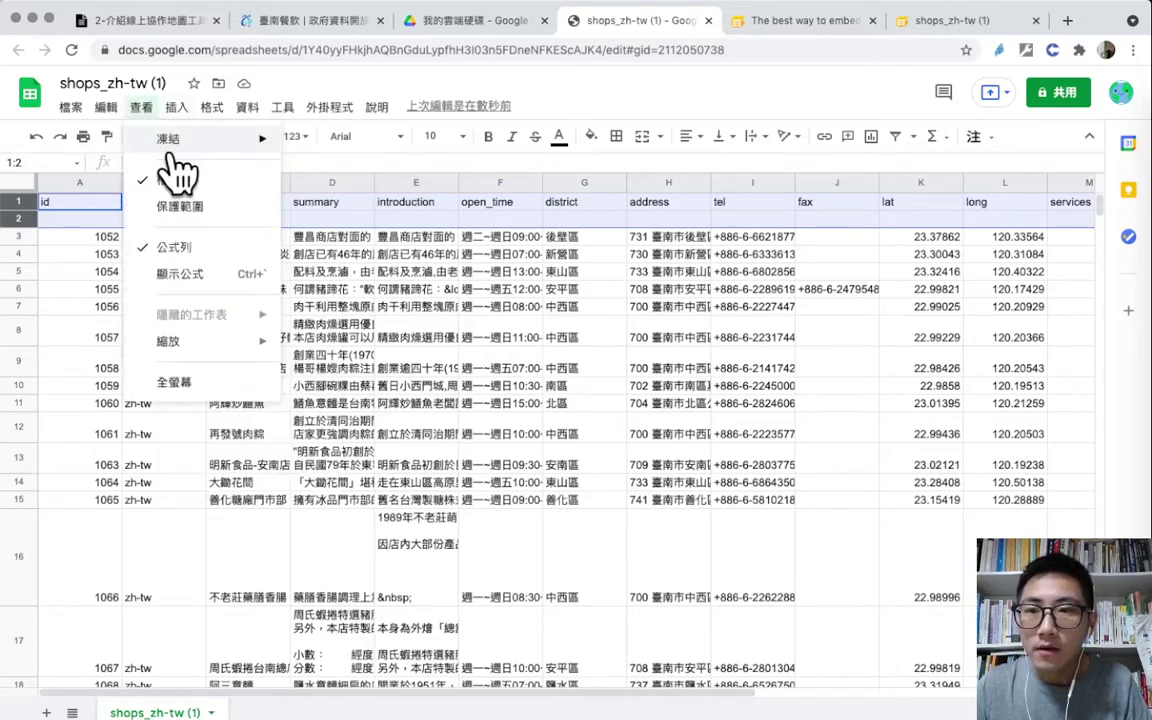
{"action": "mouse_move", "coordinate": [174, 146]}
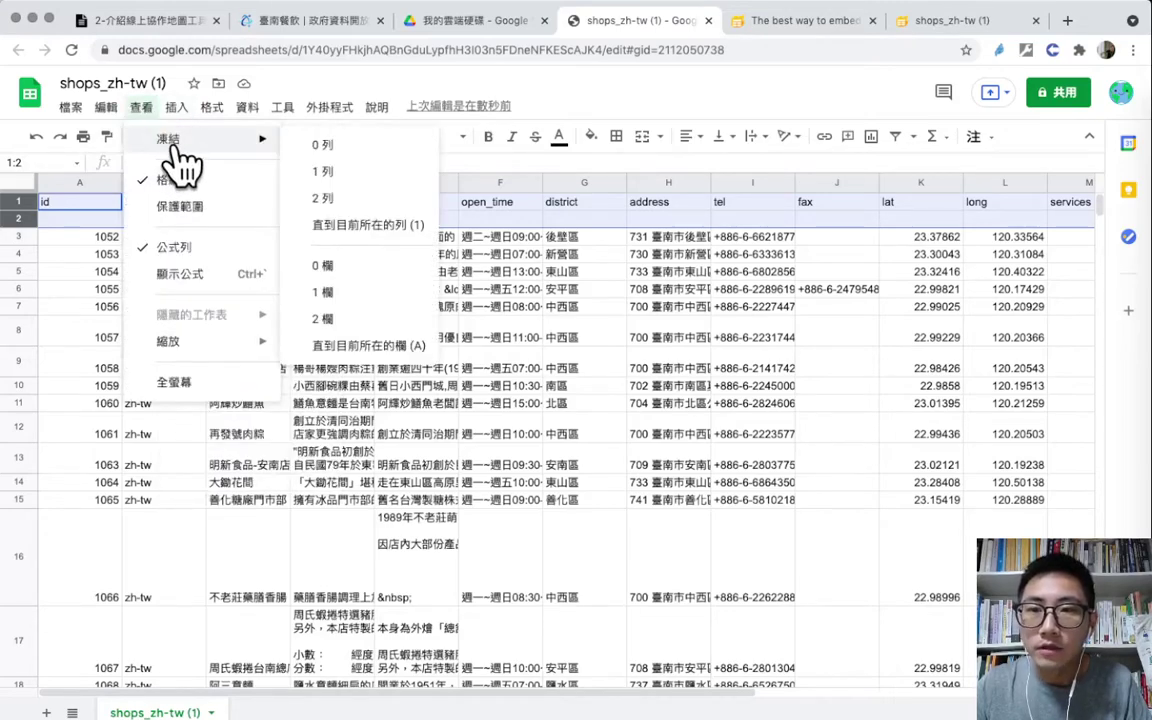
{"action": "left_click", "coordinate": [375, 205]}
{"action": "left_click", "coordinate": [418, 310]}
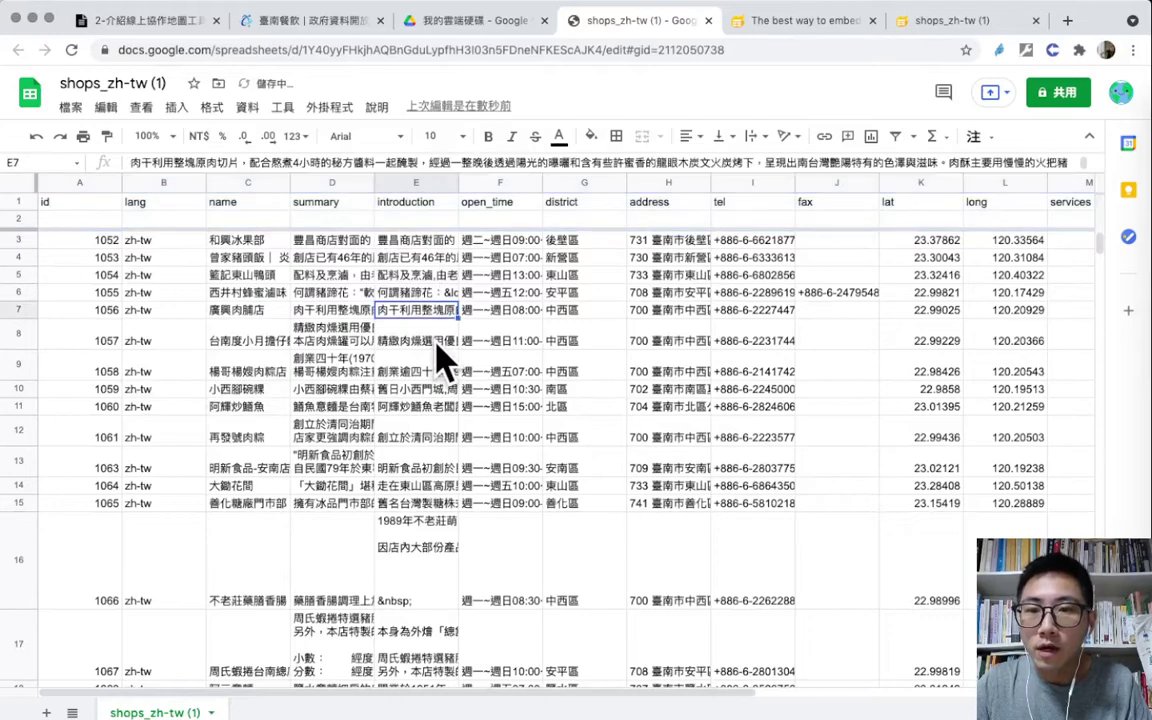
{"action": "scroll", "coordinate": [470, 585], "scroll_direction": "down", "scroll_amount": 10}
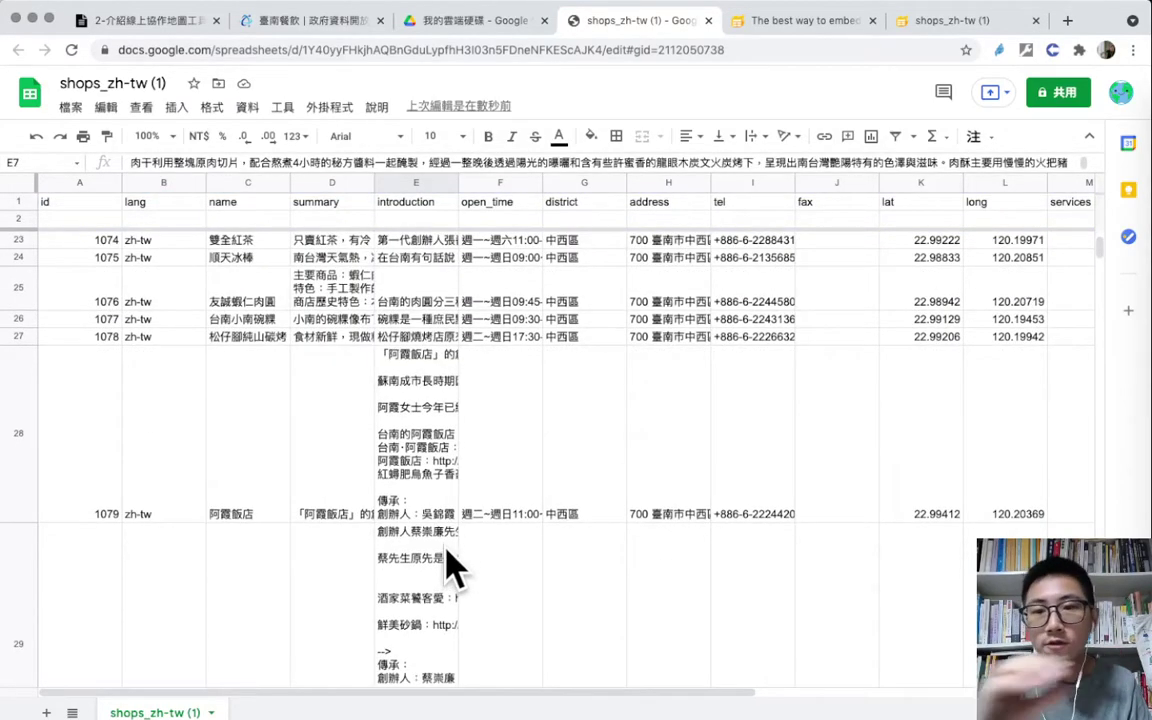
{"action": "scroll", "coordinate": [450, 565], "scroll_direction": "up", "scroll_amount": 10}
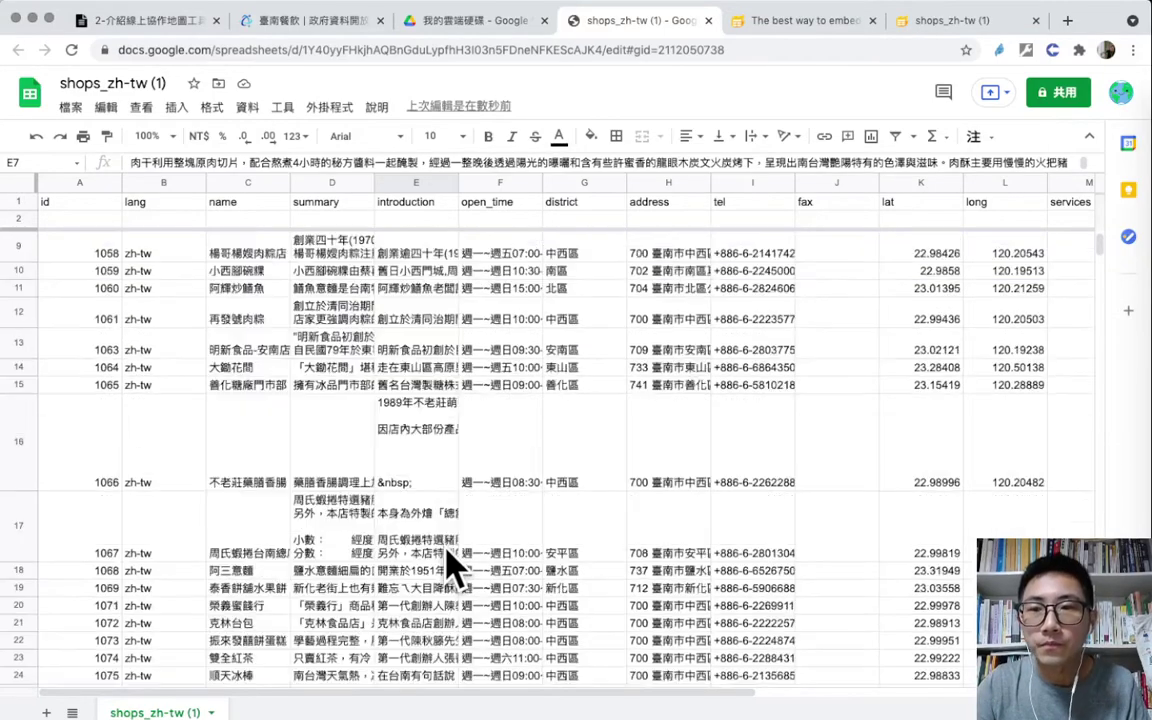
Locate the lat and long columns and try pasting the copied code list into the lat column's row 2 cell
{"action": "left_click", "coordinate": [341, 310]}
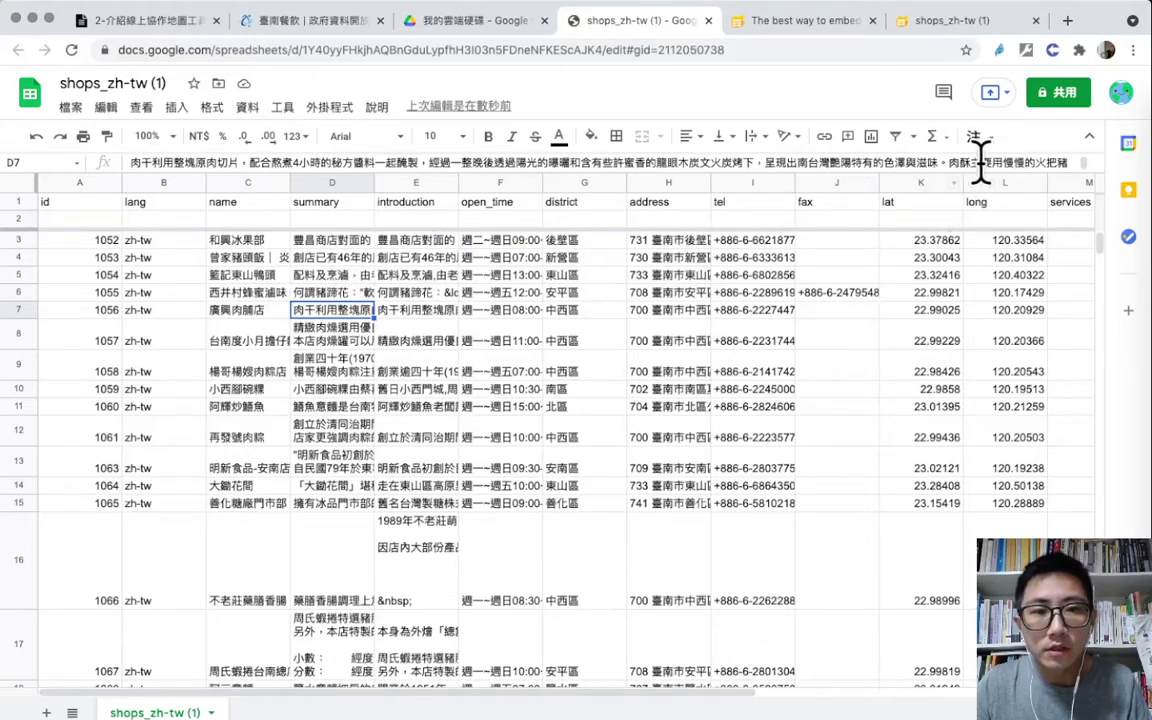
{"action": "left_click", "coordinate": [952, 183]}
{"action": "left_click", "coordinate": [1000, 183]}
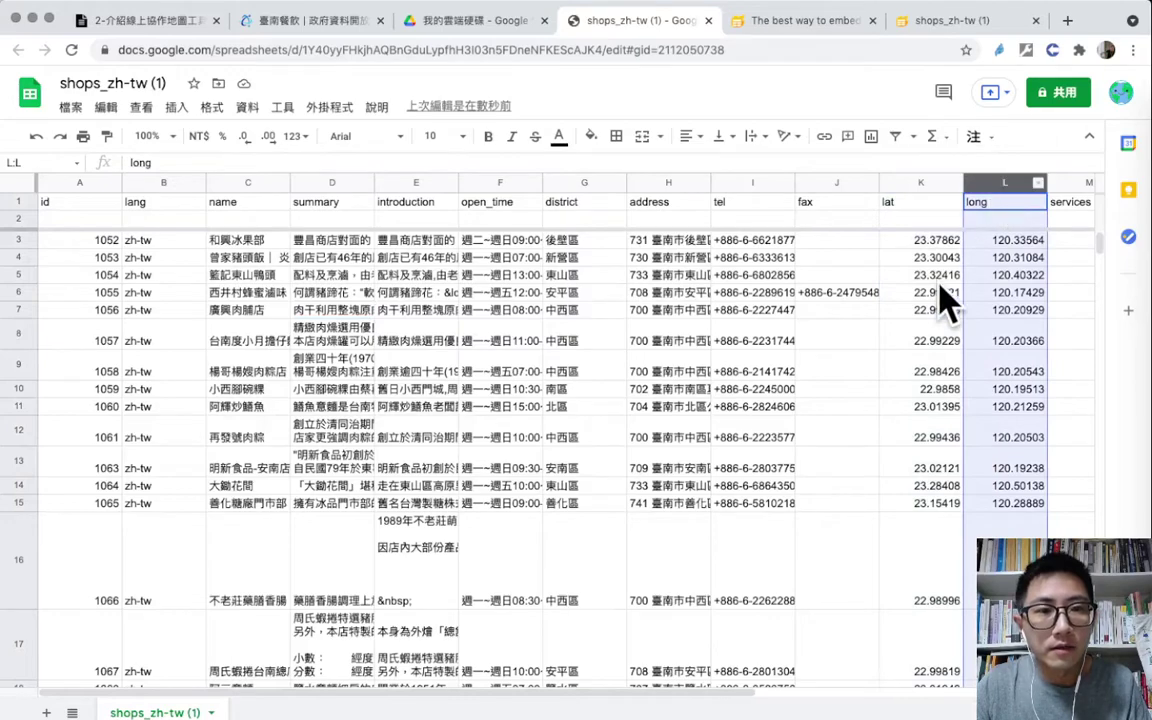
{"action": "left_click", "coordinate": [855, 310]}
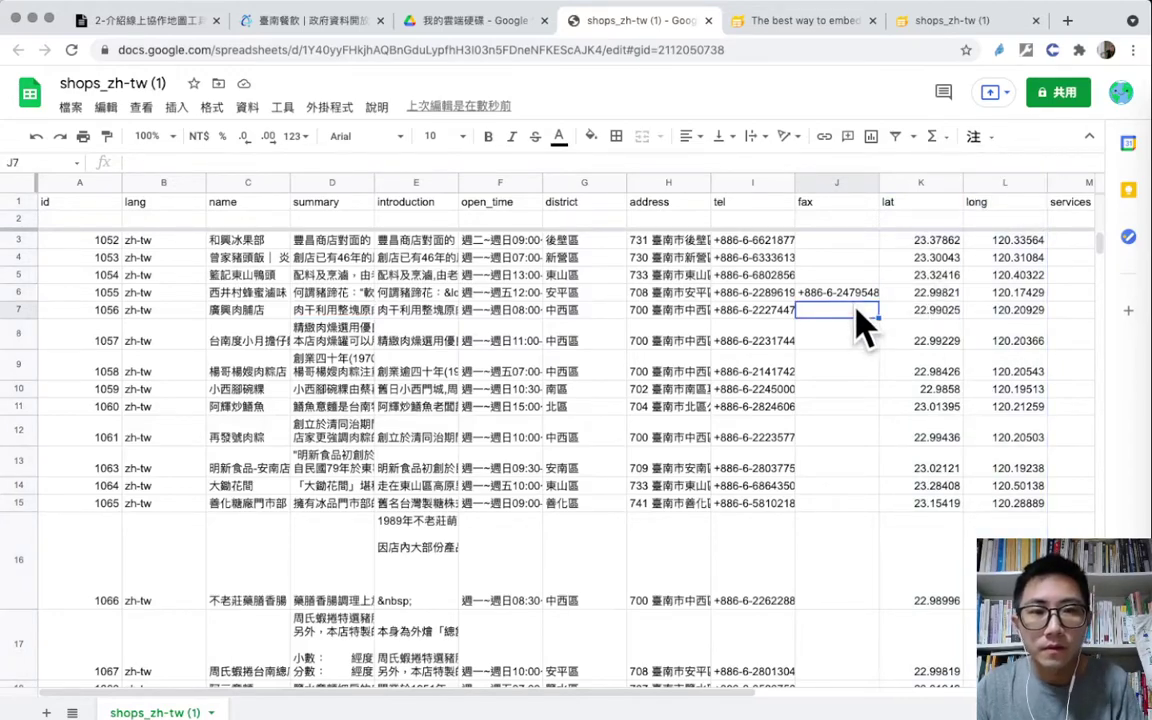
{"action": "left_click", "coordinate": [575, 276]}
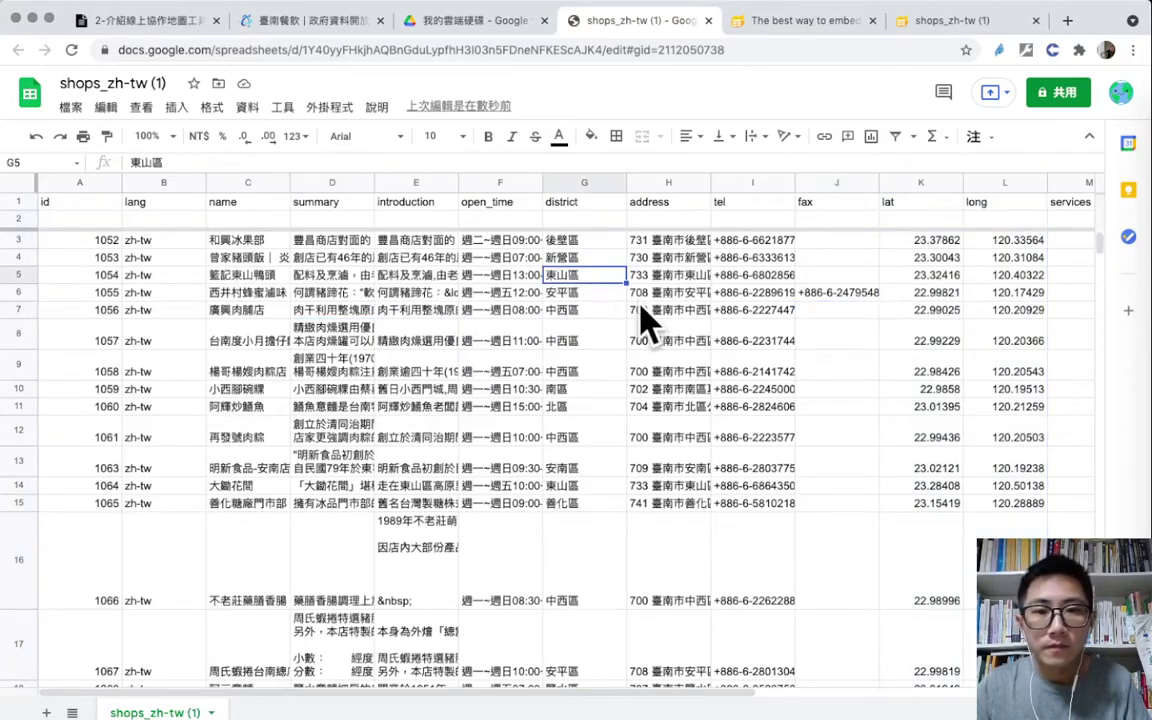
{"action": "left_click", "coordinate": [886, 220]}
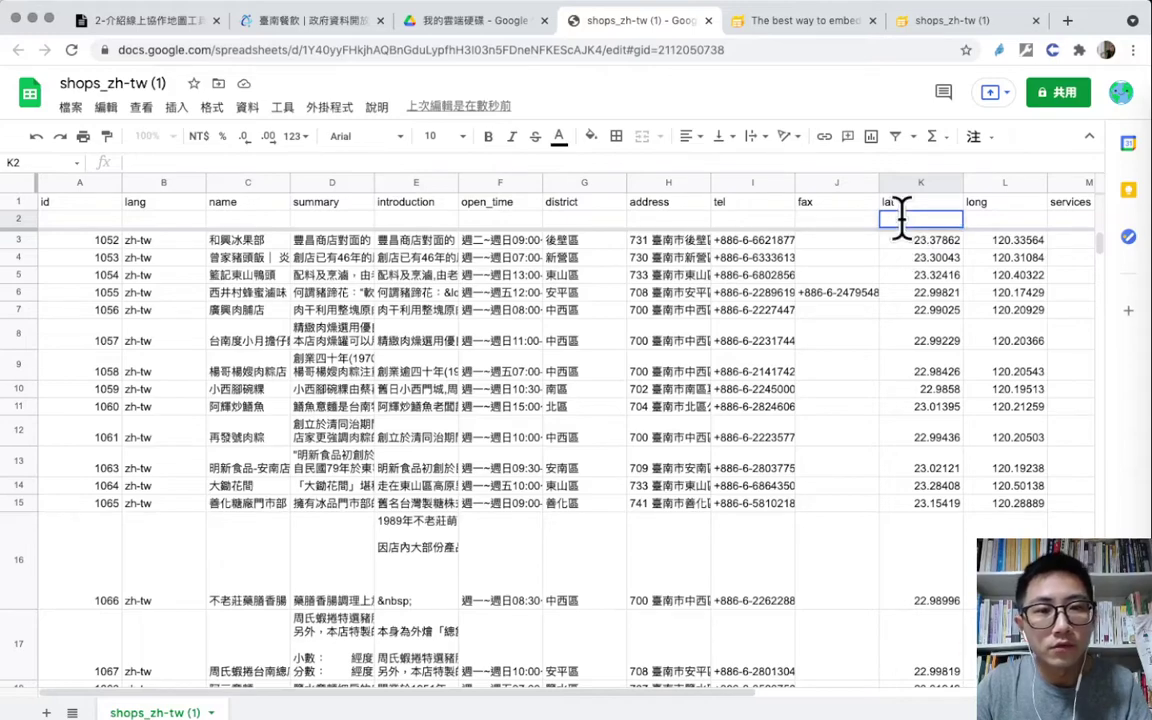
{"action": "type", "text": "指定該欄位為「經度」：NoFilter - MapsLat - Hidden 指定該欄位為「緯度」：NoFilter - MapsLong - Hidden 指定該欄位為可以透過「關鍵字」的方式進行篩選：StringFilter 指定該欄位為可以透過「選項」的方式進行篩選：CategoryFilter 指定該欄位「不顯示」於前臺地圖中：Hidden"}
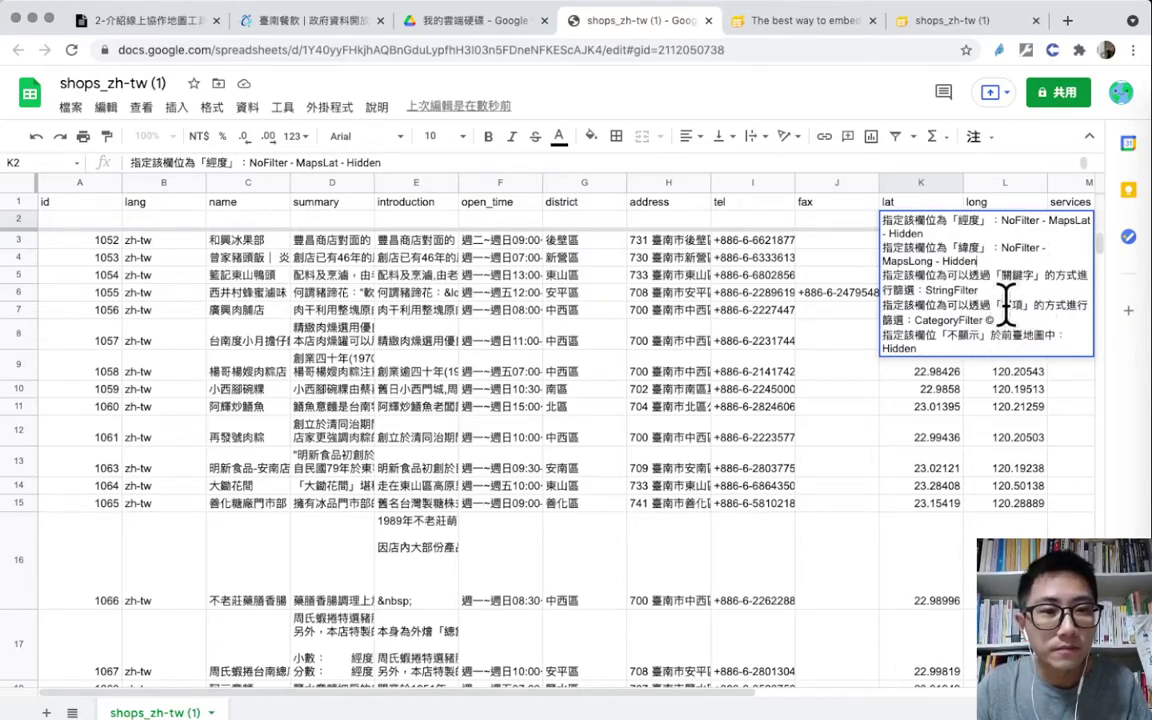
Enter the code "NoFilter - MapsLong - Hidden" in row 2 of the long column, removing the pasted description before it
{"action": "scroll", "coordinate": [960, 280], "scroll_direction": "right", "scroll_amount": 1}
{"action": "left_click", "coordinate": [940, 222]}
{"action": "double_click", "coordinate": [994, 221]}
{"action": "key", "text": "Right"}
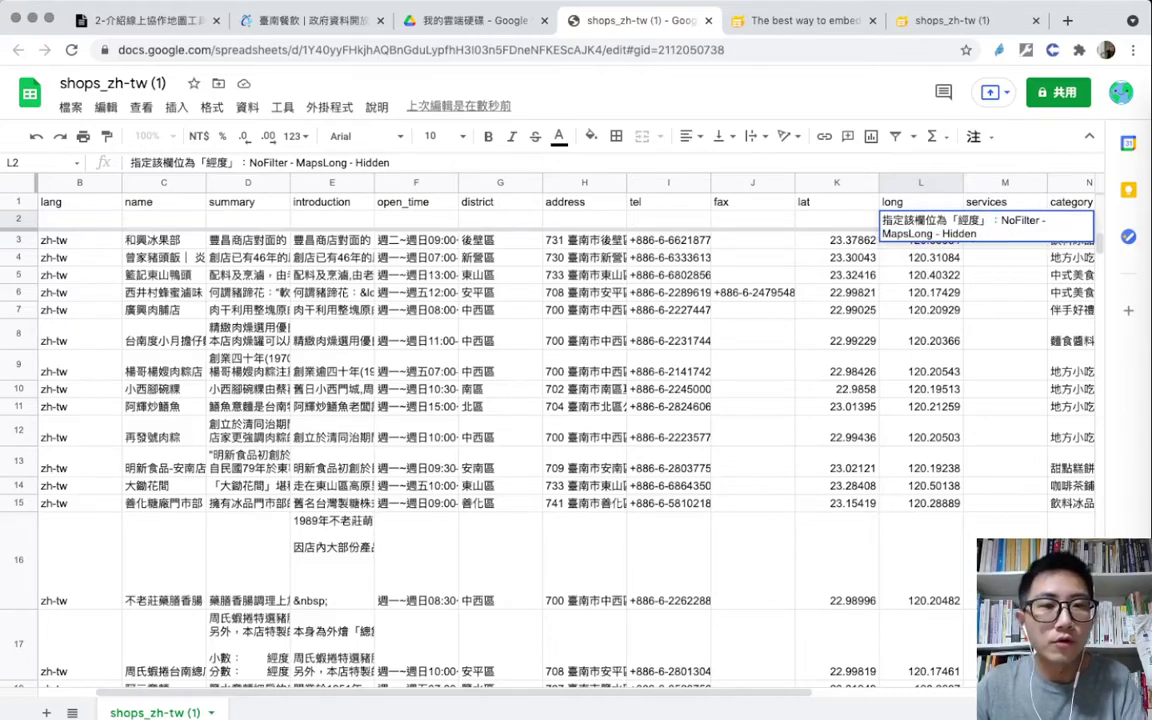
{"action": "key", "text": "shift+Home"}
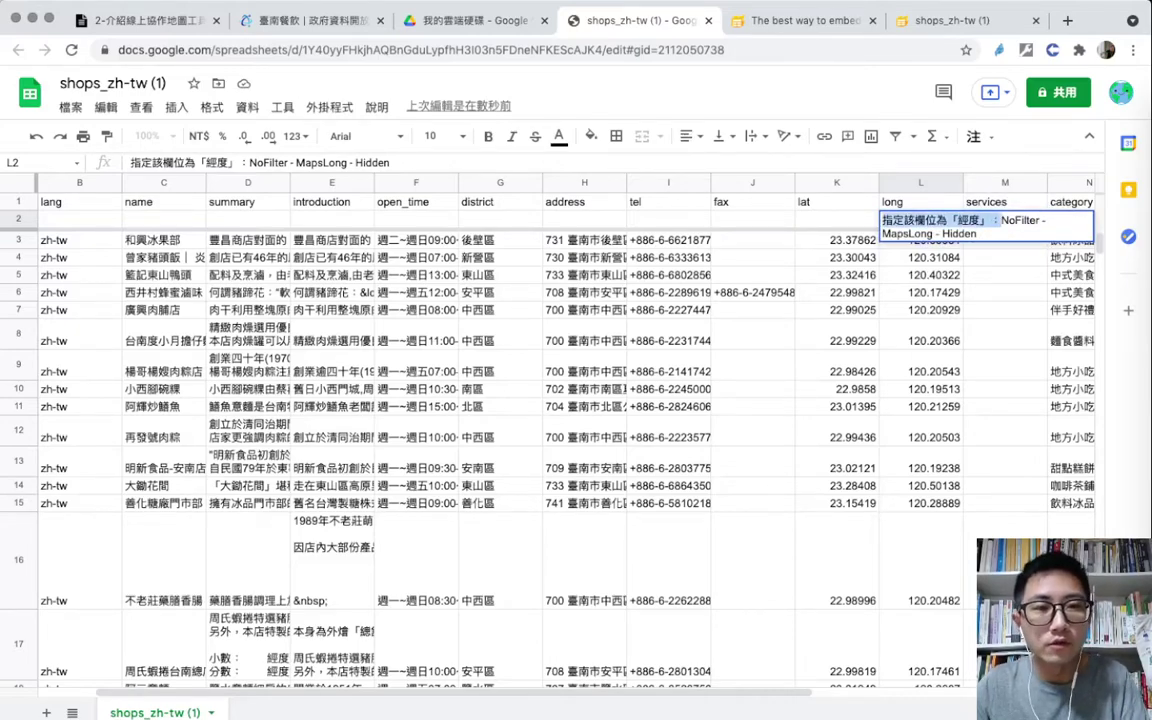
{"action": "key", "text": "BackSpace"}
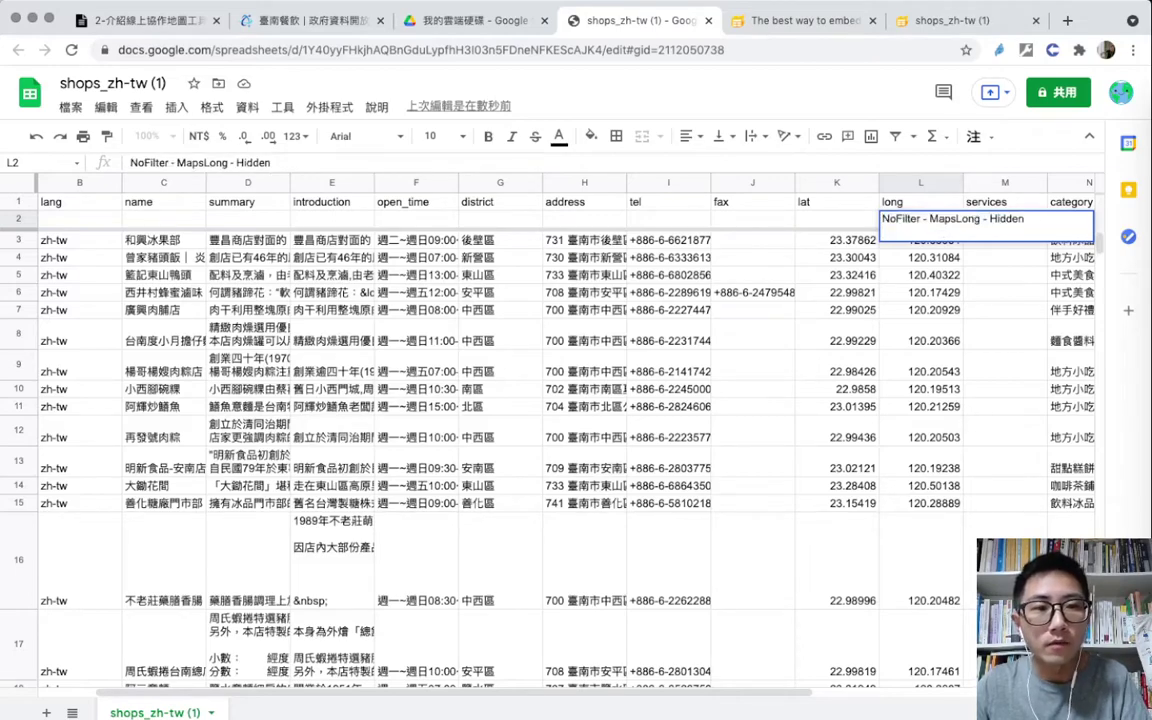
{"action": "key", "text": "Return"}
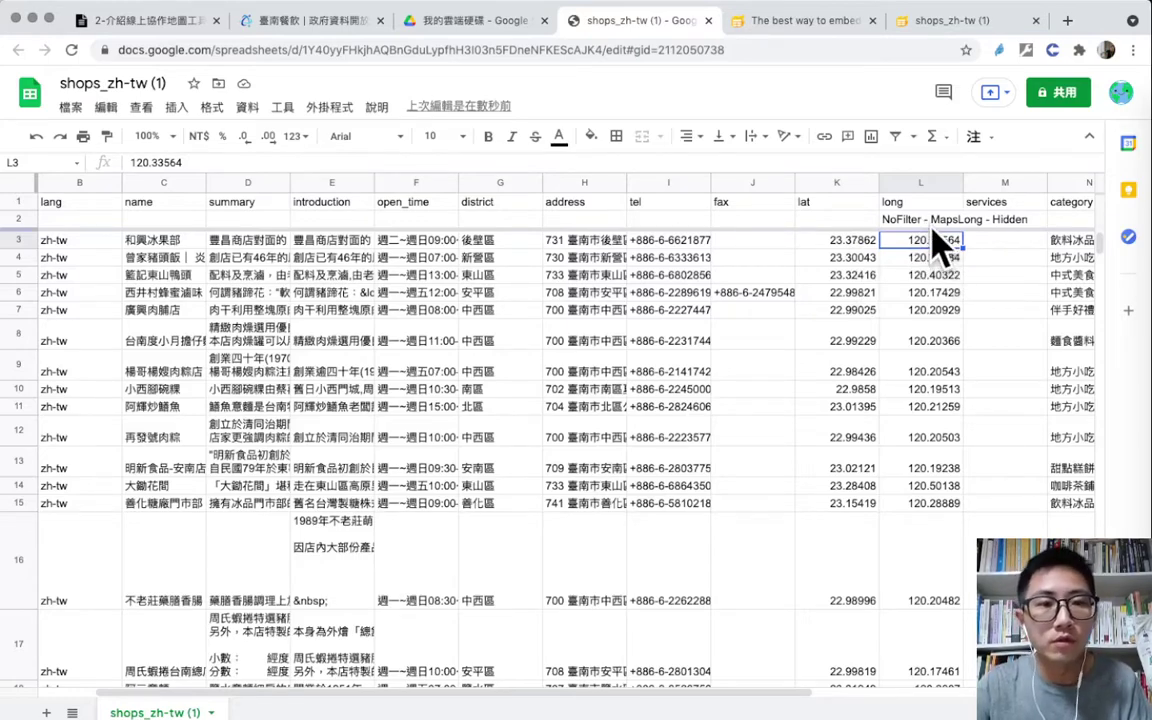
Enter the code "NoFilter - MapsLat - Hidden" in row 2 of the lat column, removing the pasted description and the other code lines
{"action": "left_click", "coordinate": [850, 216]}
{"action": "double_click", "coordinate": [840, 215]}
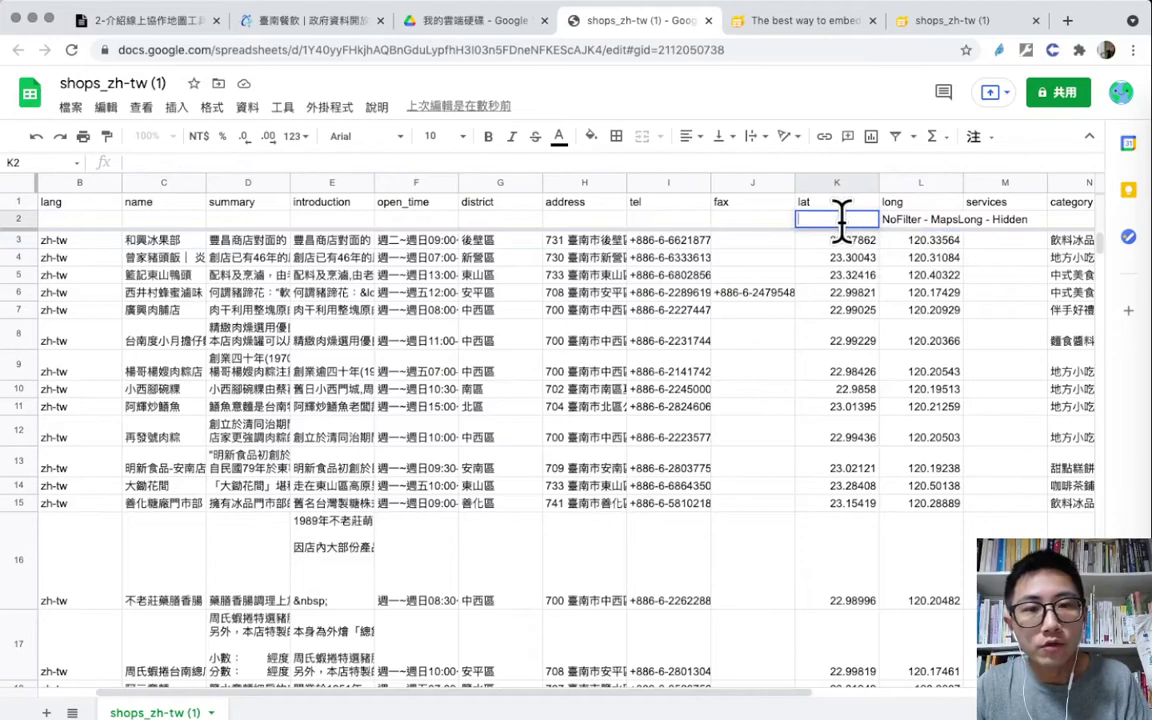
{"action": "type", "text": "- 指定該欄位為「緯度」：NoFilter - MapsLat - Hidden - 指定該欄位為可以透過「關鍵字」的方式進行篩選：StringFilter - 指定該欄位為可以透過「選項」的方式進行篩選：CategoryFilter (C) - 指定該欄位「不顯示」於前臺地圖中：Hidden"}
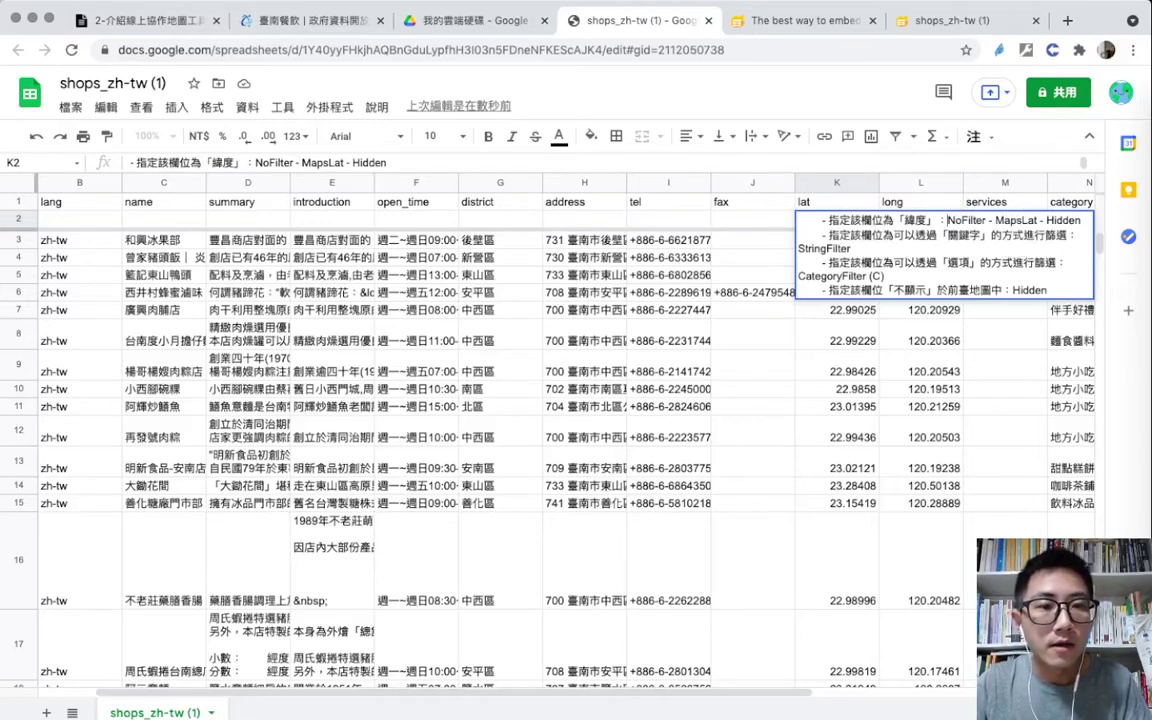
{"action": "left_click_drag", "start_coordinate": [820, 219], "coordinate": [947, 219]}
{"action": "key", "text": "BackSpace"}
{"action": "left_click_drag", "start_coordinate": [798, 232], "coordinate": [1047, 288]}
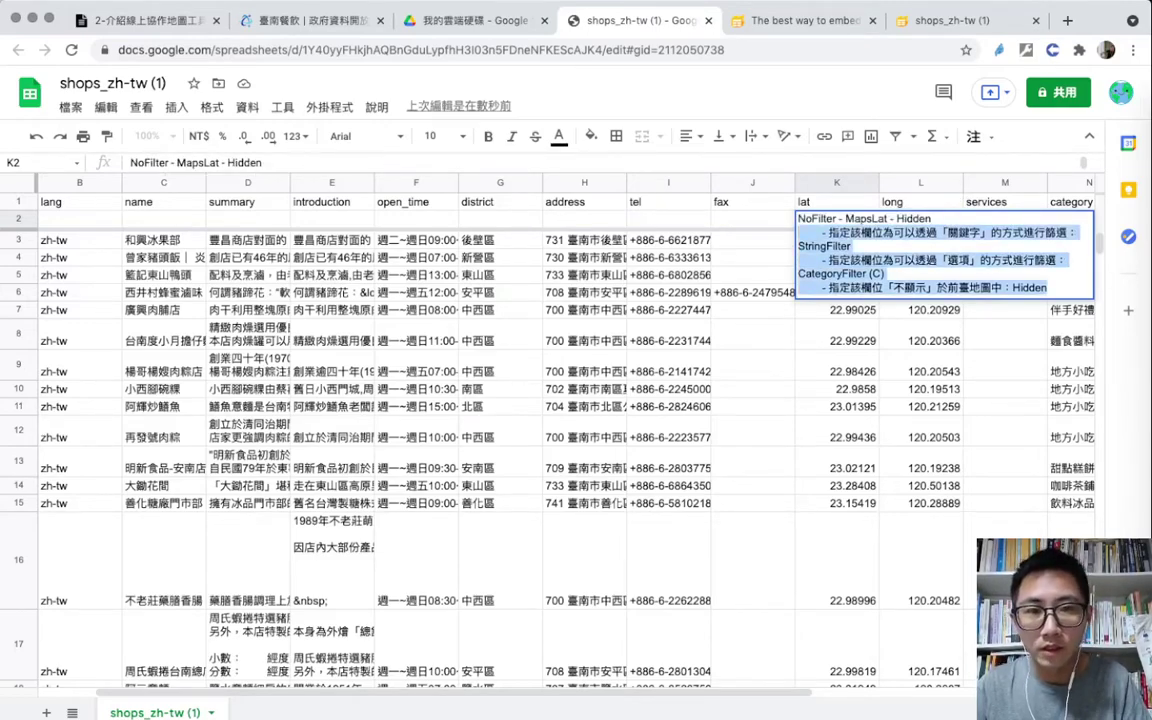
{"action": "key", "text": "BackSpace"}
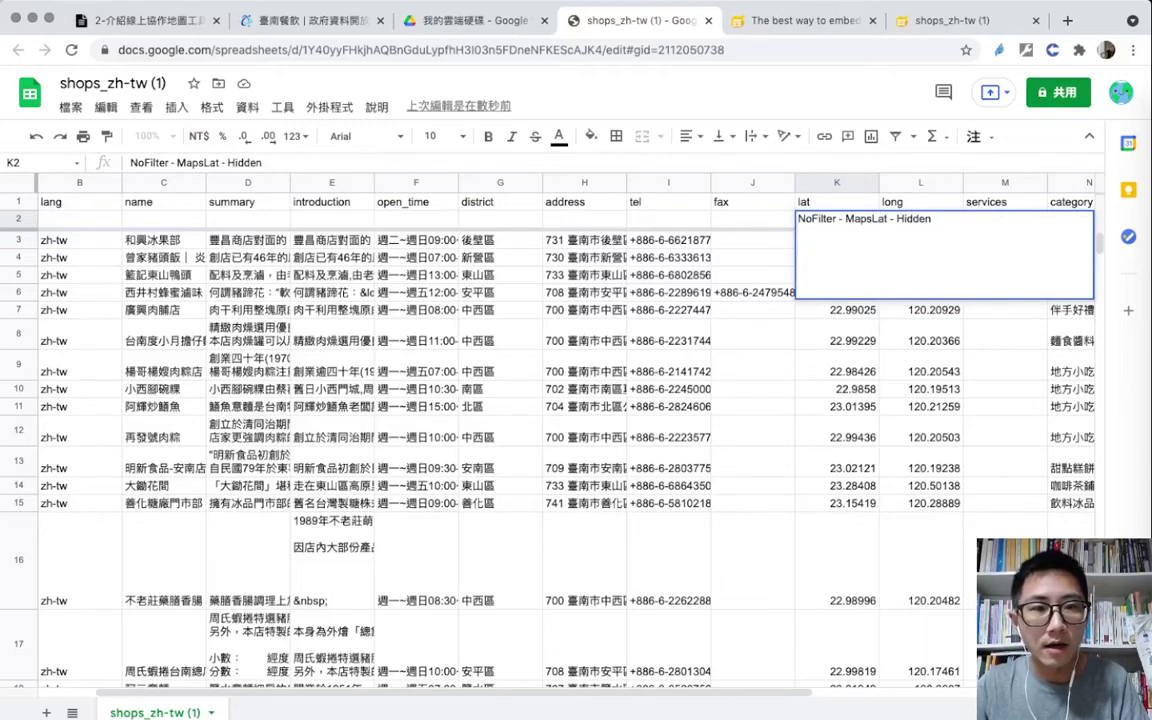
{"action": "key", "text": "Return"}
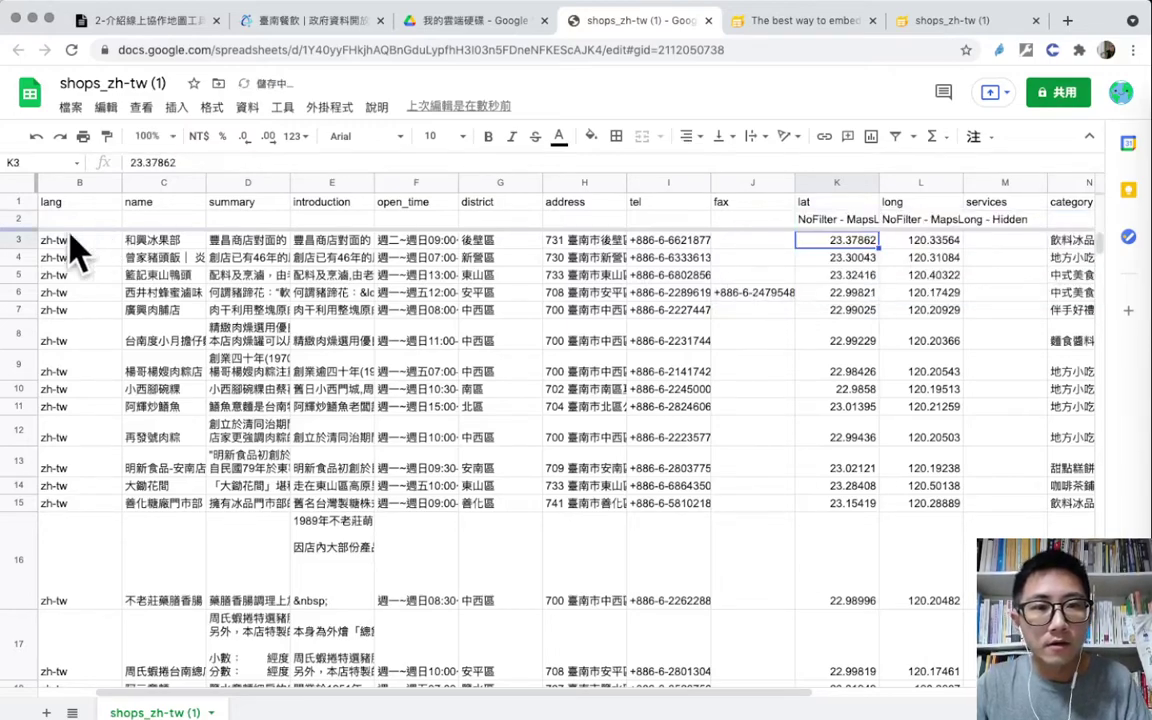
Turn on text wrapping for the whole of row 2
{"action": "left_click", "coordinate": [20, 220]}
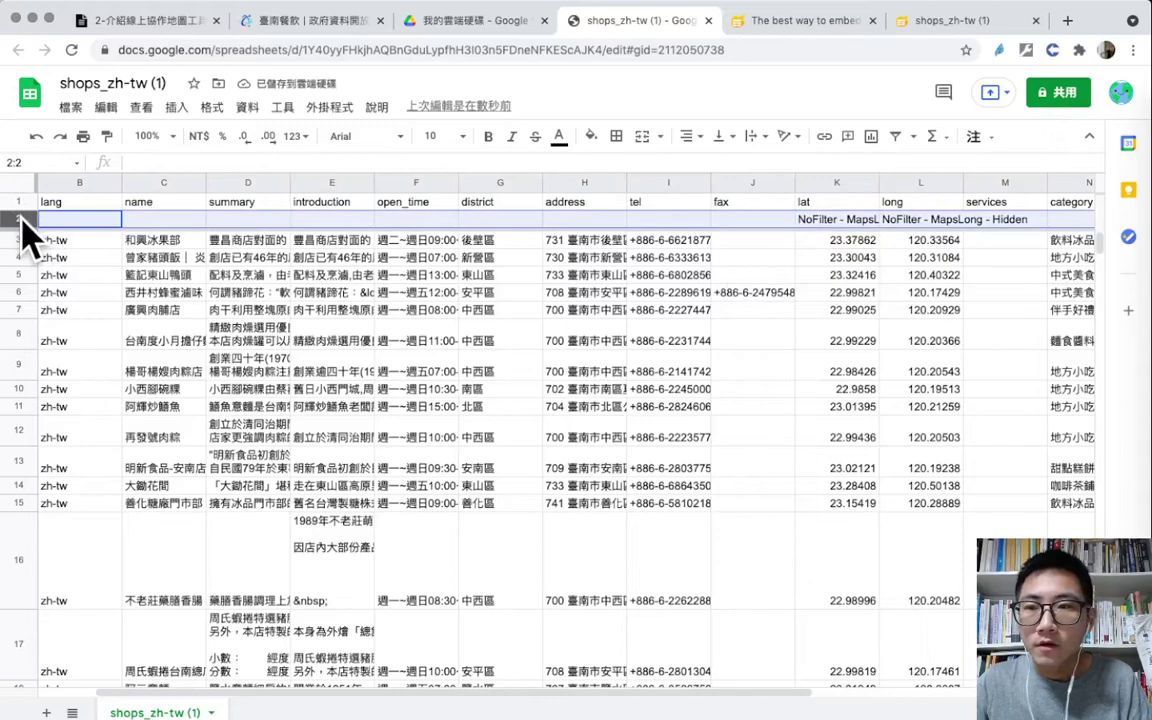
{"action": "left_click", "coordinate": [768, 138]}
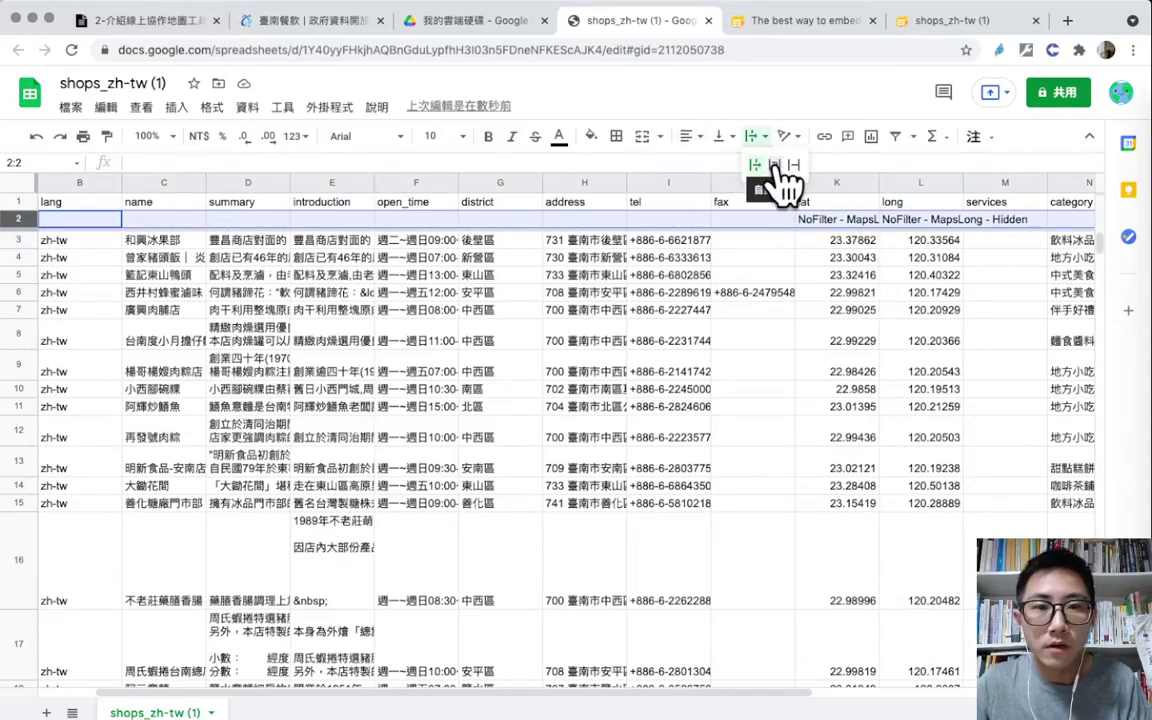
{"action": "left_click", "coordinate": [776, 165]}
{"action": "left_click", "coordinate": [822, 319]}
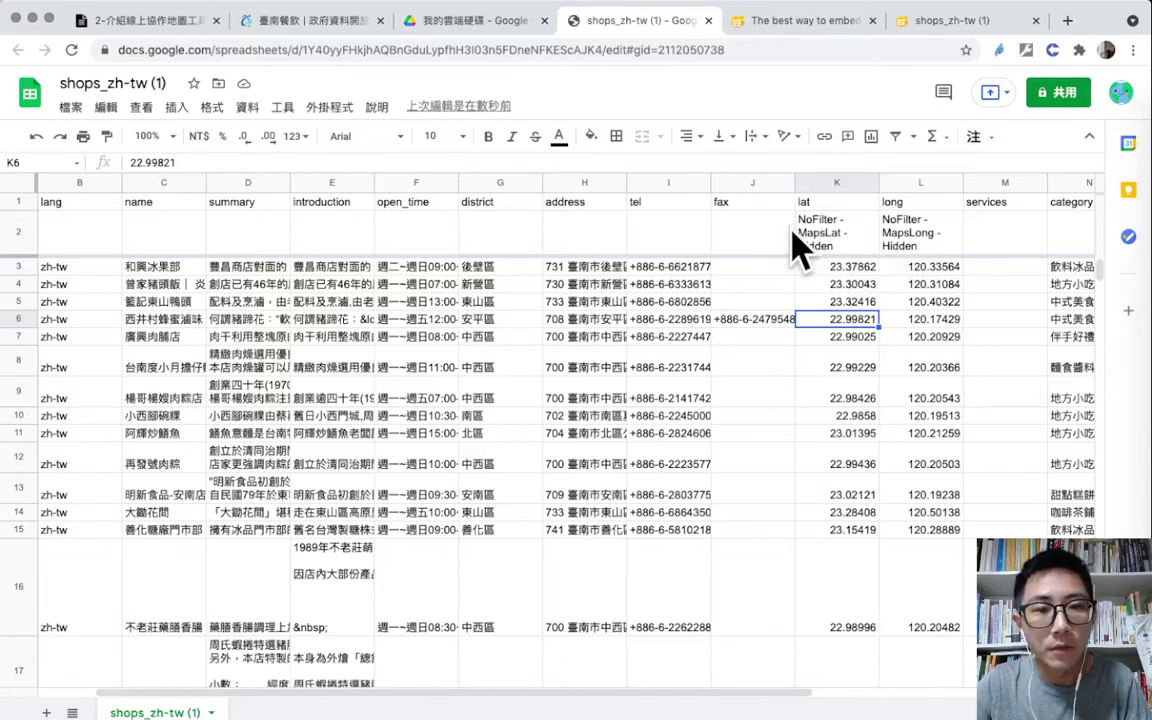
{"action": "left_click", "coordinate": [720, 245]}
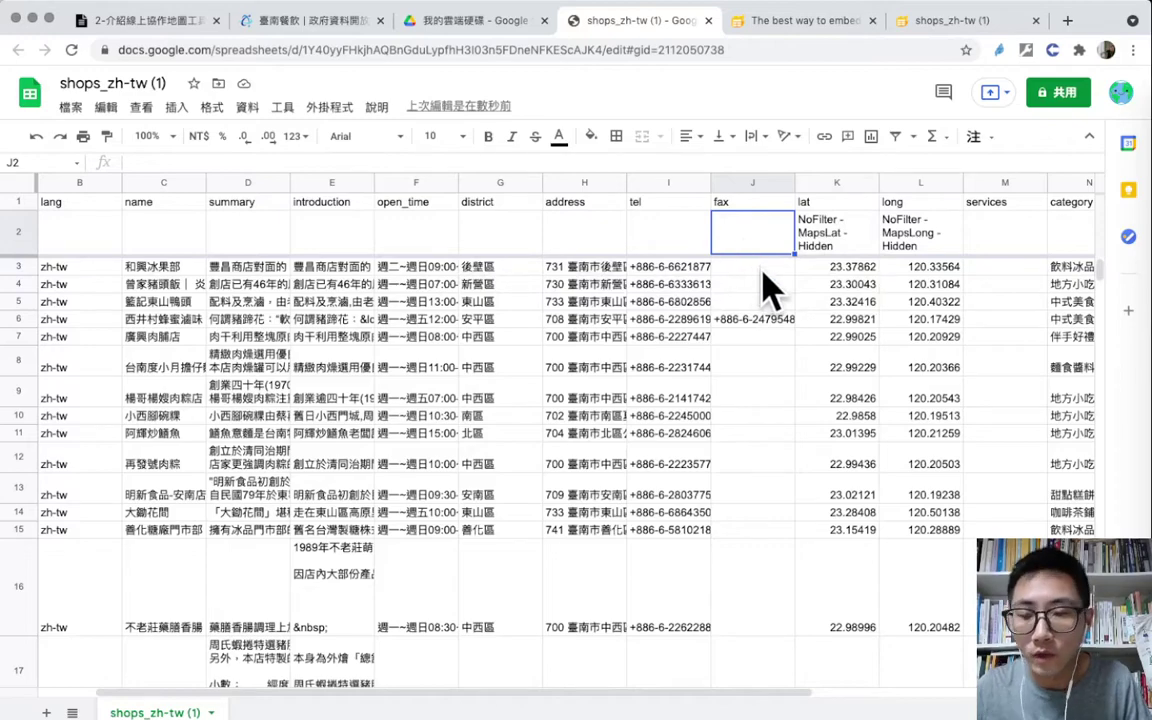
Switch to the shops_zh-tw (1) app in Awesome Table, place its browser tab beside the spreadsheet's, and refresh the app preview
{"action": "left_click", "coordinate": [955, 21]}
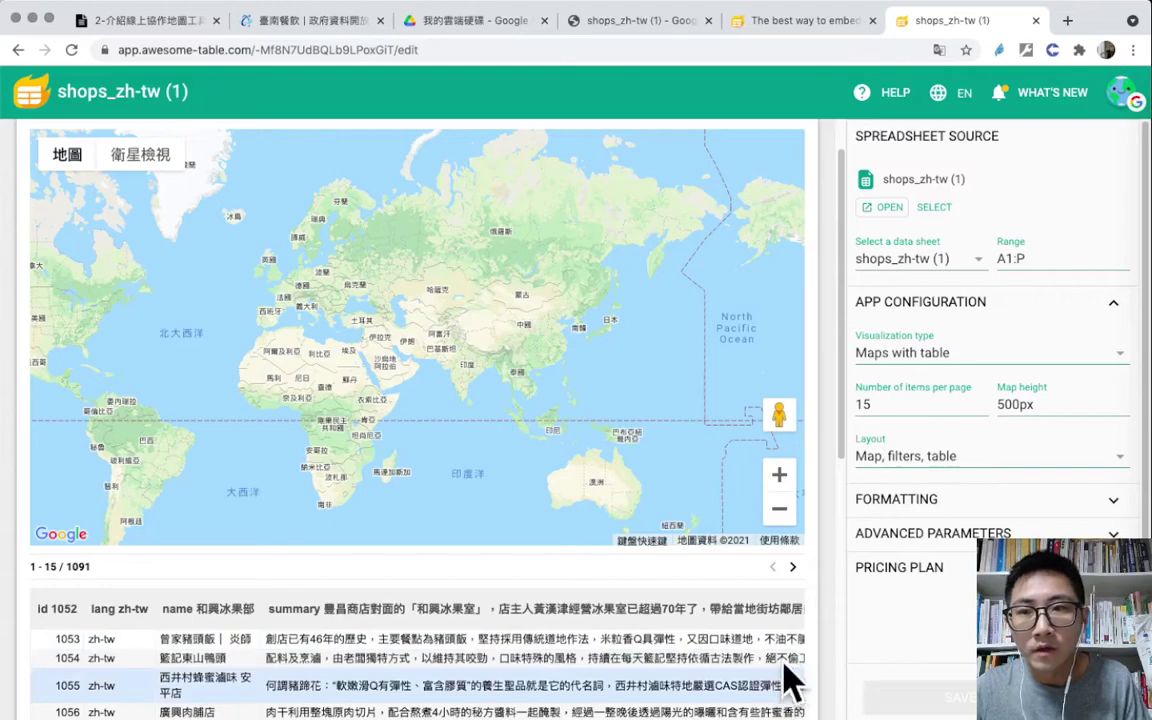
{"action": "left_click_drag", "start_coordinate": [918, 26], "coordinate": [776, 45]}
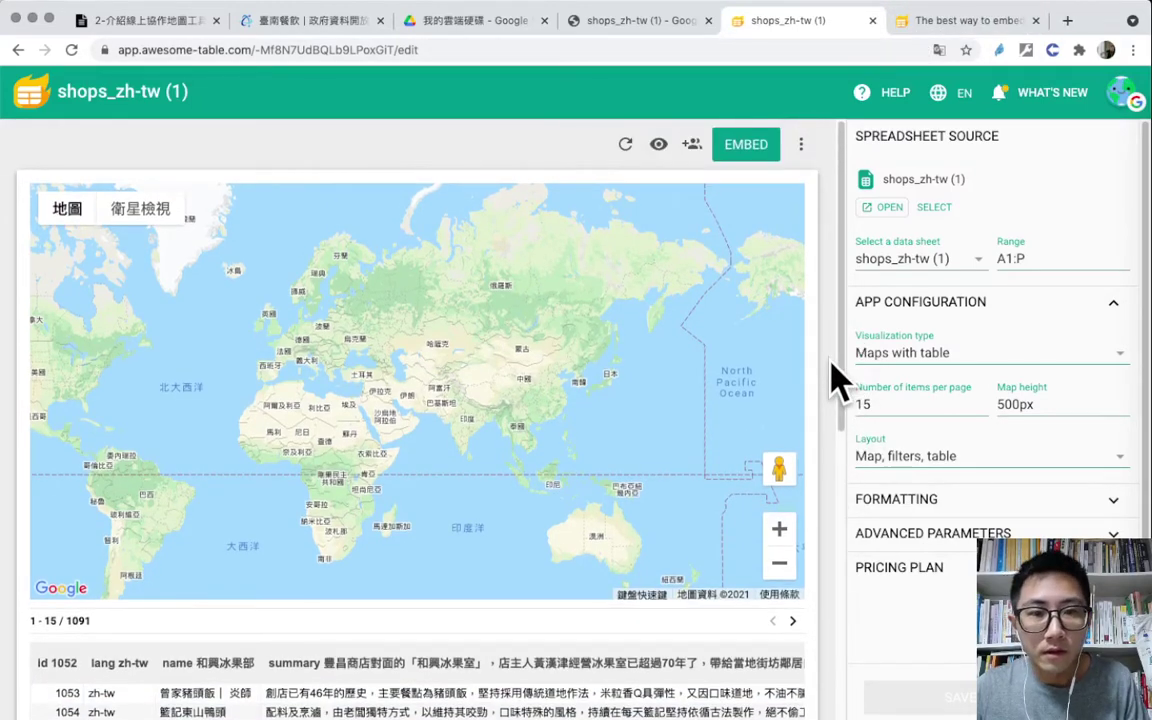
{"action": "left_click", "coordinate": [625, 148]}
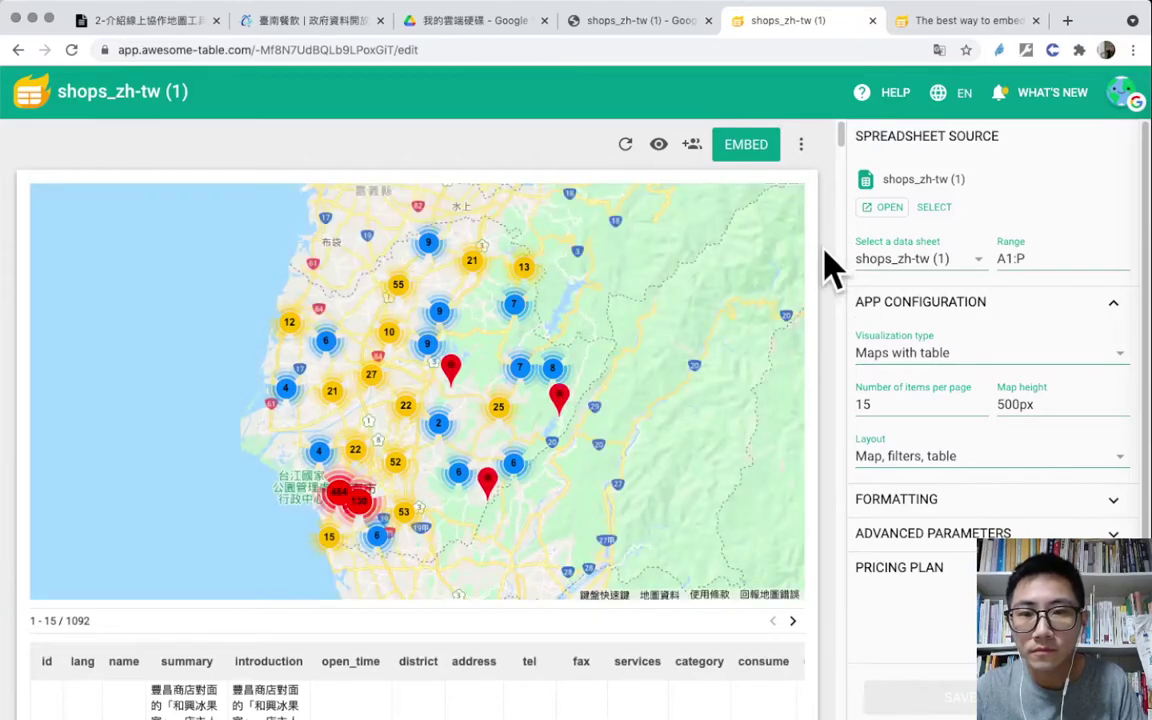
Examine the clustered shop markers on the map and open the info bubble of a single marker
{"action": "scroll", "coordinate": [828, 268], "scroll_direction": "down", "scroll_amount": 1}
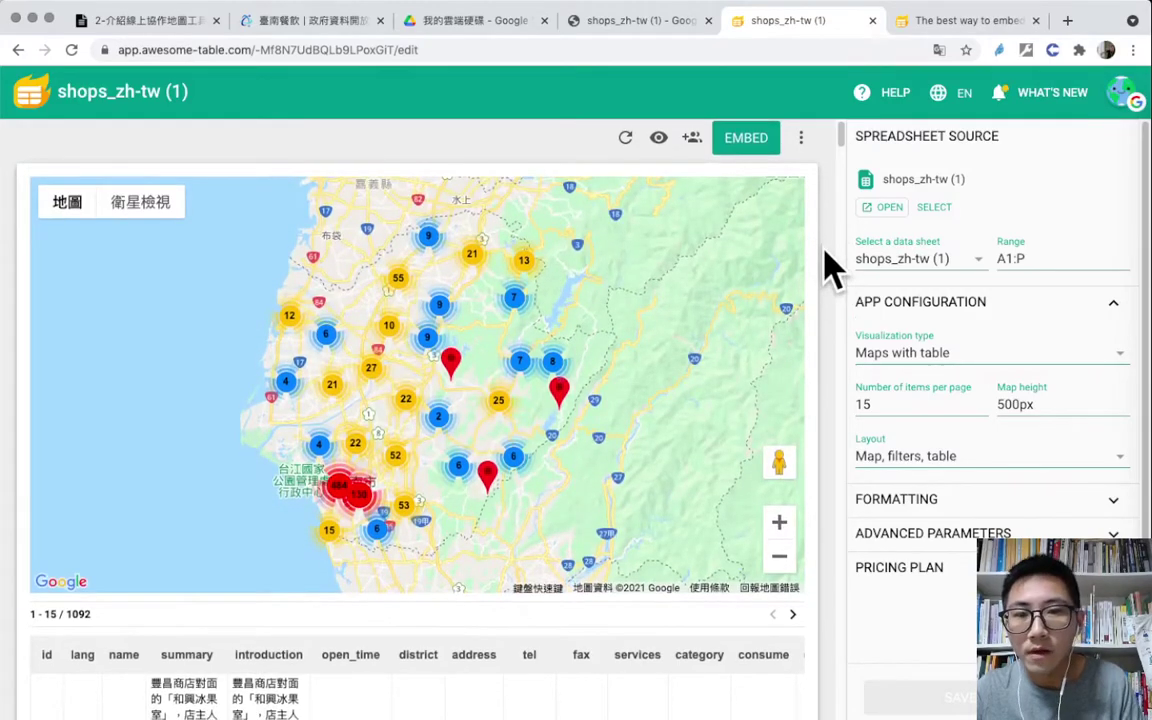
{"action": "scroll", "coordinate": [828, 268], "scroll_direction": "down", "scroll_amount": 3}
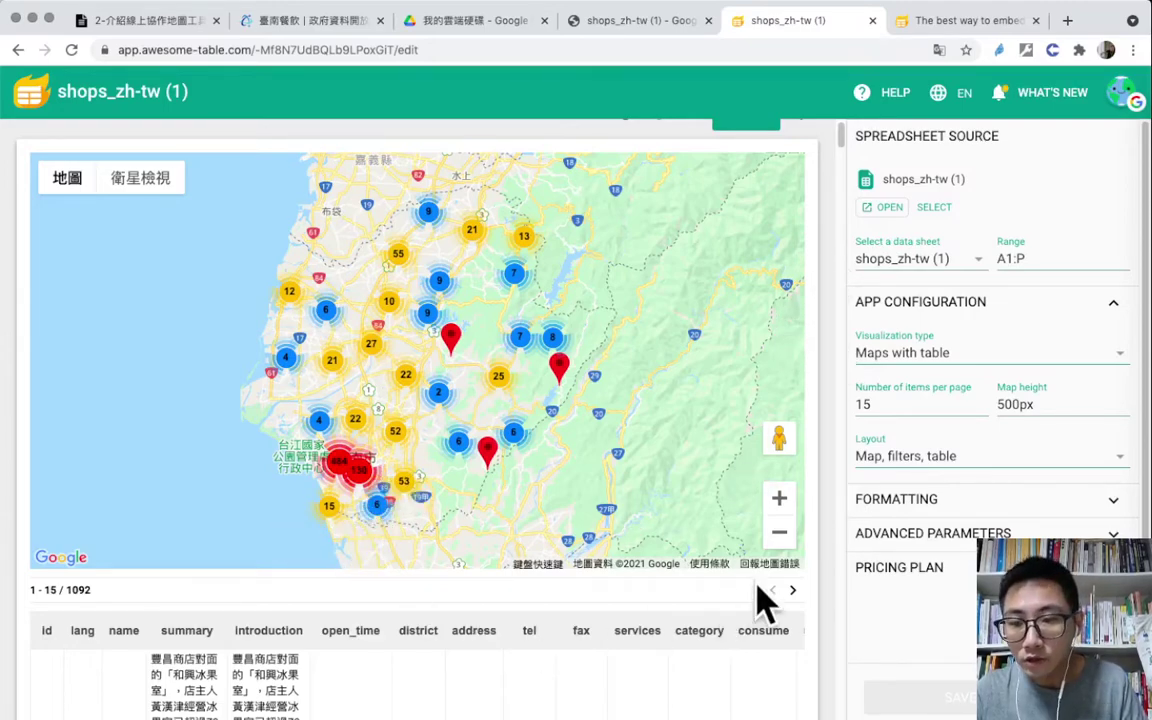
{"action": "scroll", "coordinate": [815, 548], "scroll_direction": "down", "scroll_amount": 1}
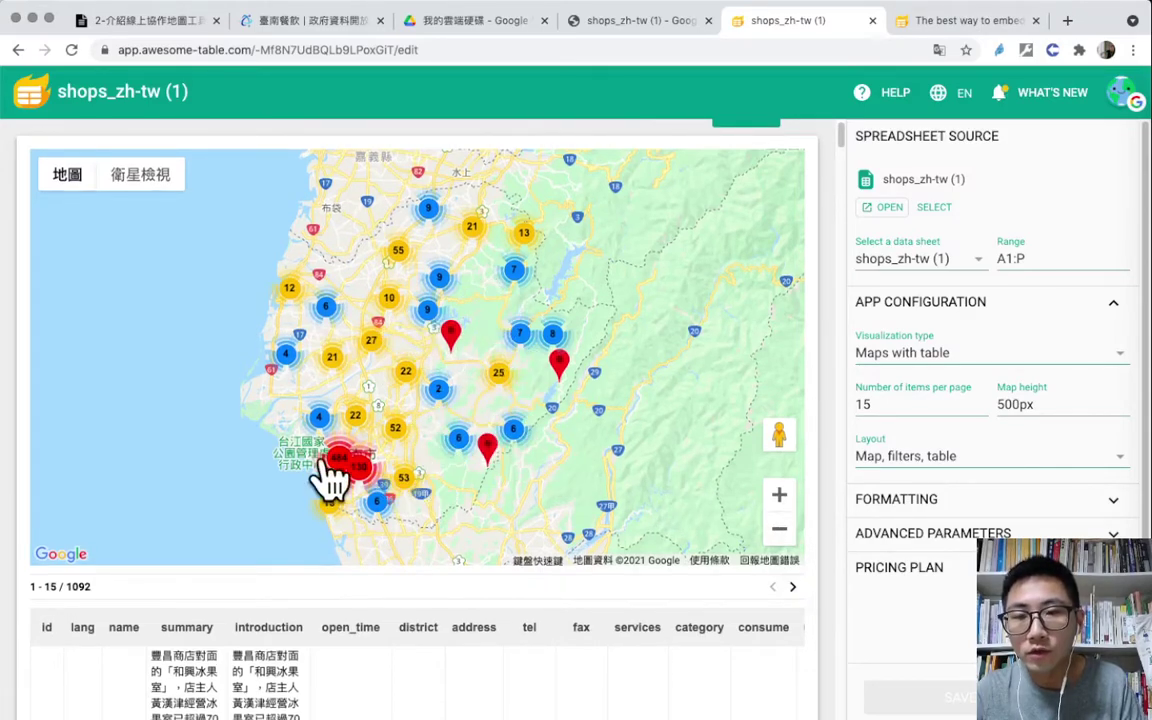
{"action": "left_click_drag", "start_coordinate": [581, 342], "coordinate": [643, 296]}
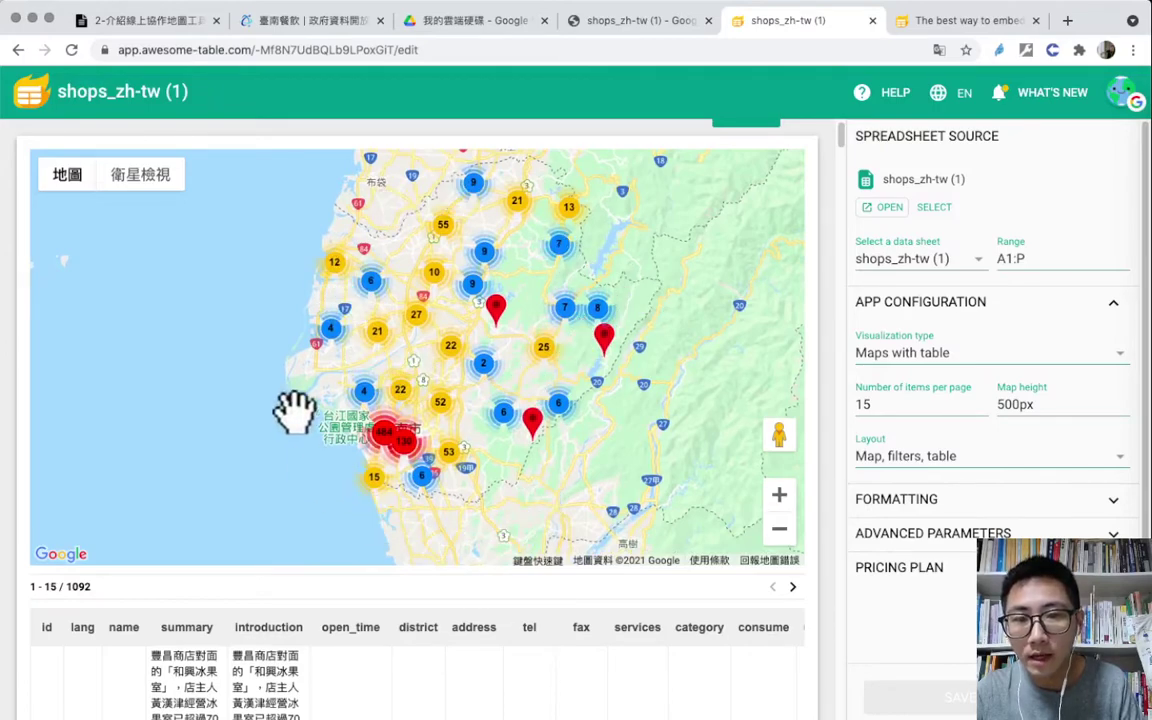
{"action": "left_click", "coordinate": [497, 305]}
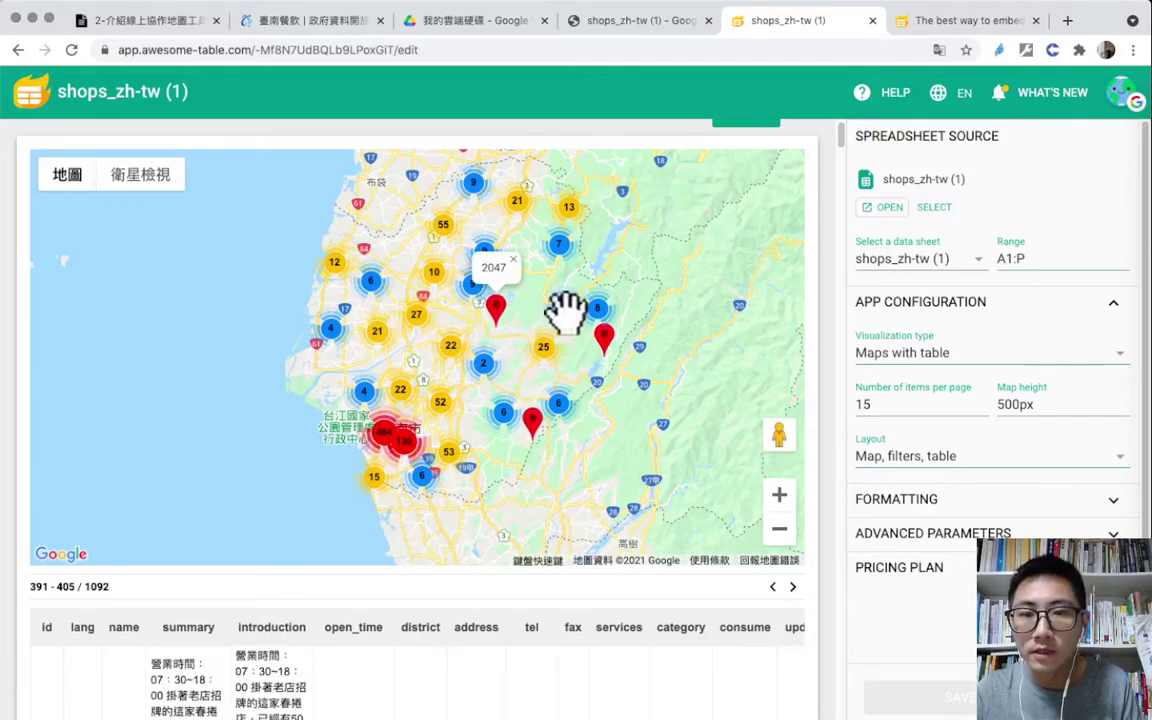
{"action": "mouse_move", "coordinate": [843, 172]}
{"action": "left_mouse_down"}
{"action": "mouse_move", "coordinate": [856, 206]}
{"action": "mouse_move", "coordinate": [856, 168]}
{"action": "left_mouse_up"}
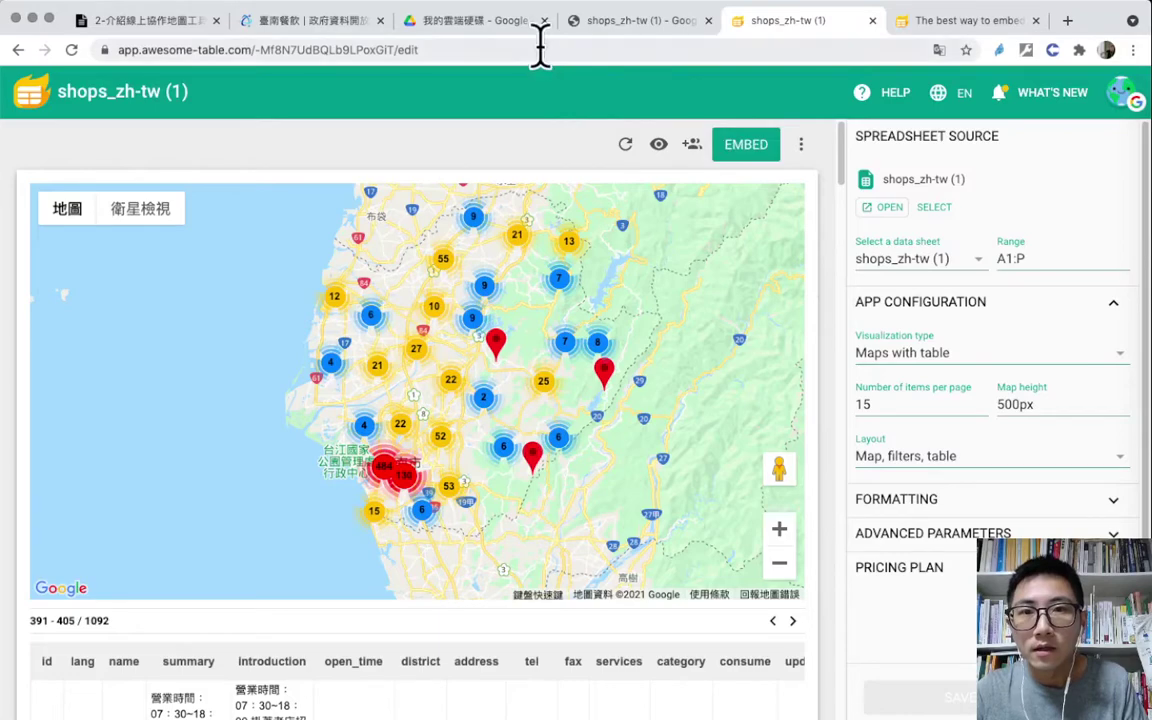
Return to the spreadsheet and paste the StringFilter, CategoryFilter (C) and Hidden lines into the district column's row 2, stripping their leading dashes
{"action": "left_click", "coordinate": [645, 25]}
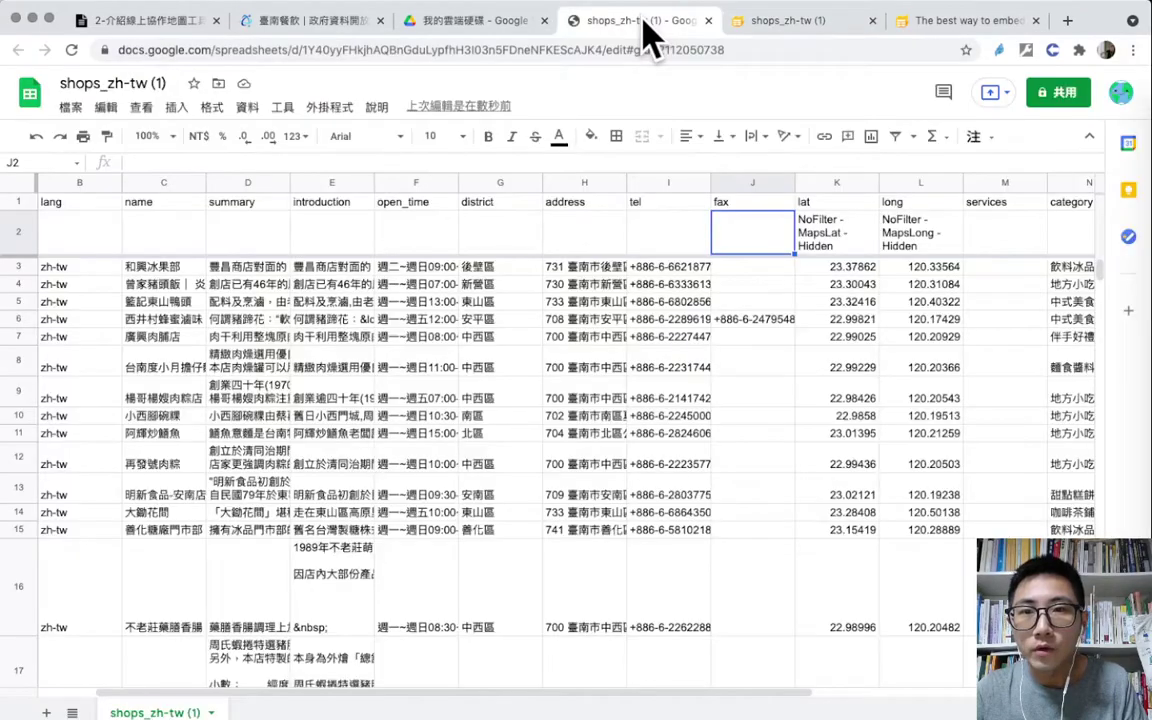
{"action": "left_click", "coordinate": [675, 236]}
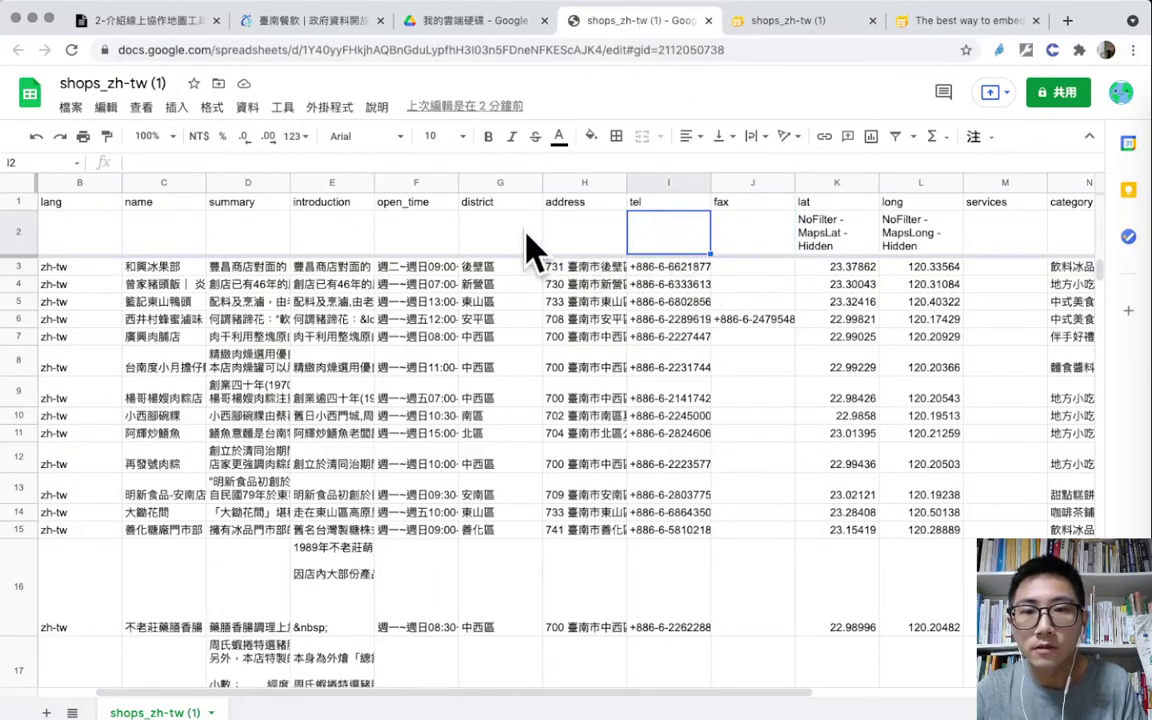
{"action": "left_click", "coordinate": [518, 234]}
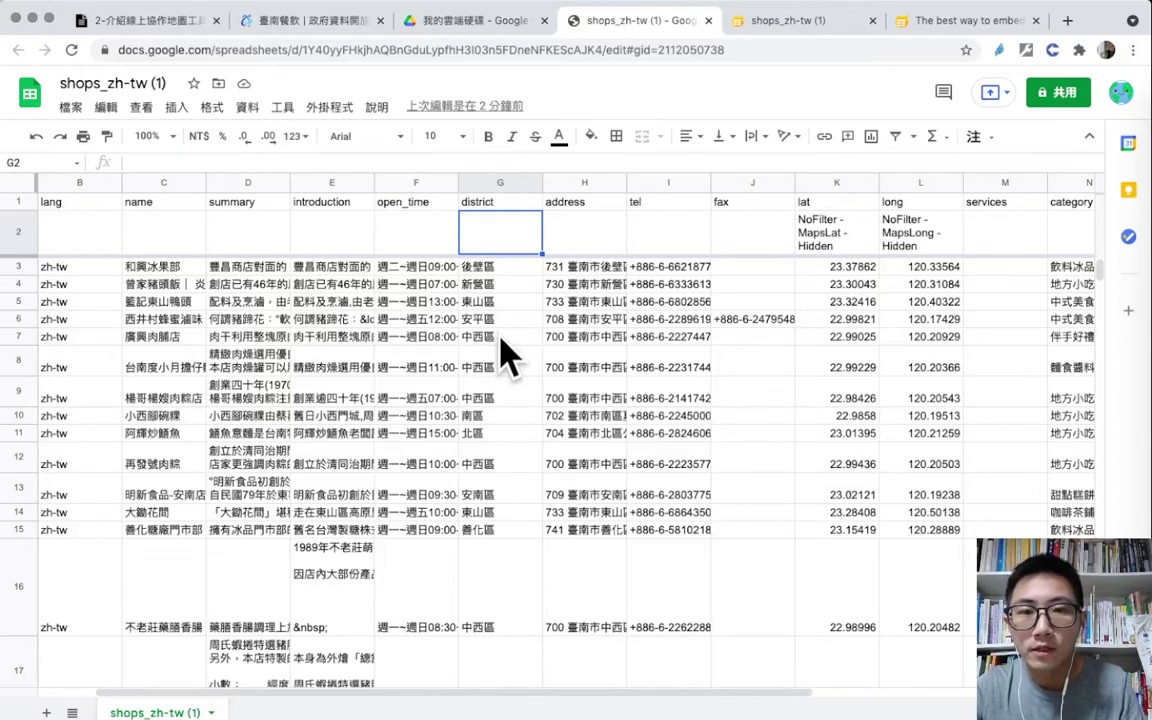
{"action": "type", "text": "- 指定該欄位為可以透過「關鍵字」的方式進行篩選：StringFilter - 指定該欄位為可以透過「選項」的方式進行篩選：CategoryFilter (C) - 指定該欄位「不顯示」於前臺地圖中：Hidden"}
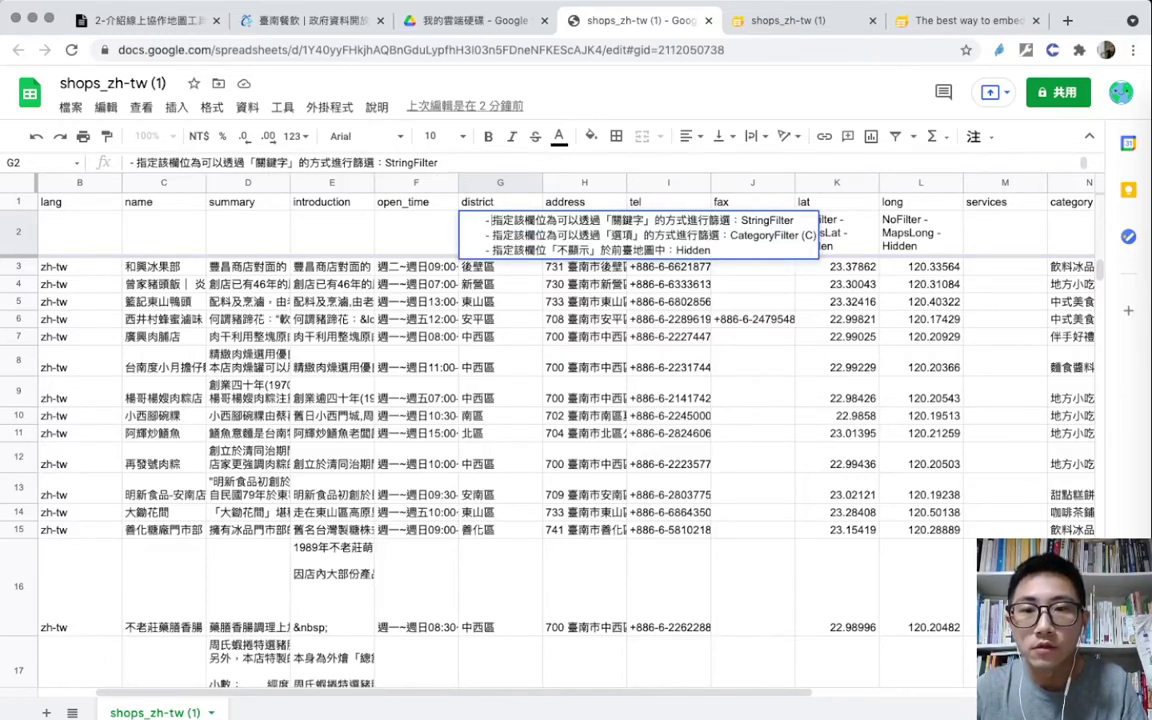
{"action": "key", "text": "Delete"}
{"action": "key", "text": "Delete"}
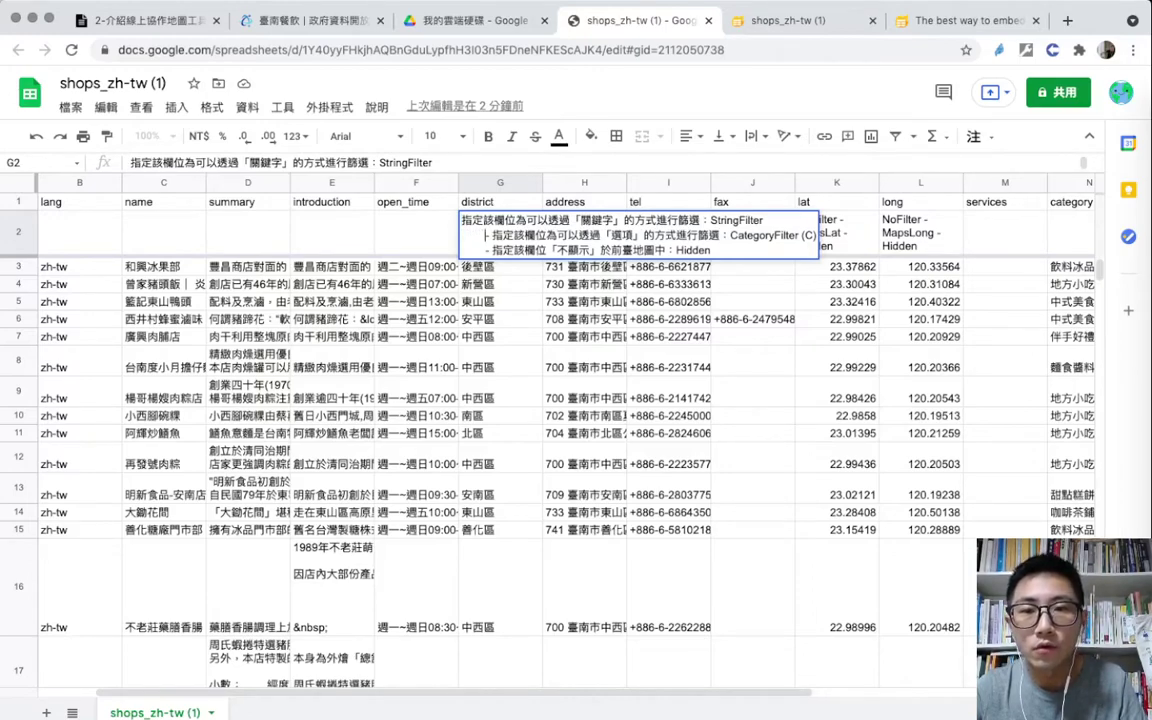
{"action": "key", "text": "BackSpace"}
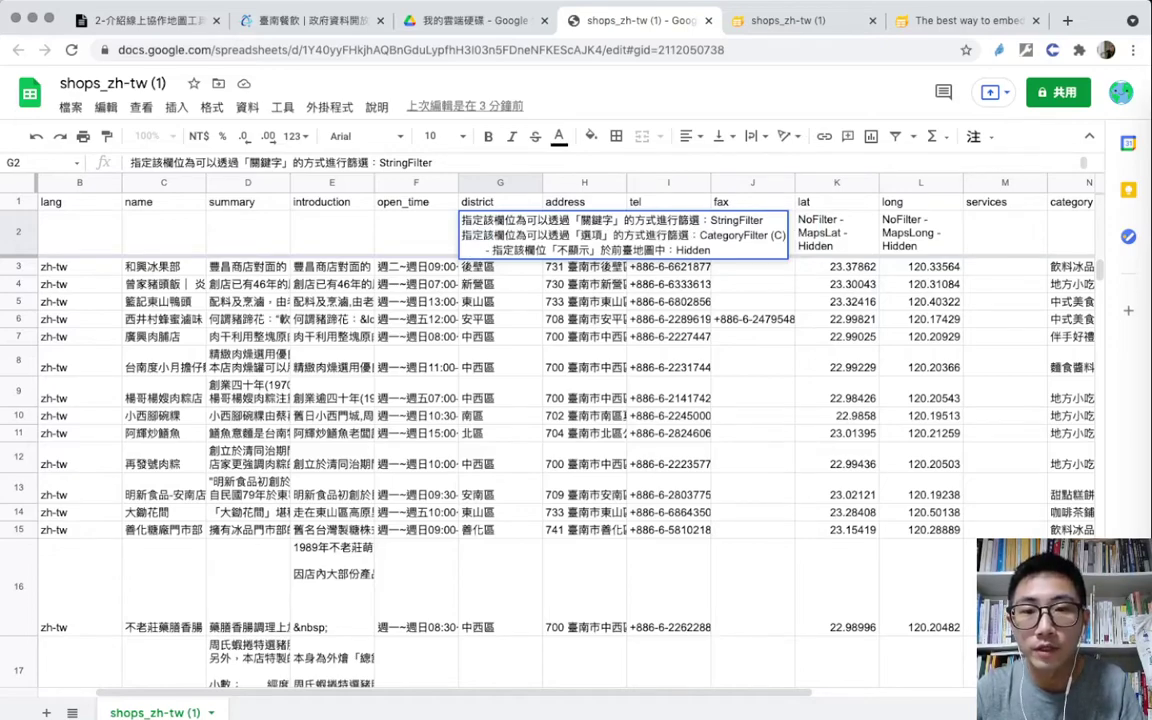
{"action": "key", "text": "BackSpace"}
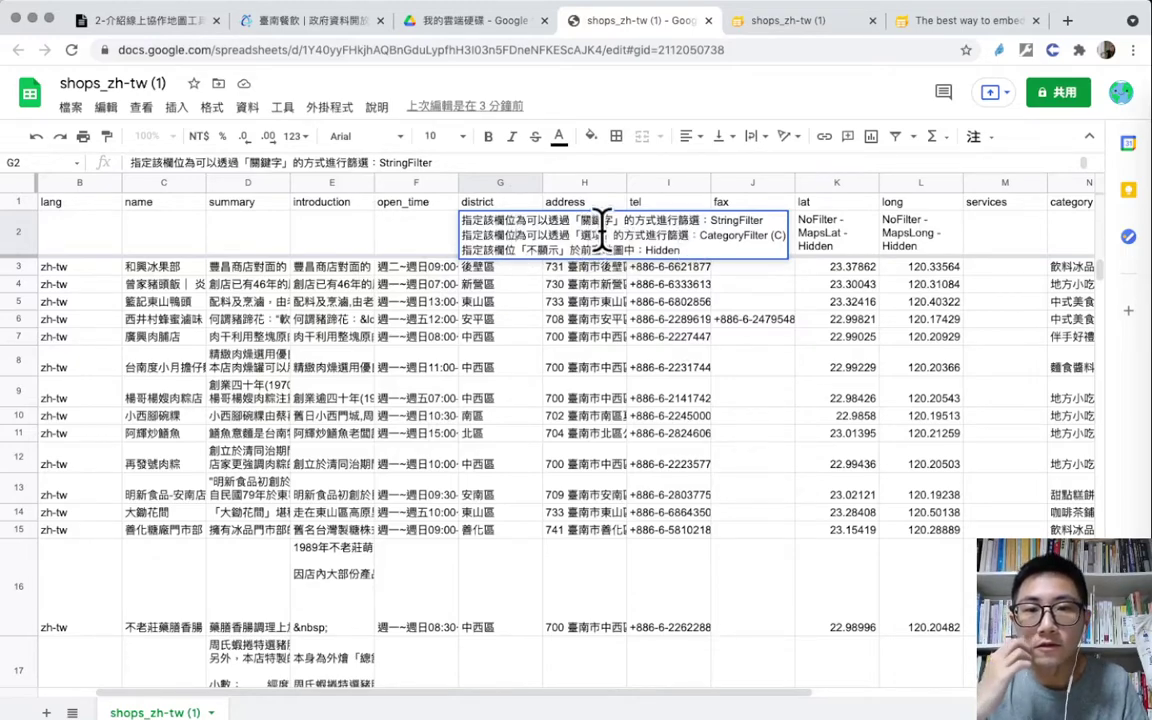
Cut the StringFilter and Hidden lines out of the district cell for reuse and leave only "CategoryFilter (C)" in it
{"action": "left_click_drag", "start_coordinate": [462, 219], "coordinate": [763, 219]}
{"action": "key", "text": "super+c"}
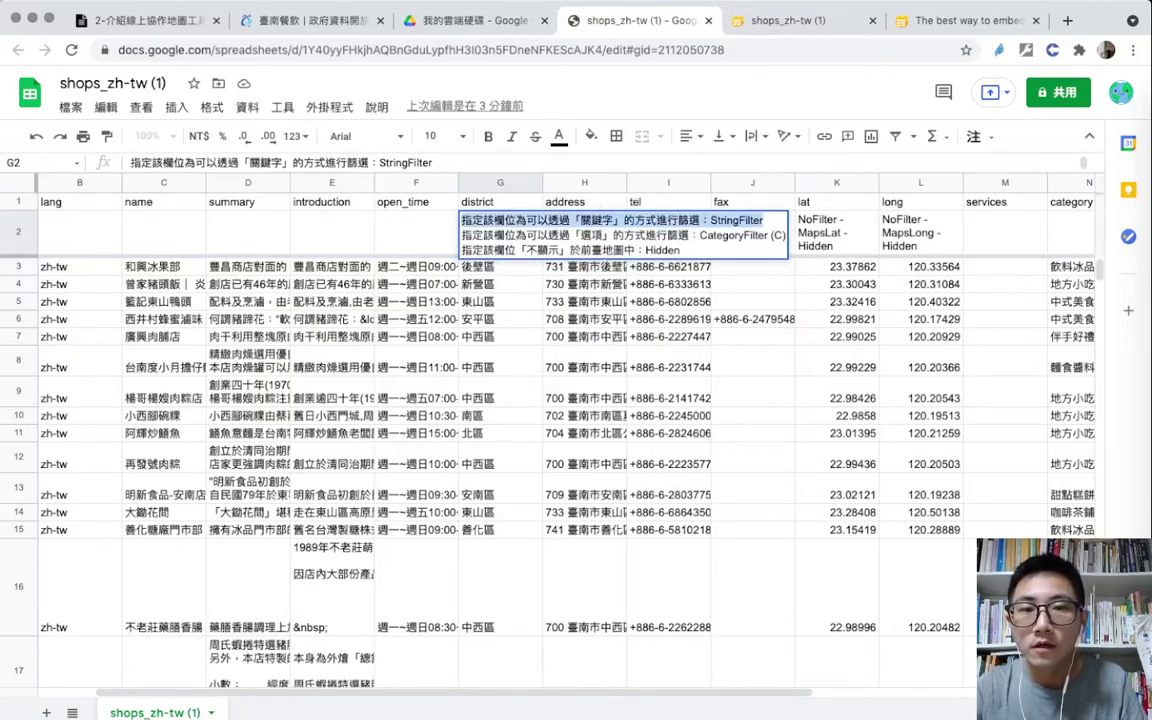
{"action": "key", "text": "BackSpace"}
{"action": "key", "text": "Delete"}
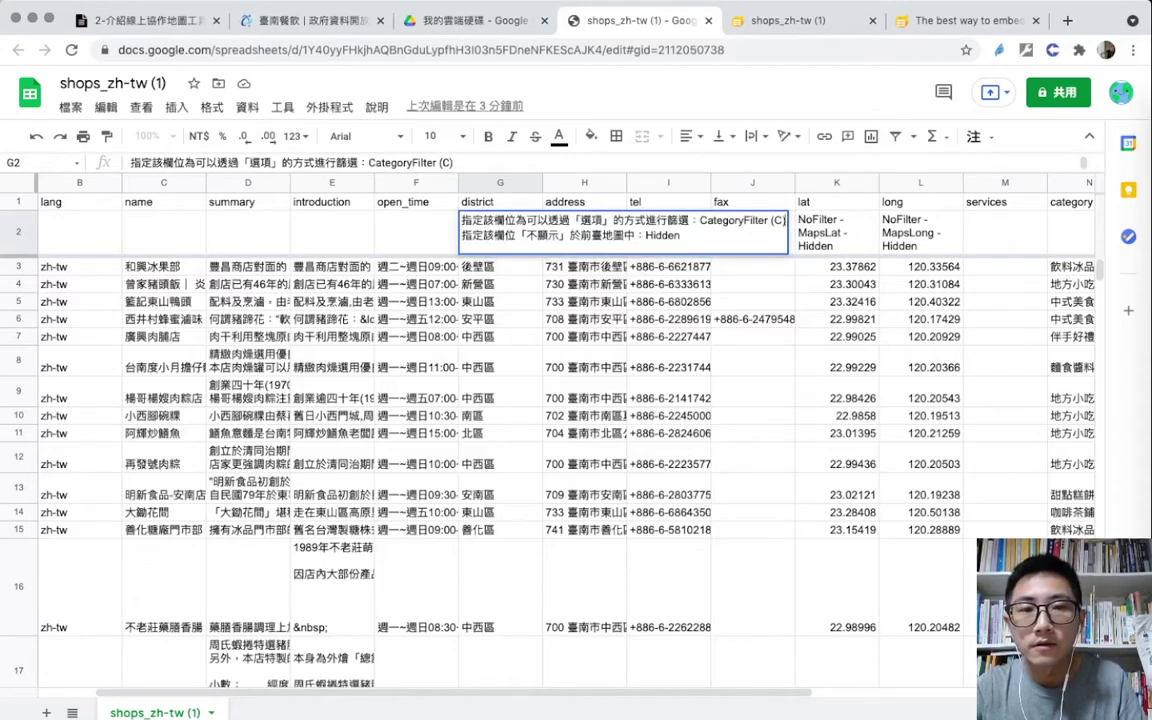
{"action": "key", "text": "alt+Return"}
{"action": "key", "text": "super+v"}
{"action": "left_click_drag", "start_coordinate": [462, 235], "coordinate": [680, 250]}
{"action": "key", "text": "super+c"}
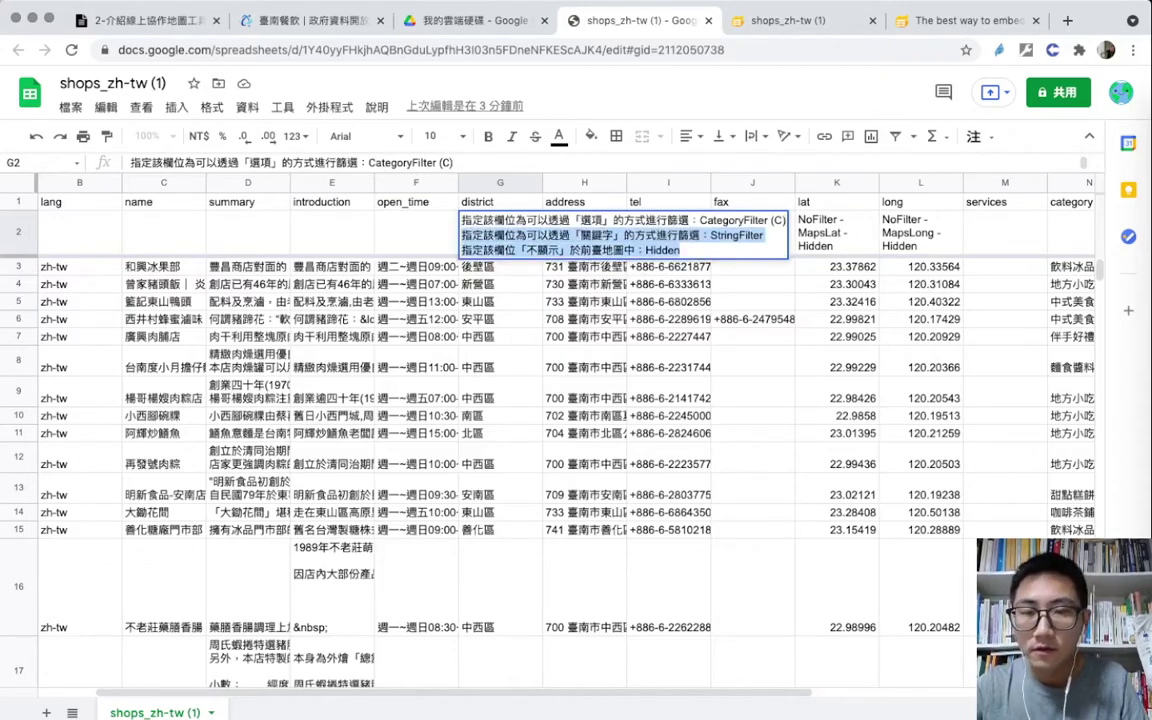
{"action": "key", "text": "BackSpace"}
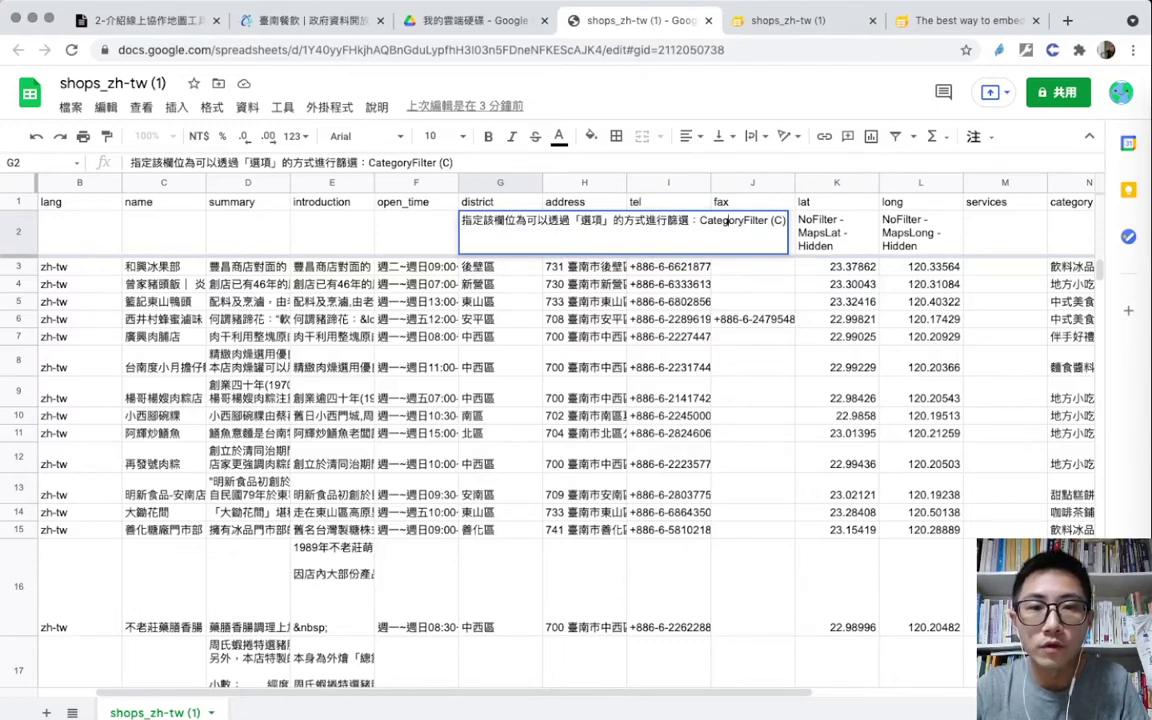
{"action": "key", "text": "super+shift+Left"}
{"action": "key", "text": "BackSpace"}
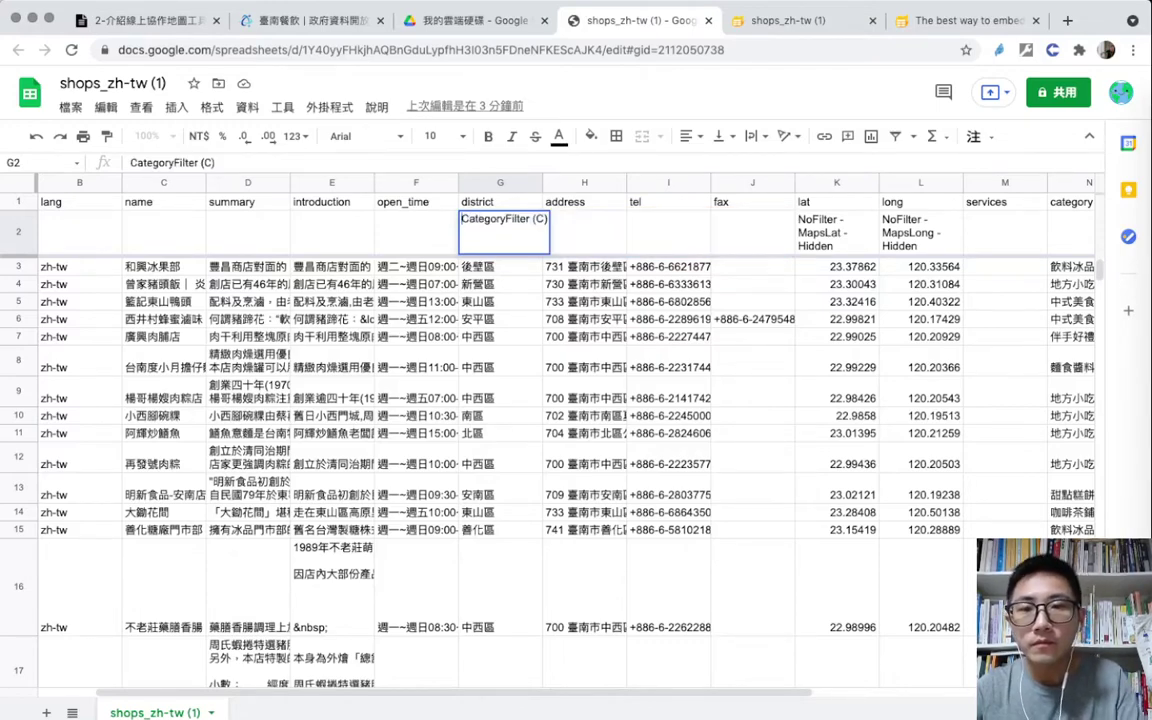
{"action": "key", "text": "Return"}
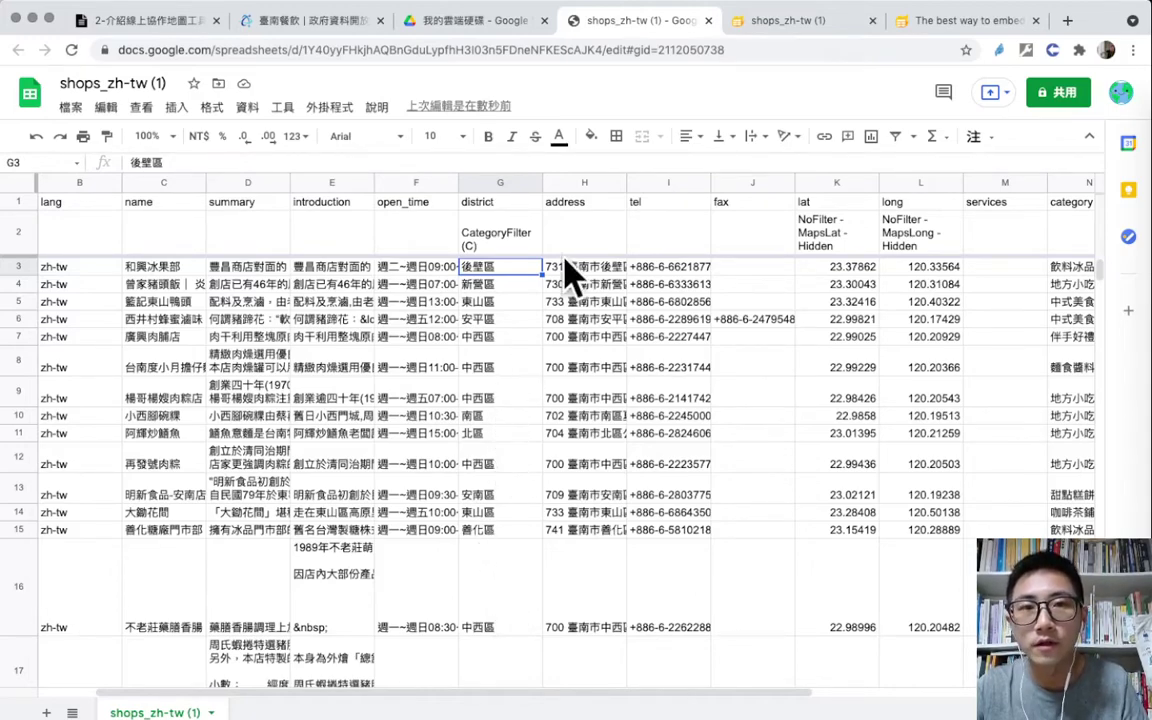
Switch to the Awesome Table app, refresh its preview and open the option list of the district filter below the map
{"action": "left_click", "coordinate": [775, 21]}
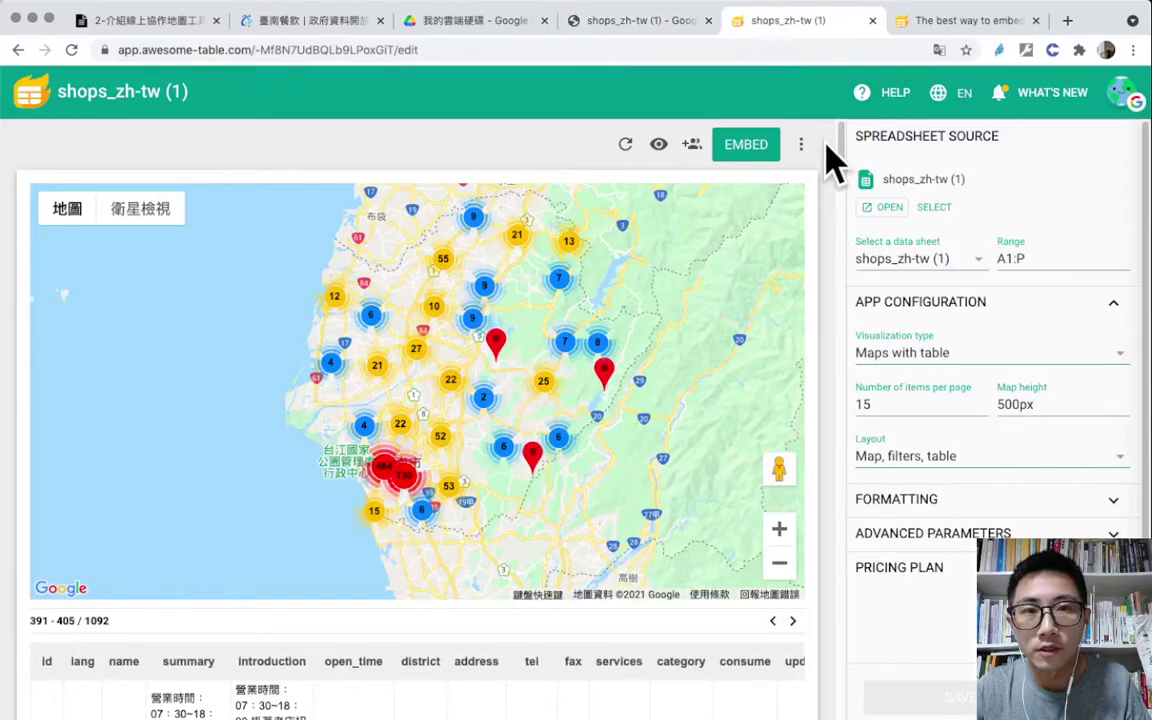
{"action": "left_click", "coordinate": [627, 147]}
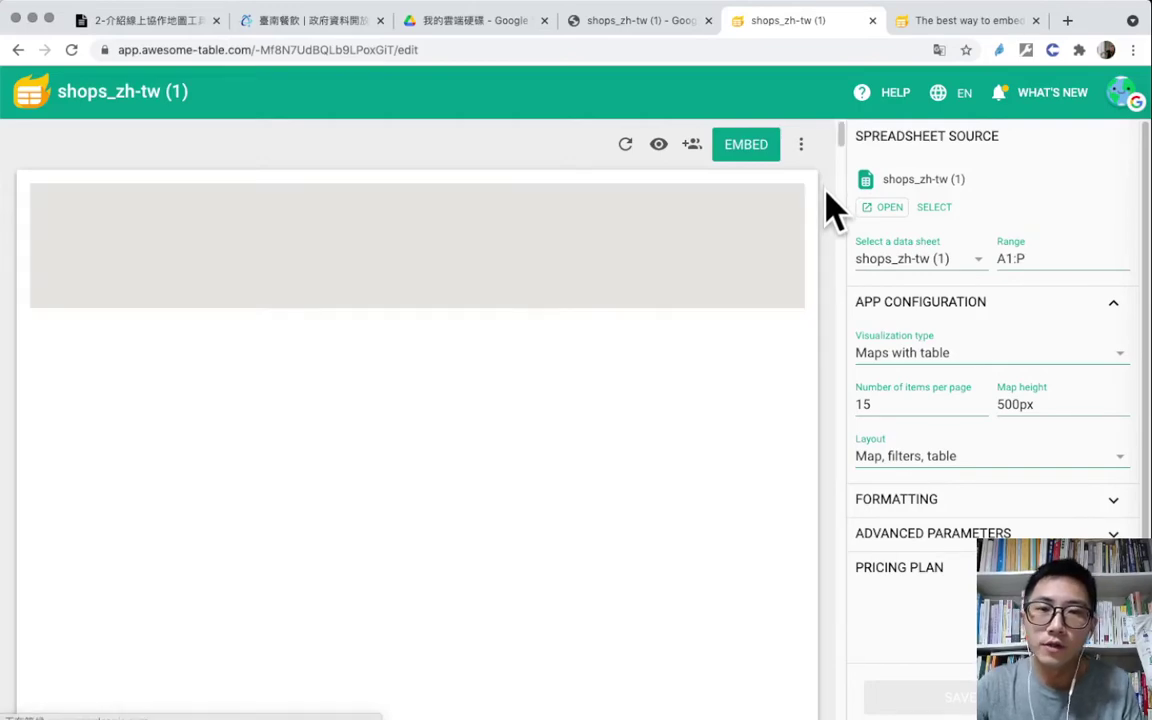
{"action": "scroll", "coordinate": [828, 200], "scroll_direction": "down", "scroll_amount": 1}
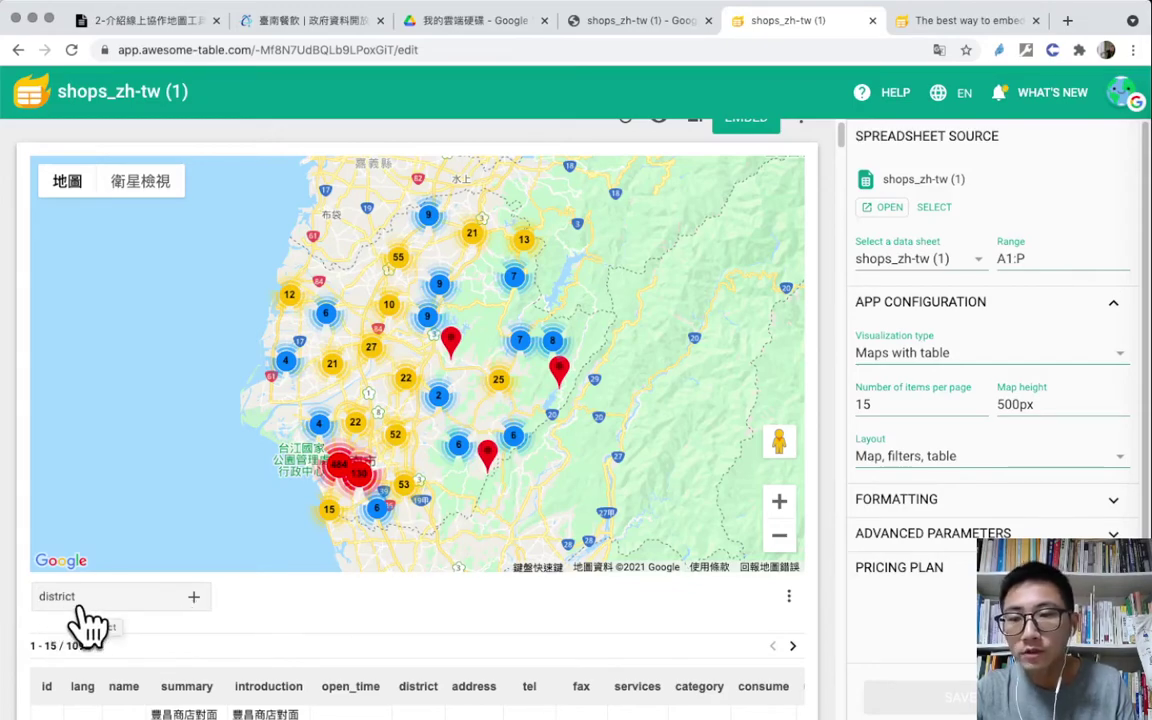
{"action": "left_click", "coordinate": [194, 597]}
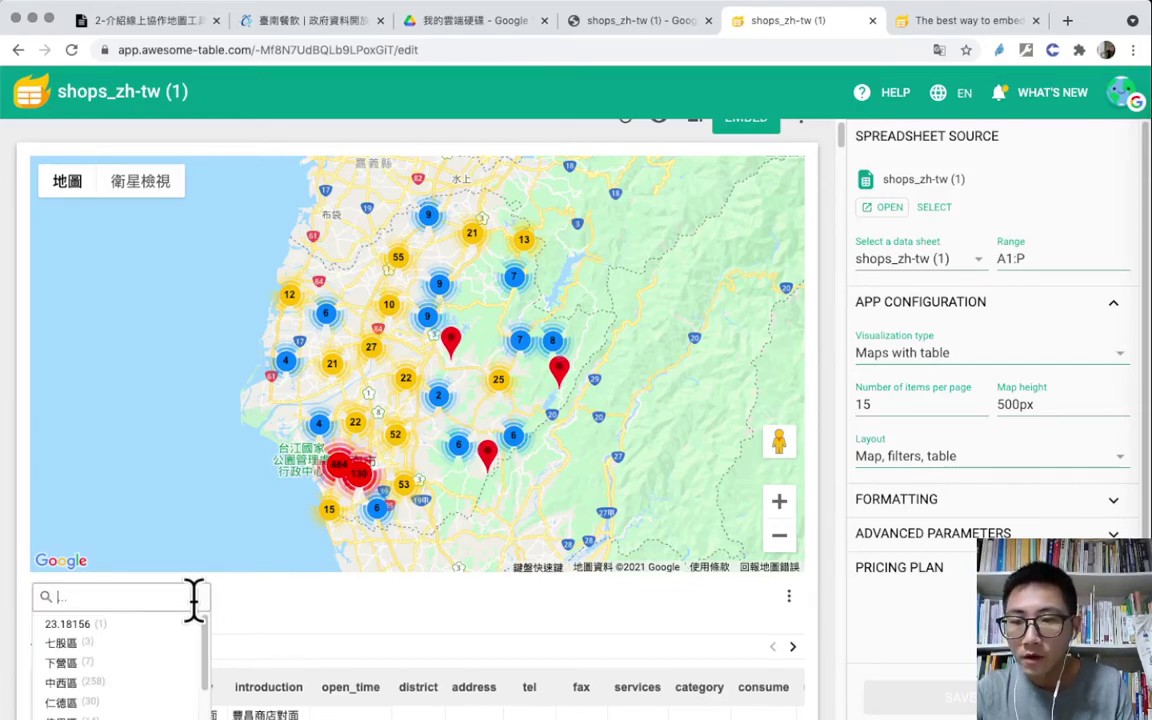
Filter the shops on the map and table to the districts 安平區 and 山上區
{"action": "scroll", "coordinate": [296, 643], "scroll_direction": "down", "scroll_amount": 4}
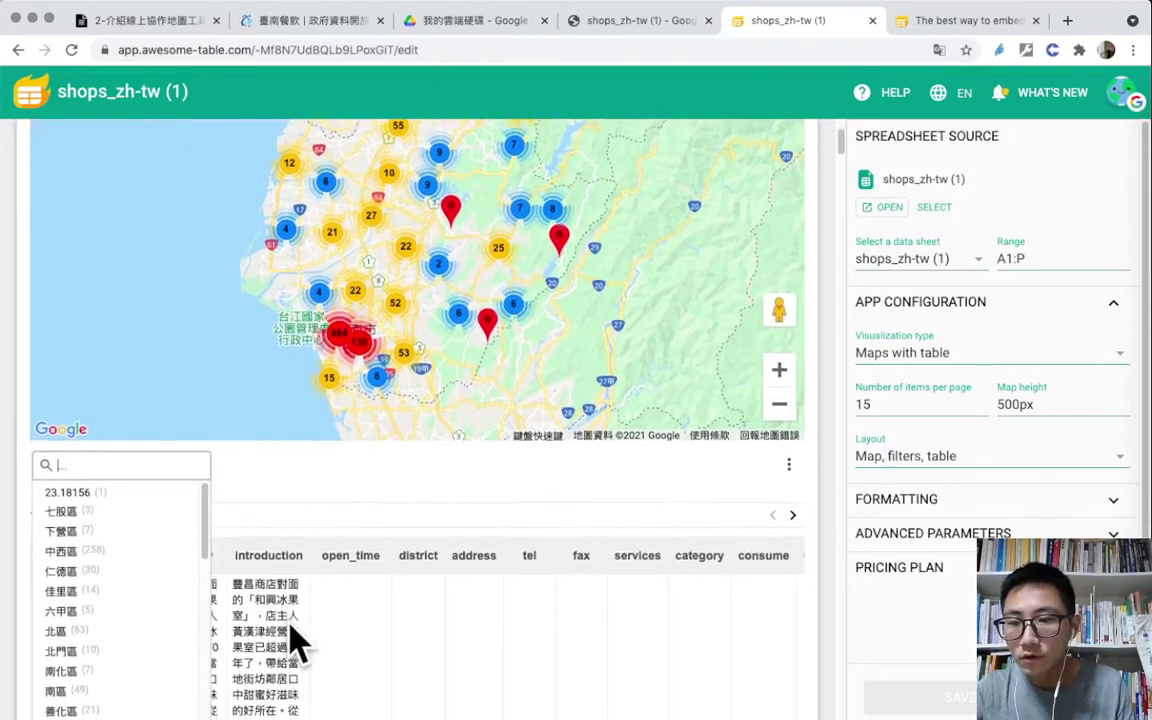
{"action": "left_click_drag", "start_coordinate": [208, 442], "coordinate": [211, 532]}
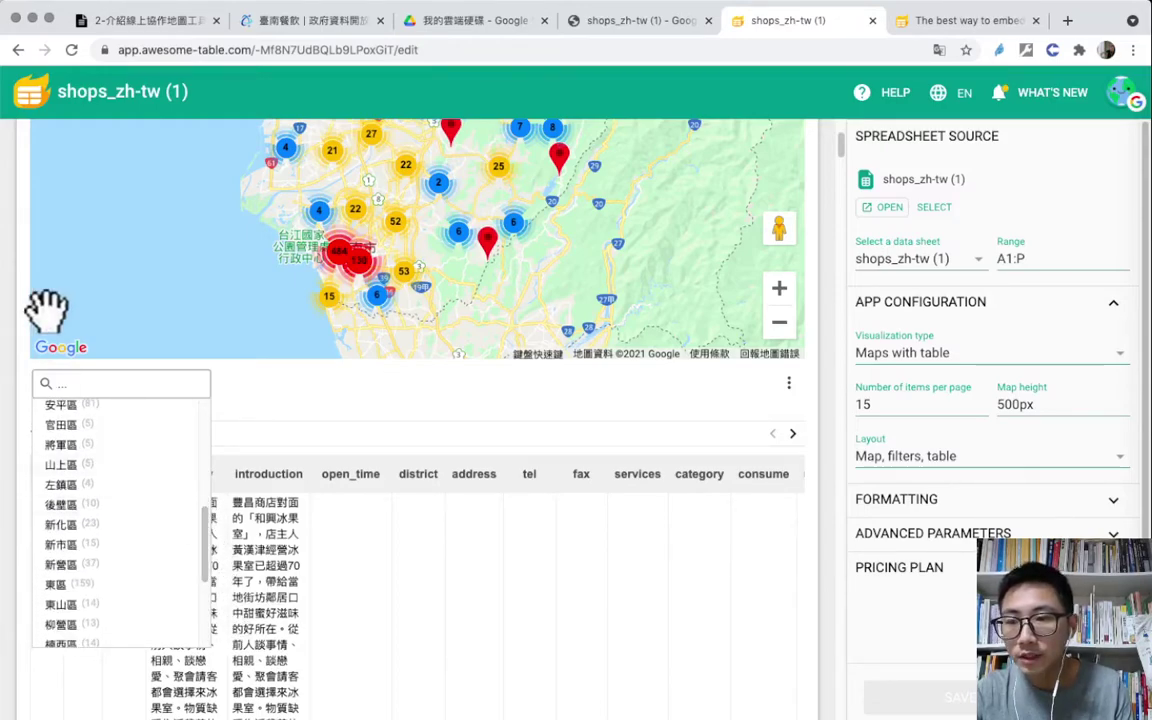
{"action": "left_click", "coordinate": [87, 410]}
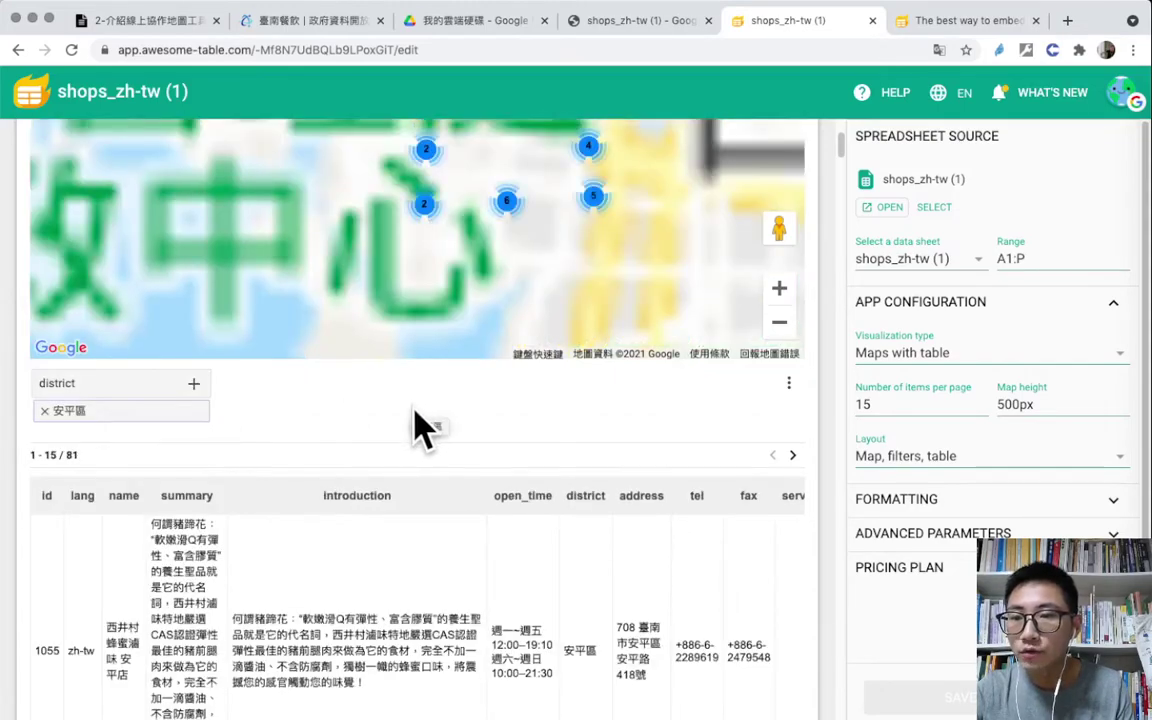
{"action": "scroll", "coordinate": [838, 350], "scroll_direction": "up", "scroll_amount": 3}
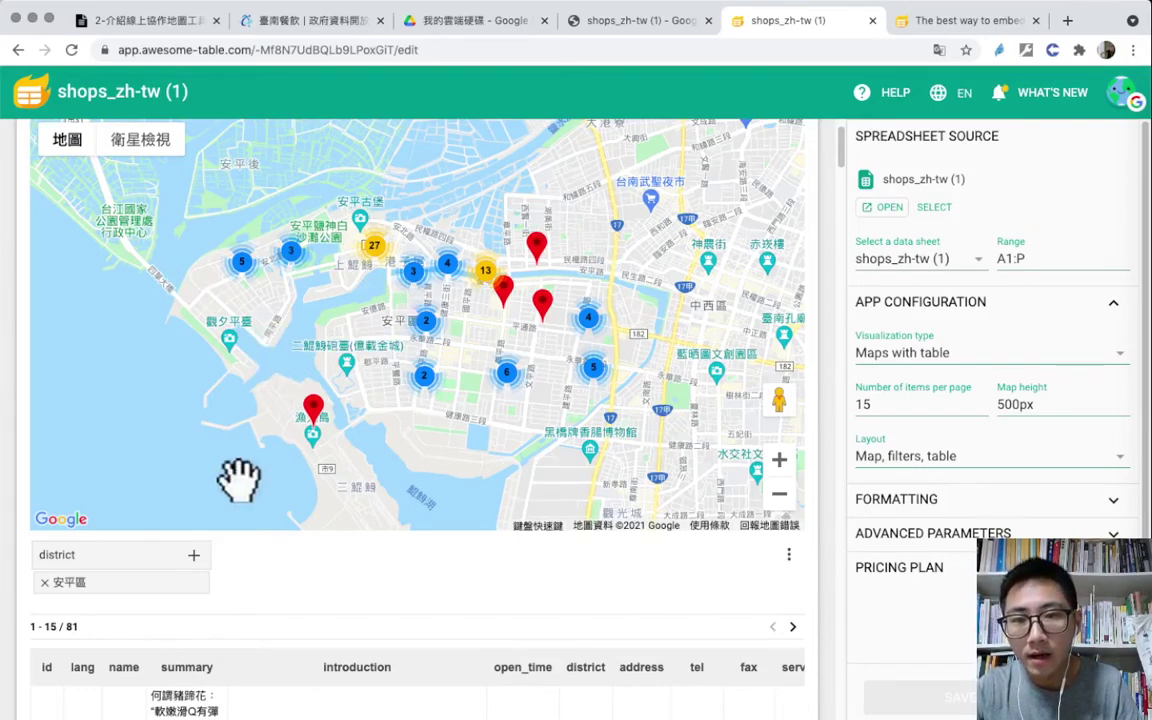
{"action": "left_click", "coordinate": [195, 556]}
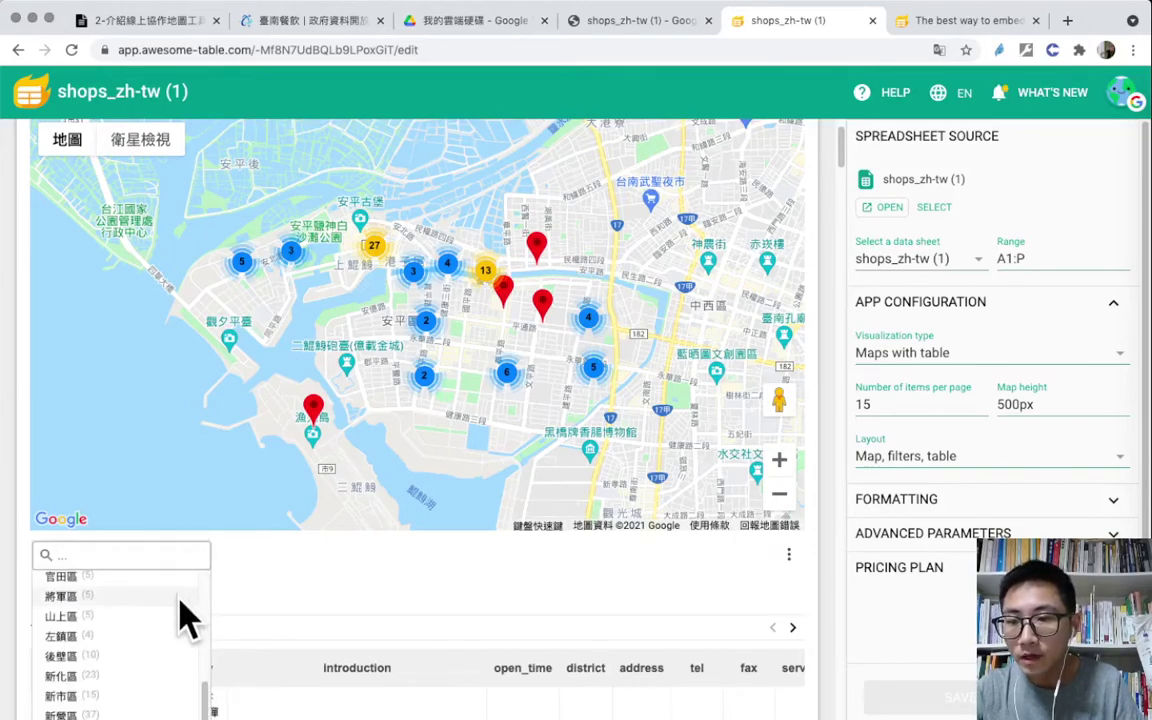
{"action": "left_click", "coordinate": [150, 617]}
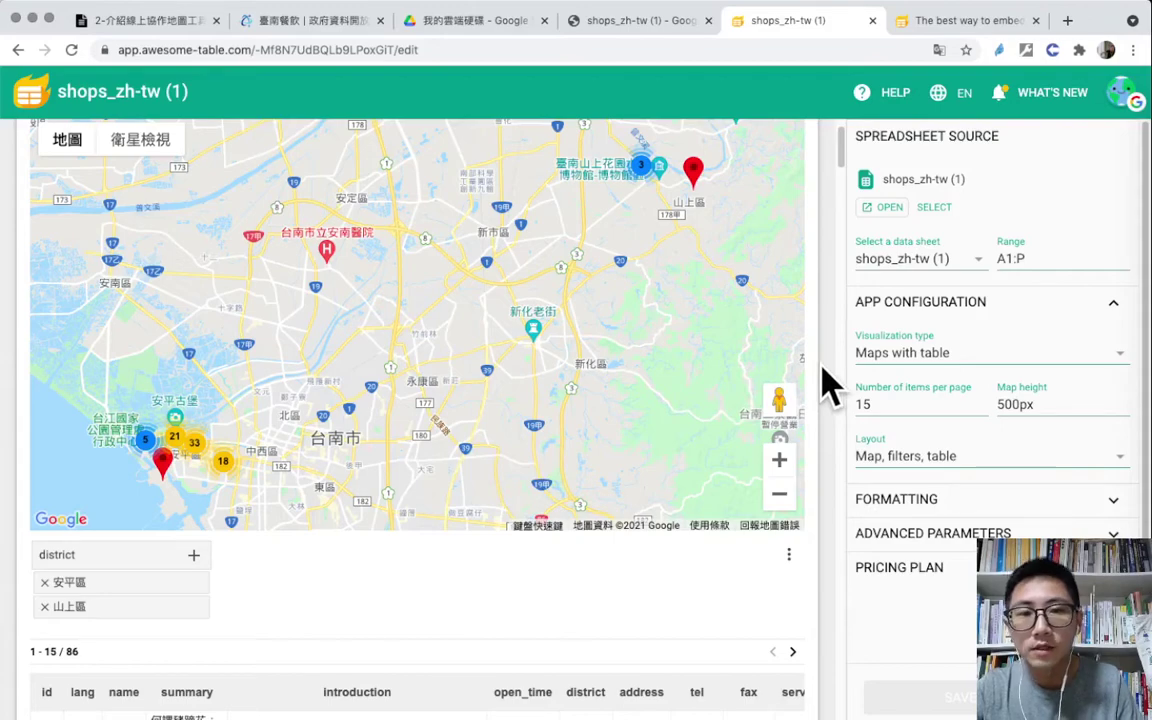
{"action": "scroll", "coordinate": [822, 380], "scroll_direction": "up", "scroll_amount": 1}
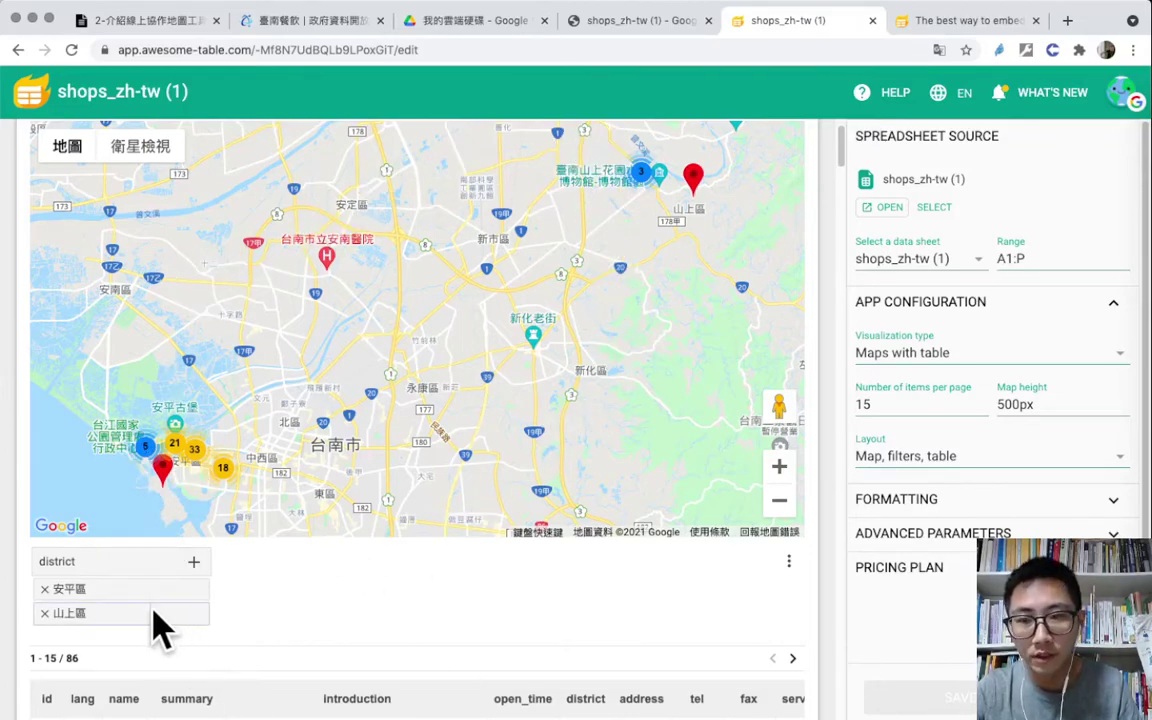
Remove both selected districts from the district filter
{"action": "left_click", "coordinate": [44, 590]}
{"action": "left_click", "coordinate": [44, 590]}
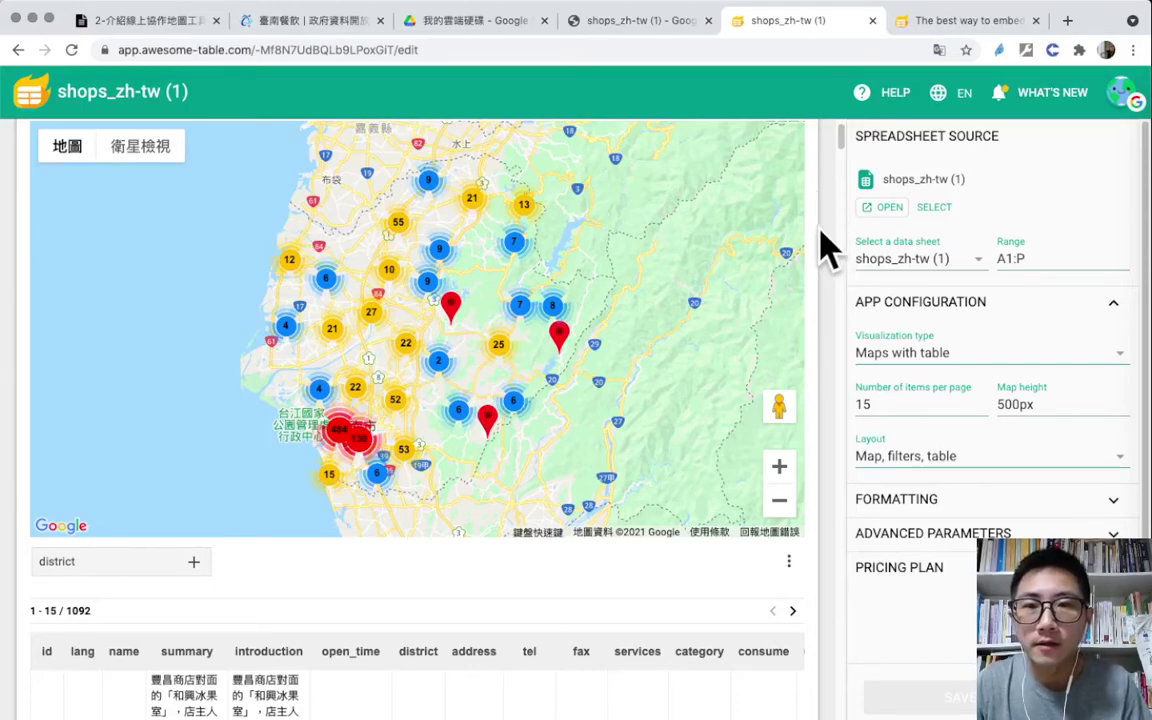
{"action": "scroll", "coordinate": [820, 248], "scroll_direction": "down", "scroll_amount": 1}
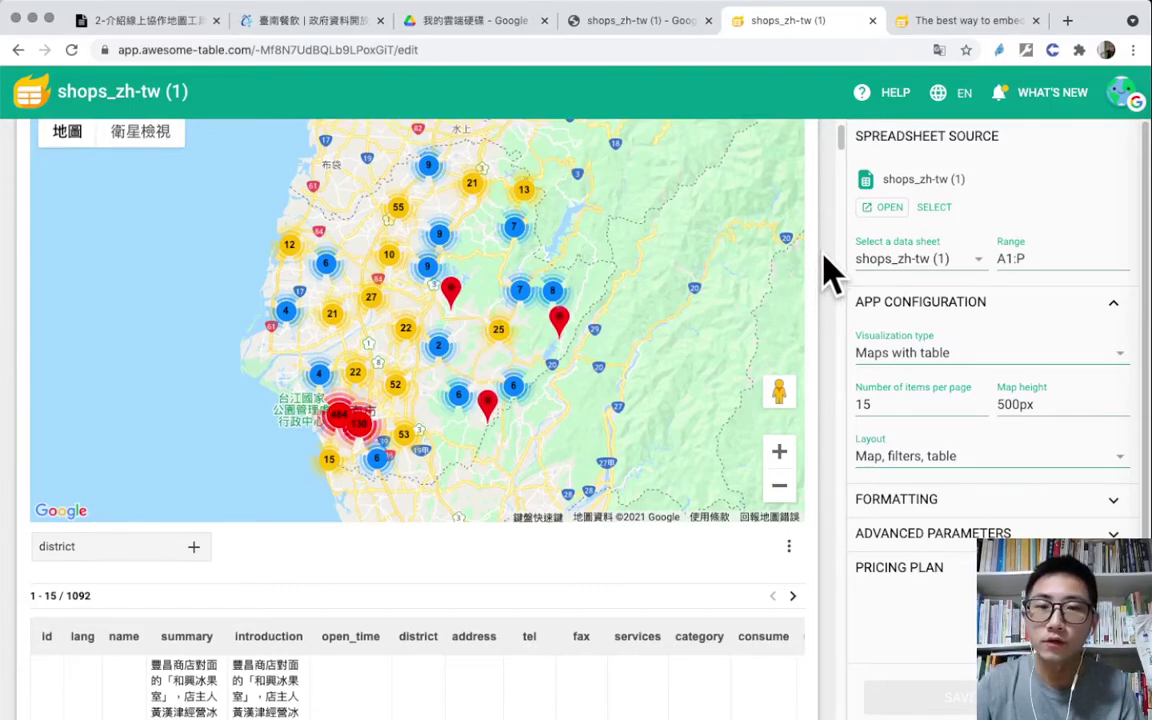
Switch to the spreadsheet and paste the cut StringFilter and Hidden lines into the name column's row 2
{"action": "left_click", "coordinate": [651, 24]}
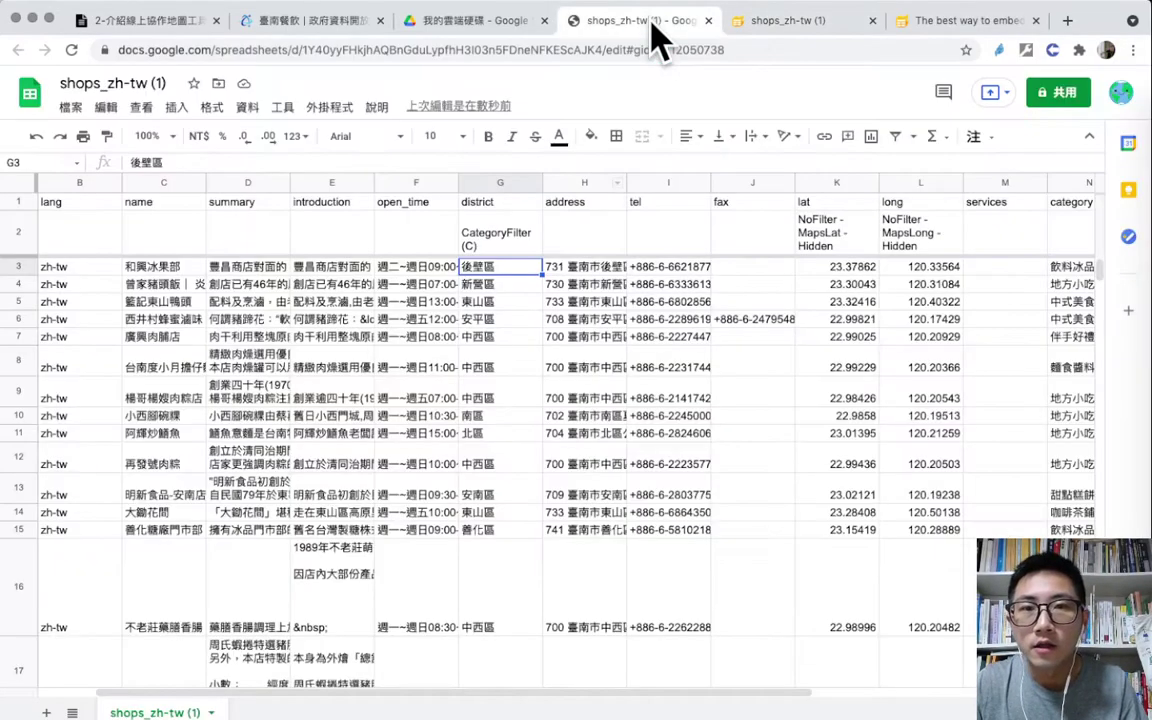
{"action": "left_click", "coordinate": [335, 225]}
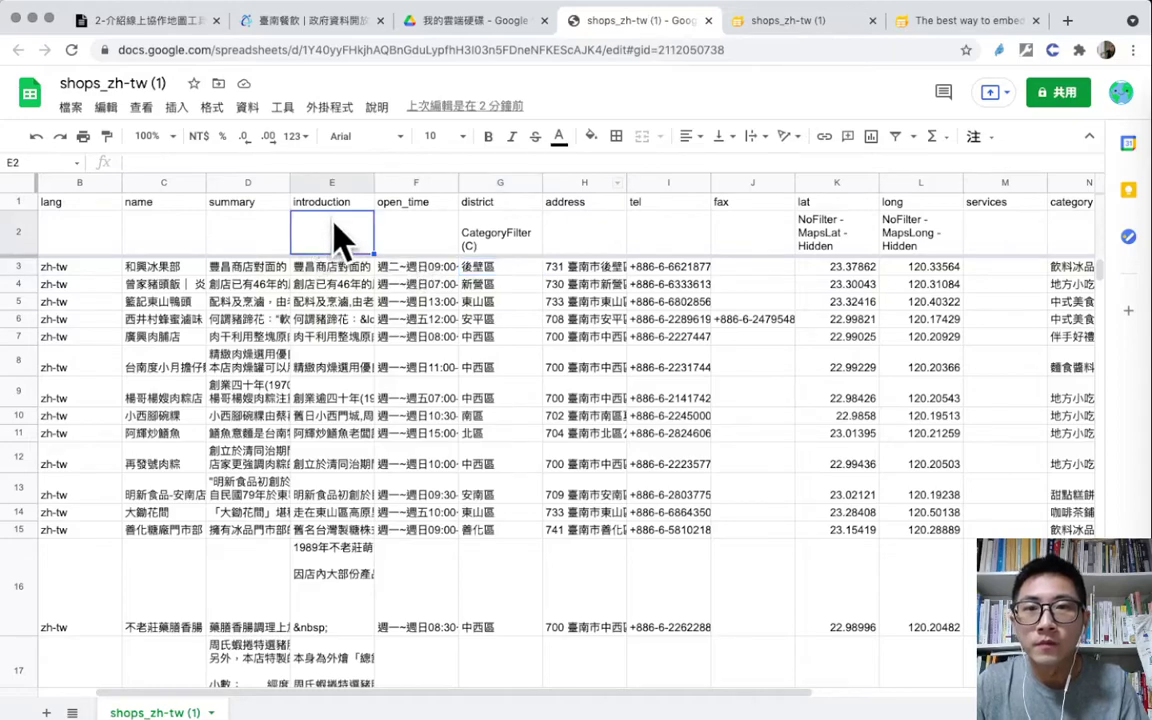
{"action": "left_click", "coordinate": [160, 242]}
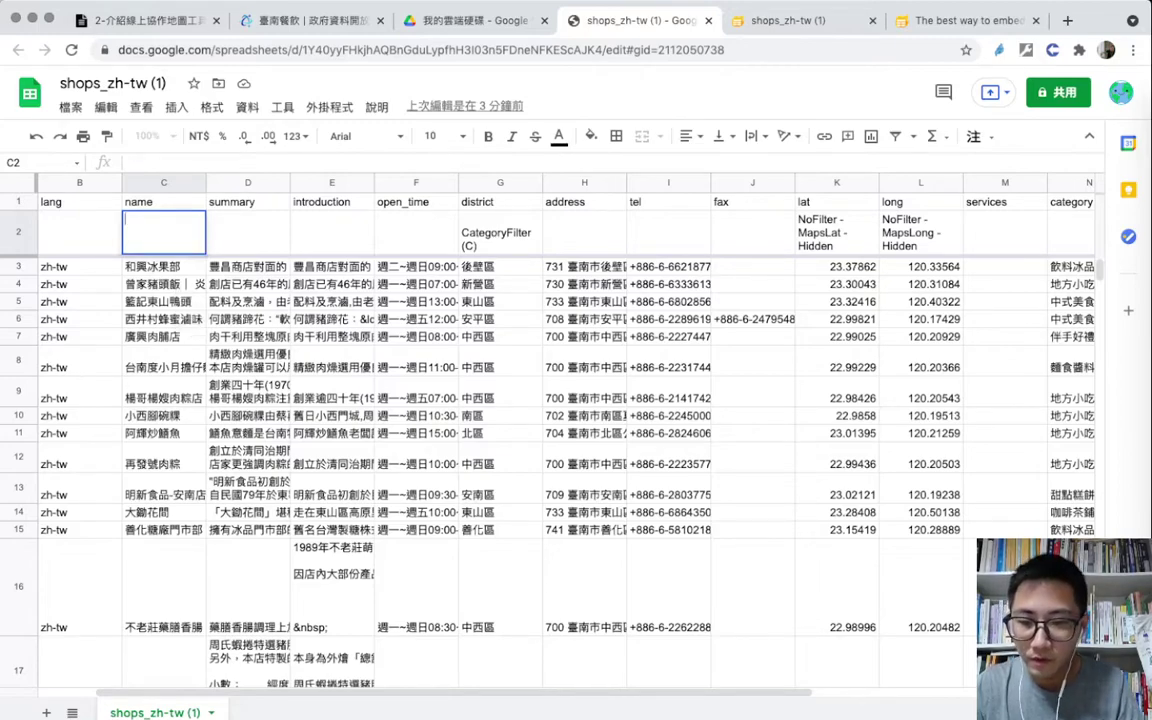
{"action": "key", "text": "super+v"}
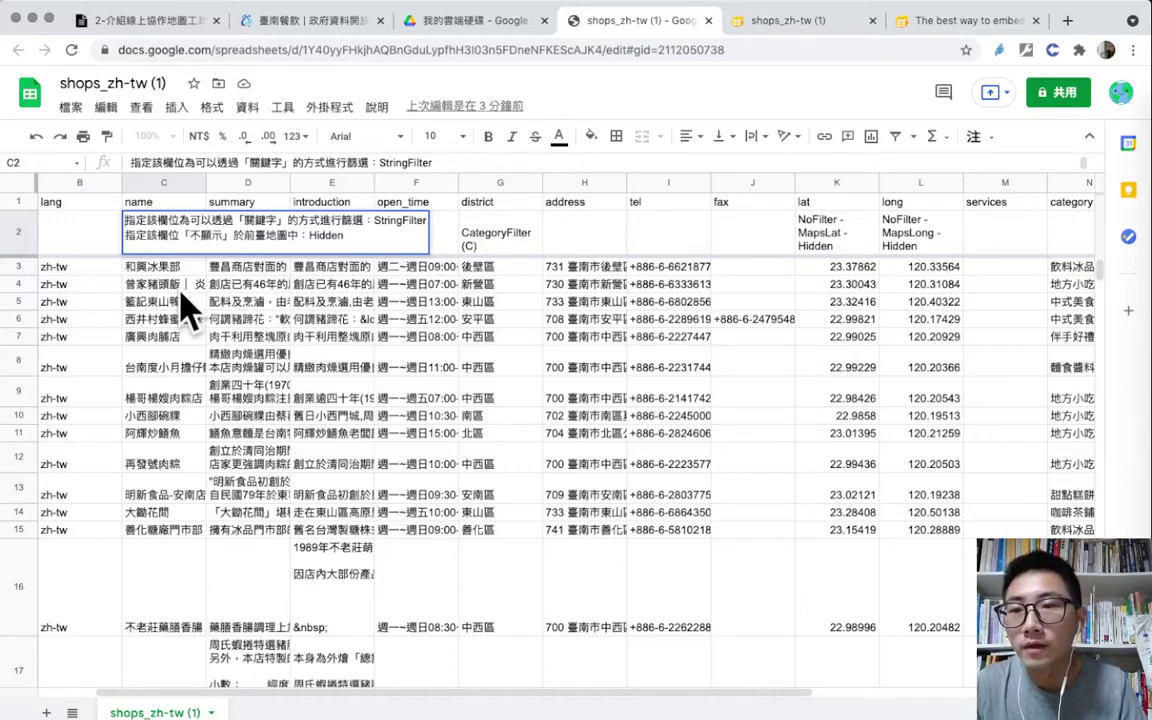
Delete the description text and the Hidden line from the name column's row 2 cell, leaving only "StringFilter"
{"action": "double_click", "coordinate": [250, 221]}
{"action": "double_click", "coordinate": [340, 222]}
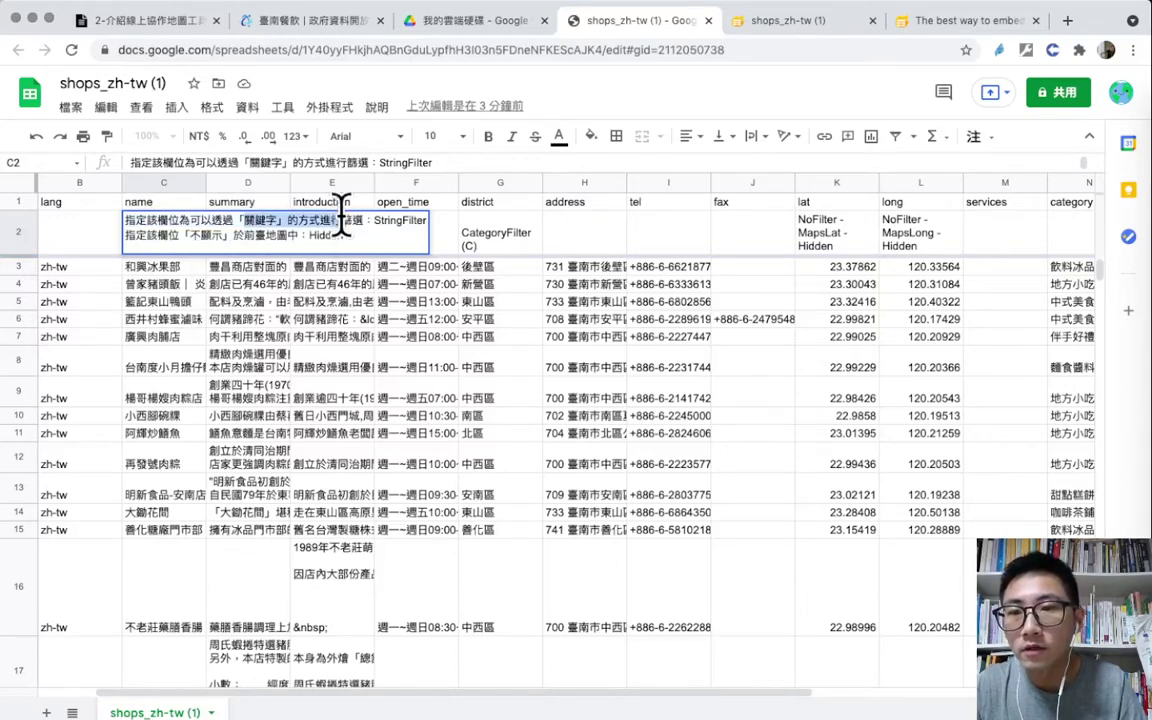
{"action": "left_click", "coordinate": [360, 220]}
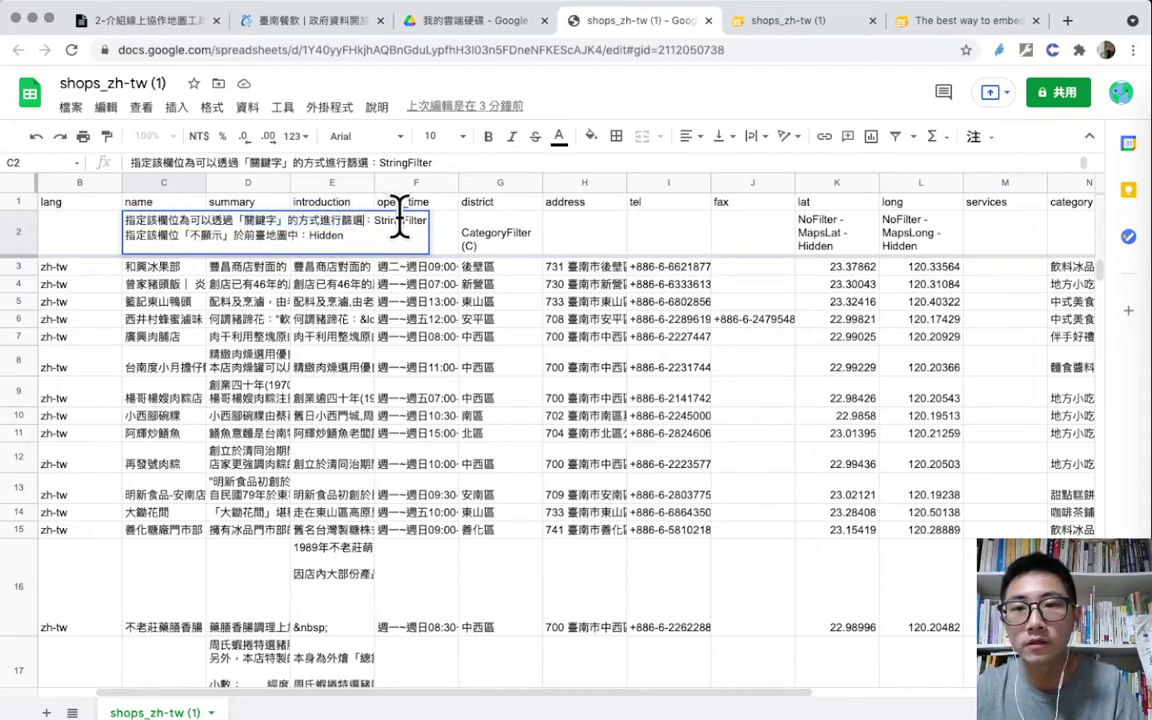
{"action": "key", "text": "shift+Home"}
{"action": "key", "text": "BackSpace"}
{"action": "key", "text": "Down"}
{"action": "key", "text": "shift+End"}
{"action": "key", "text": "BackSpace"}
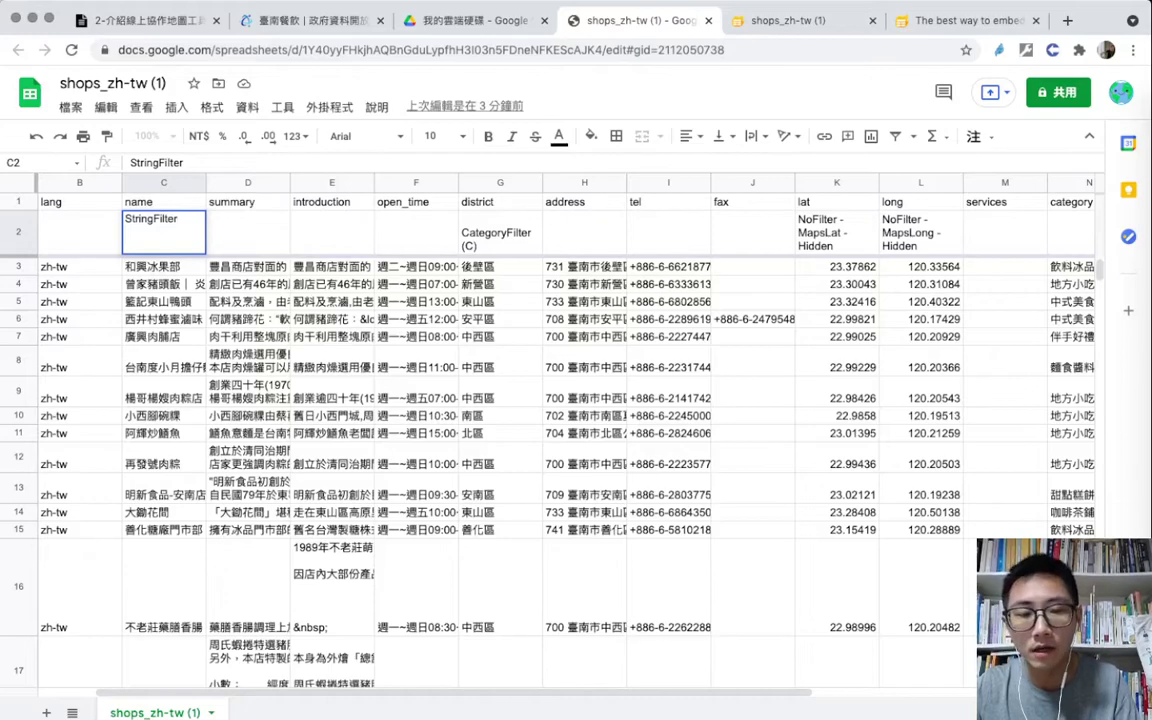
{"action": "key", "text": "Return"}
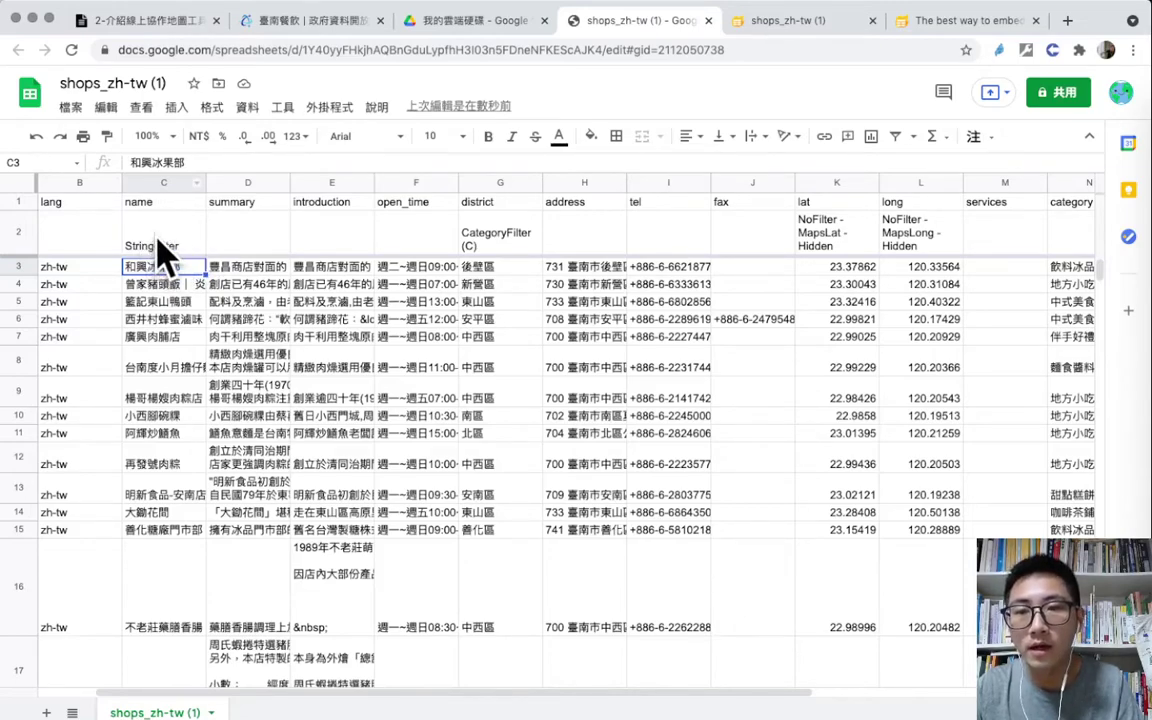
Switch to the Awesome Table app, refresh its preview and check the district filter's option list
{"action": "left_click", "coordinate": [775, 24]}
{"action": "scroll", "coordinate": [830, 195], "scroll_direction": "up", "scroll_amount": 2}
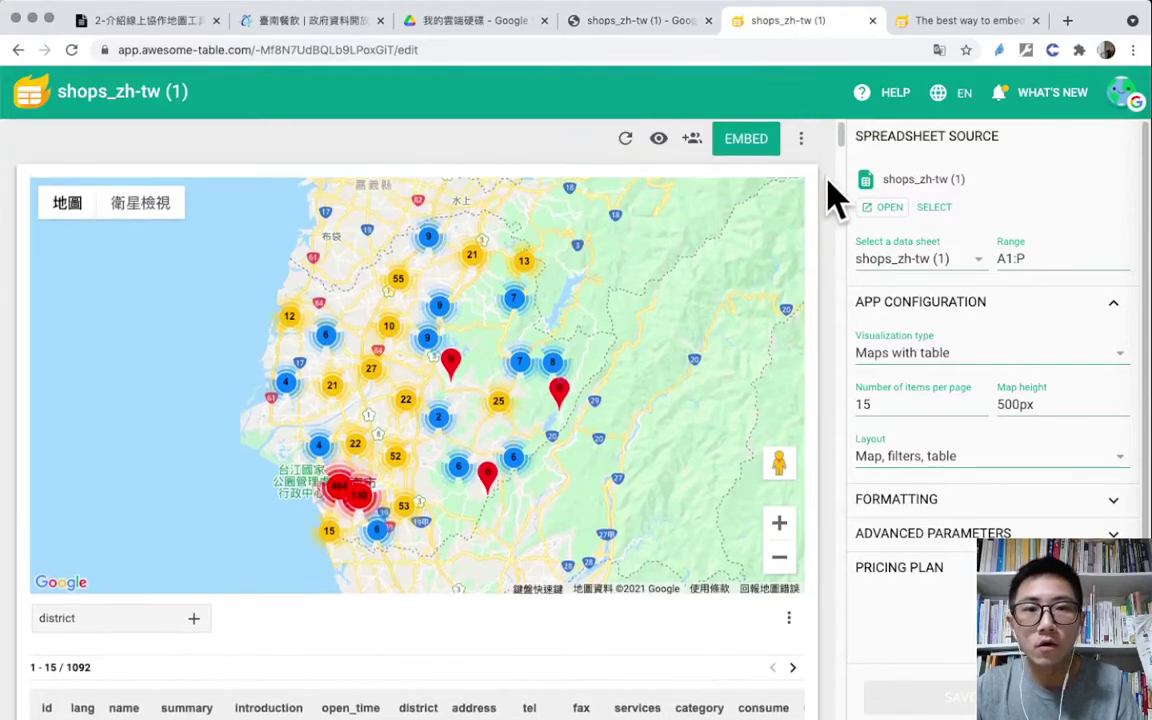
{"action": "left_click", "coordinate": [623, 146]}
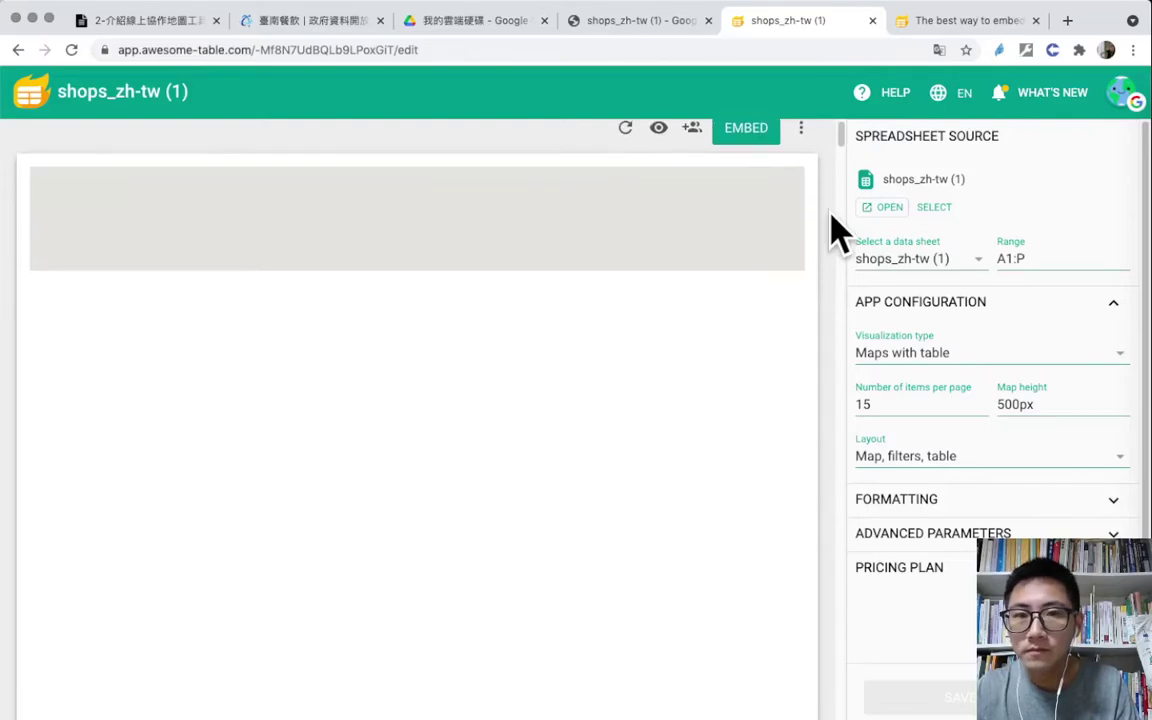
{"action": "scroll", "coordinate": [838, 232], "scroll_direction": "down", "scroll_amount": 3}
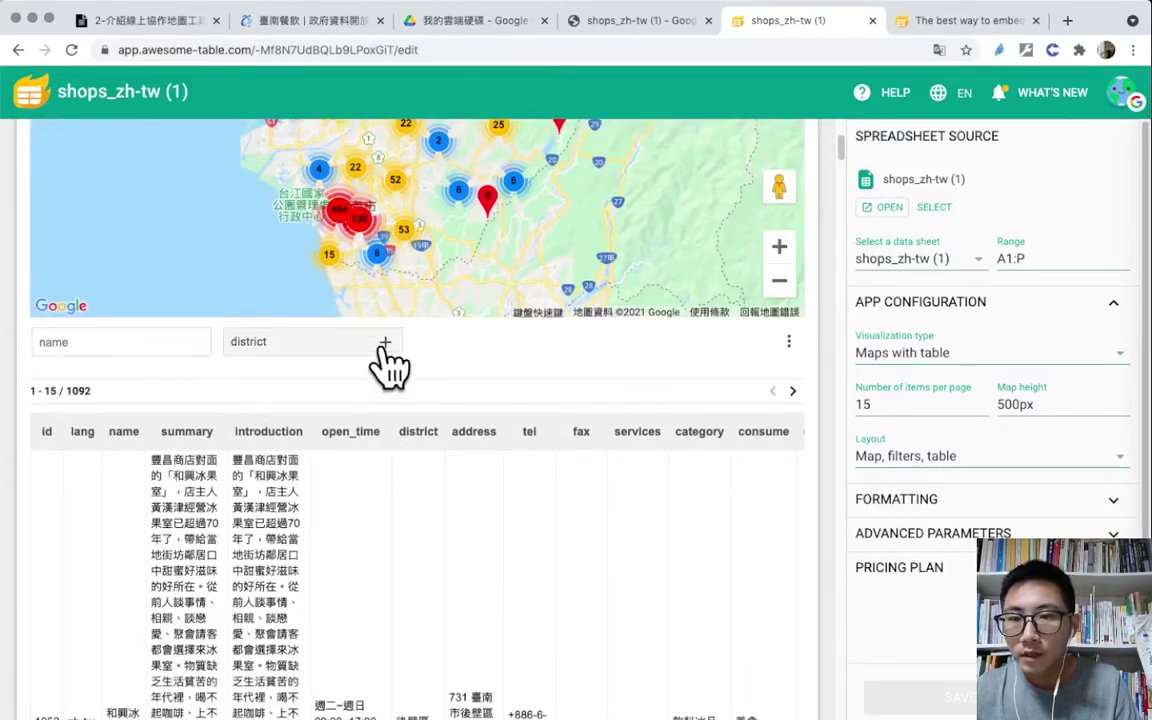
{"action": "left_click", "coordinate": [387, 346]}
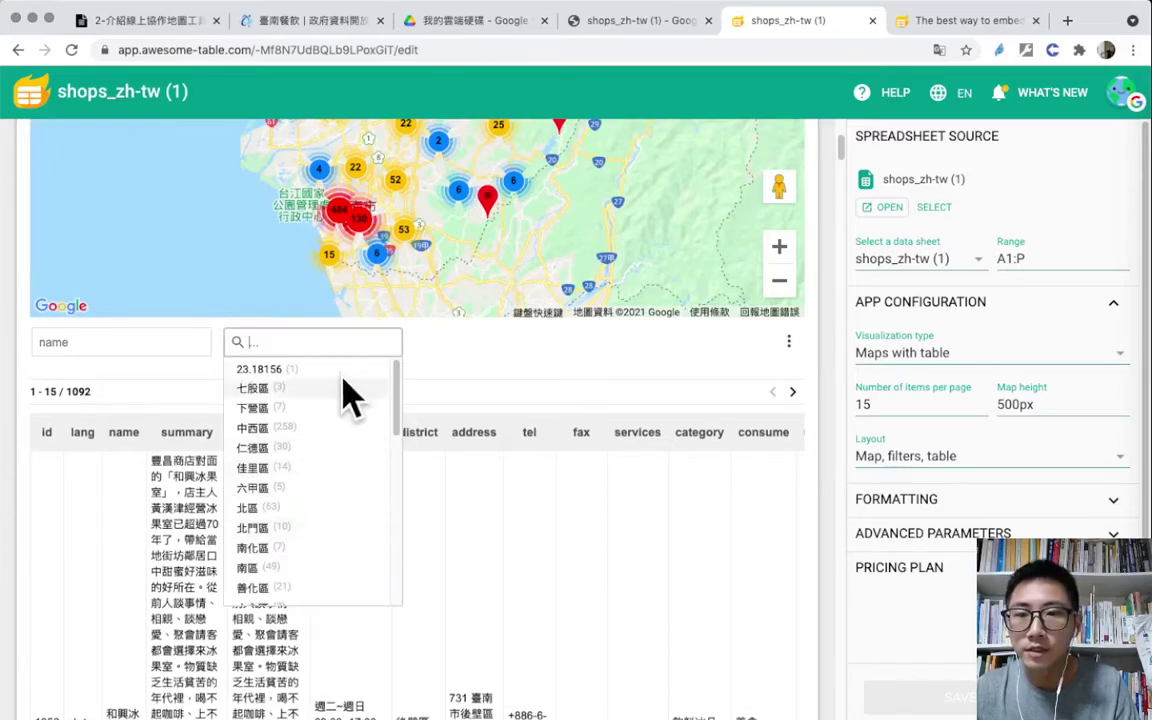
{"action": "left_click", "coordinate": [463, 360]}
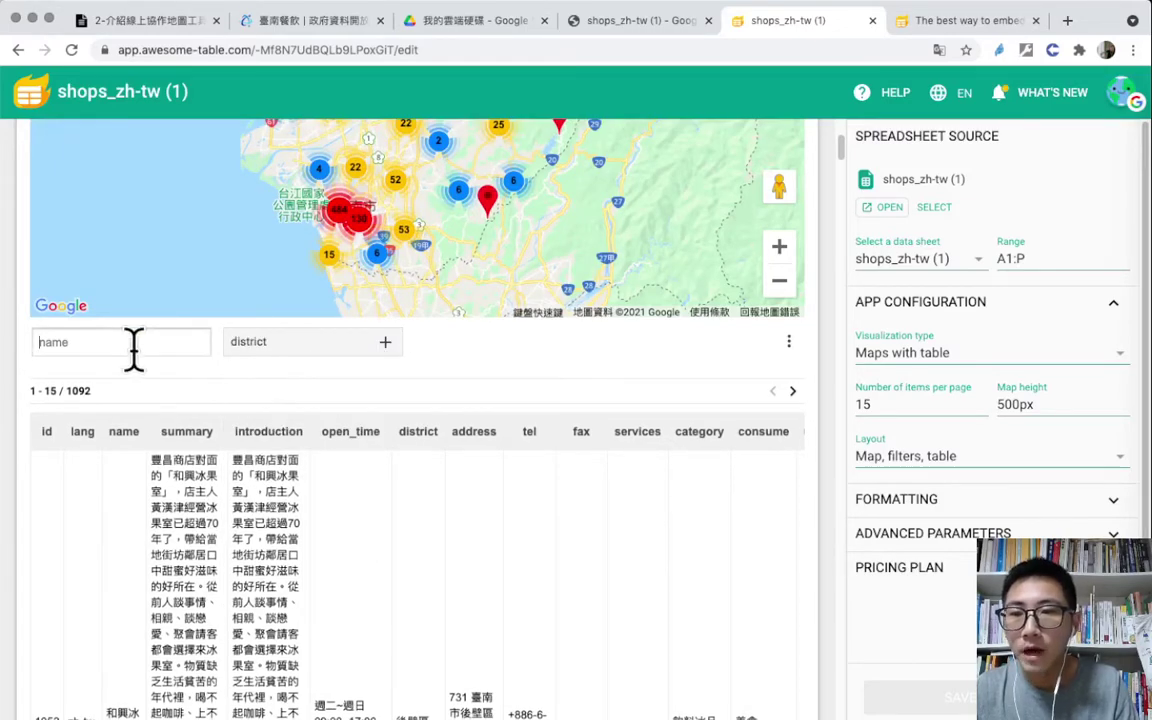
Filter the shops by the name keyword 和興
{"action": "scroll", "coordinate": [8, 378], "scroll_direction": "up", "scroll_amount": 1}
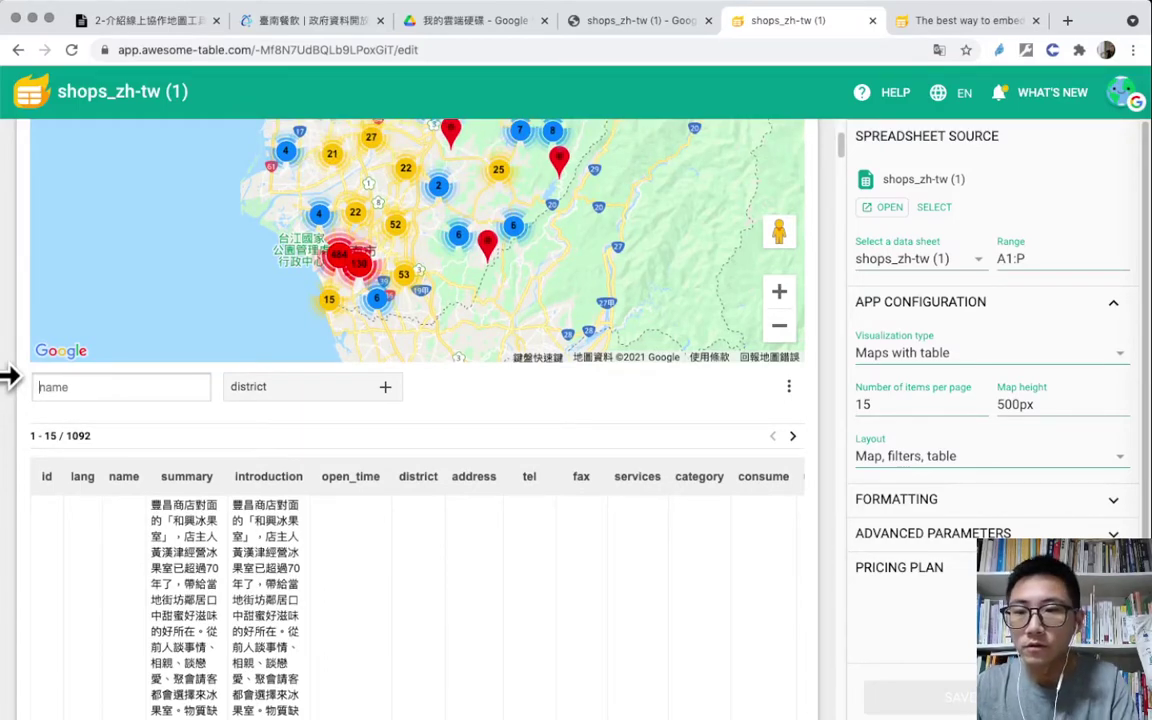
{"action": "left_click", "coordinate": [120, 387]}
{"action": "type", "text": "河ㄒㄧㄥ"}
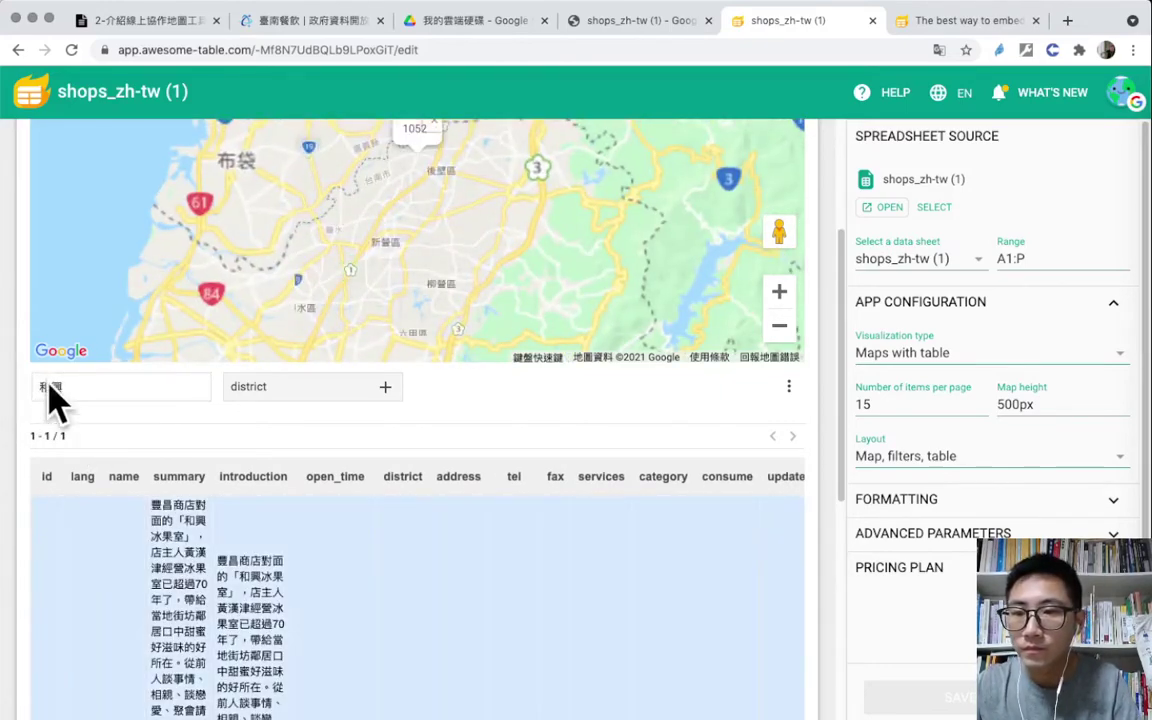
{"action": "left_click_drag", "start_coordinate": [60, 385], "coordinate": [5, 388]}
{"action": "scroll", "coordinate": [5, 388], "scroll_direction": "up", "scroll_amount": 3}
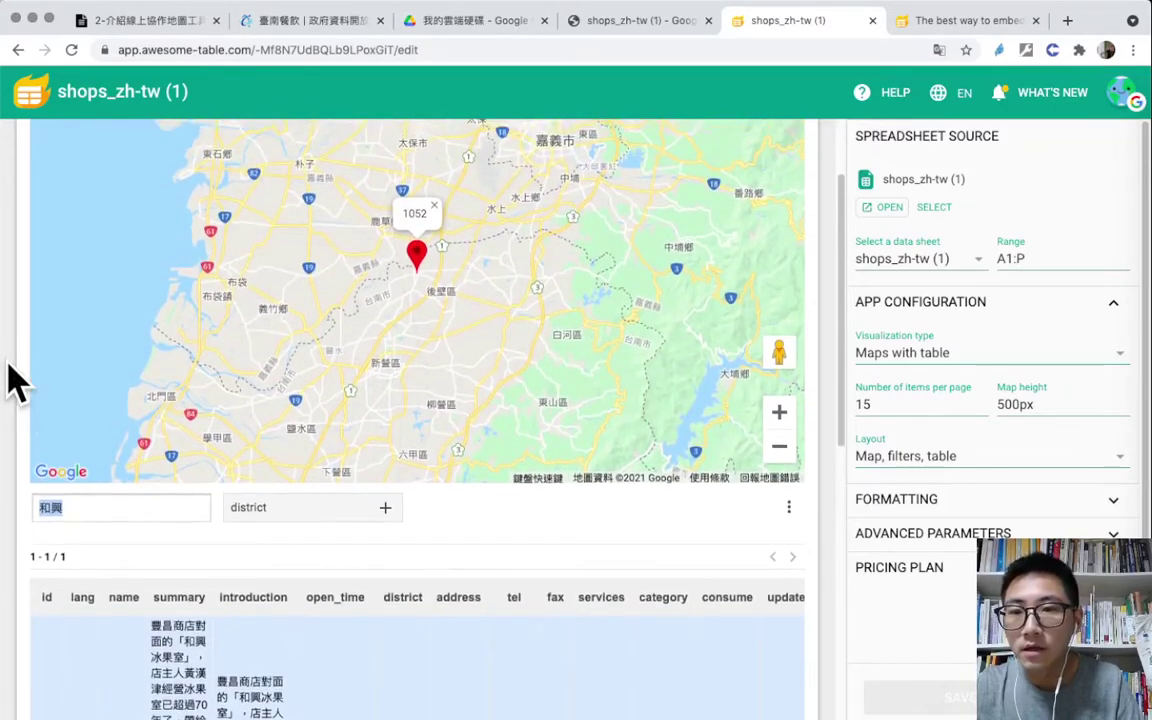
Inspect the matching shop's map marker and table row, and clear the name filter
{"action": "left_click", "coordinate": [421, 260]}
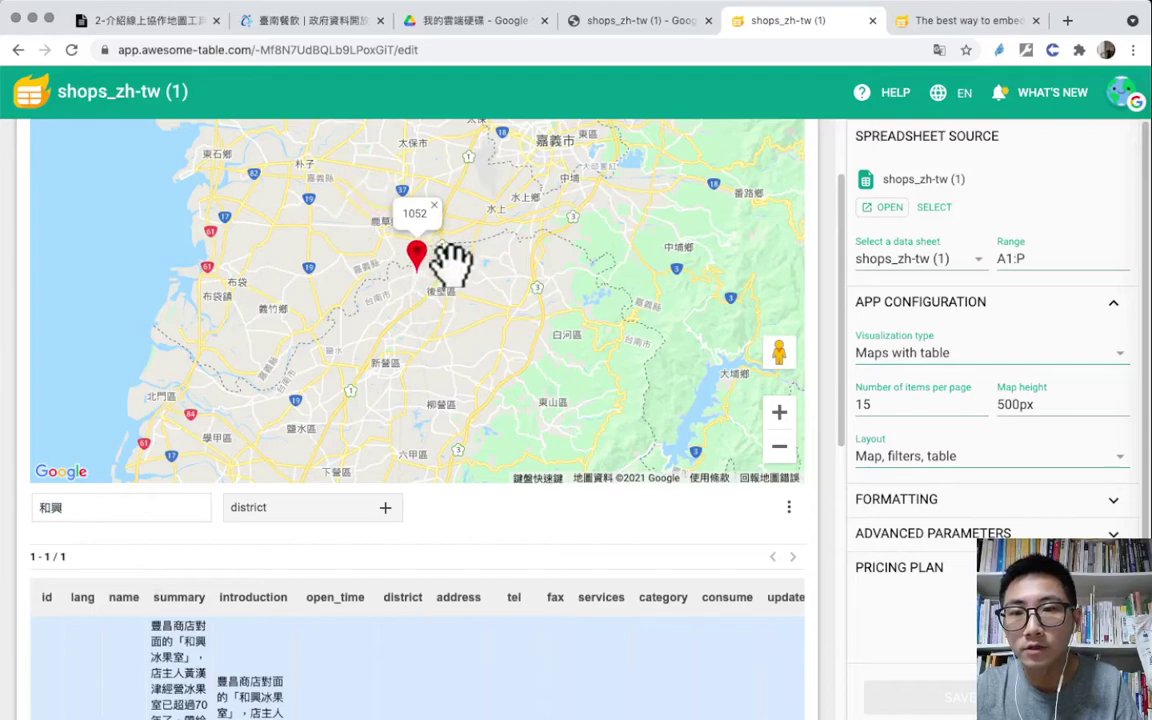
{"action": "scroll", "coordinate": [320, 545], "scroll_direction": "down", "scroll_amount": 3}
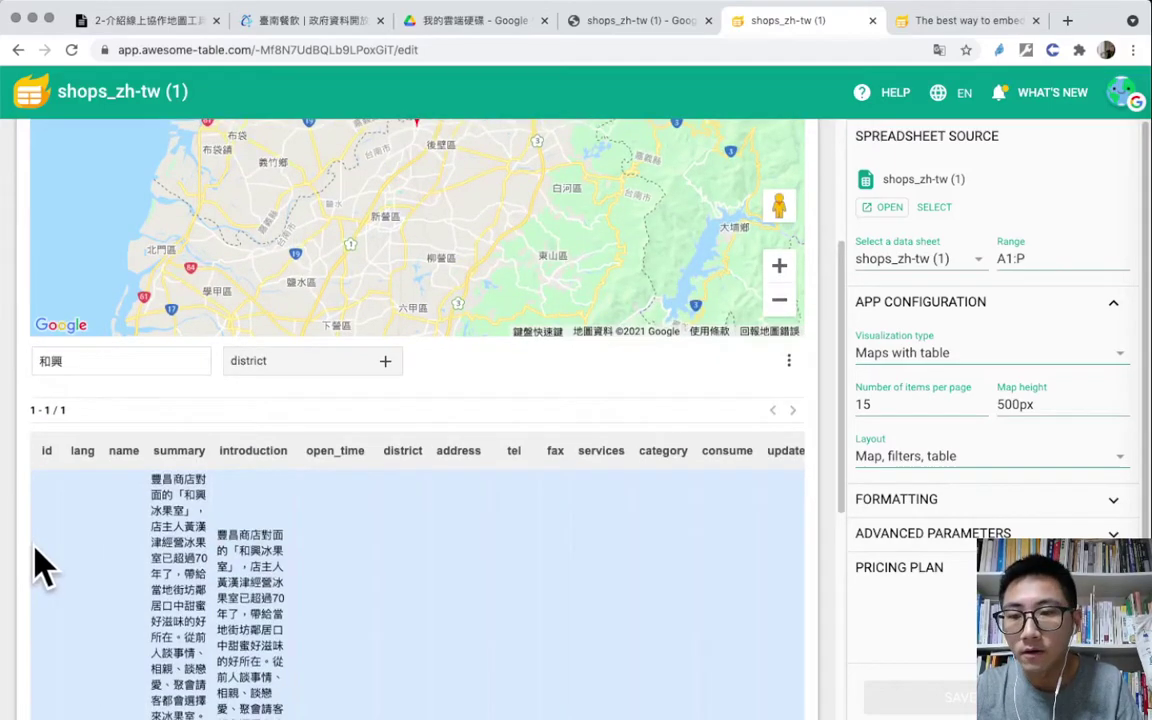
{"action": "scroll", "coordinate": [13, 527], "scroll_direction": "down", "scroll_amount": 3}
{"action": "scroll", "coordinate": [13, 522], "scroll_direction": "up", "scroll_amount": 6}
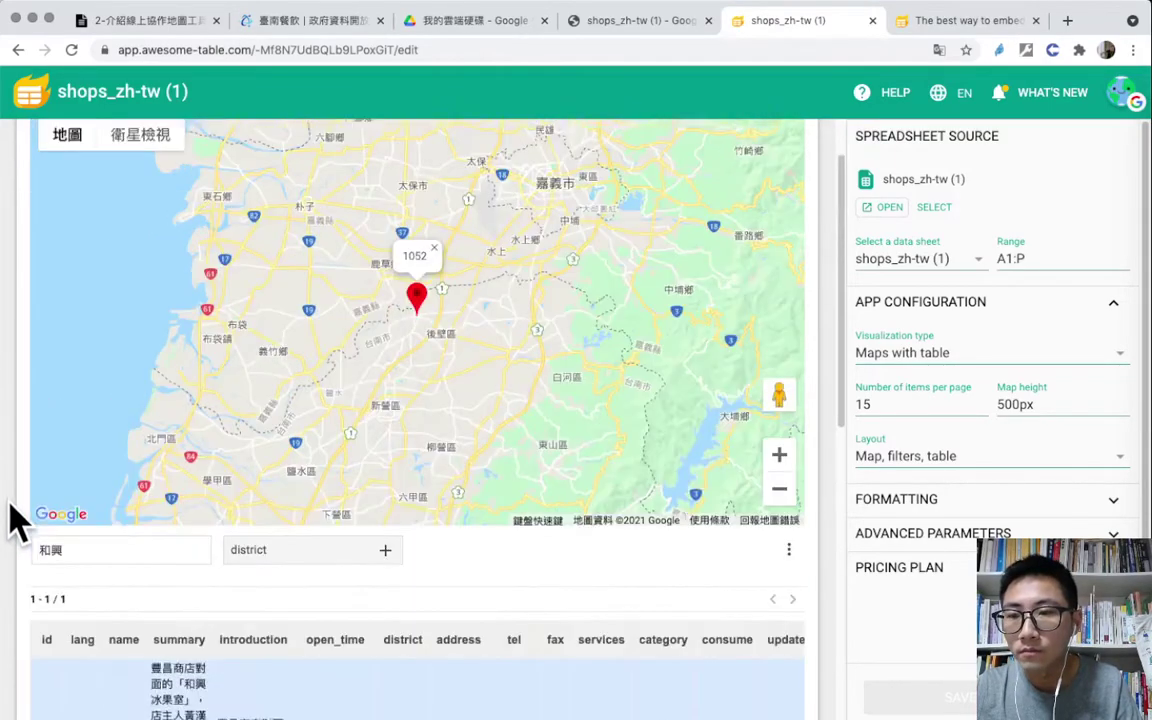
{"action": "scroll", "coordinate": [13, 522], "scroll_direction": "up", "scroll_amount": 1}
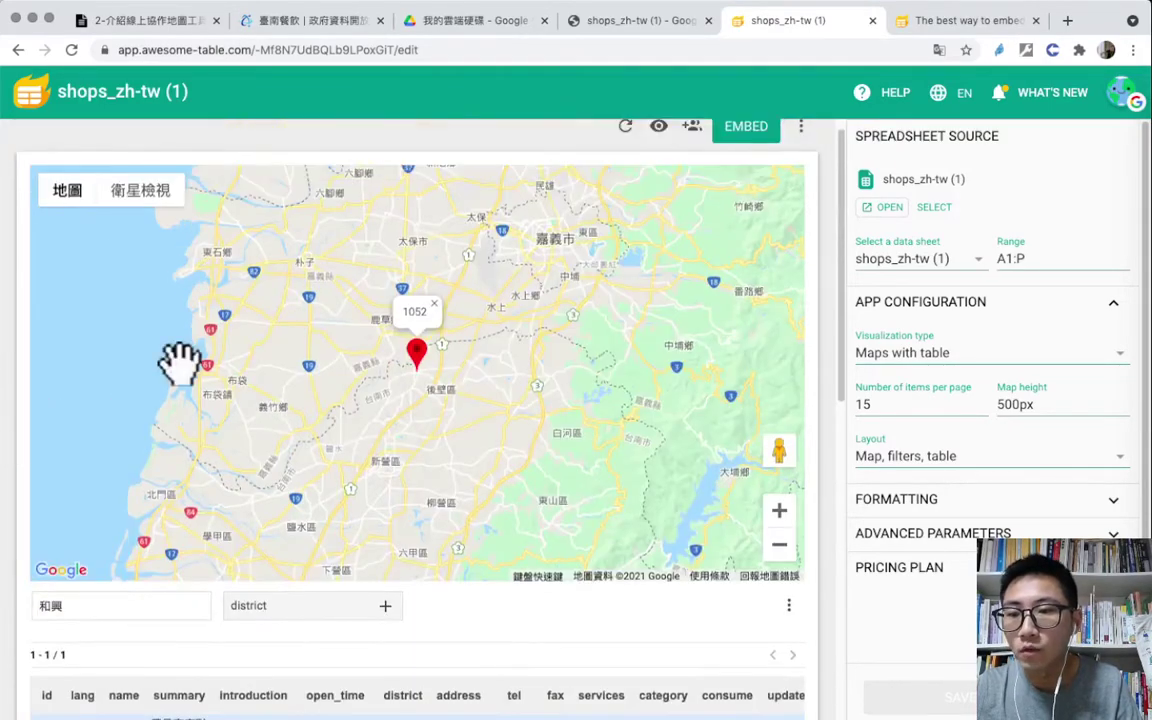
{"action": "left_click", "coordinate": [145, 603]}
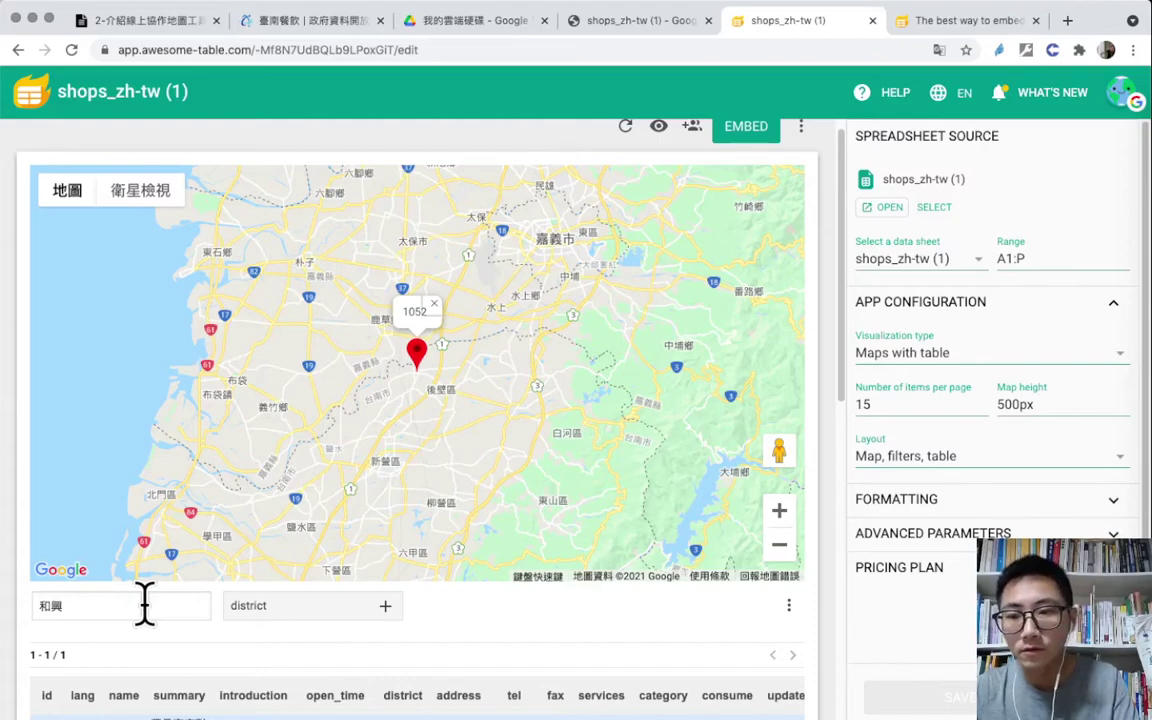
{"action": "key", "text": "BackSpace"}
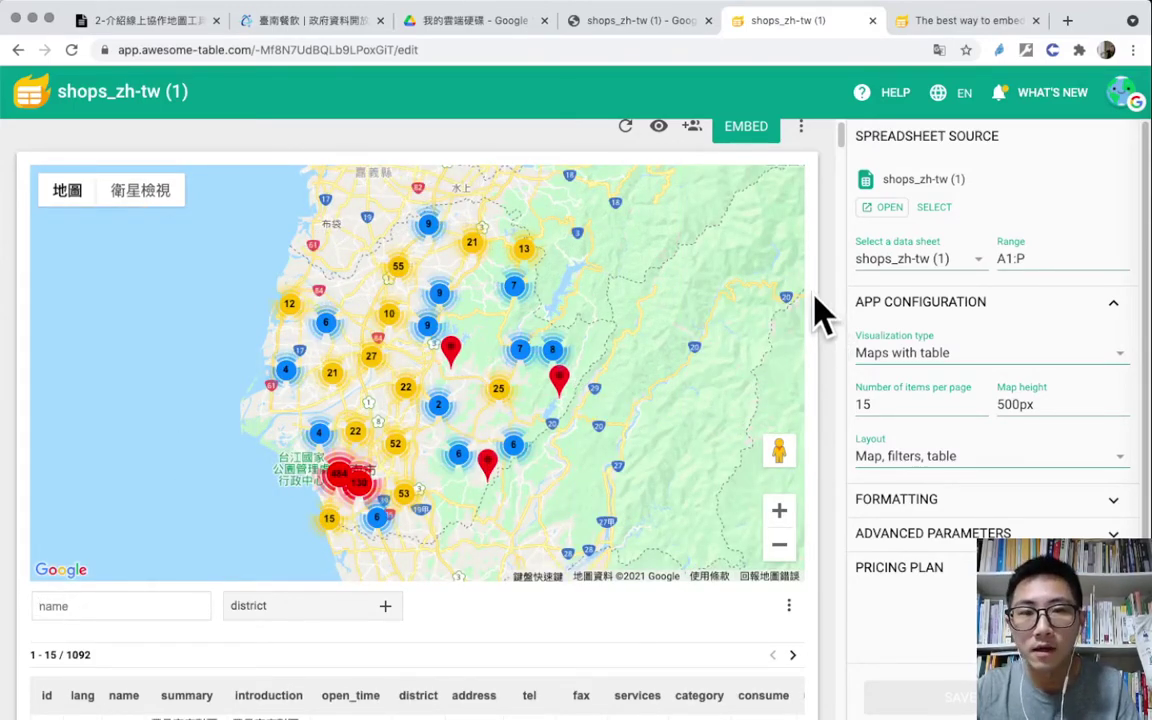
Switch to the shops Google Sheet and fill the lang column's row 2 cell with only "Hidden", deleting the pasted description text before it
{"action": "left_click", "coordinate": [638, 22]}
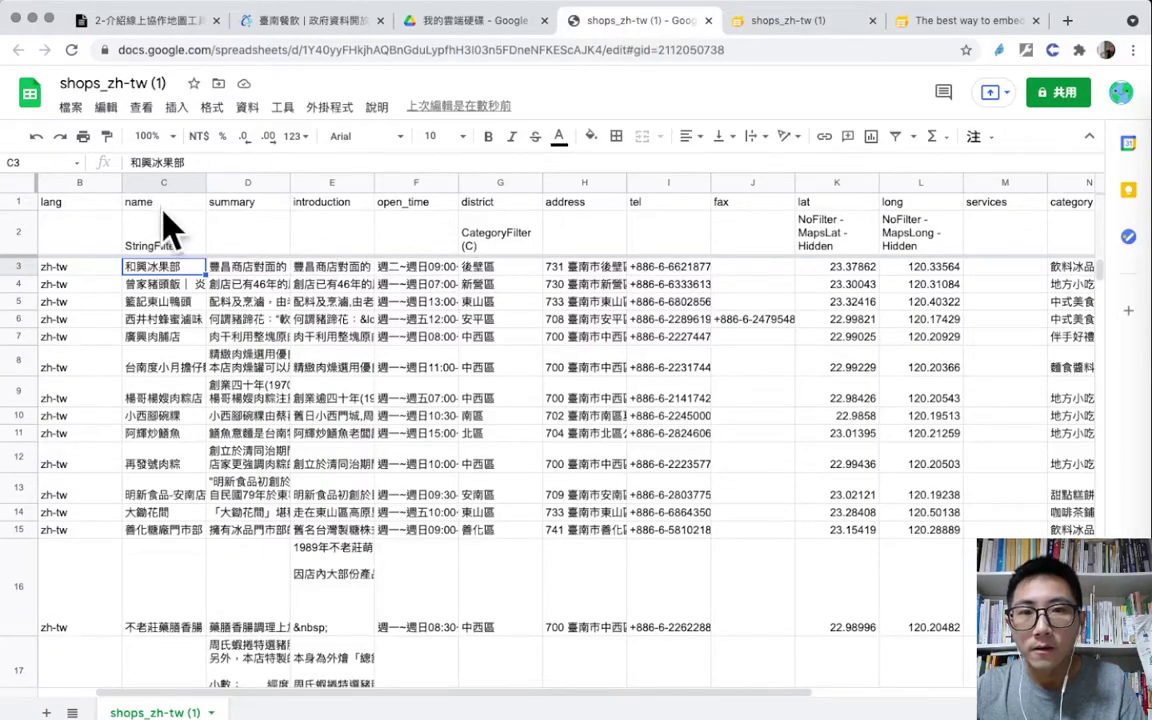
{"action": "left_click", "coordinate": [268, 235]}
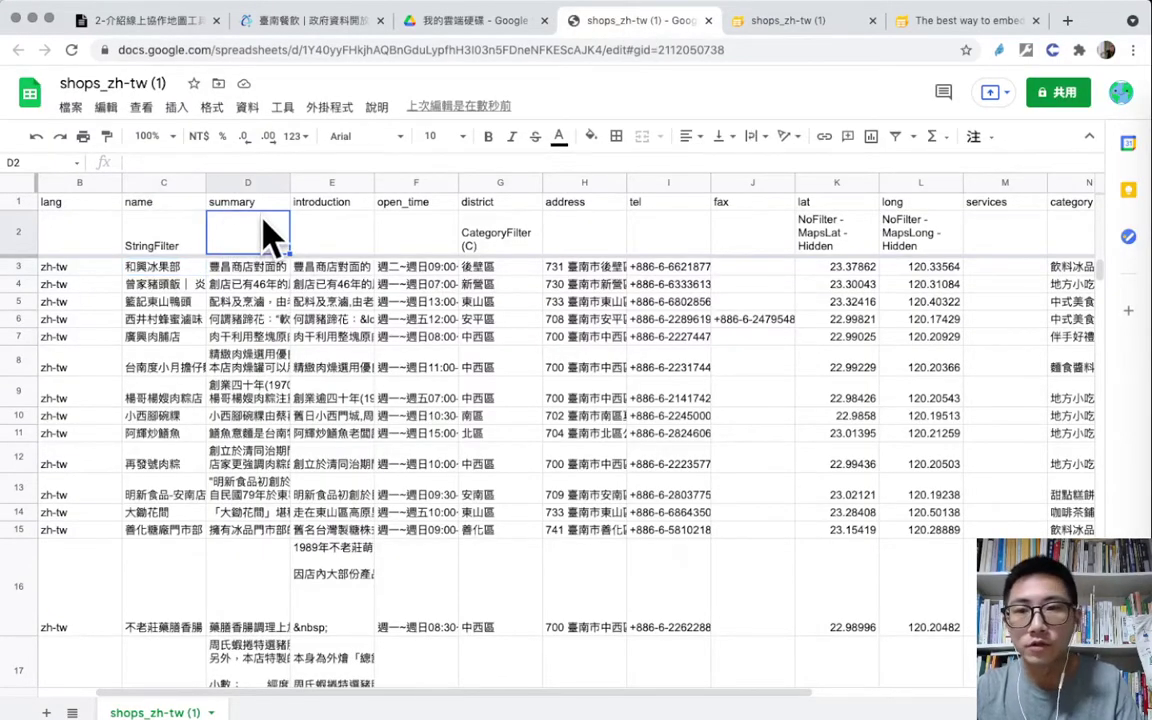
{"action": "left_click", "coordinate": [332, 232]}
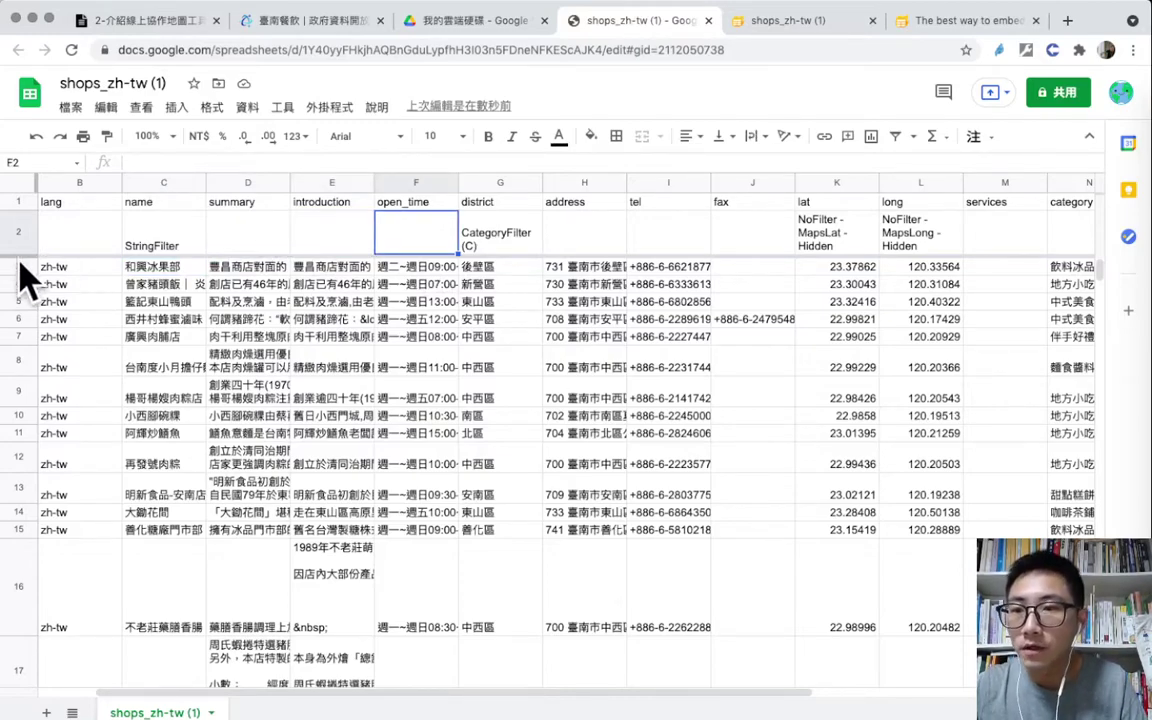
{"action": "left_click", "coordinate": [85, 240]}
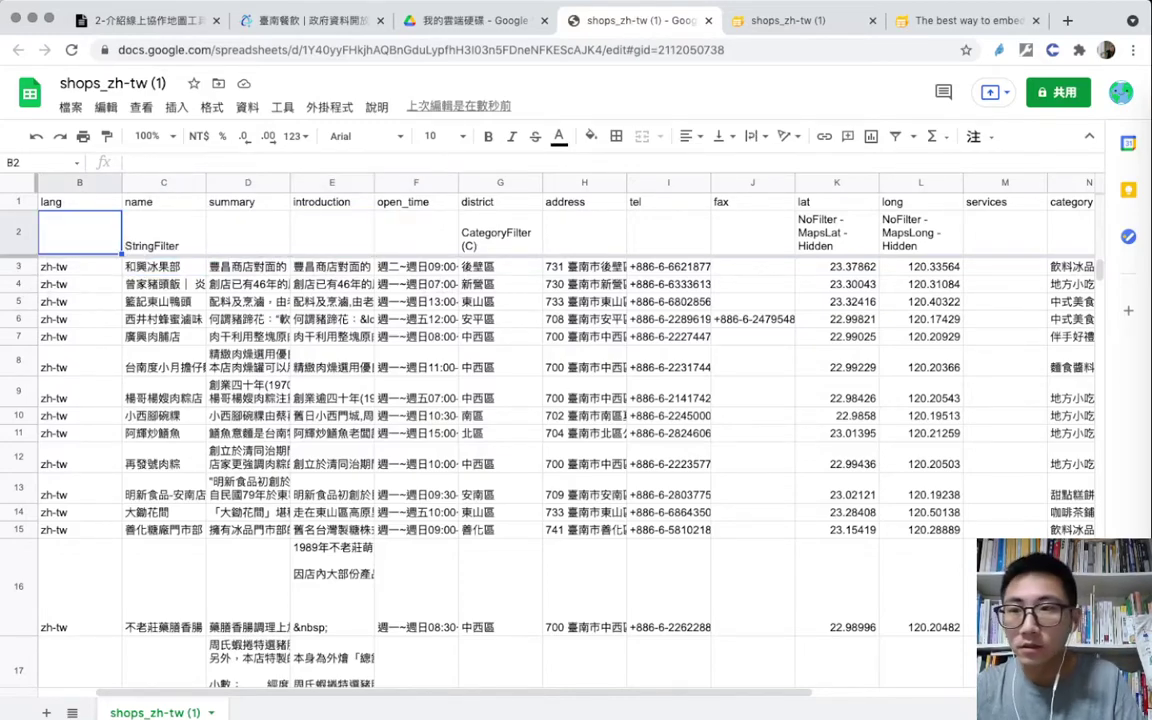
{"action": "key", "text": "Left"}
{"action": "left_click", "coordinate": [163, 232]}
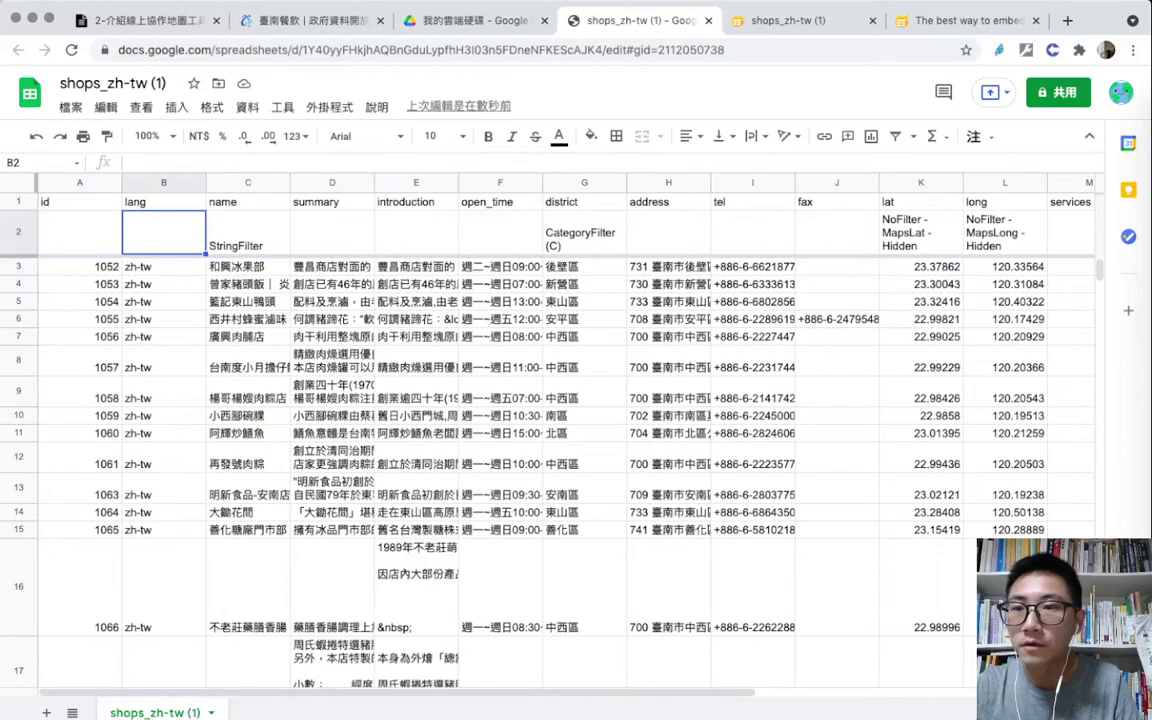
{"action": "left_click", "coordinate": [80, 232]}
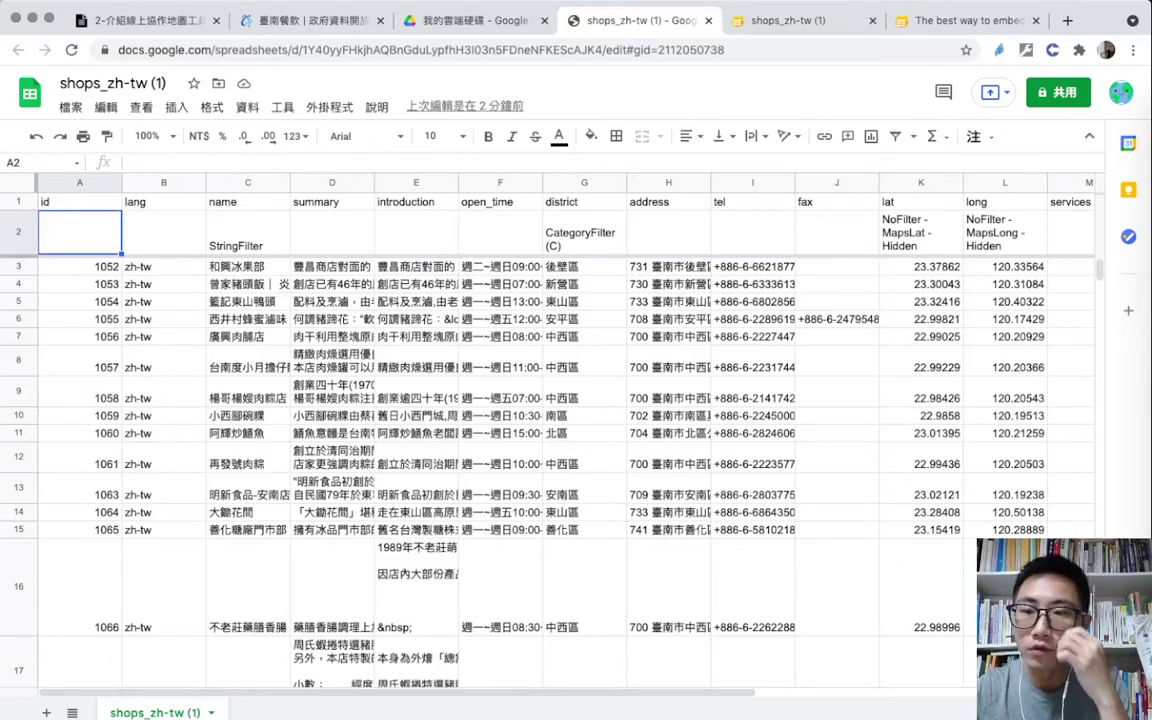
{"action": "left_click", "coordinate": [163, 232]}
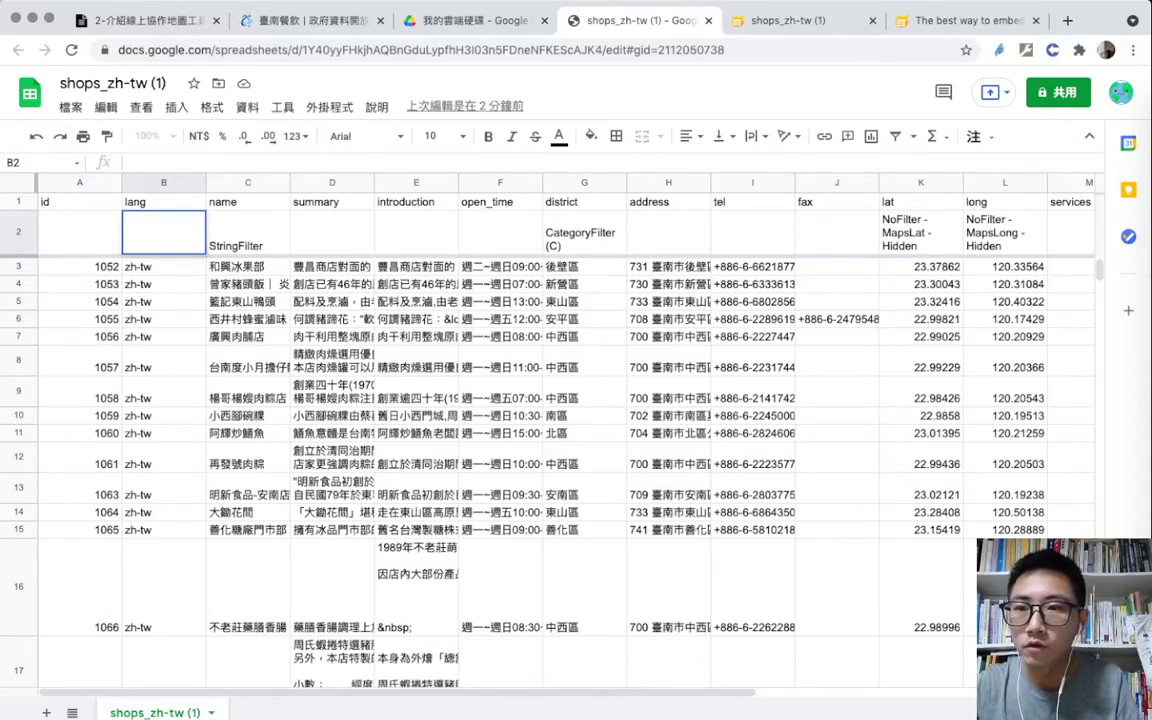
{"action": "type", "text": "指定該欄位「不顯示」於前臺地圖中：Hidden"}
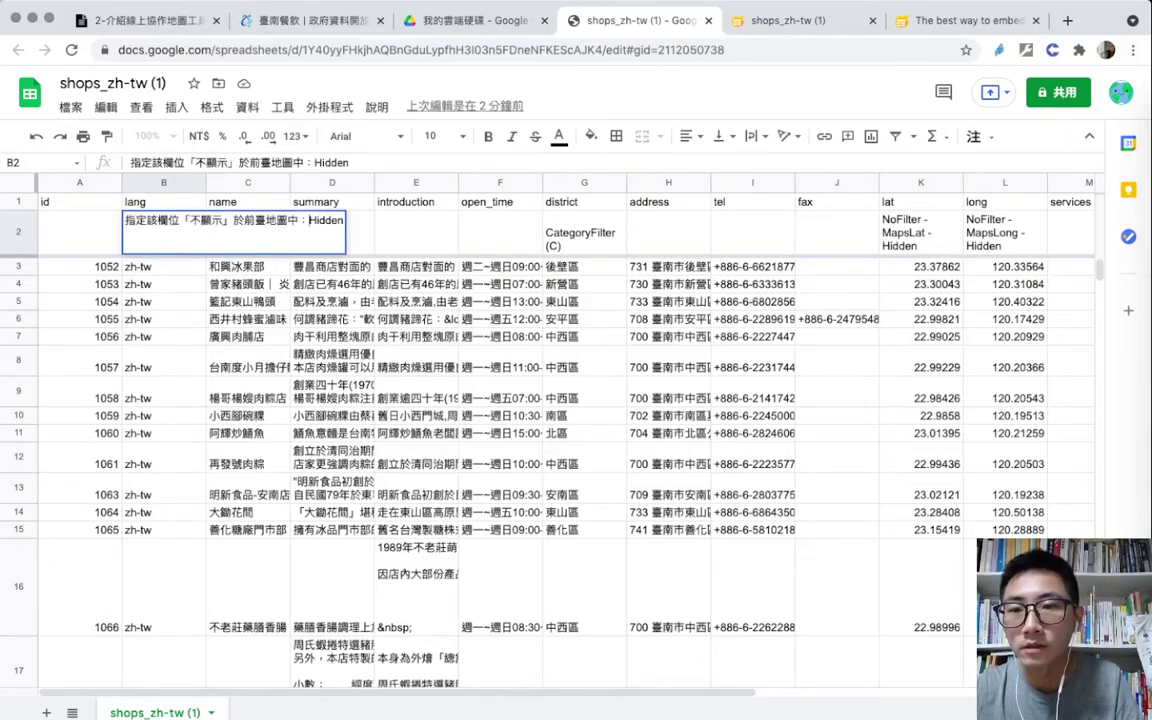
{"action": "left_click_drag", "start_coordinate": [125, 220], "coordinate": [308, 220]}
{"action": "key", "text": "BackSpace"}
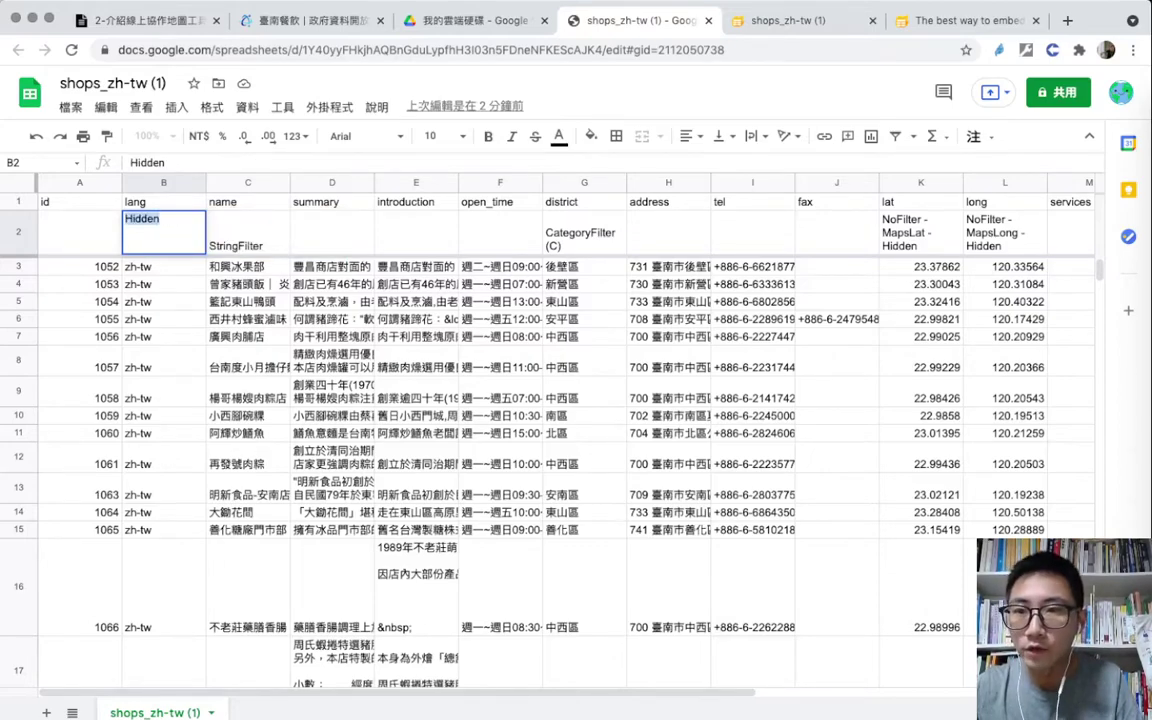
{"action": "key", "text": "Return"}
{"action": "left_click", "coordinate": [163, 232]}
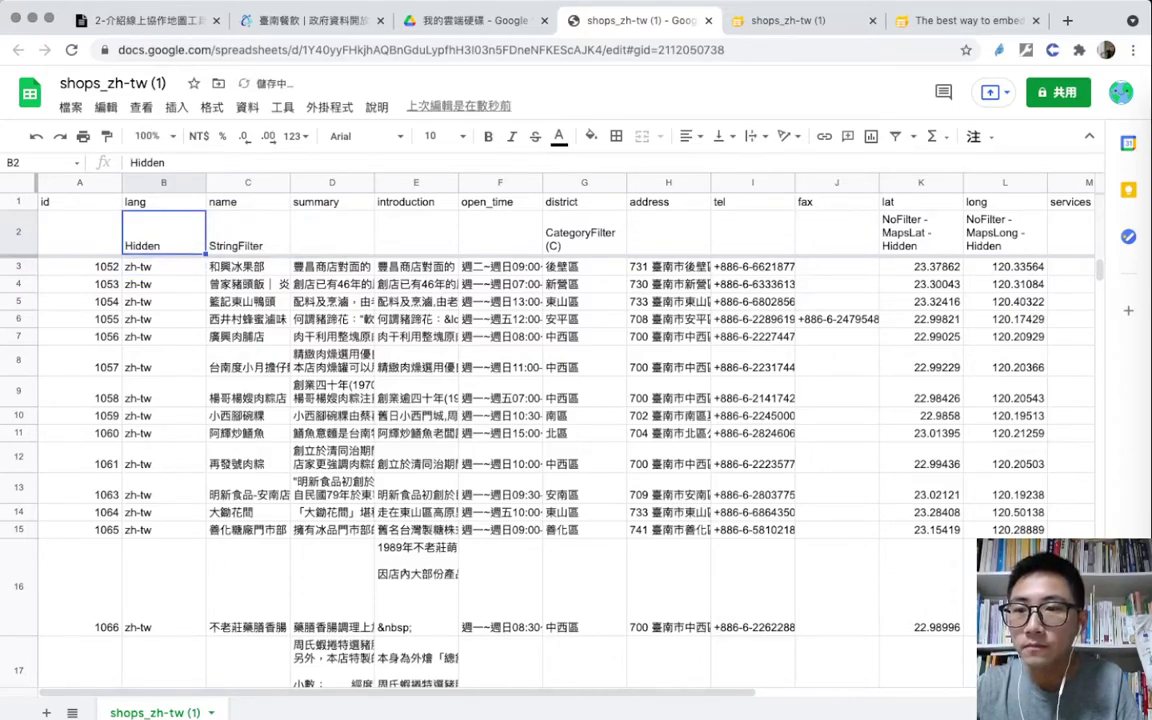
Enter "Hidden" in the id column's row 2 cell
{"action": "left_click", "coordinate": [79, 232]}
{"action": "type", "text": "Hidden"}
{"action": "key", "text": "Return"}
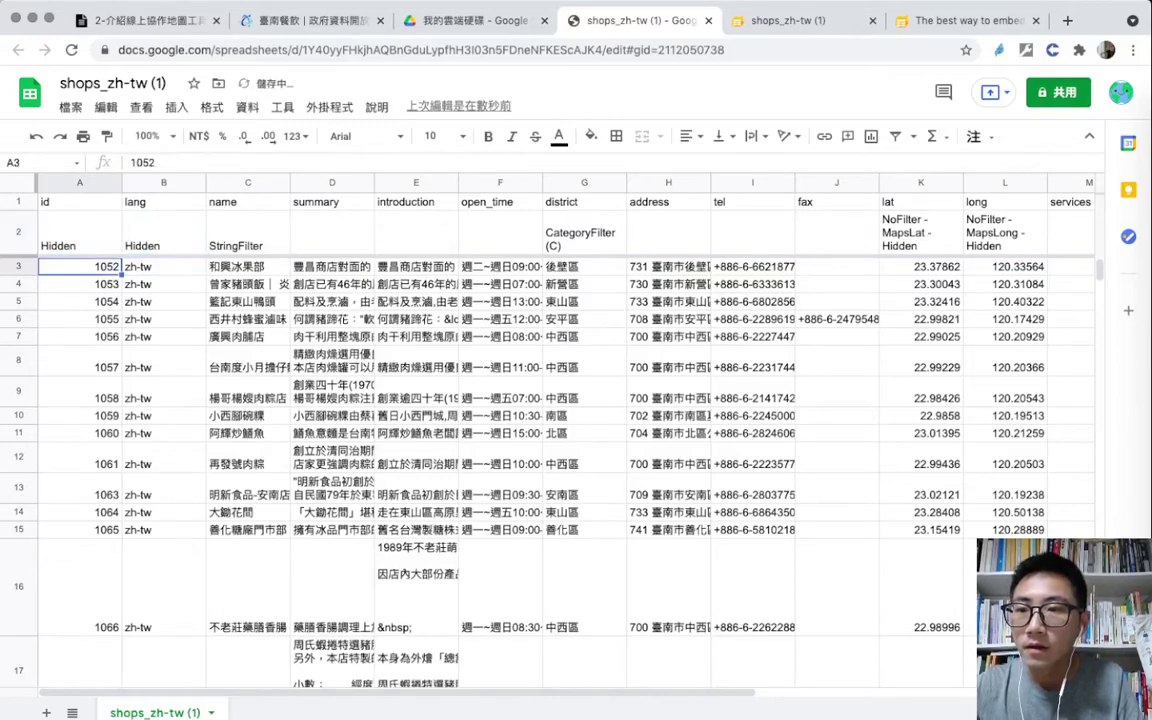
Enter "Hidden" in the fax column's row 2 cell
{"action": "key", "text": "Up"}
{"action": "key", "text": "Right"}
{"action": "key", "text": "Right"}
{"action": "key", "text": "Right"}
{"action": "key", "text": "Right"}
{"action": "key", "text": "Right"}
{"action": "key", "text": "Right"}
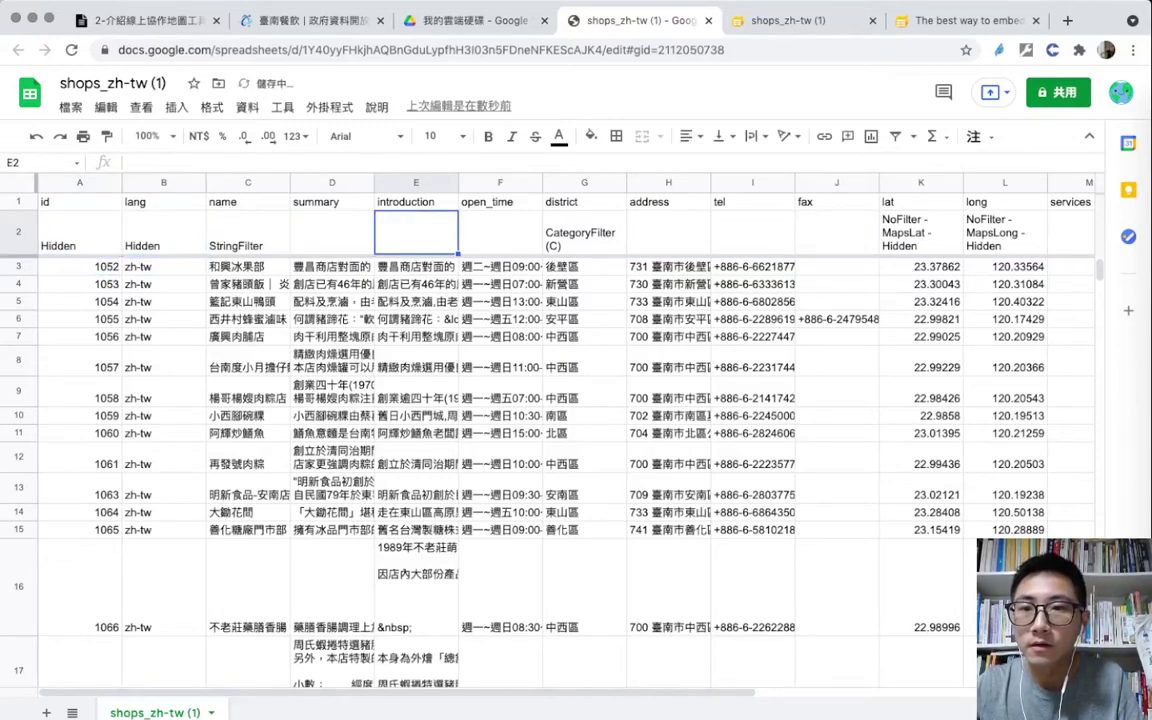
{"action": "key", "text": "Right"}
{"action": "key", "text": "Right"}
{"action": "key", "text": "Right"}
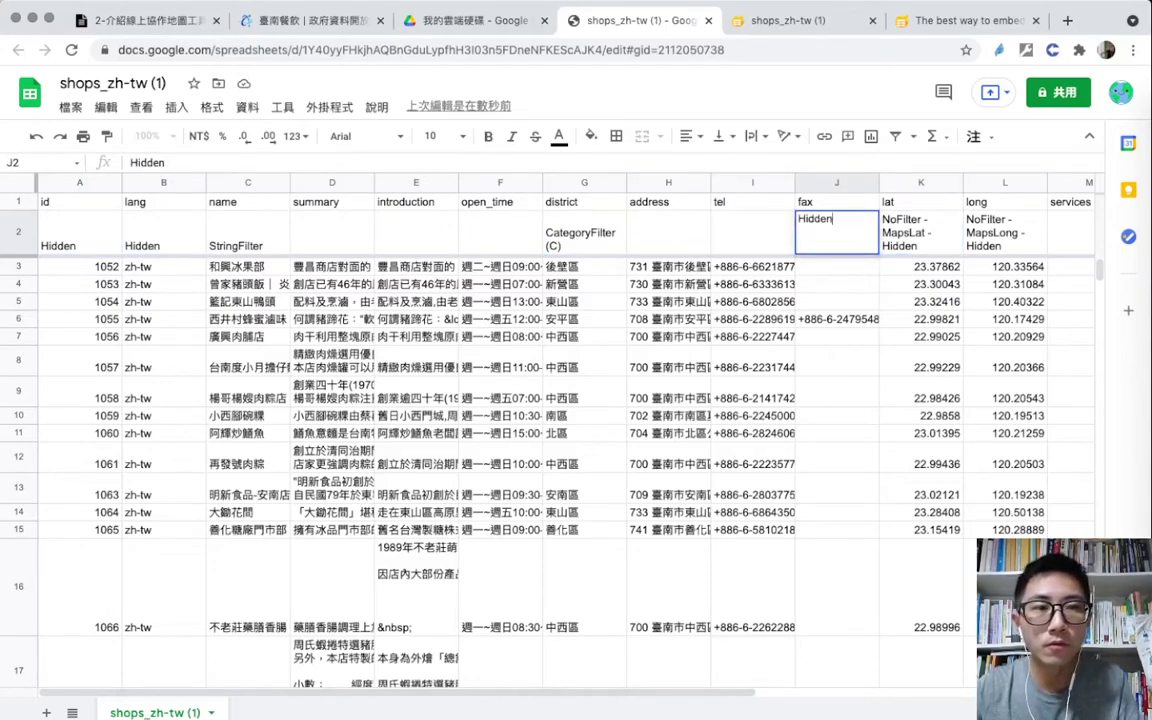
{"action": "key", "text": "Return"}
{"action": "left_click", "coordinate": [836, 232]}
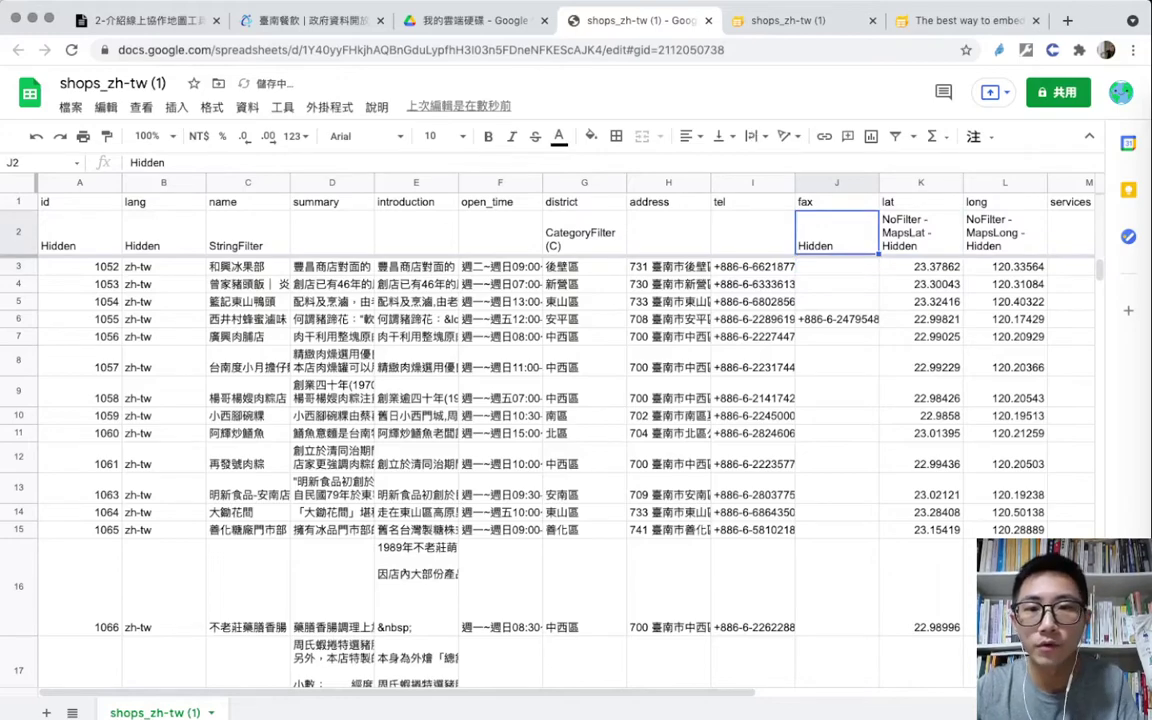
Enter "Hidden" in the services column's row 2 cell
{"action": "left_click", "coordinate": [921, 232]}
{"action": "left_click", "coordinate": [753, 232]}
{"action": "left_click", "coordinate": [836, 232]}
{"action": "key", "text": "Right"}
{"action": "key", "text": "Right"}
{"action": "key", "text": "Right"}
{"action": "key", "text": "Right"}
{"action": "key", "text": "Right"}
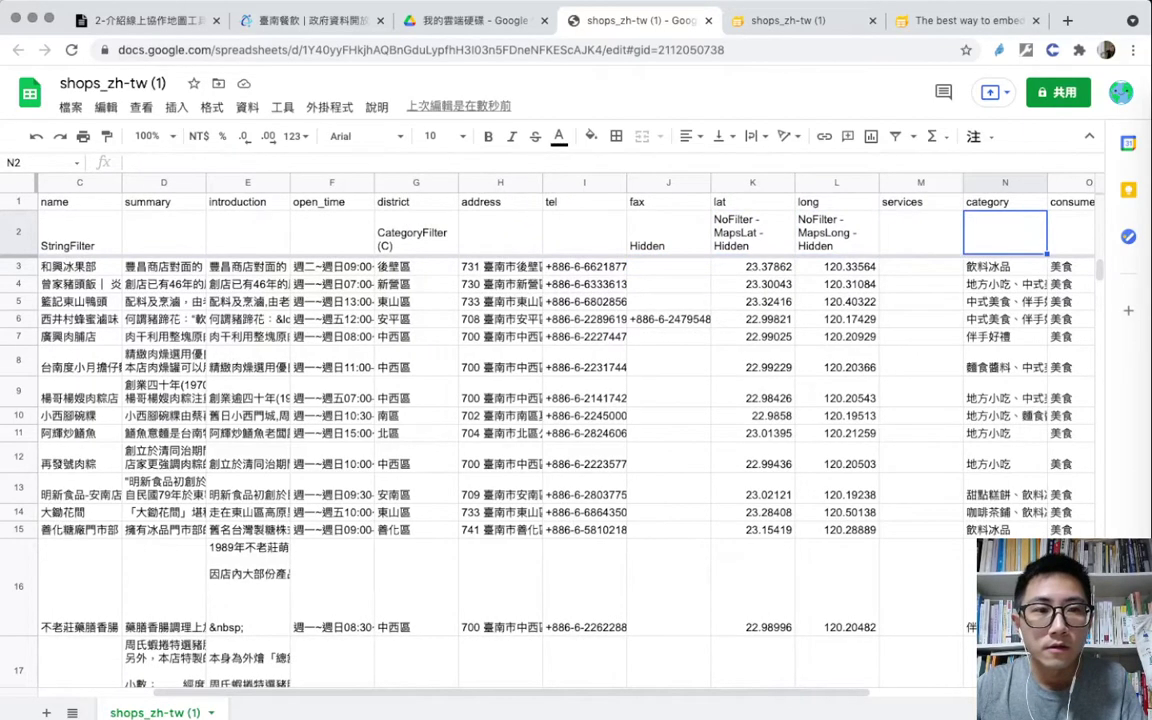
{"action": "left_click", "coordinate": [836, 232]}
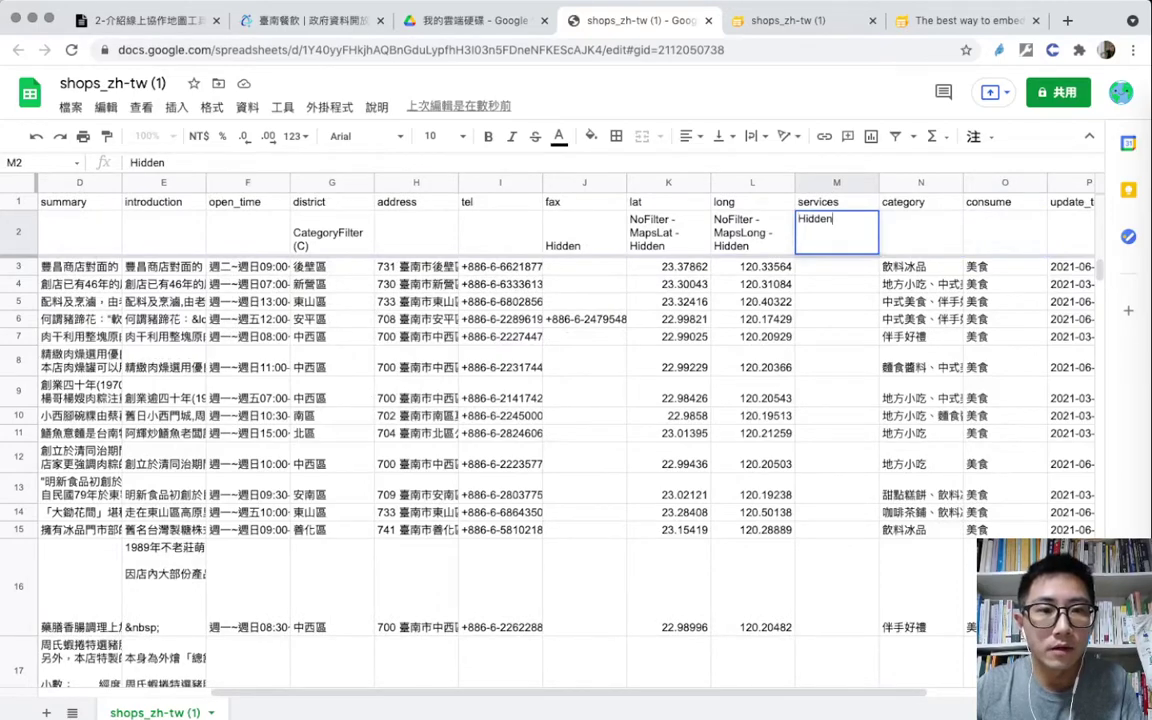
{"action": "key", "text": "Right"}
Enter "Hidden" in the row 2 cells of the update_time and consume columns
{"action": "key", "text": "Right"}
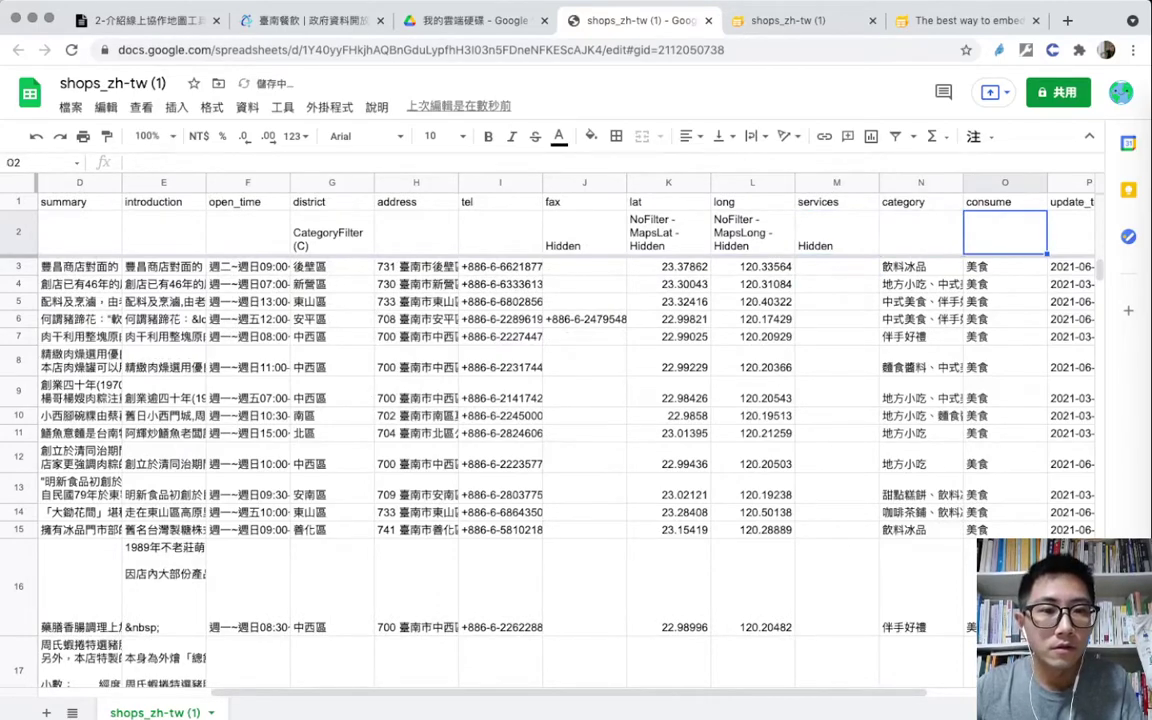
{"action": "key", "text": "Right"}
{"action": "type", "text": "Hidden"}
{"action": "key", "text": "Return"}
{"action": "left_click", "coordinate": [920, 232]}
{"action": "type", "text": "Hidden"}
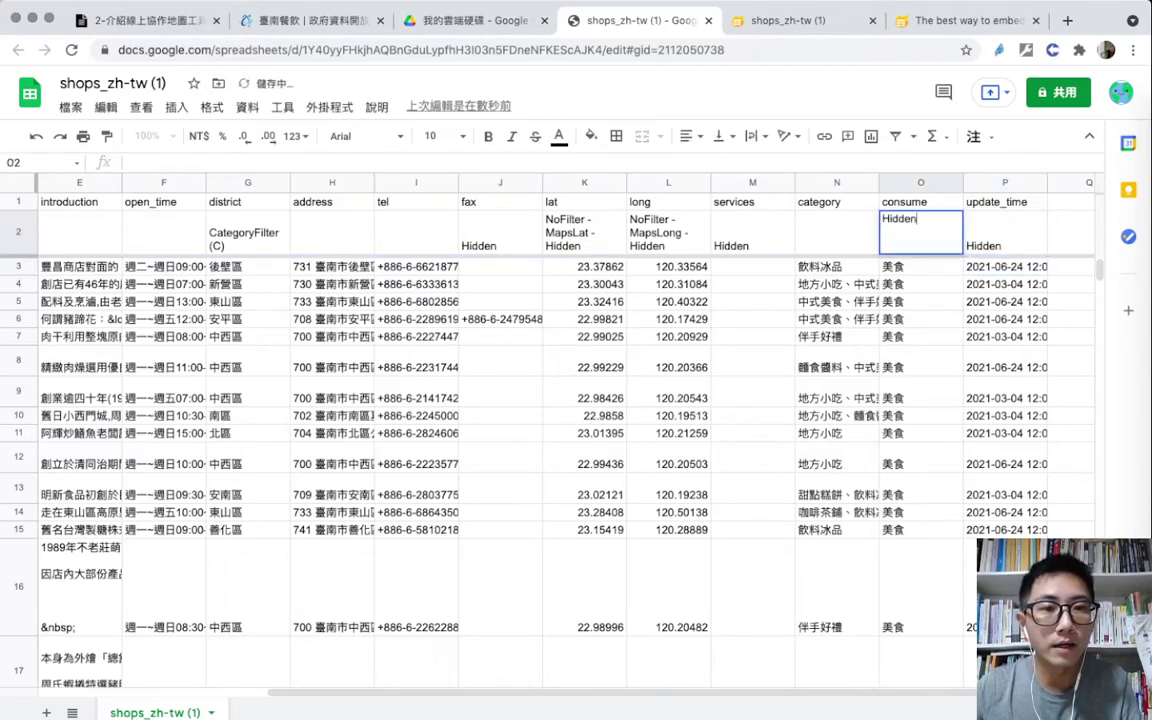
{"action": "key", "text": "Tab"}
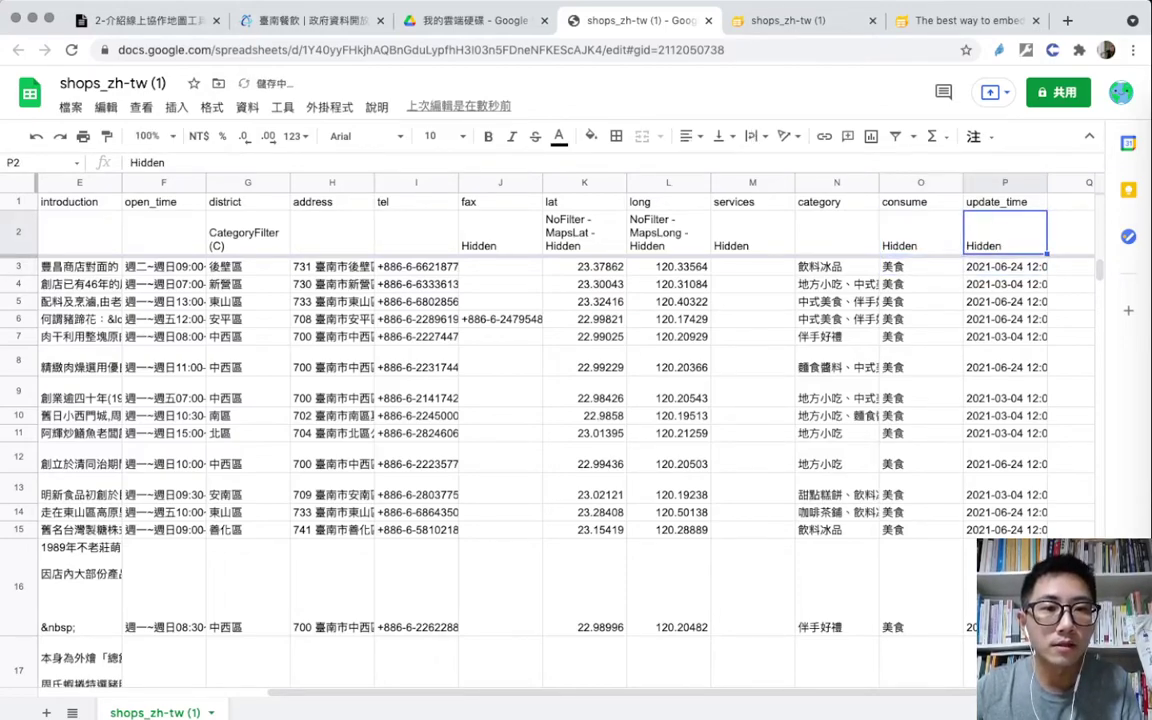
Review the row 2 codes across all columns, from update_time back to id
{"action": "key", "text": "Right"}
{"action": "key", "text": "Left"}
{"action": "key", "text": "Left"}
{"action": "key", "text": "Left"}
{"action": "key", "text": "Left"}
{"action": "key", "text": "Left"}
{"action": "key", "text": "Left"}
{"action": "key", "text": "Left"}
{"action": "key", "text": "Left"}
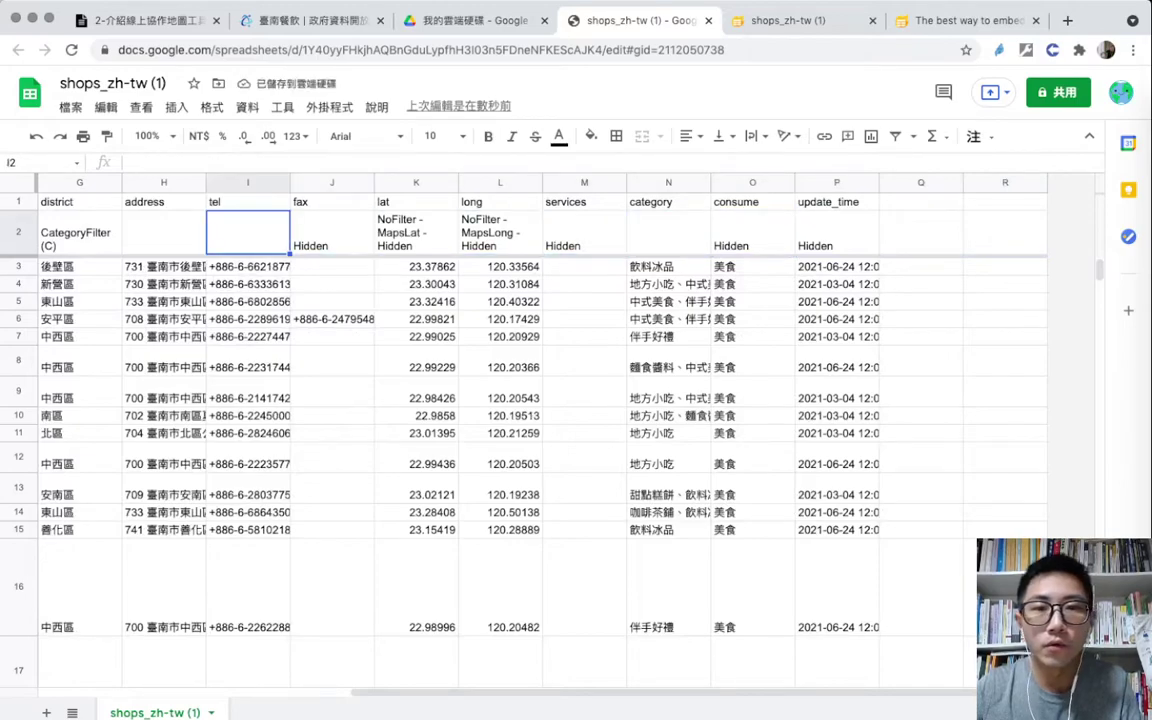
{"action": "key", "text": "Left"}
{"action": "key", "text": "Left"}
{"action": "key", "text": "Left"}
{"action": "key", "text": "Left"}
{"action": "key", "text": "Left"}
{"action": "key", "text": "Left"}
{"action": "key", "text": "Left"}
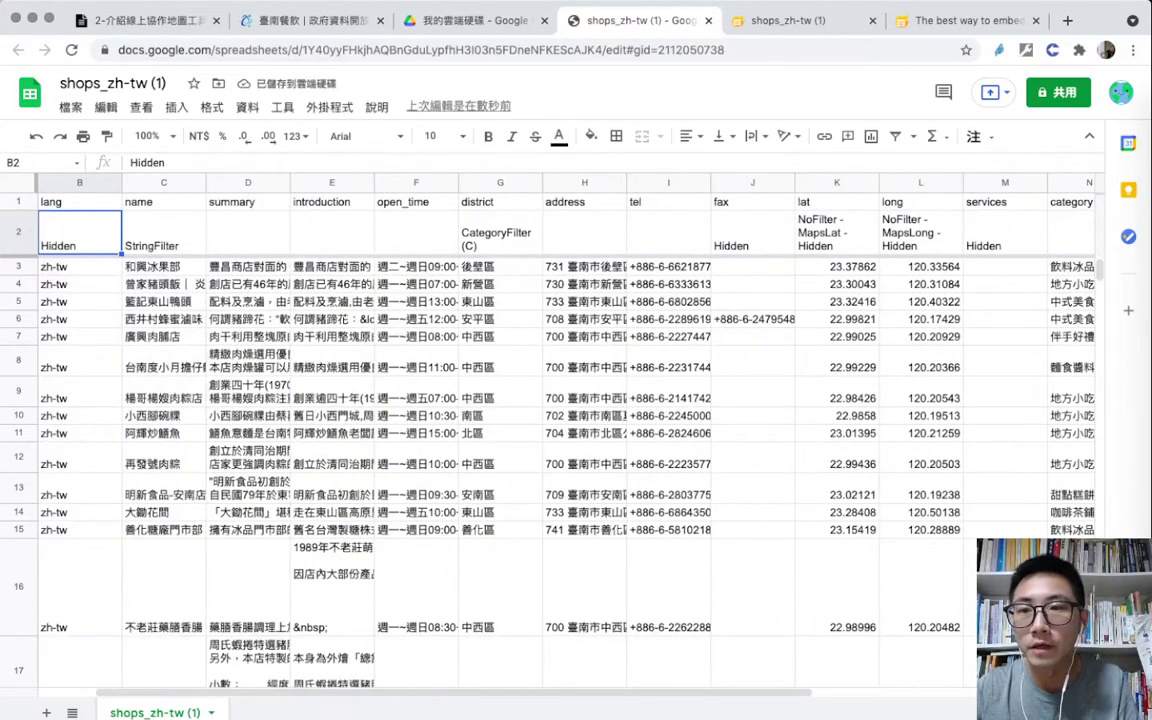
{"action": "key", "text": "Left"}
{"action": "key", "text": "Right"}
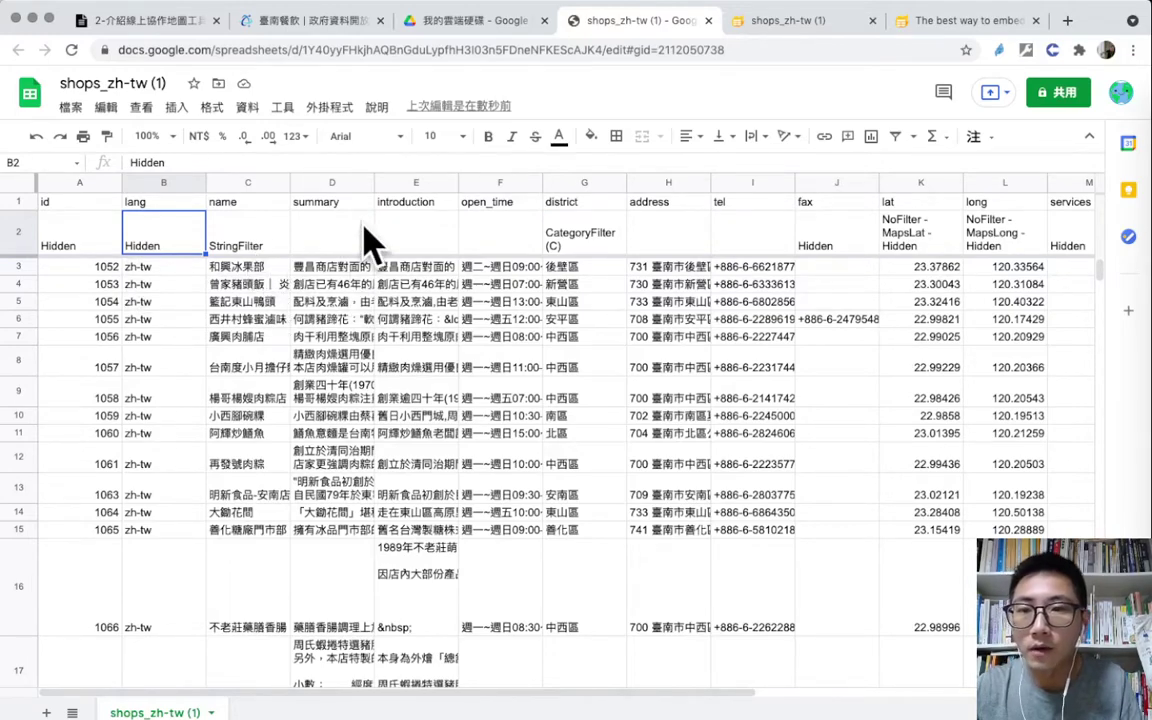
Reuse the name column's row 2 code by entering "StringFilter" in the address column's row 2 cell
{"action": "left_click", "coordinate": [271, 246]}
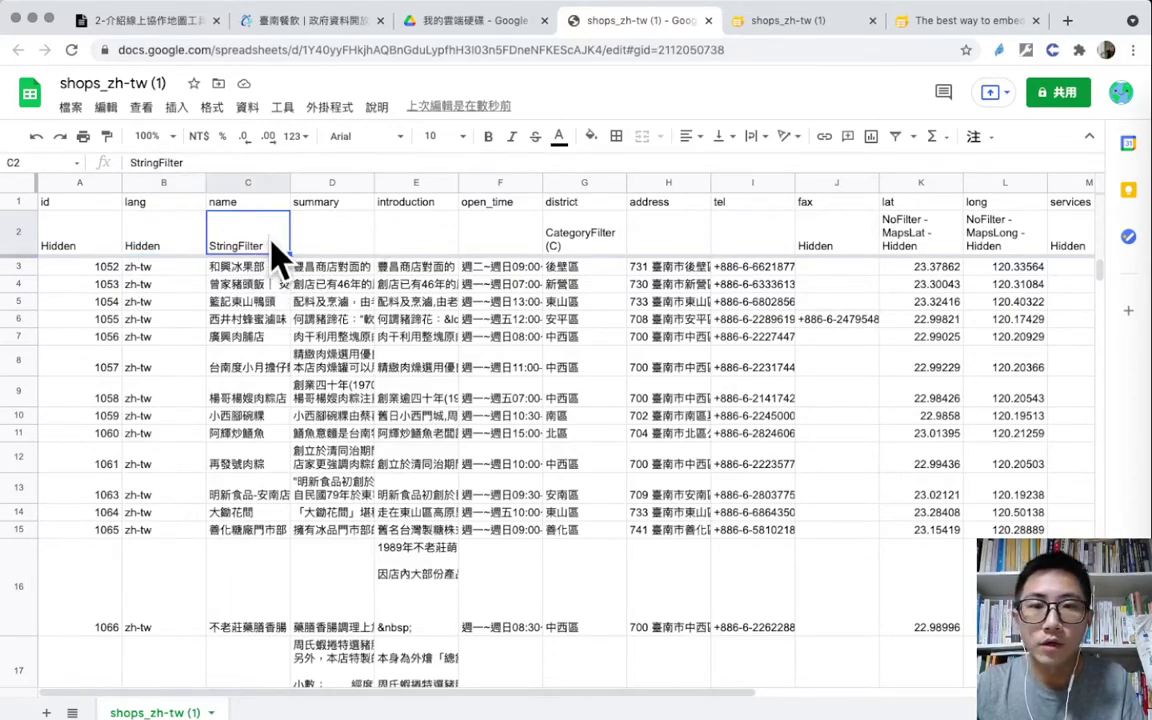
{"action": "key", "text": "Return"}
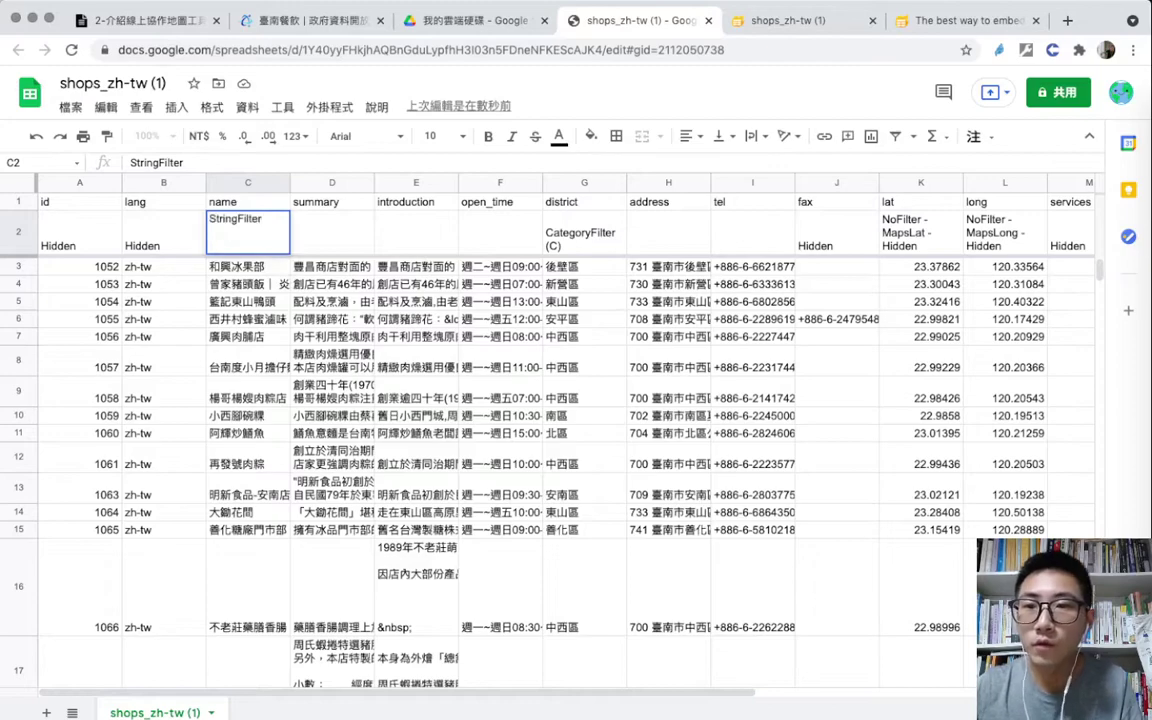
{"action": "key", "text": "Return"}
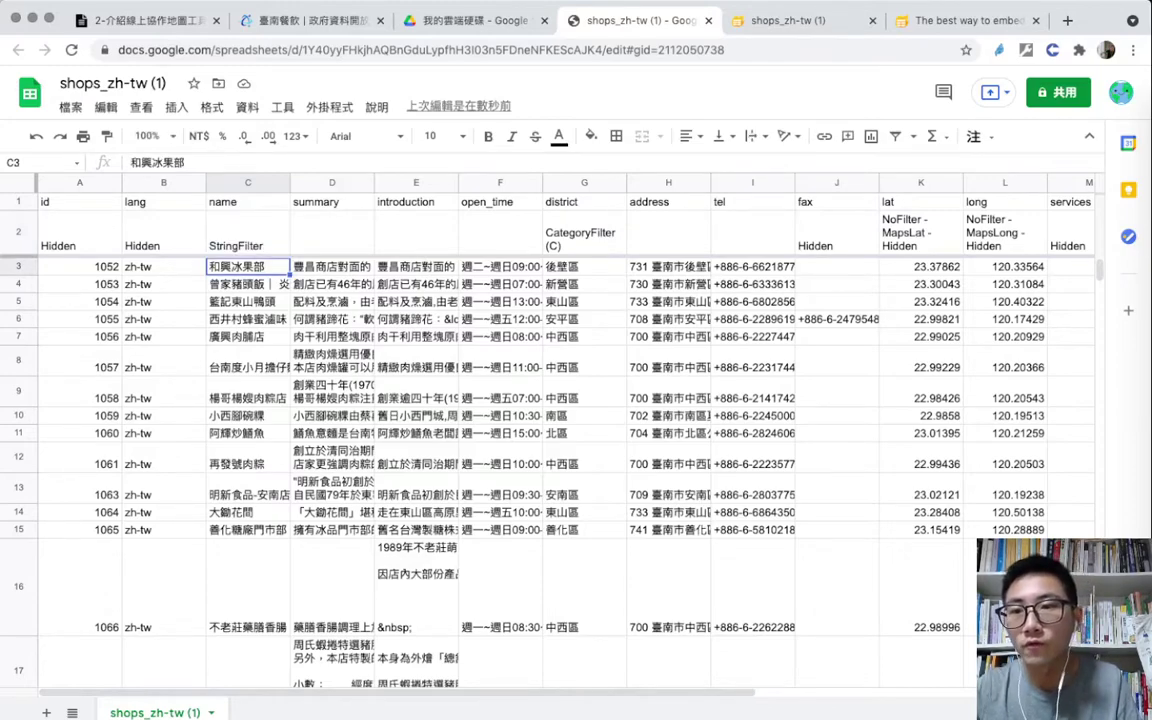
{"action": "left_click", "coordinate": [264, 243]}
{"action": "left_click", "coordinate": [680, 240]}
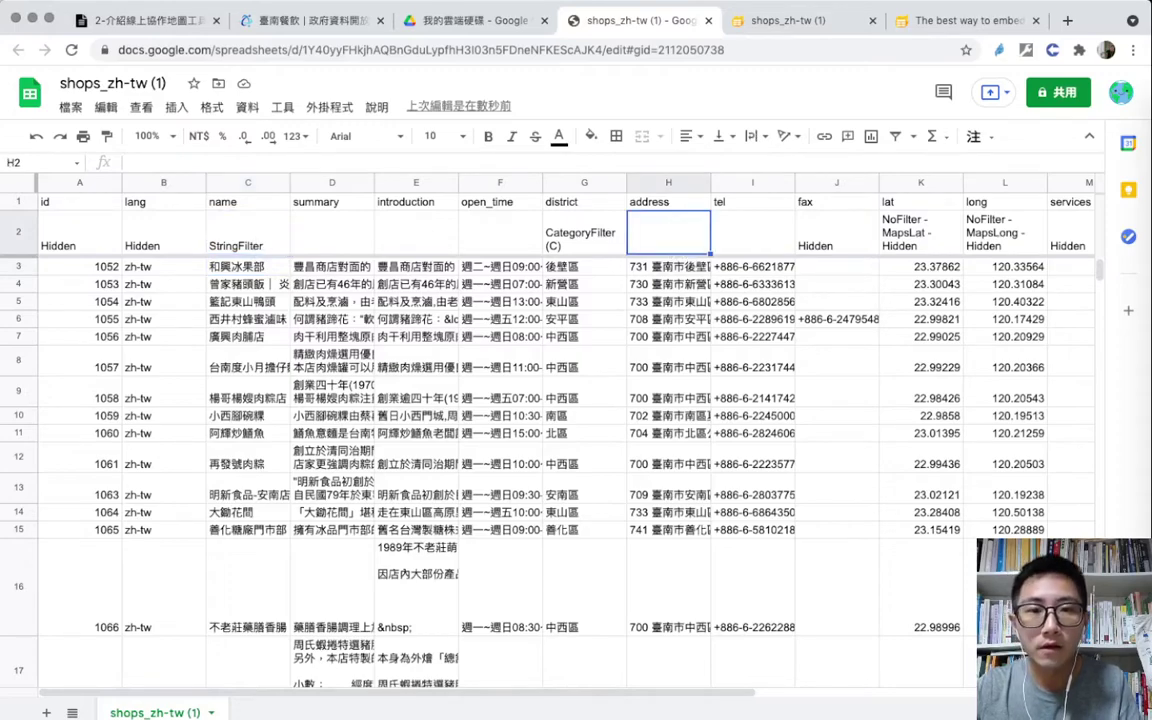
{"action": "type", "text": "StringFilter"}
{"action": "key", "text": "Return"}
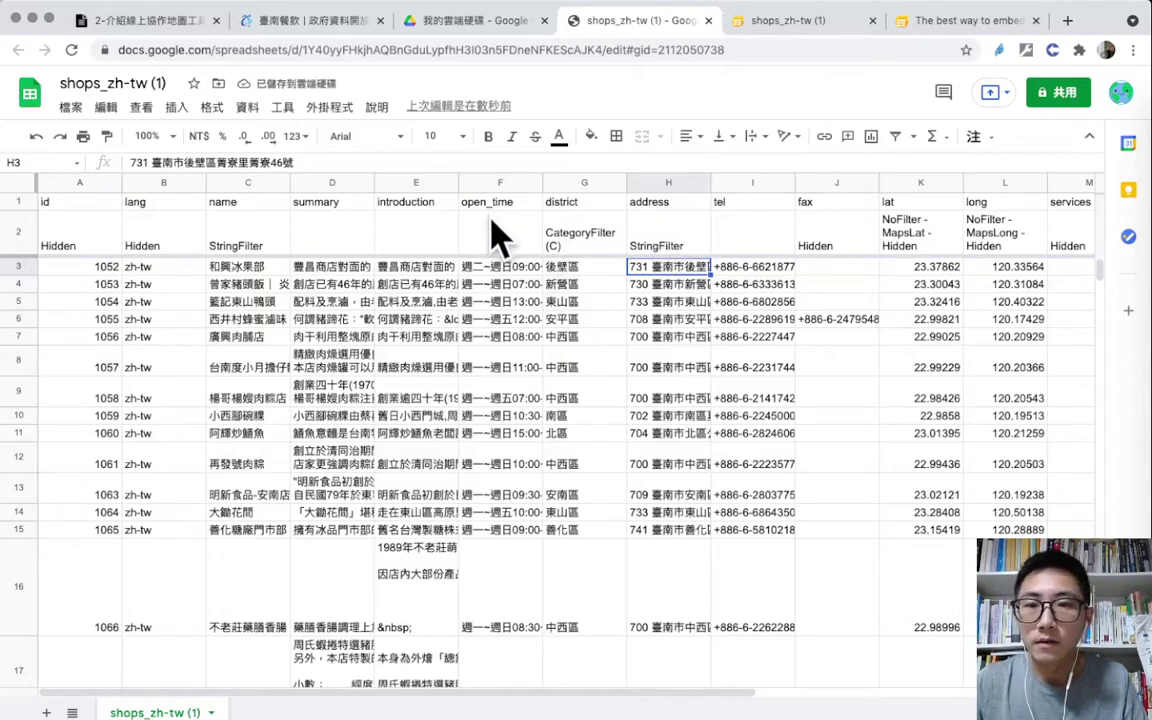
{"action": "left_click", "coordinate": [485, 242]}
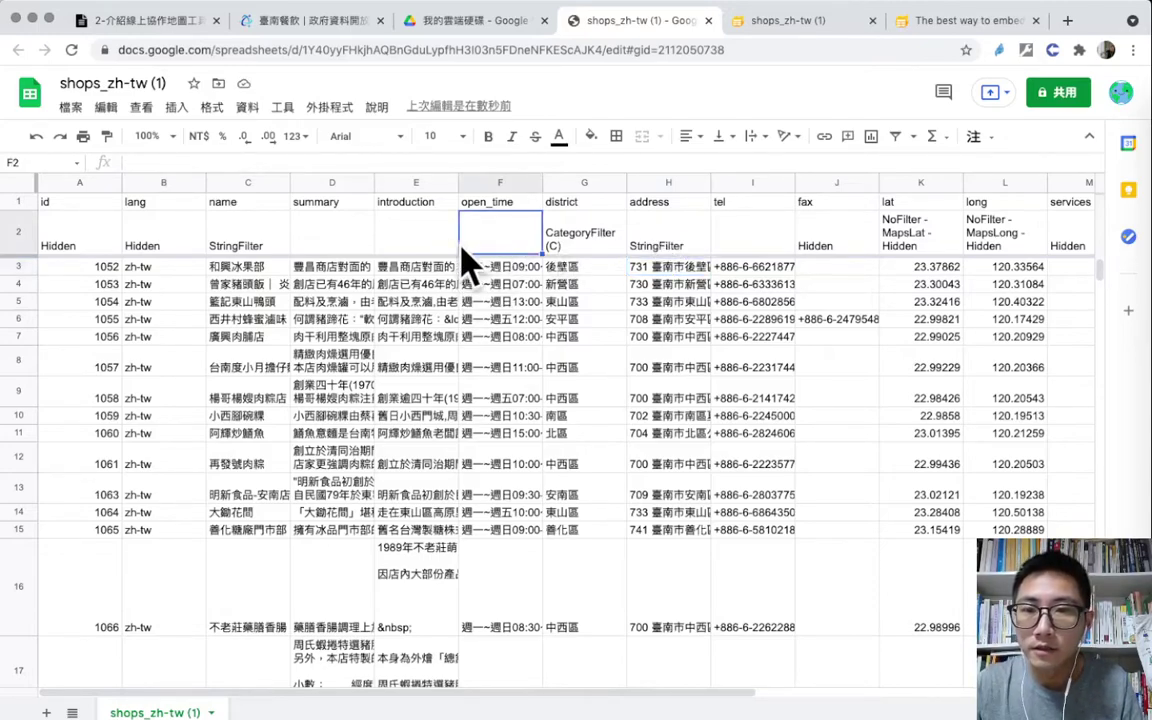
{"action": "left_click", "coordinate": [430, 245]}
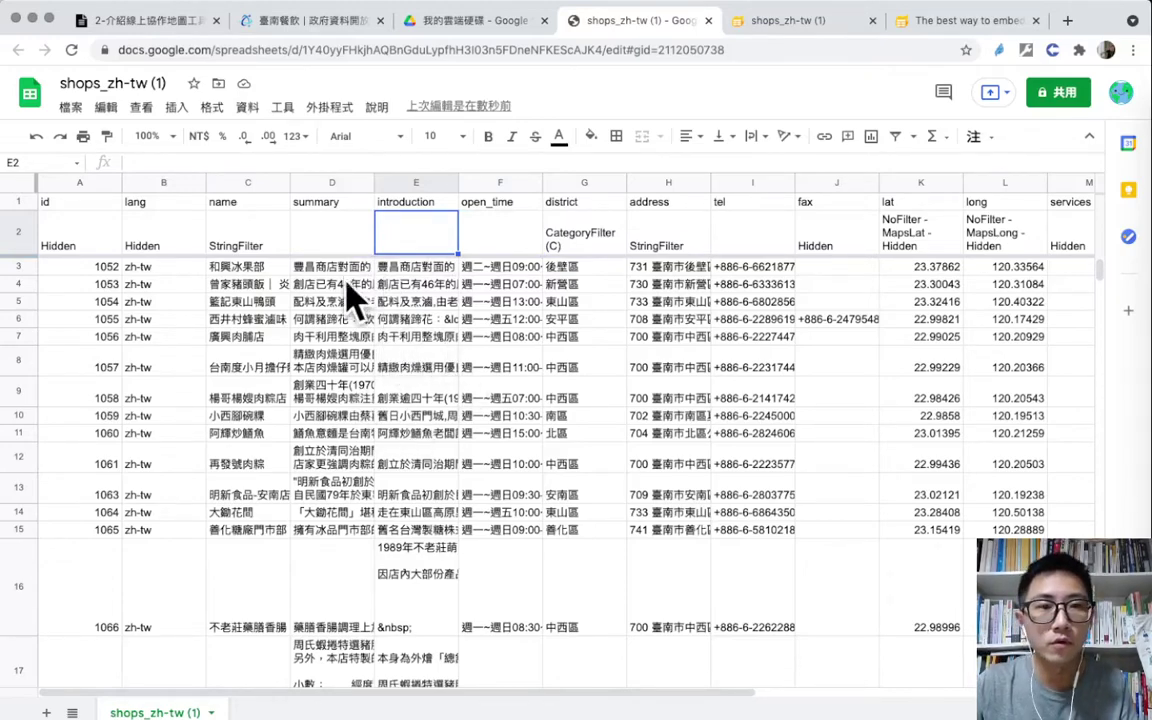
{"action": "left_click", "coordinate": [13, 230]}
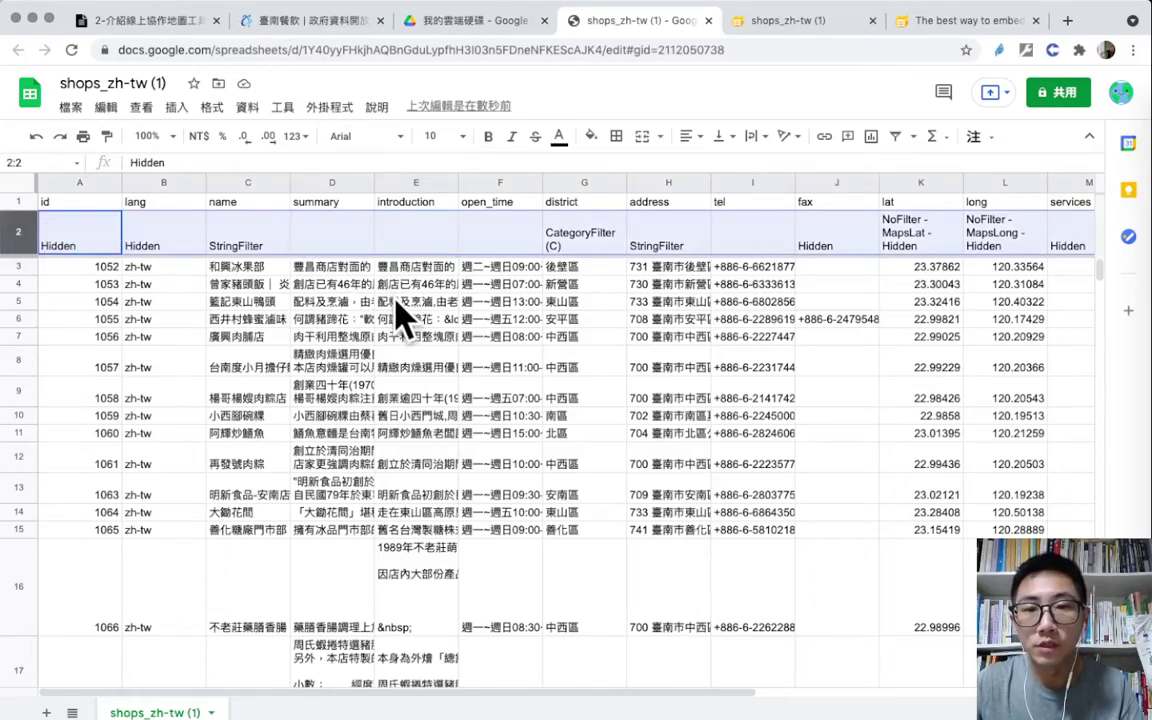
Switch to the Awesome Table app, refresh its preview and check the filter bar, the district option list and the table columns
{"action": "left_click", "coordinate": [775, 24]}
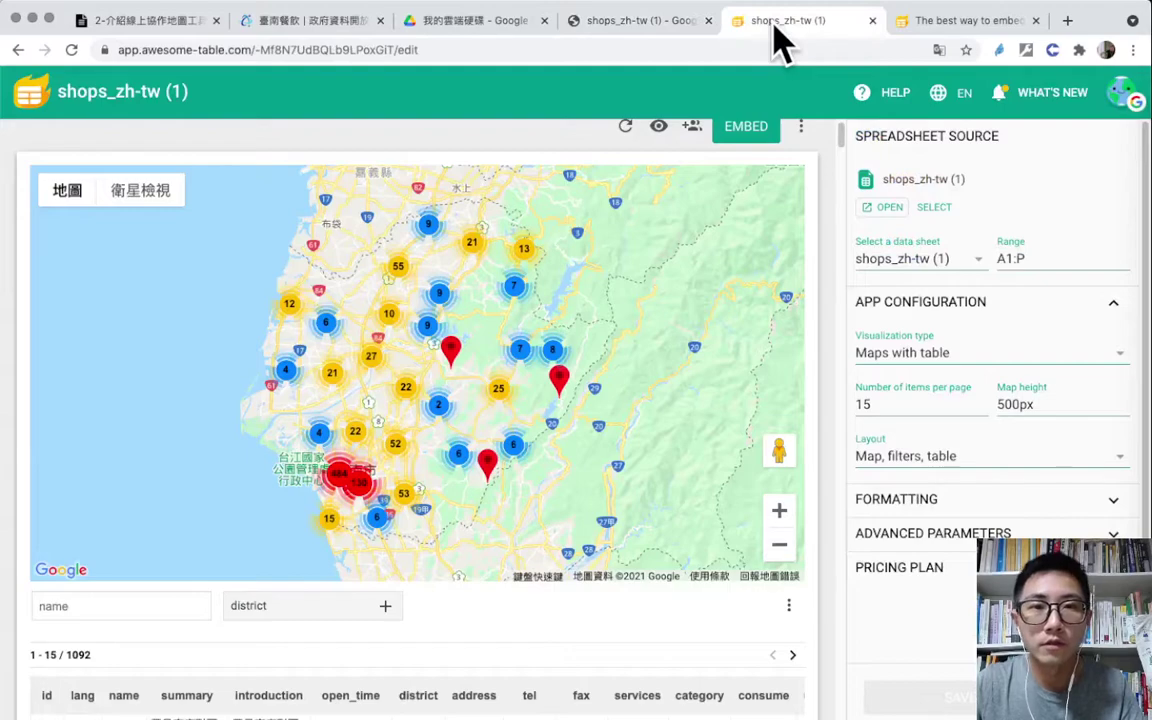
{"action": "left_click", "coordinate": [626, 127]}
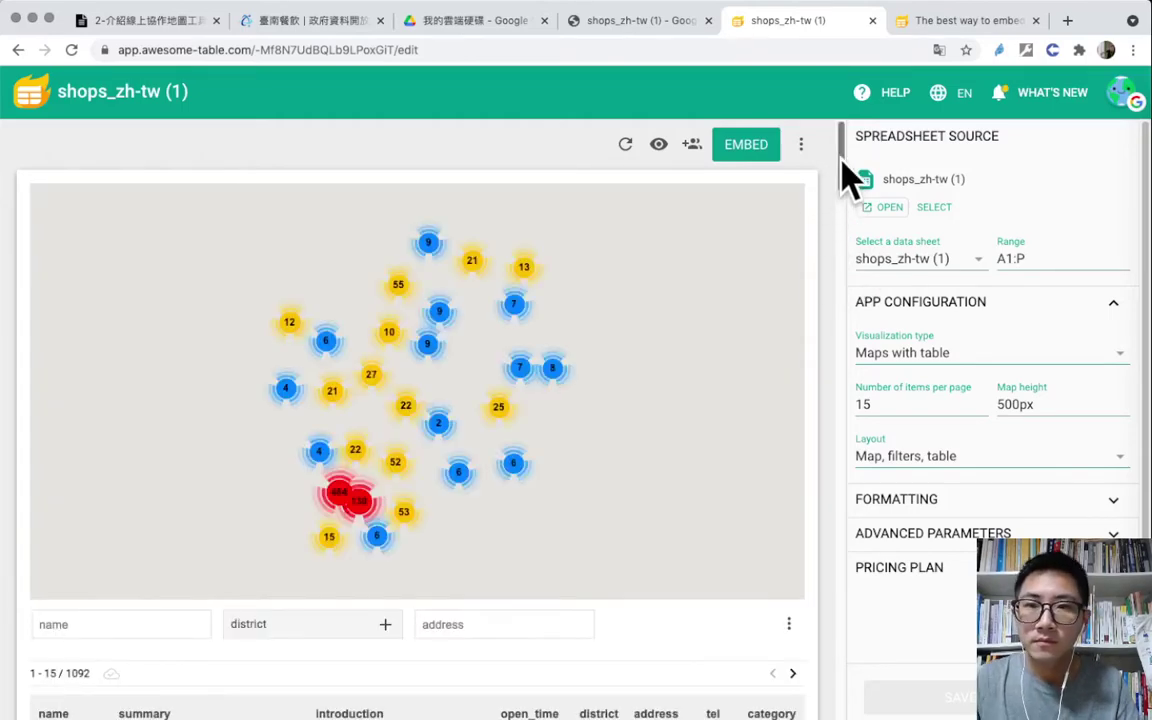
{"action": "left_click_drag", "start_coordinate": [842, 162], "coordinate": [842, 182]}
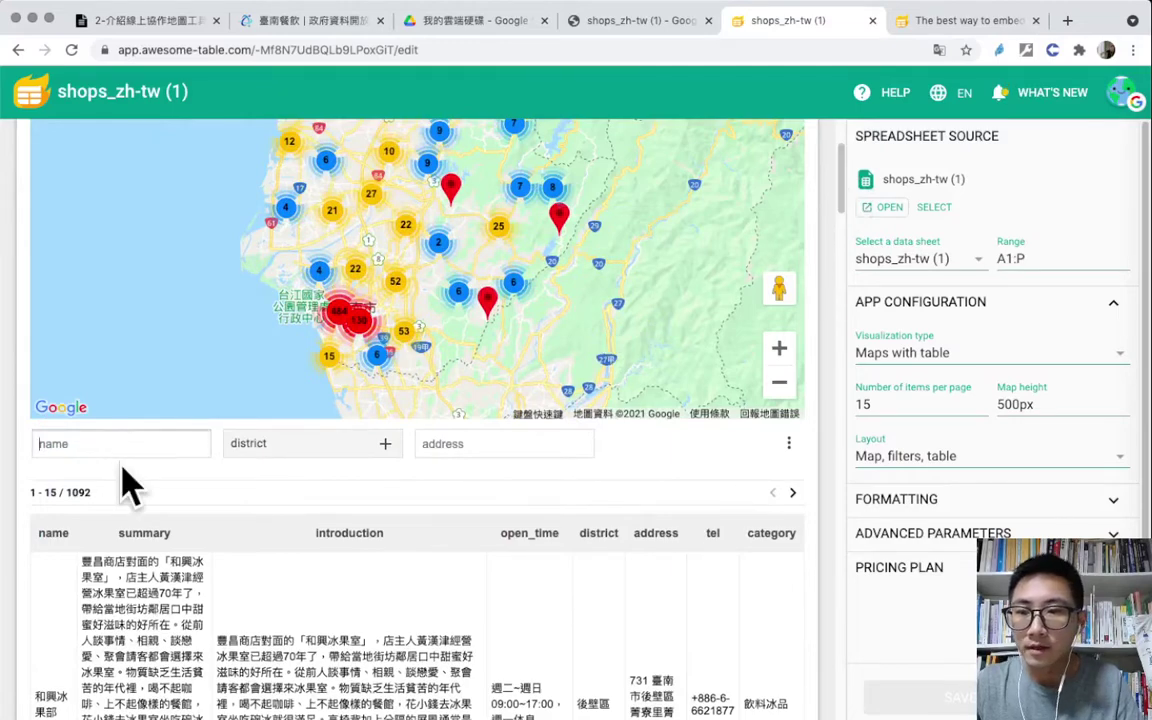
{"action": "left_click", "coordinate": [277, 443]}
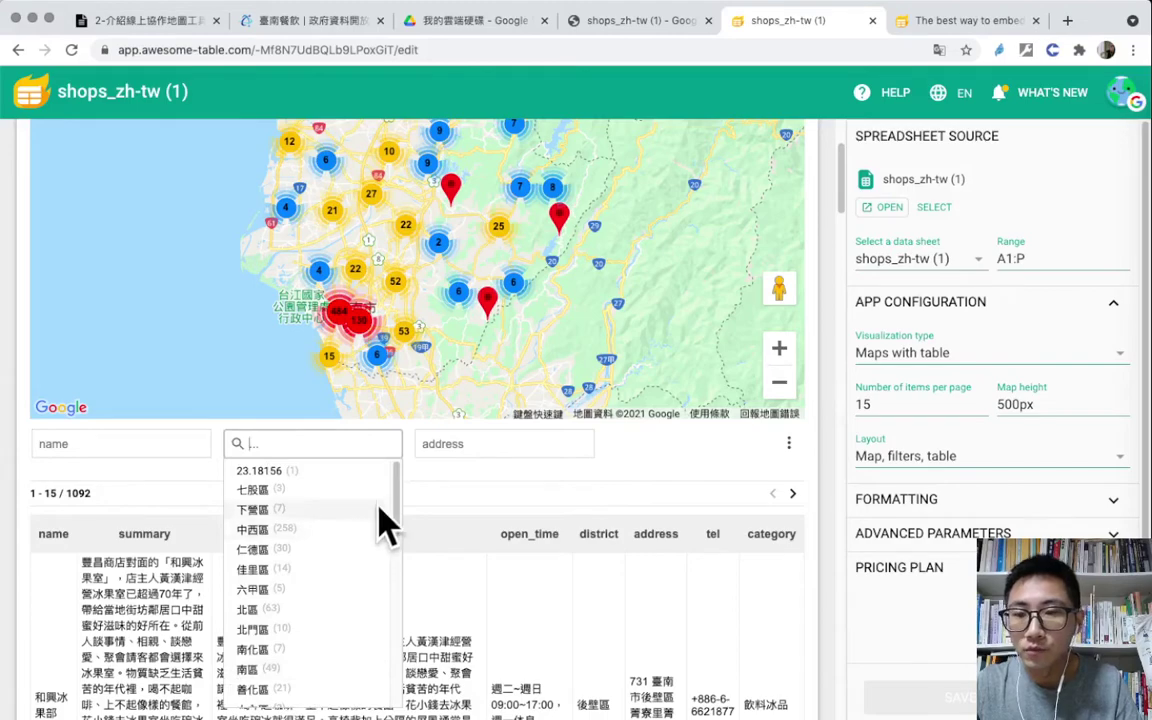
{"action": "left_click", "coordinate": [458, 478]}
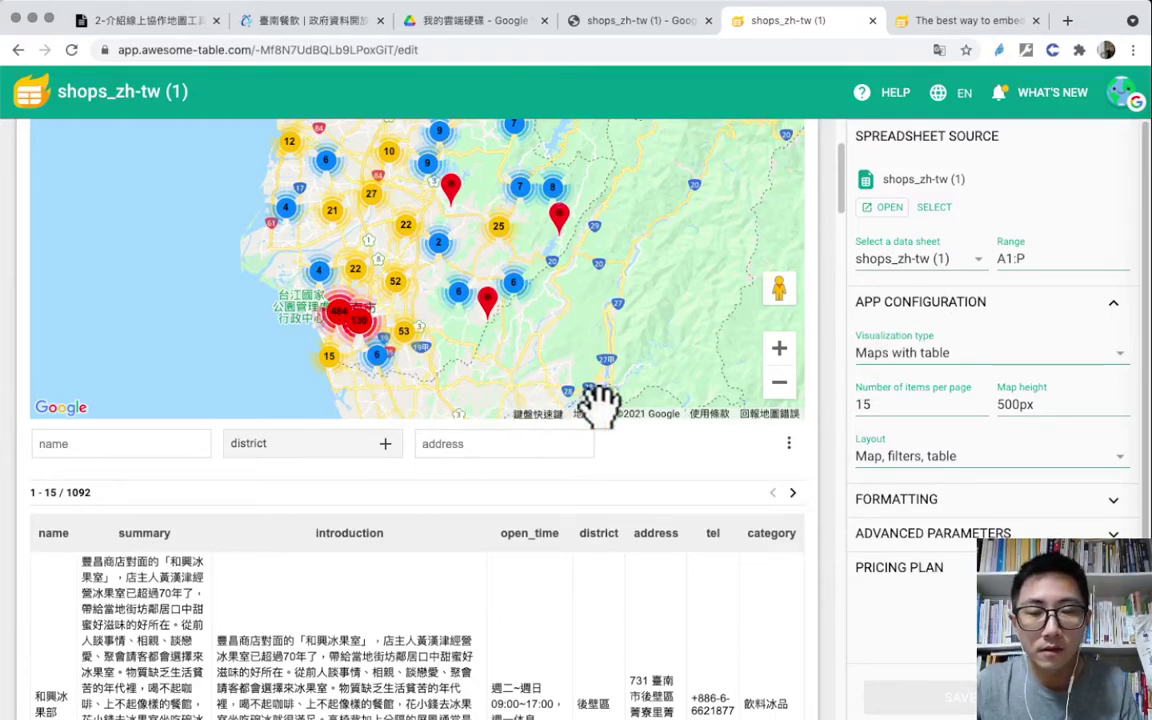
Try 1 item per page in the app configuration, save it and check the table preview
{"action": "scroll", "coordinate": [795, 470], "scroll_direction": "down", "scroll_amount": 1}
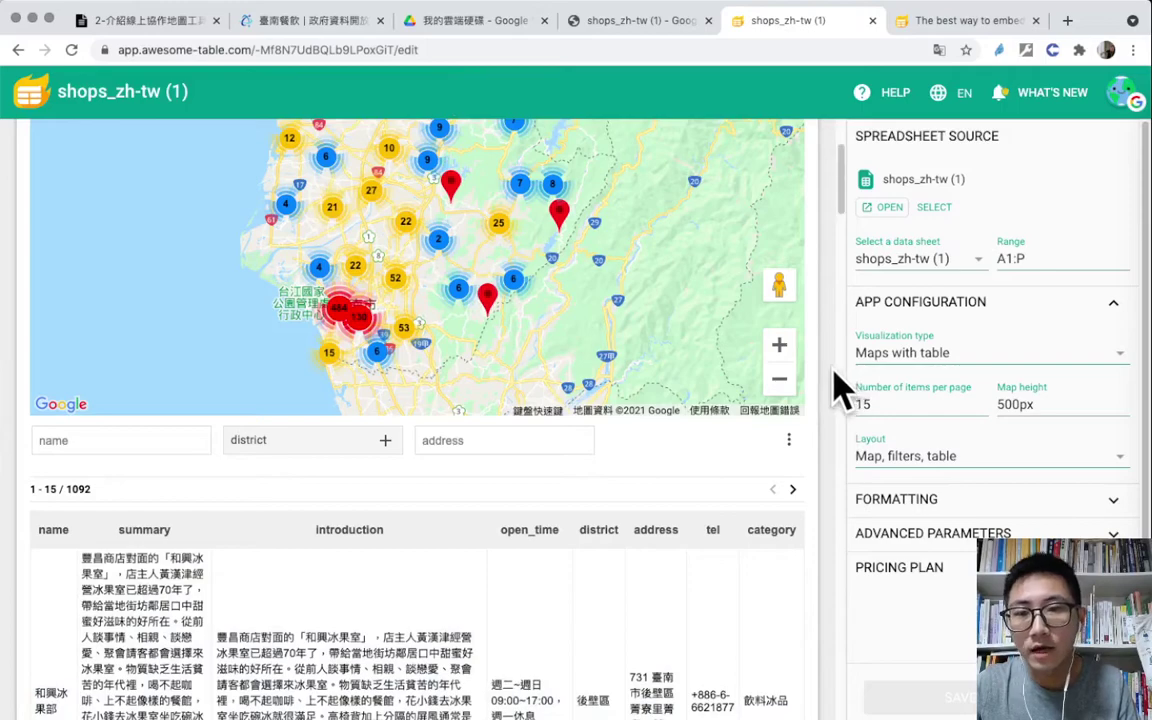
{"action": "scroll", "coordinate": [836, 385], "scroll_direction": "up", "scroll_amount": 1}
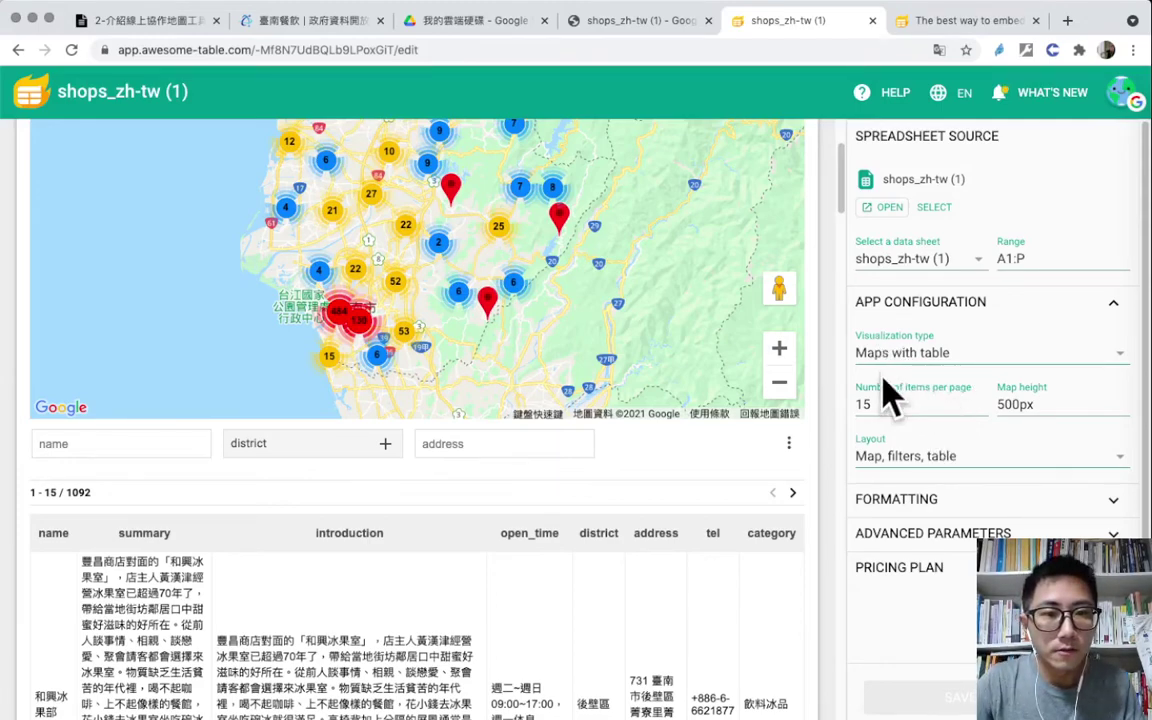
{"action": "scroll", "coordinate": [828, 435], "scroll_direction": "down", "scroll_amount": 1}
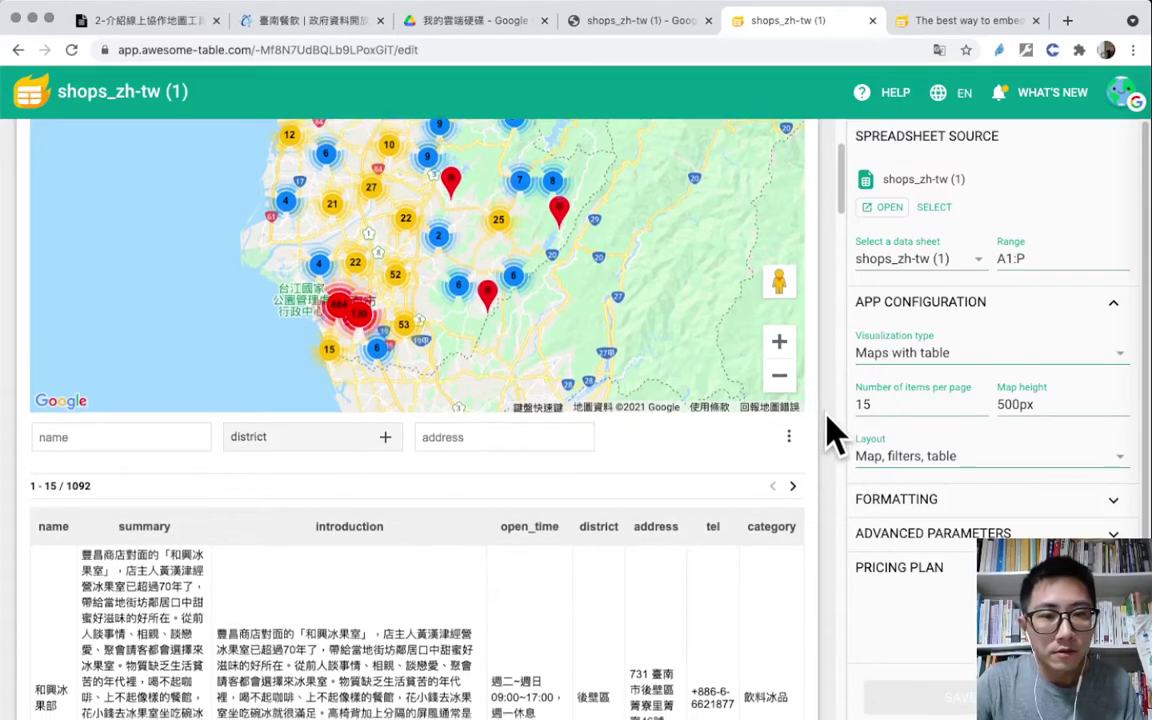
{"action": "scroll", "coordinate": [828, 435], "scroll_direction": "down", "scroll_amount": 3}
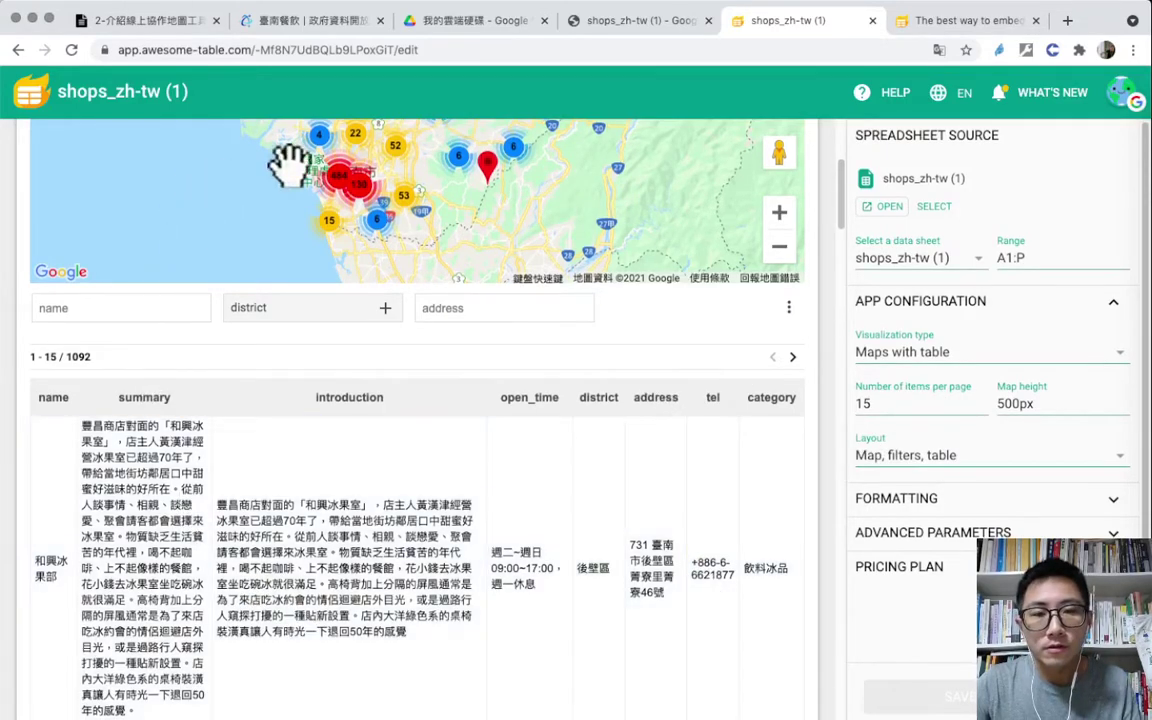
{"action": "left_click", "coordinate": [877, 403]}
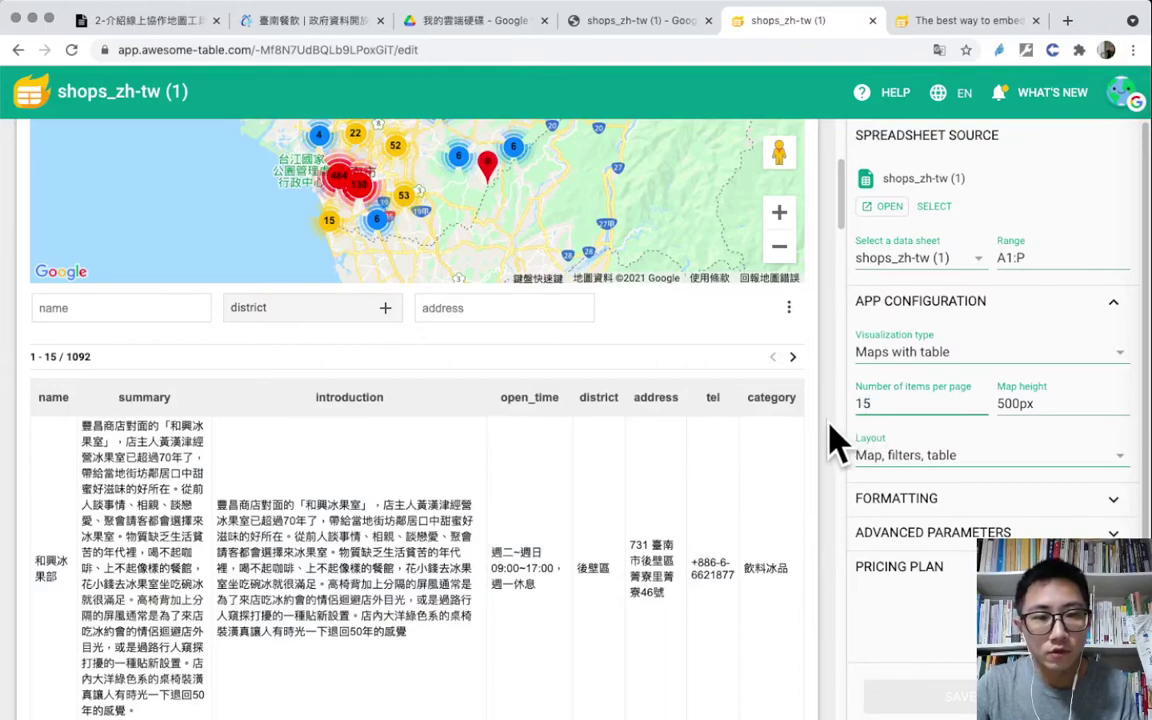
{"action": "key", "text": "BackSpace"}
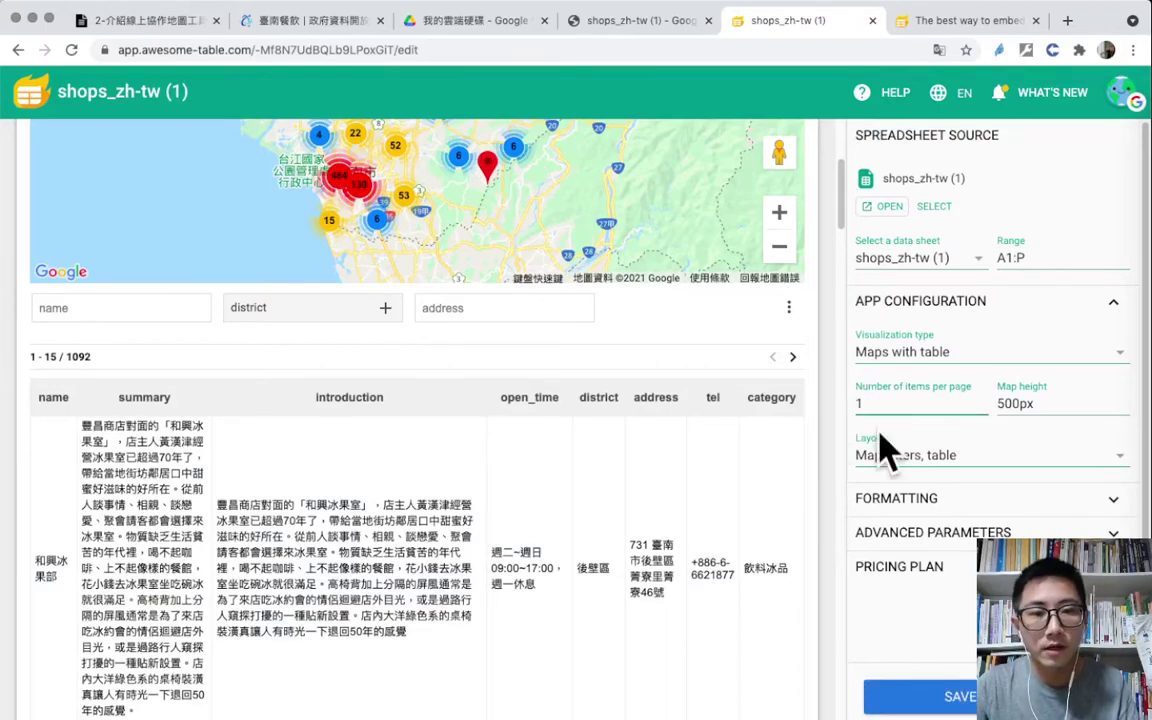
{"action": "left_click", "coordinate": [951, 695]}
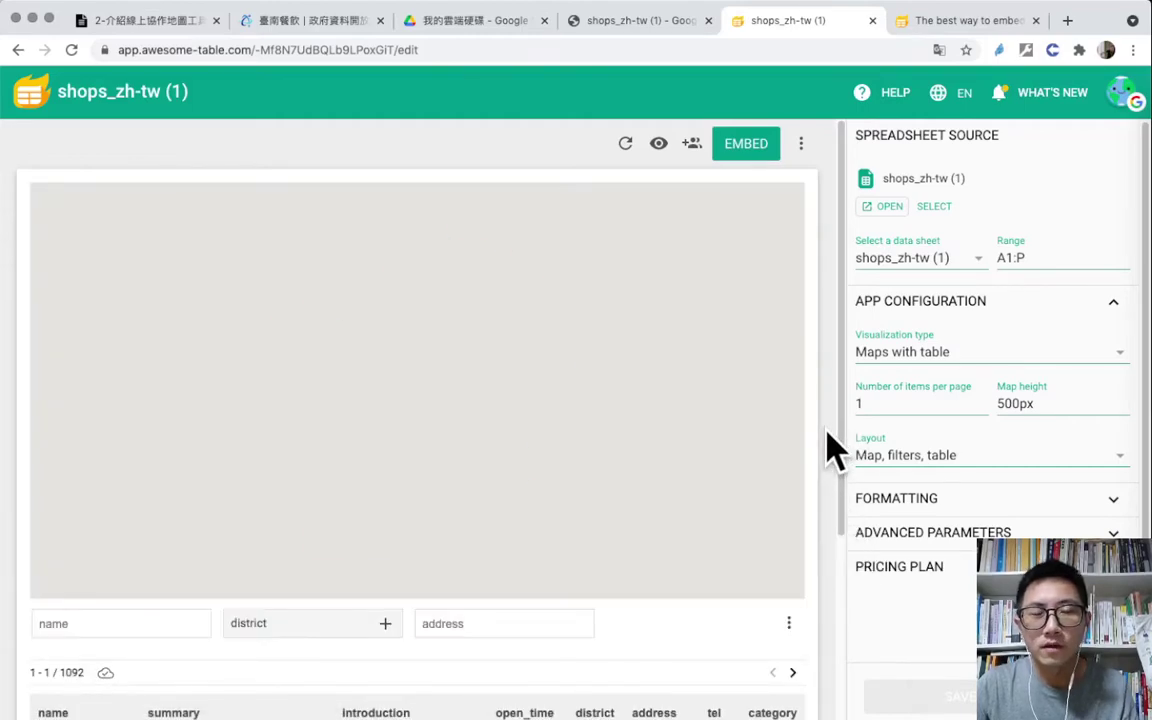
{"action": "scroll", "coordinate": [836, 450], "scroll_direction": "down", "scroll_amount": 3}
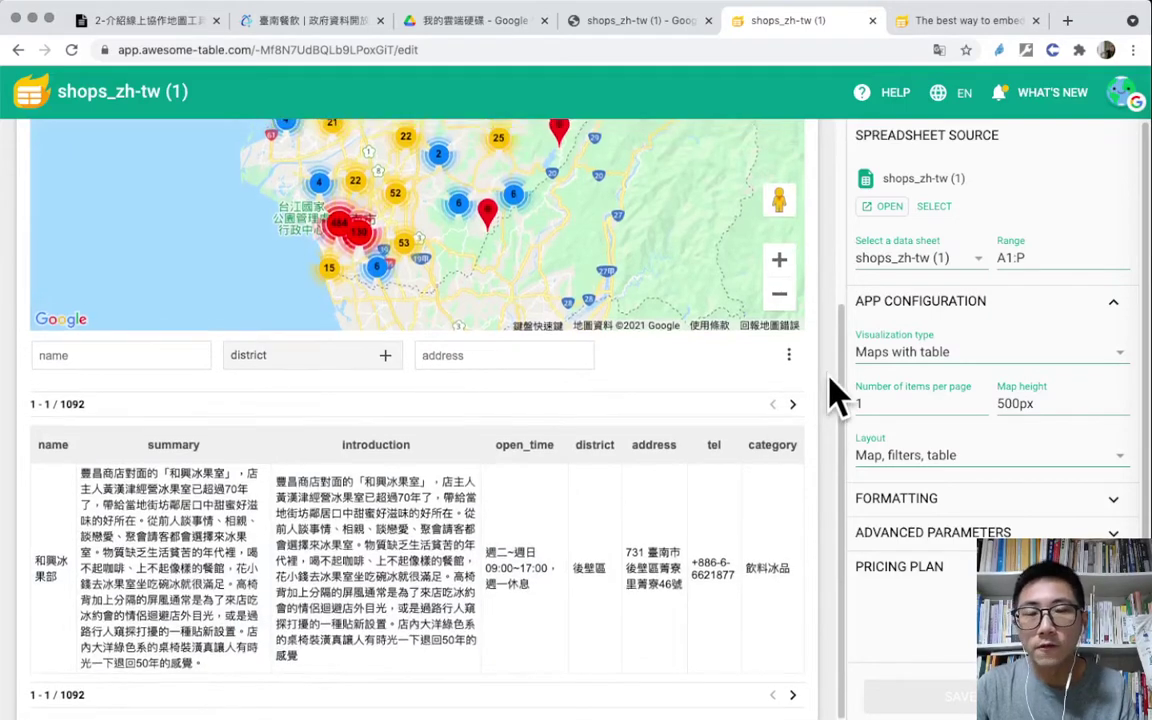
{"action": "scroll", "coordinate": [836, 400], "scroll_direction": "up", "scroll_amount": 1}
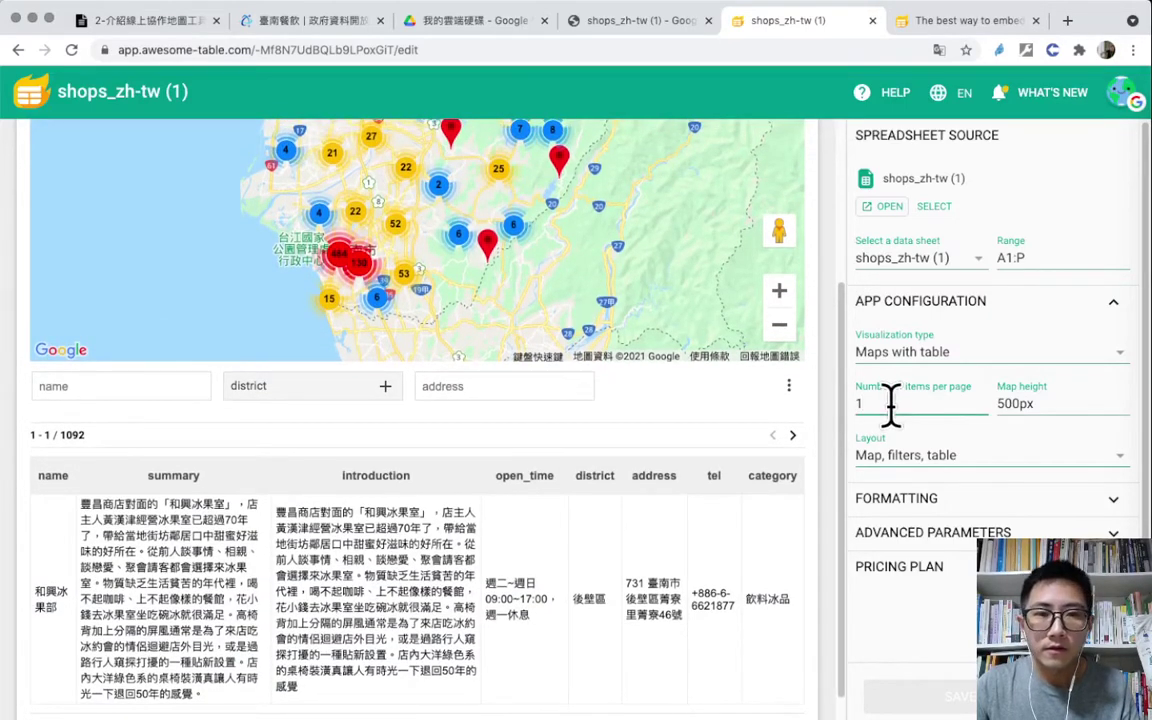
Set the number of items per page back to 15, save the app and look over its Formatting options
{"action": "type", "text": "5"}
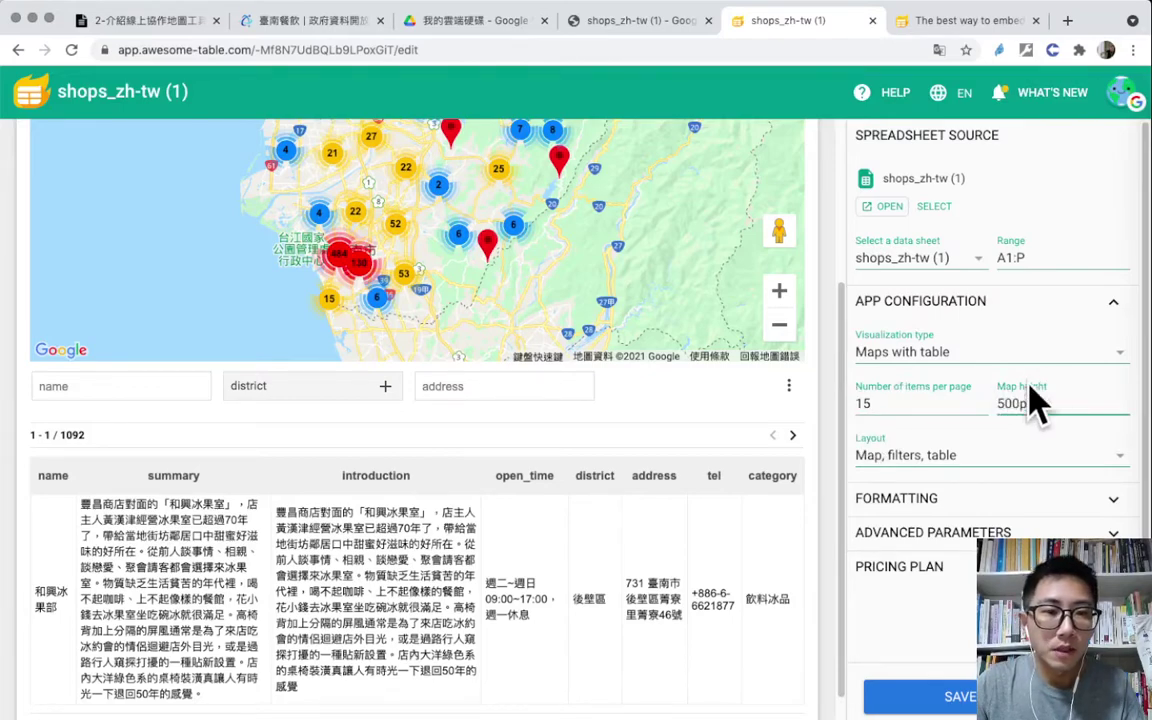
{"action": "scroll", "coordinate": [822, 411], "scroll_direction": "up", "scroll_amount": 3}
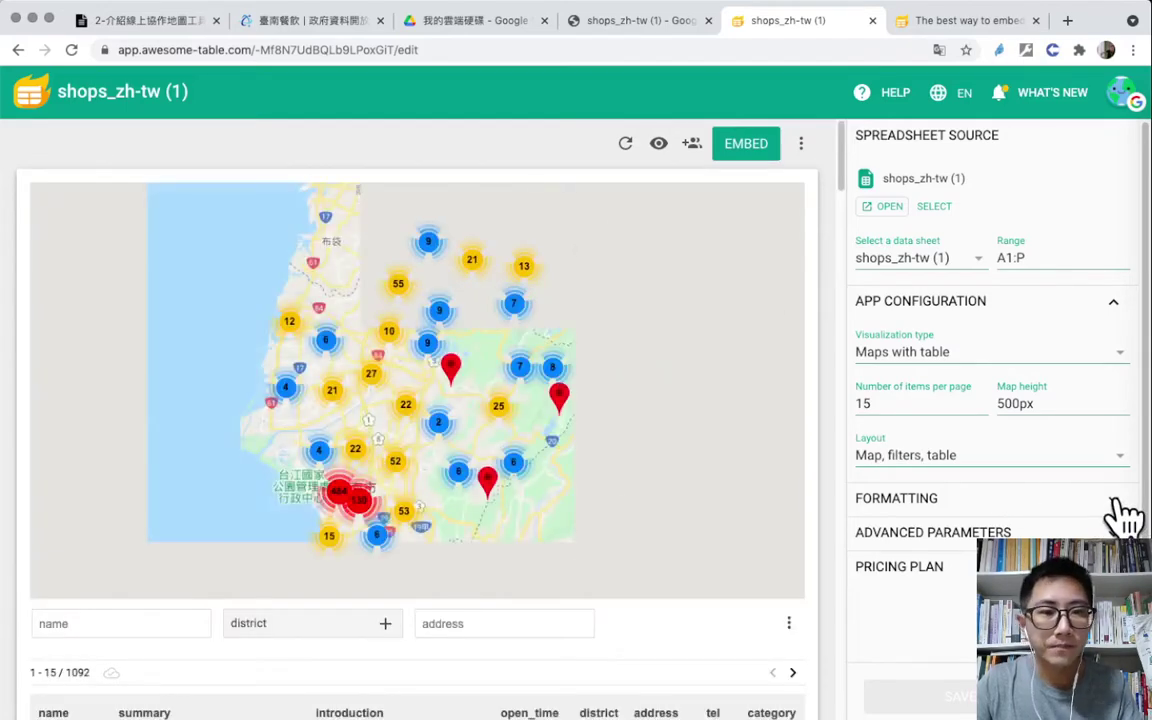
{"action": "left_click", "coordinate": [1115, 500]}
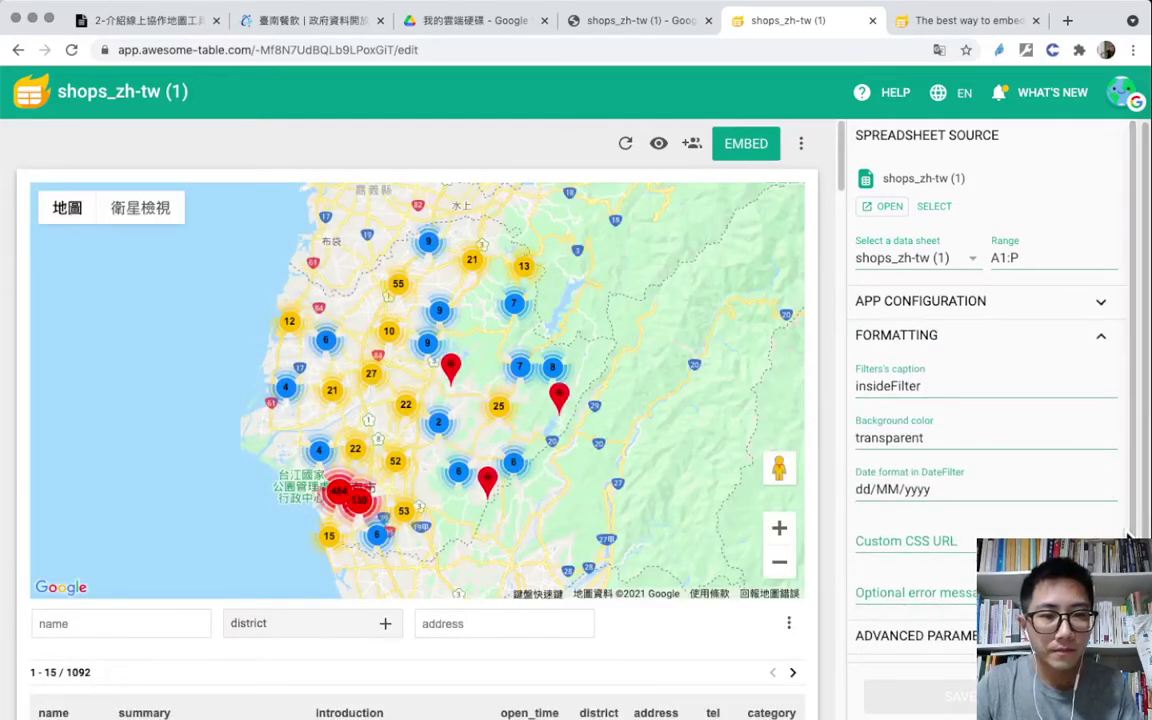
{"action": "left_click", "coordinate": [1102, 335]}
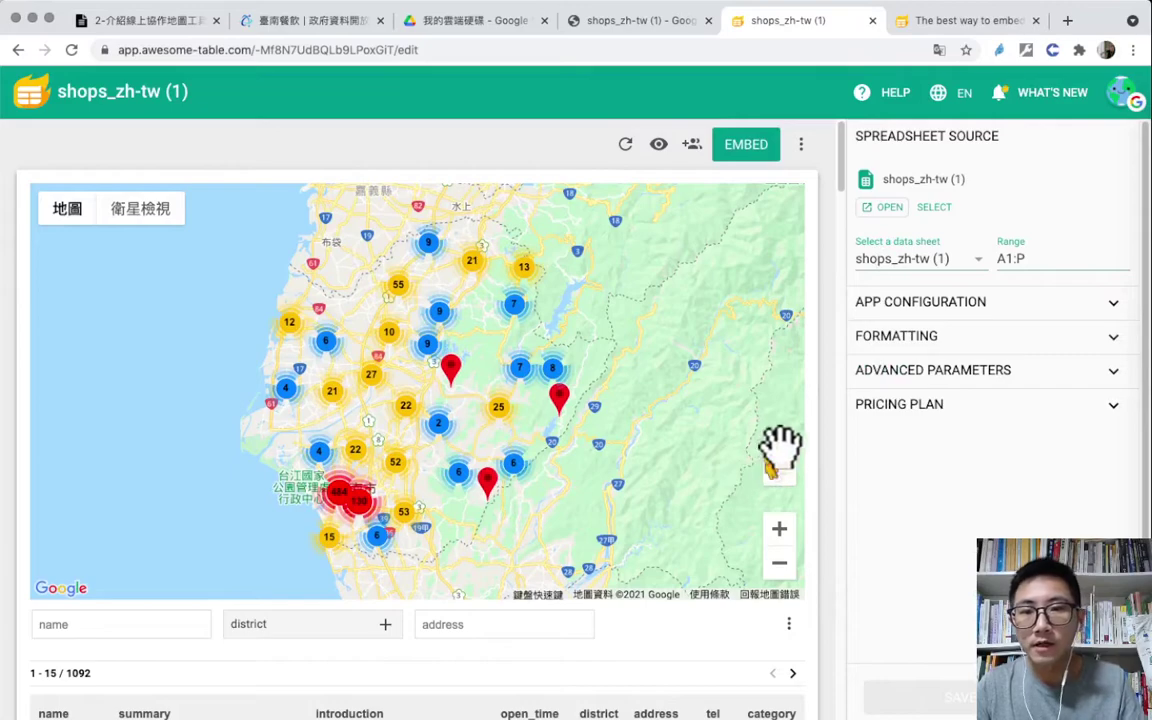
Open the app's full view page and check its map, name and address filters, and district option list
{"action": "left_click", "coordinate": [659, 146]}
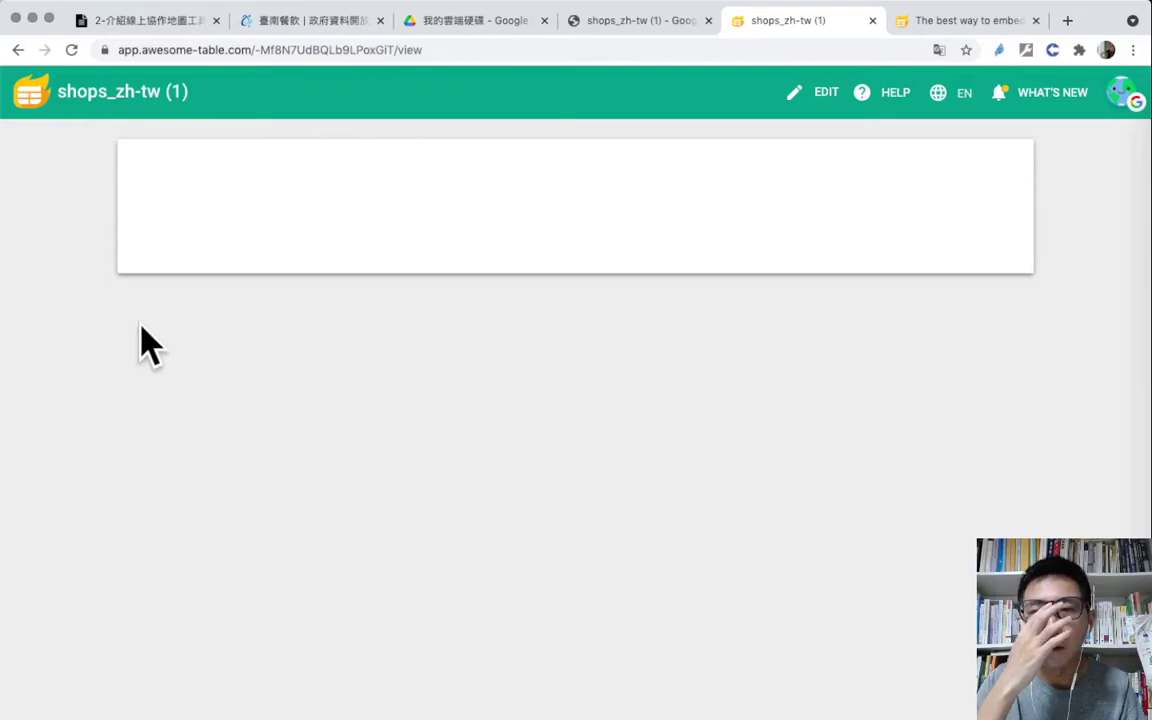
{"action": "scroll", "coordinate": [103, 334], "scroll_direction": "down", "scroll_amount": 2}
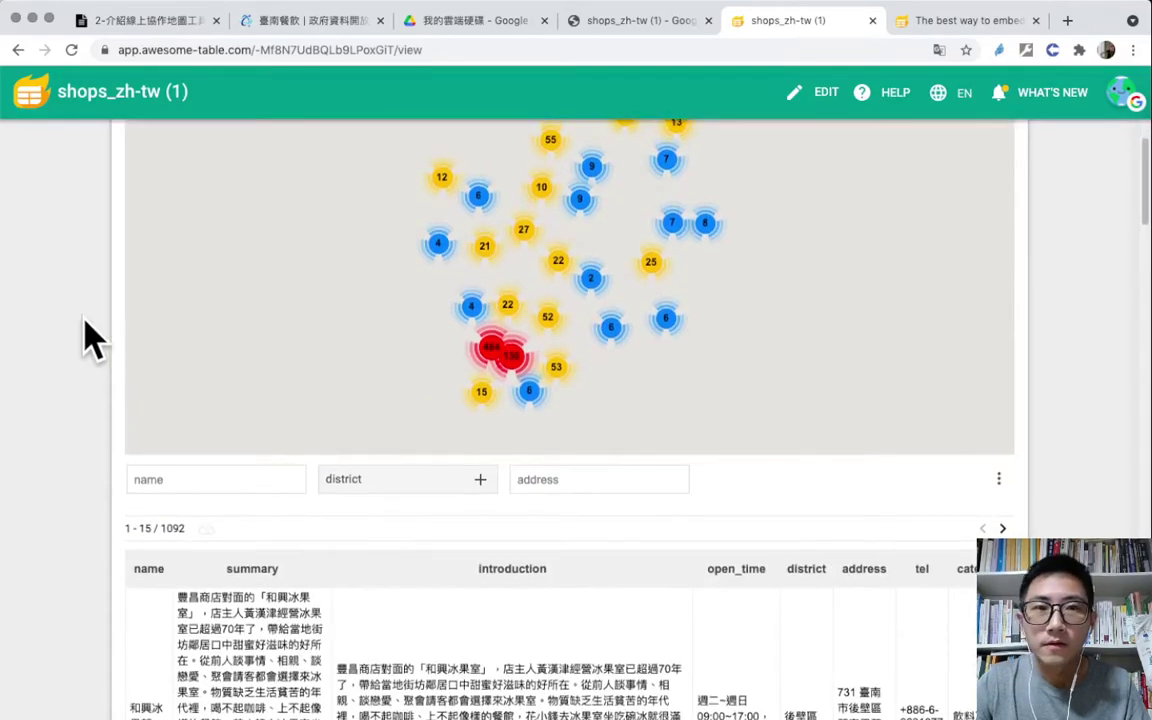
{"action": "scroll", "coordinate": [73, 334], "scroll_direction": "up", "scroll_amount": 2}
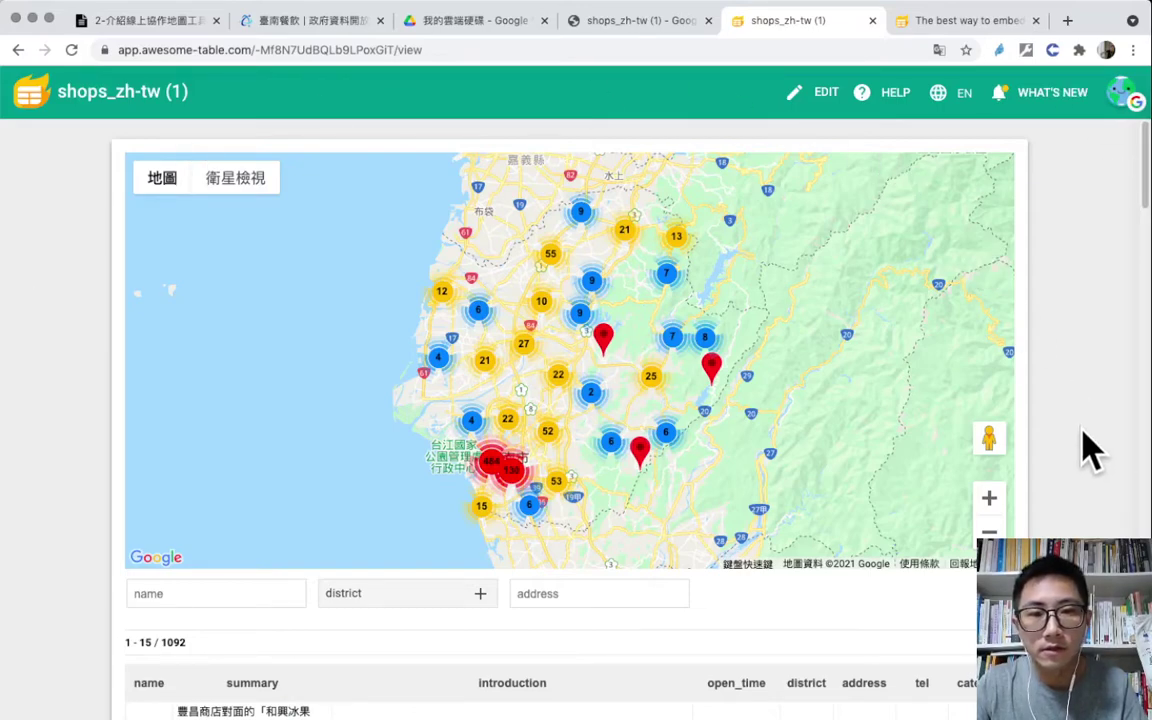
{"action": "scroll", "coordinate": [1090, 452], "scroll_direction": "down", "scroll_amount": 1}
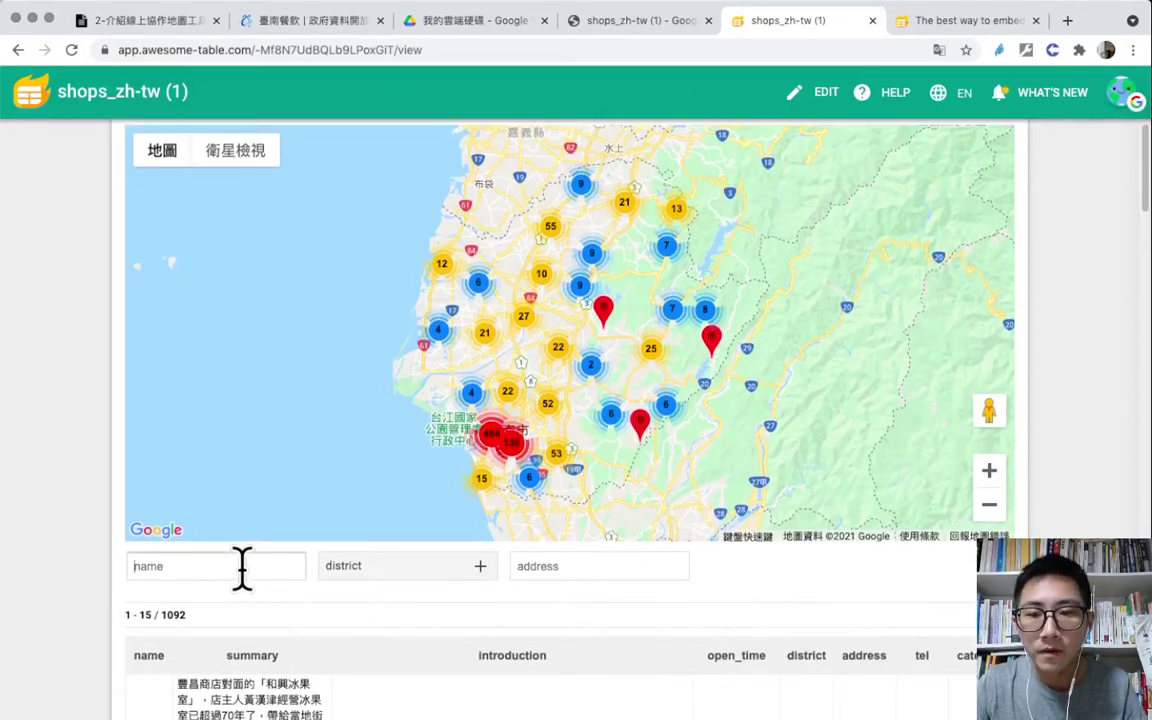
{"action": "left_click", "coordinate": [543, 566]}
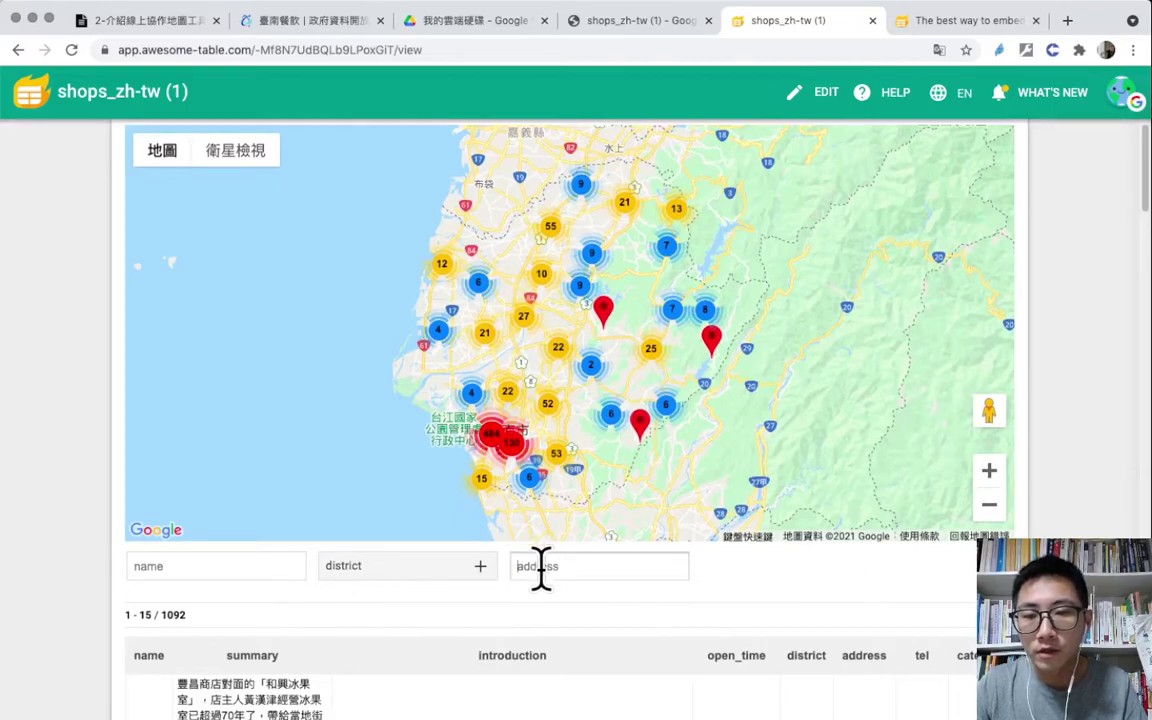
{"action": "left_click", "coordinate": [474, 567]}
{"action": "scroll", "coordinate": [437, 660], "scroll_direction": "down", "scroll_amount": 3}
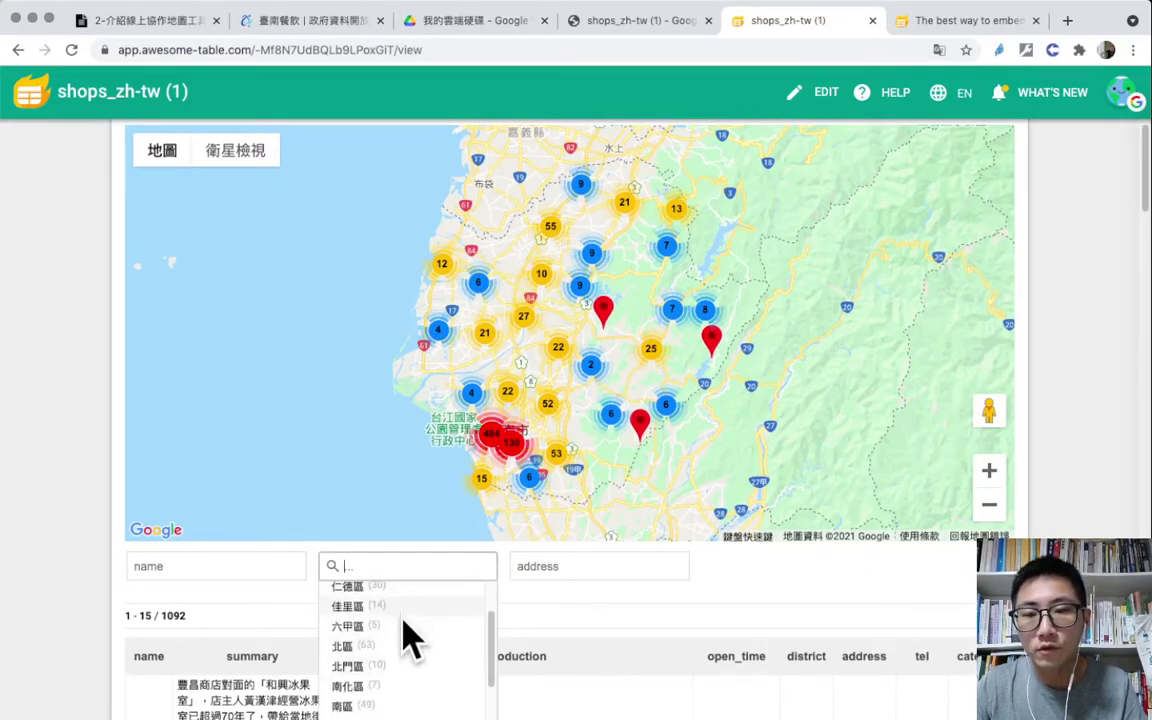
{"action": "left_click", "coordinate": [85, 537]}
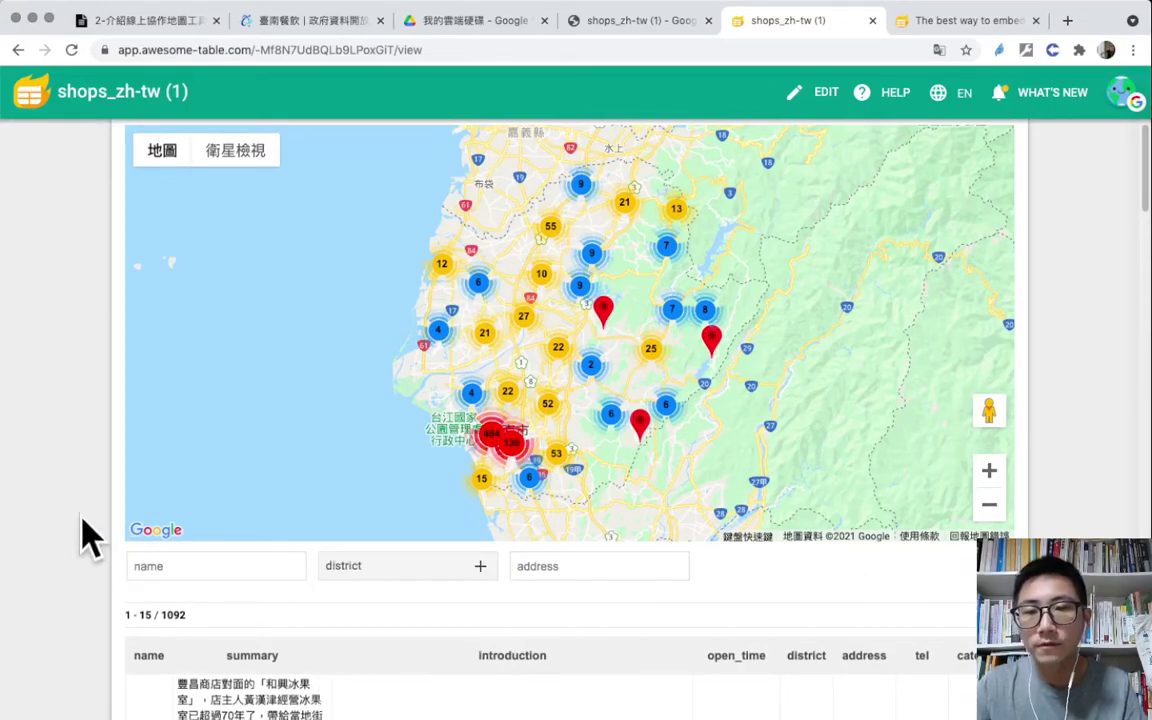
Examine the shop markers around 善化區 on the map, down to the one at 南科贊美酒店
{"action": "scroll", "coordinate": [502, 398], "scroll_direction": "up", "scroll_amount": 1}
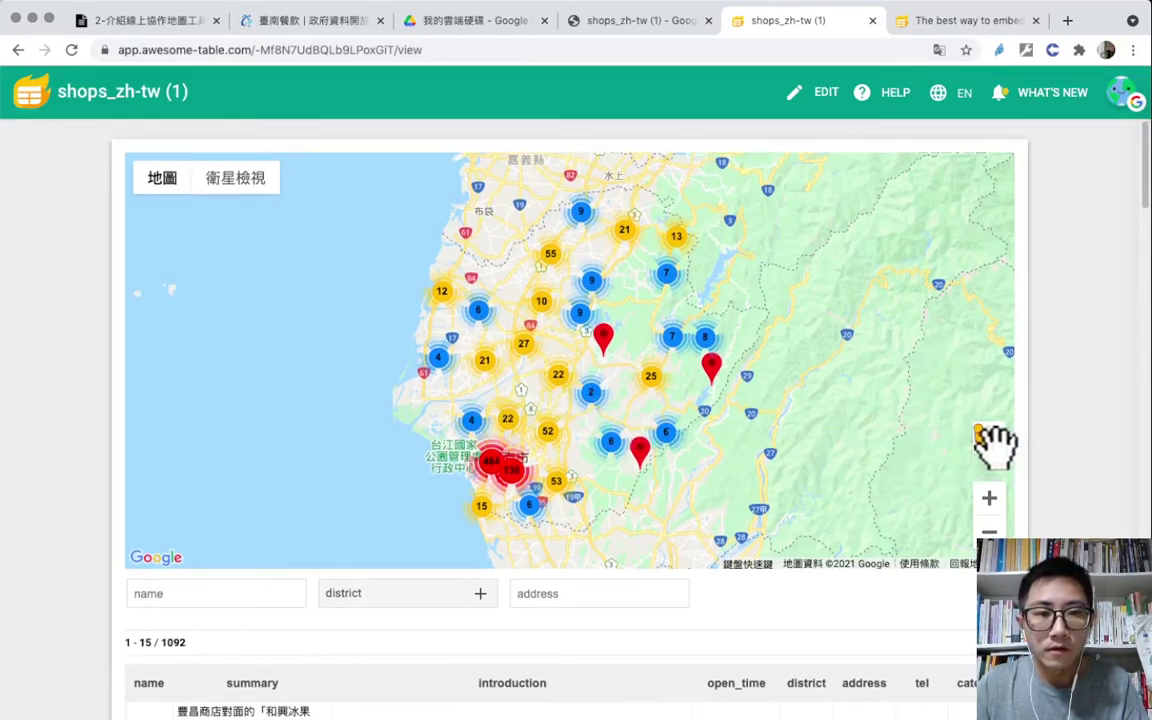
{"action": "left_click", "coordinate": [989, 499]}
{"action": "left_click", "coordinate": [989, 499]}
{"action": "left_click", "coordinate": [989, 499]}
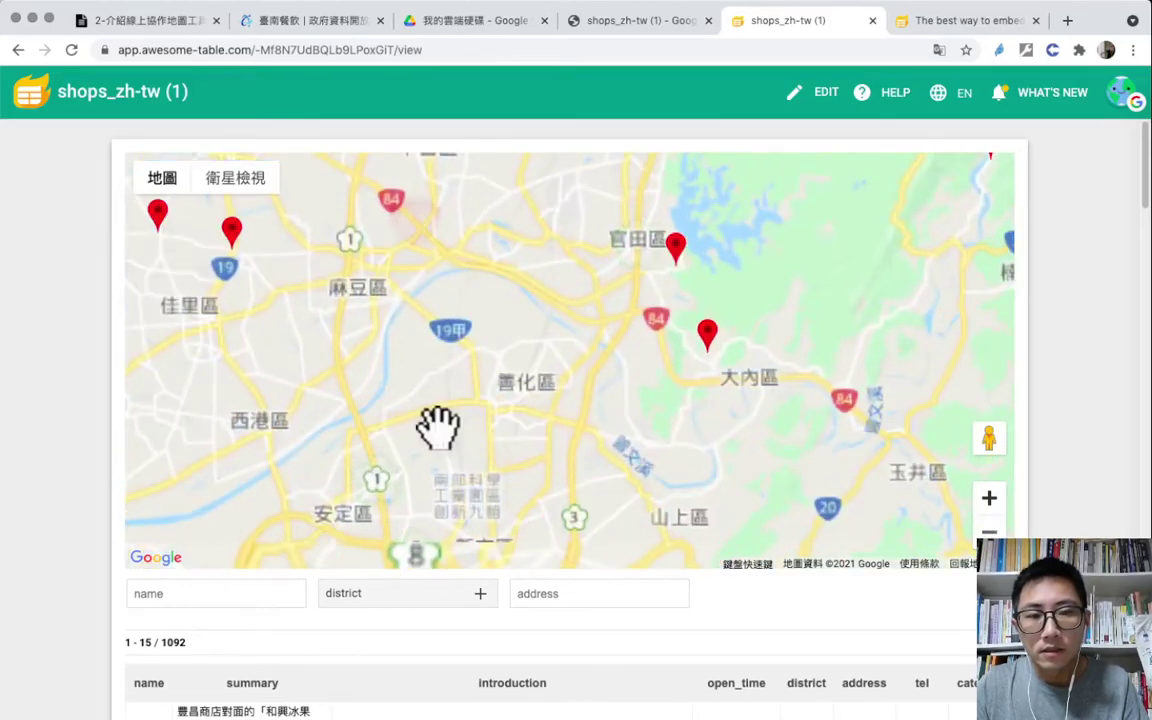
{"action": "left_click_drag", "start_coordinate": [438, 428], "coordinate": [483, 389]}
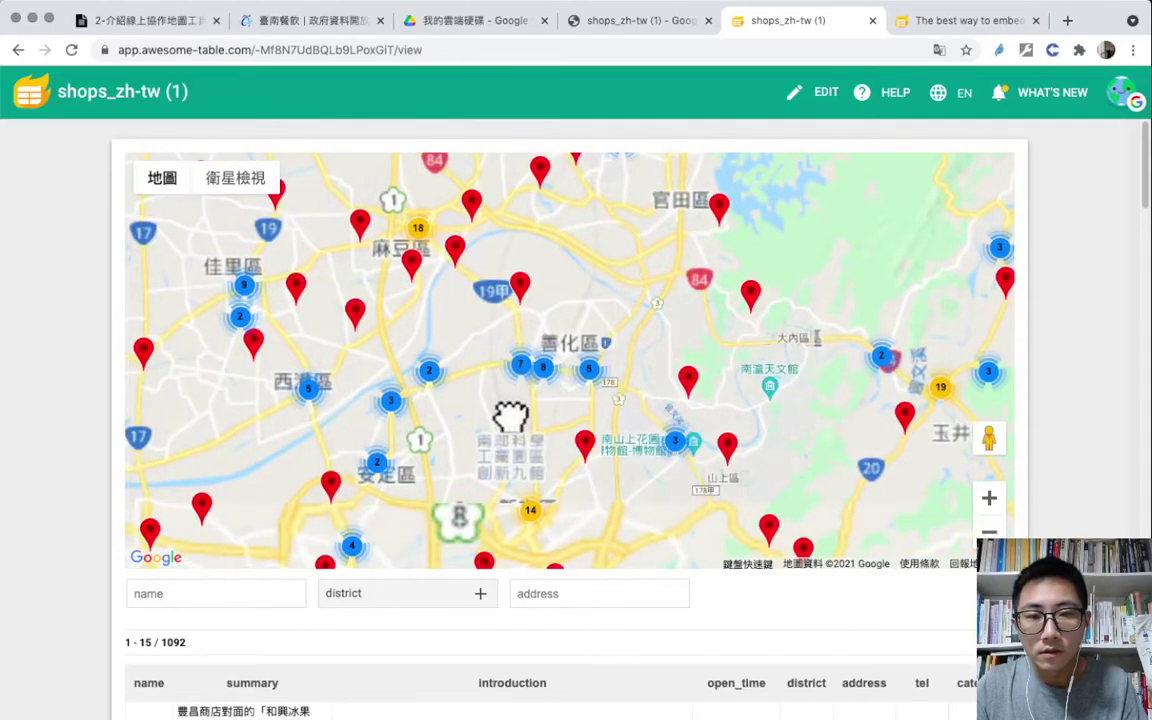
{"action": "left_click", "coordinate": [990, 500]}
{"action": "left_click", "coordinate": [990, 500]}
{"action": "left_click", "coordinate": [990, 500]}
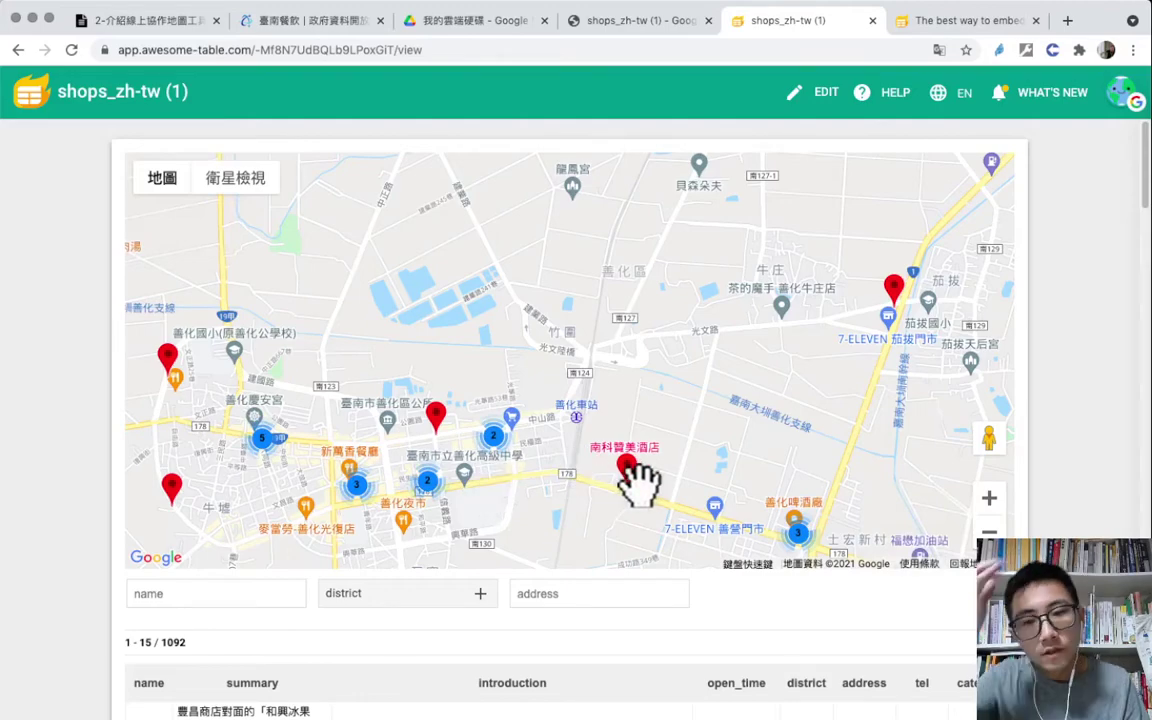
{"action": "left_click_drag", "start_coordinate": [637, 490], "coordinate": [607, 283]}
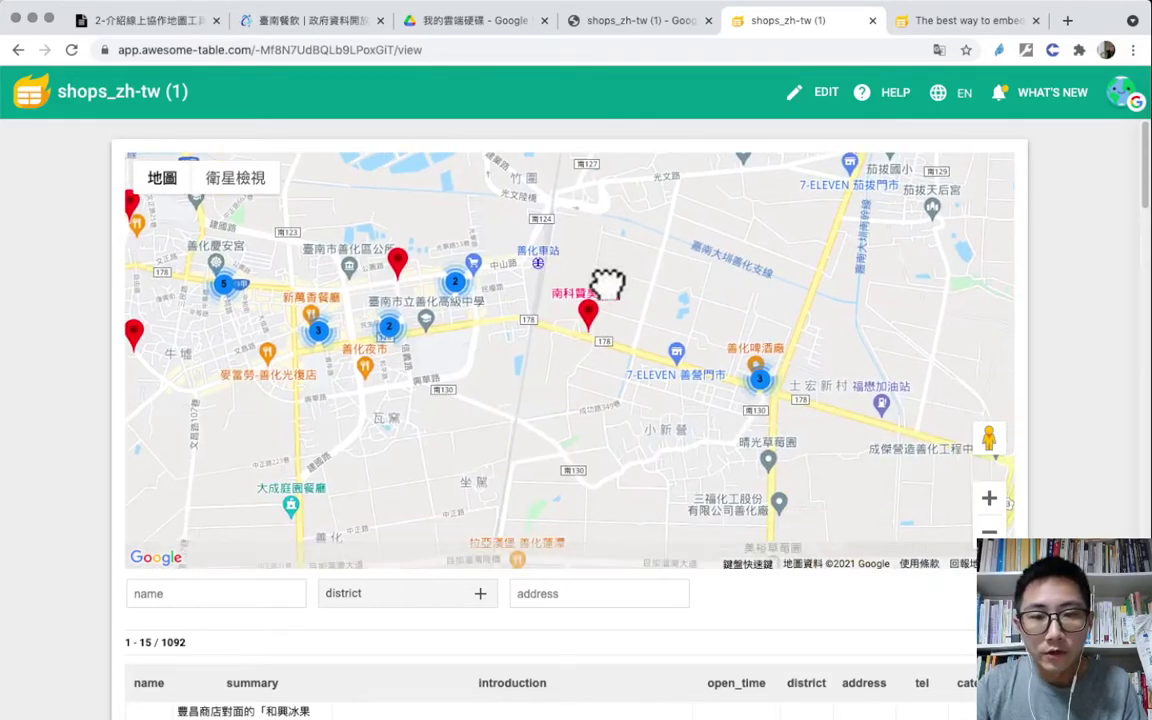
Inspect the road beside the 南科贊美酒店 marker in Street View, looking around the entrance, and return to the map
{"action": "left_click_drag", "start_coordinate": [983, 438], "coordinate": [571, 337]}
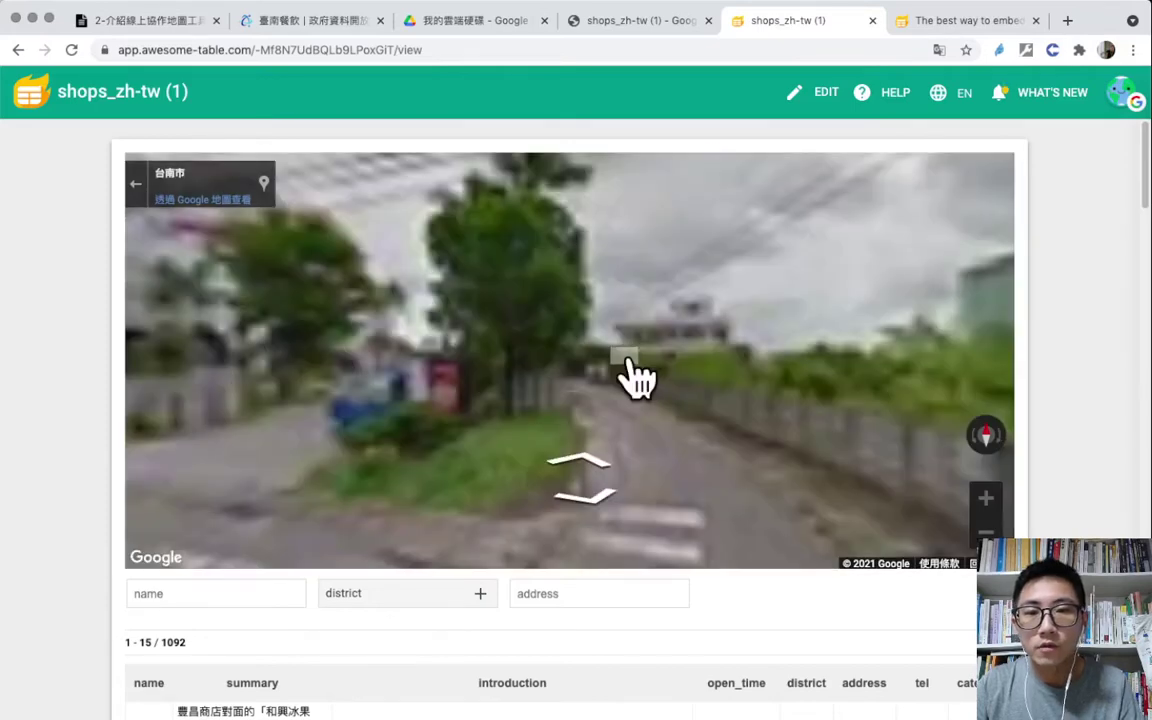
{"action": "left_click", "coordinate": [805, 380]}
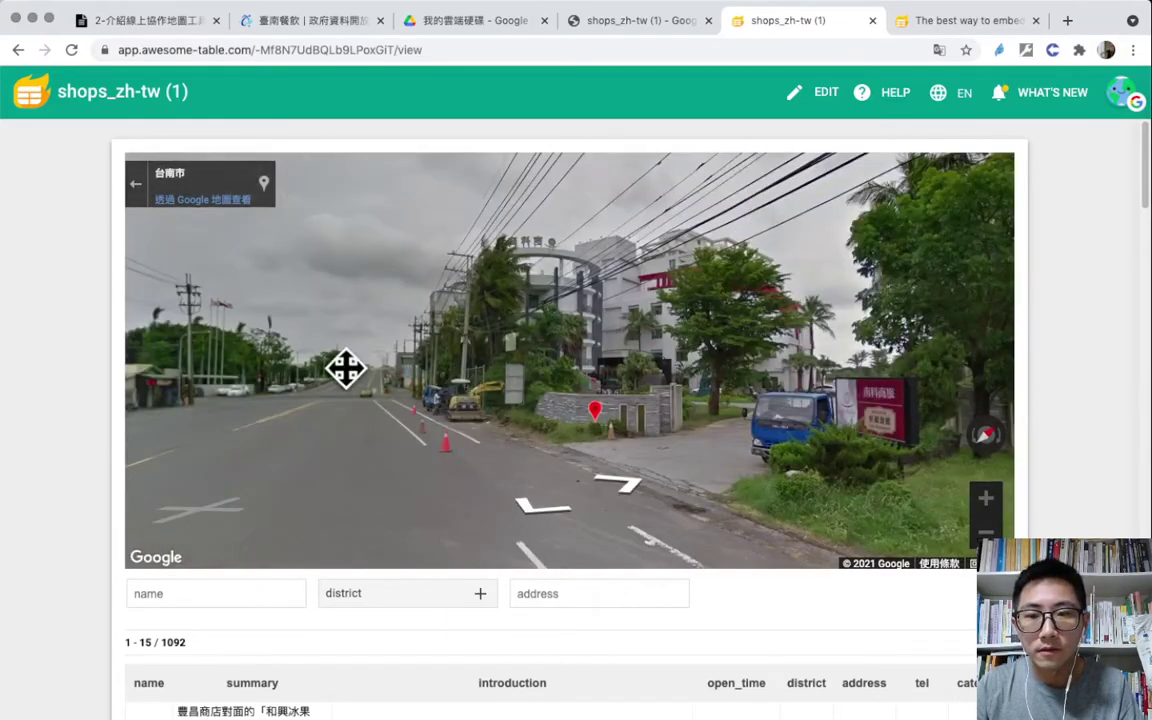
{"action": "left_click_drag", "start_coordinate": [345, 369], "coordinate": [458, 358]}
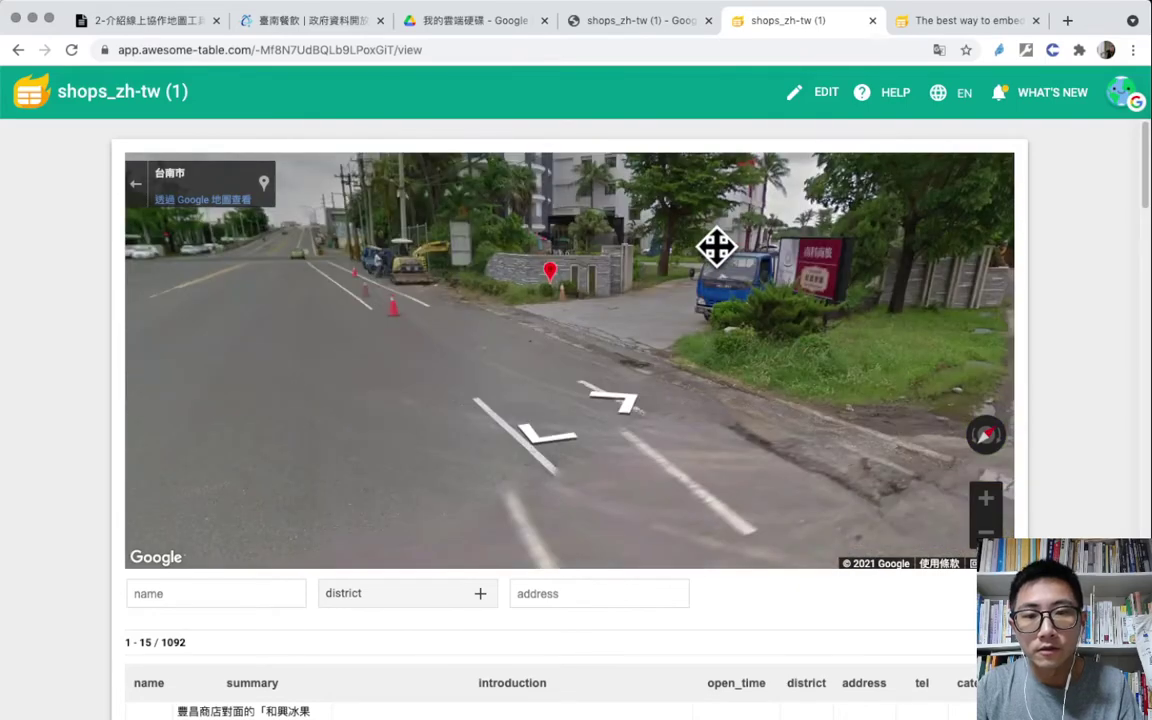
{"action": "left_click_drag", "start_coordinate": [718, 257], "coordinate": [764, 355]}
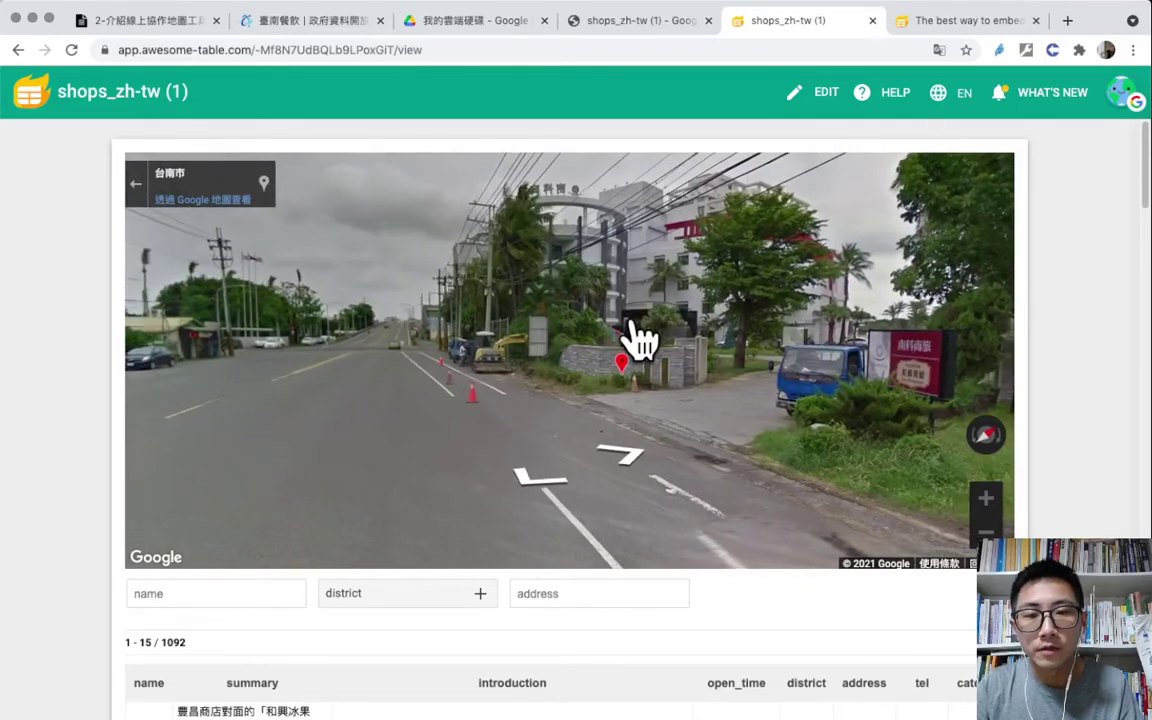
{"action": "left_click_drag", "start_coordinate": [640, 340], "coordinate": [725, 352]}
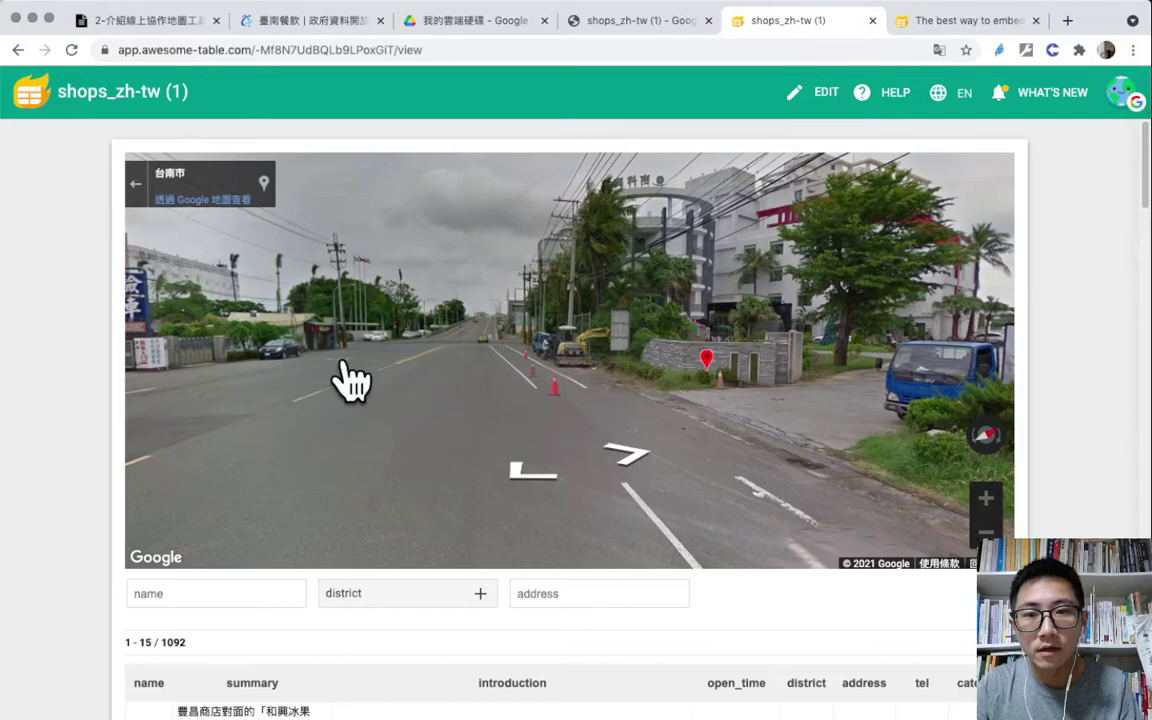
{"action": "left_click", "coordinate": [135, 184]}
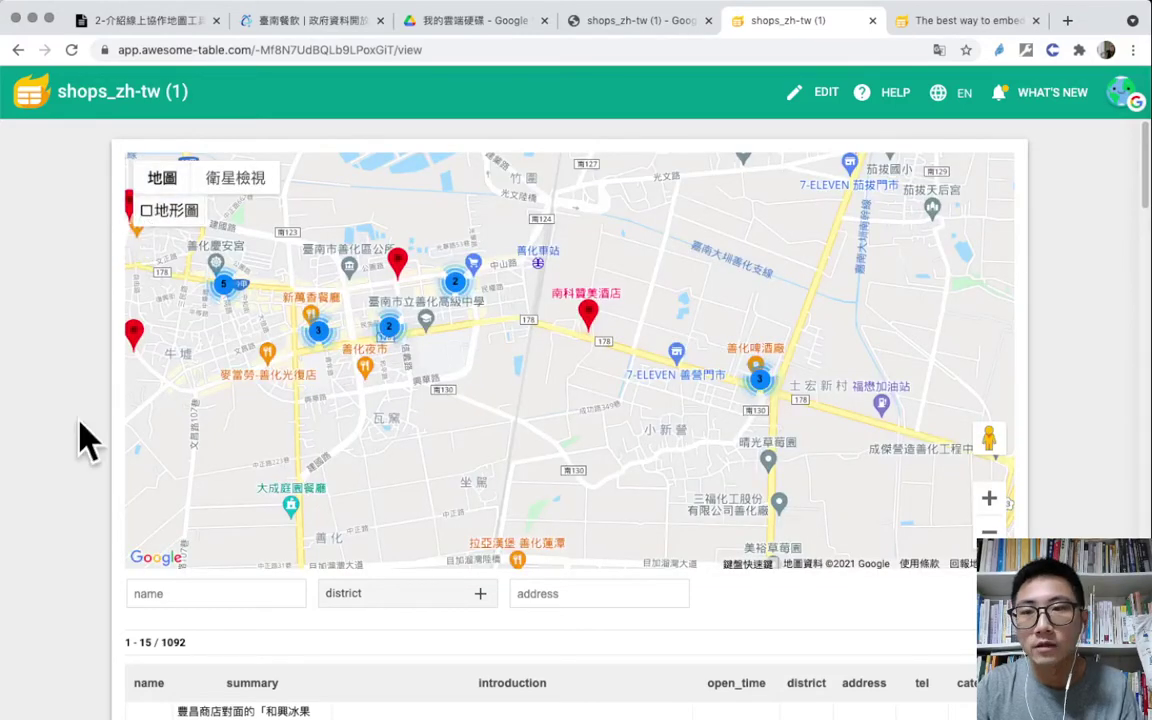
Check the filters and table below the map and change the map to satellite imagery
{"action": "scroll", "coordinate": [82, 438], "scroll_direction": "down", "scroll_amount": 3}
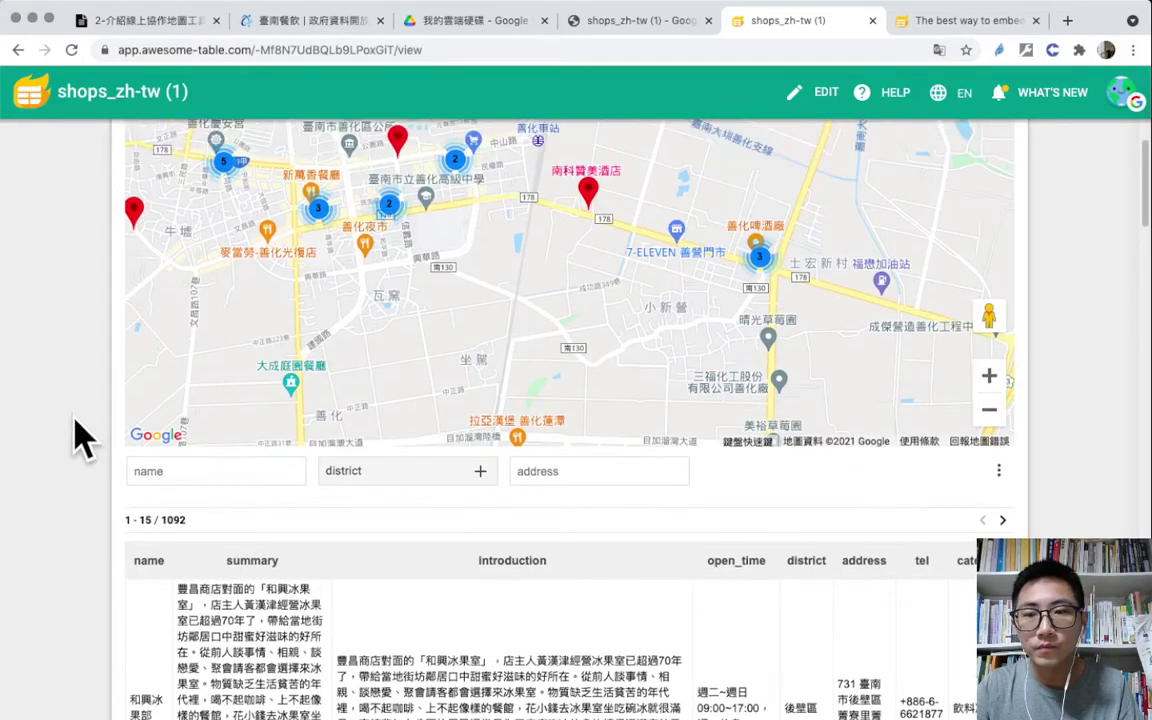
{"action": "scroll", "coordinate": [82, 438], "scroll_direction": "up", "scroll_amount": 3}
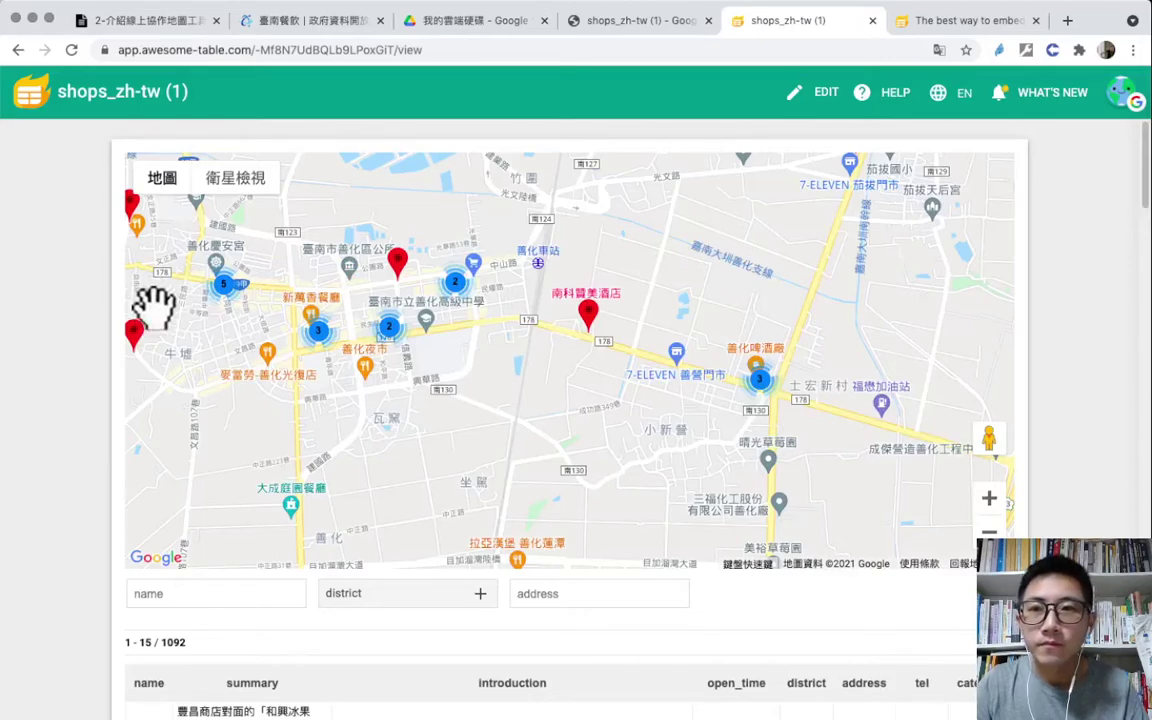
{"action": "left_click", "coordinate": [250, 190]}
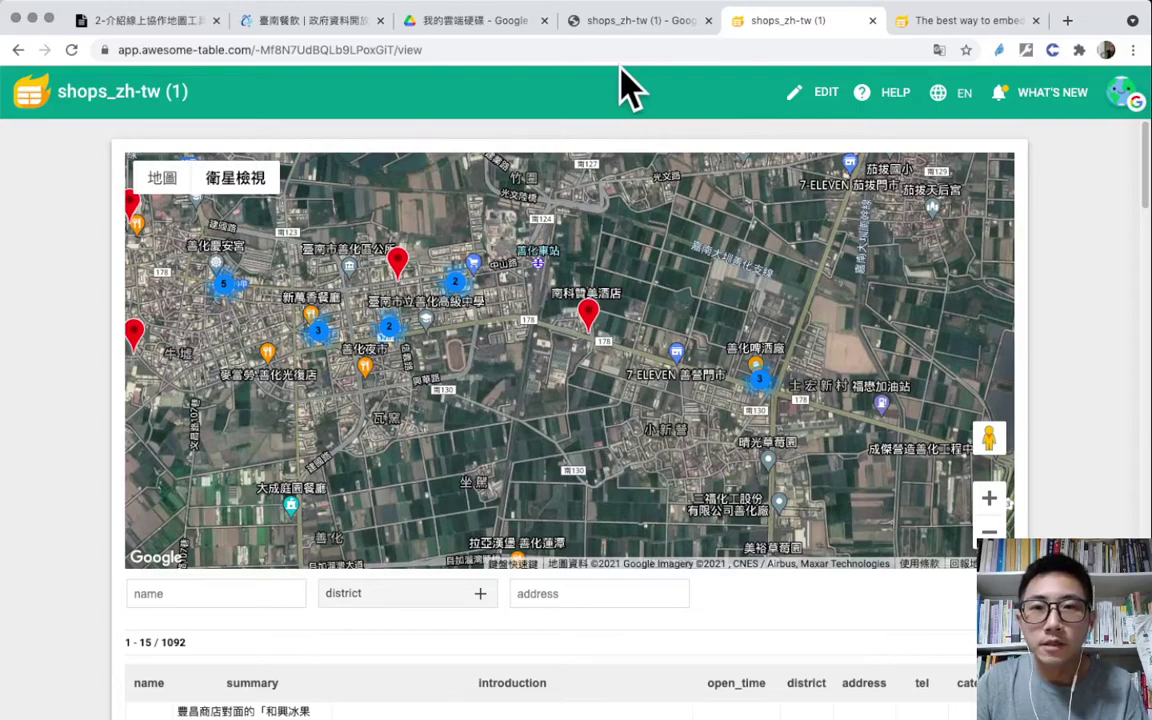
Copy the full web address of the app's published view page
{"action": "left_click", "coordinate": [540, 50]}
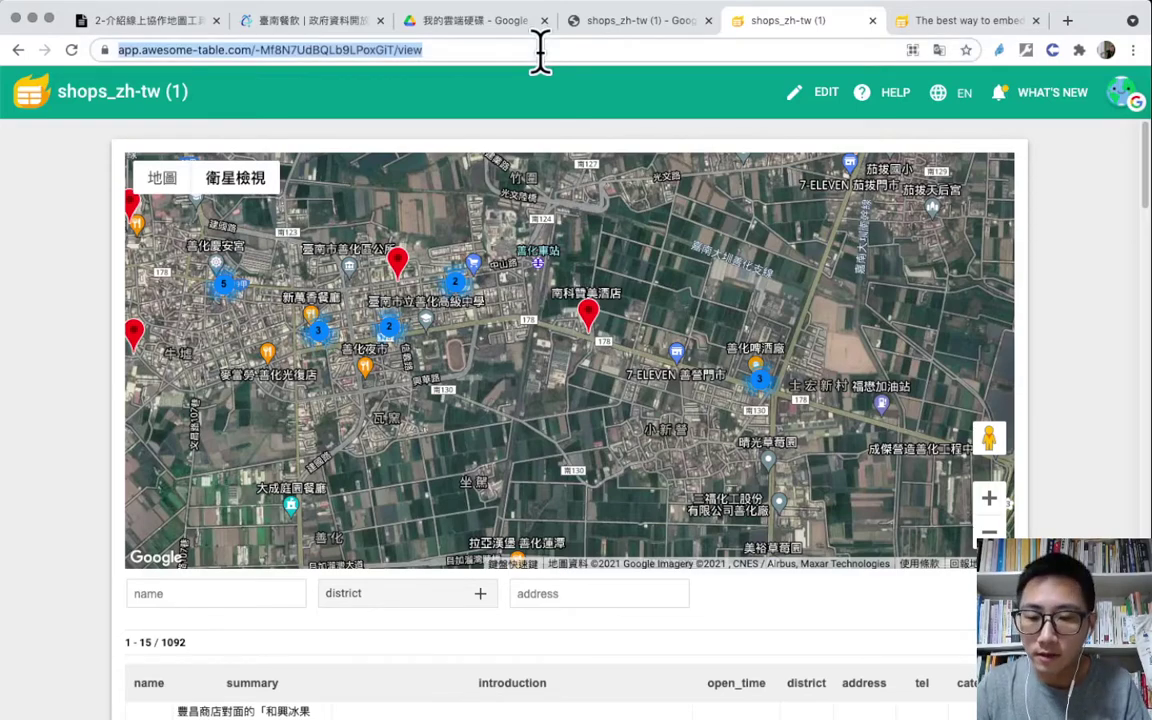
{"action": "left_click", "coordinate": [463, 58]}
{"action": "left_click_drag", "start_coordinate": [463, 55], "coordinate": [438, 50]}
{"action": "left_click_drag", "start_coordinate": [520, 58], "coordinate": [155, 35]}
{"action": "key", "text": "ctrl+c"}
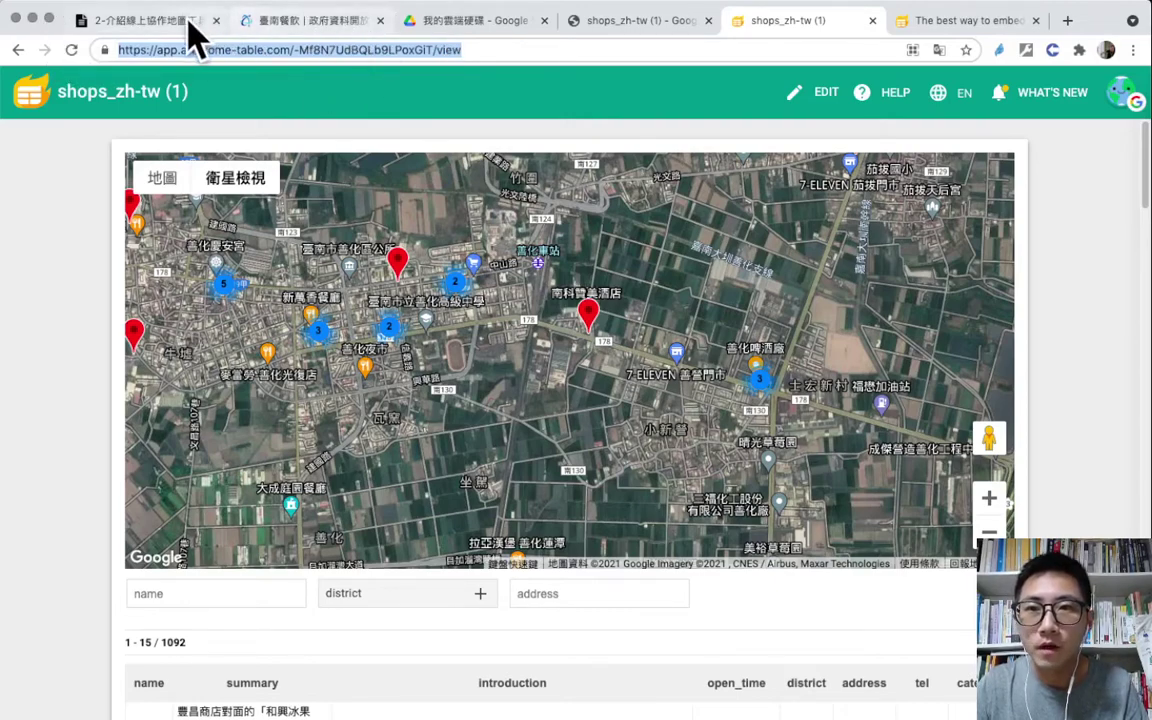
Switch to the HackMD course book and open the 「講師」示範交作業 note in edit mode
{"action": "left_click", "coordinate": [150, 20]}
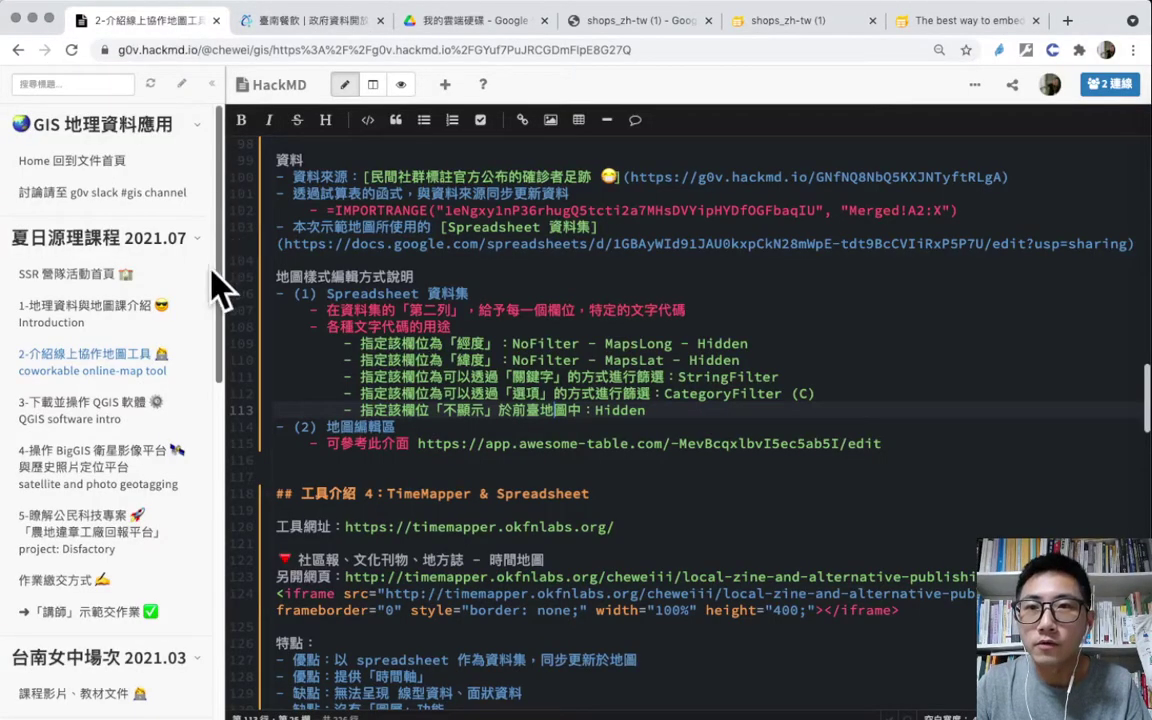
{"action": "left_click", "coordinate": [98, 613]}
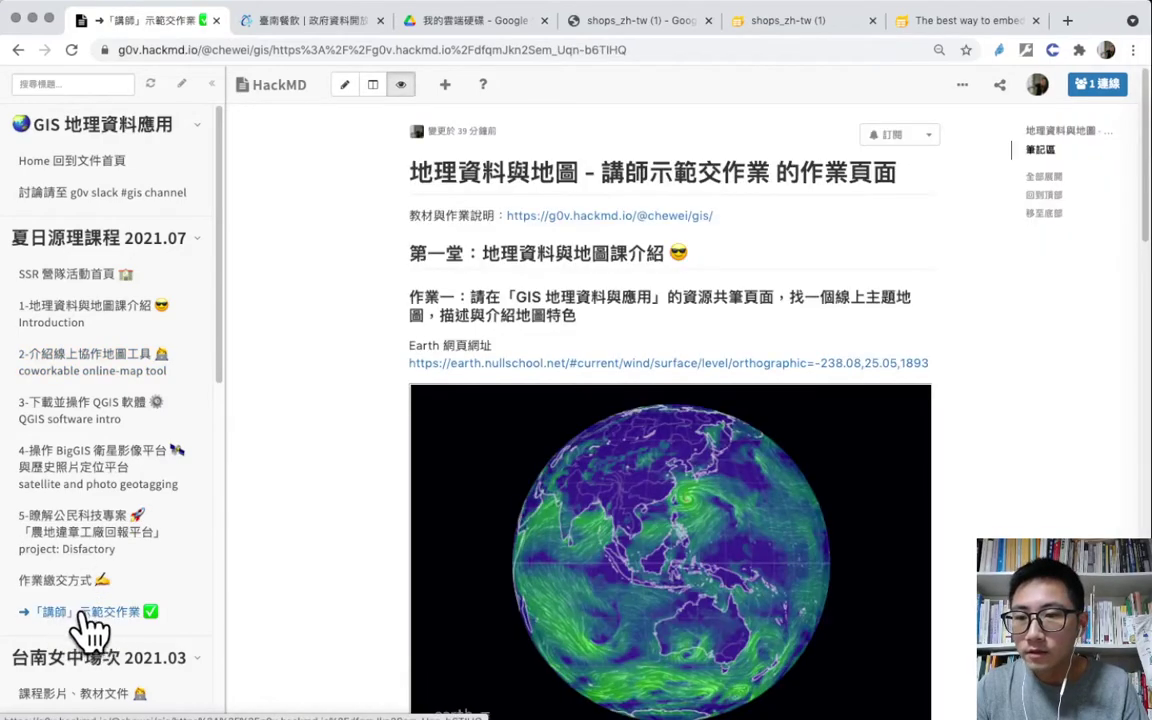
{"action": "scroll", "coordinate": [305, 300], "scroll_direction": "down", "scroll_amount": 1}
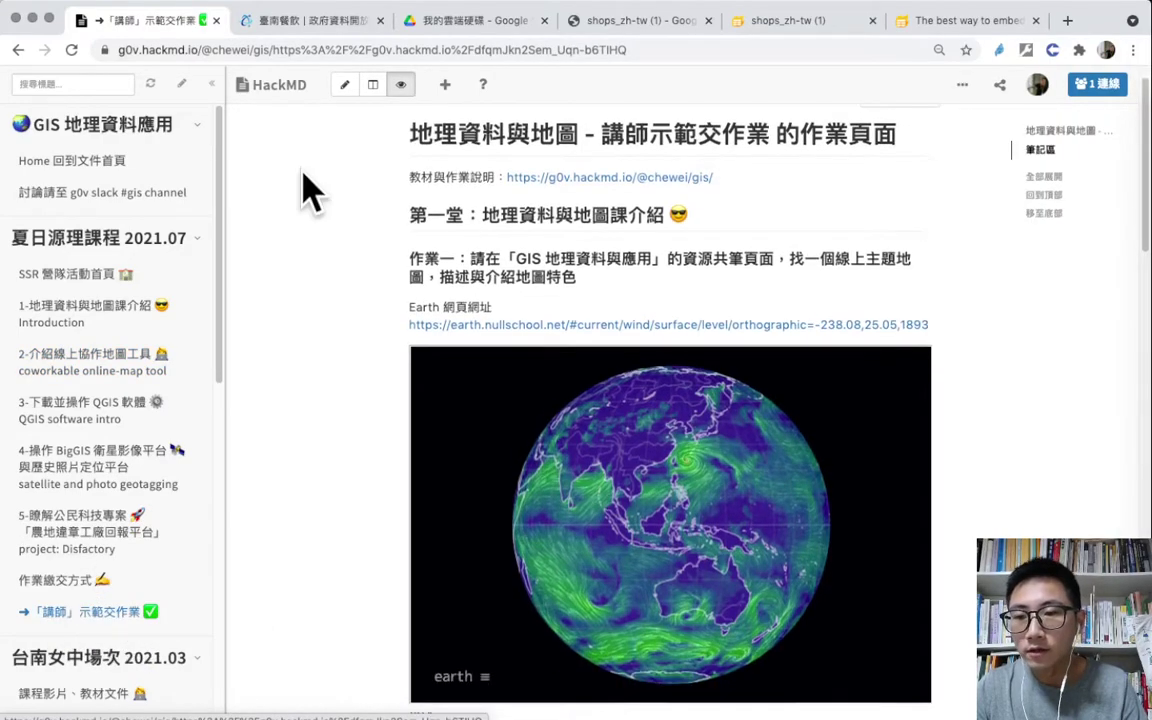
{"action": "left_click", "coordinate": [344, 85]}
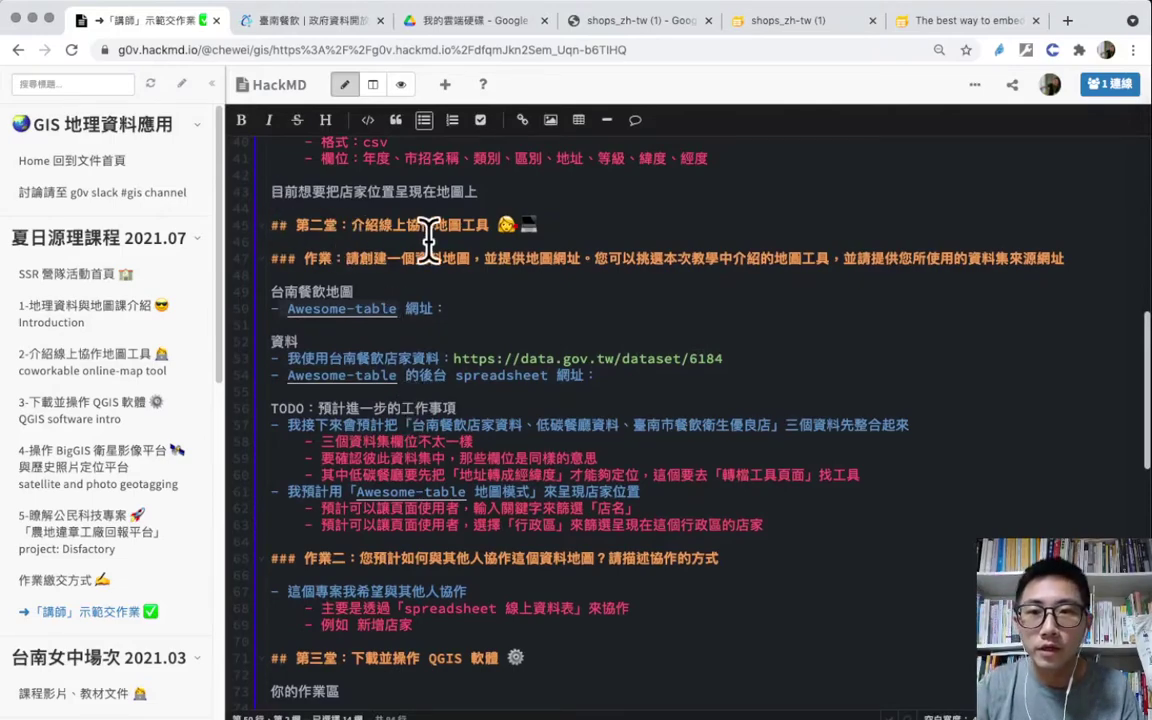
Paste the copied map link after "Awesome-table 網址：" under 台南餐飲地圖
{"action": "left_click", "coordinate": [575, 245]}
{"action": "left_click", "coordinate": [560, 290]}
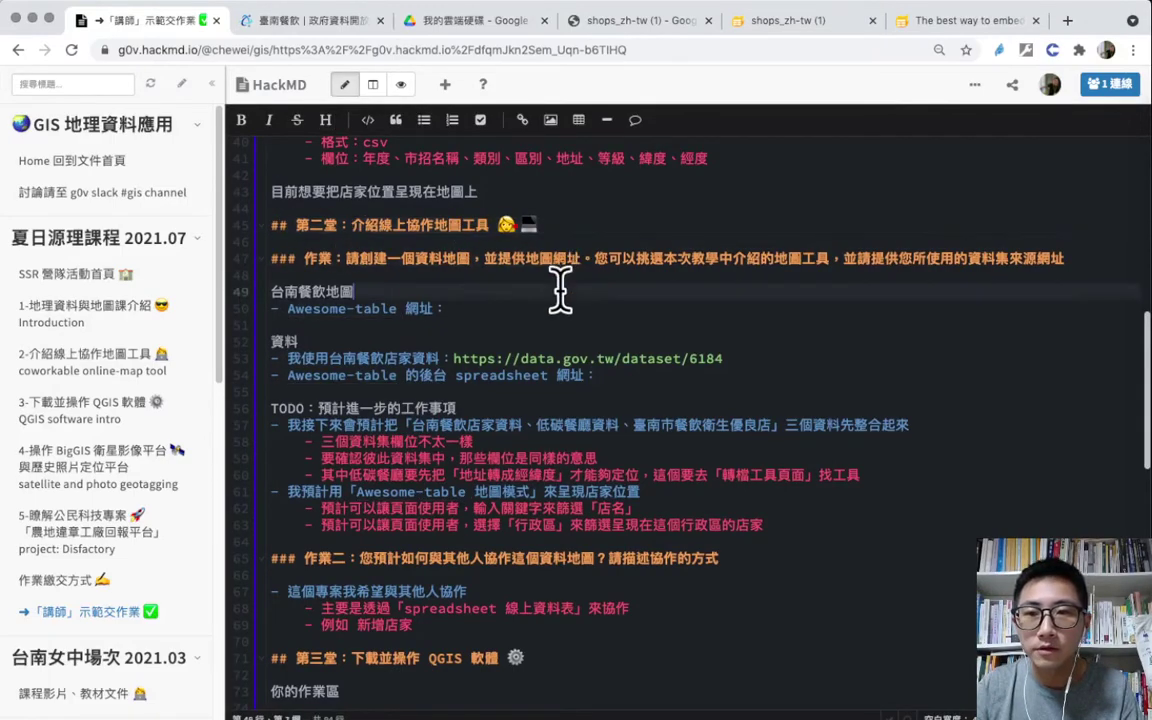
{"action": "left_click", "coordinate": [517, 308]}
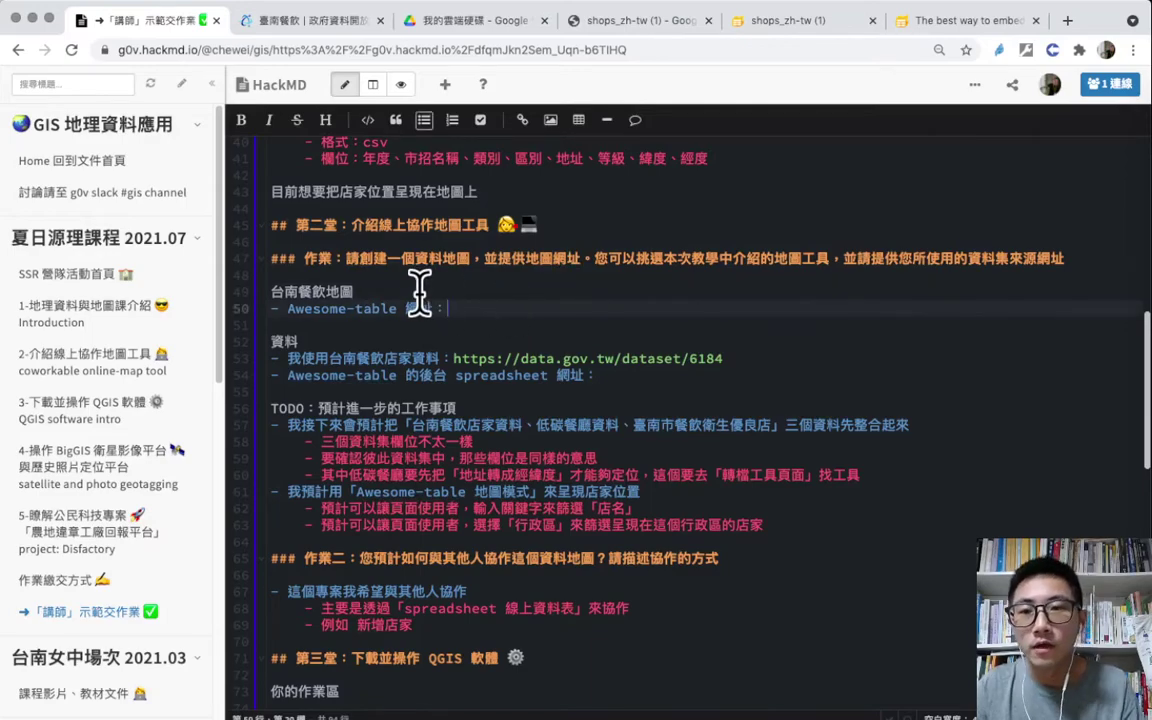
{"action": "left_click", "coordinate": [350, 291]}
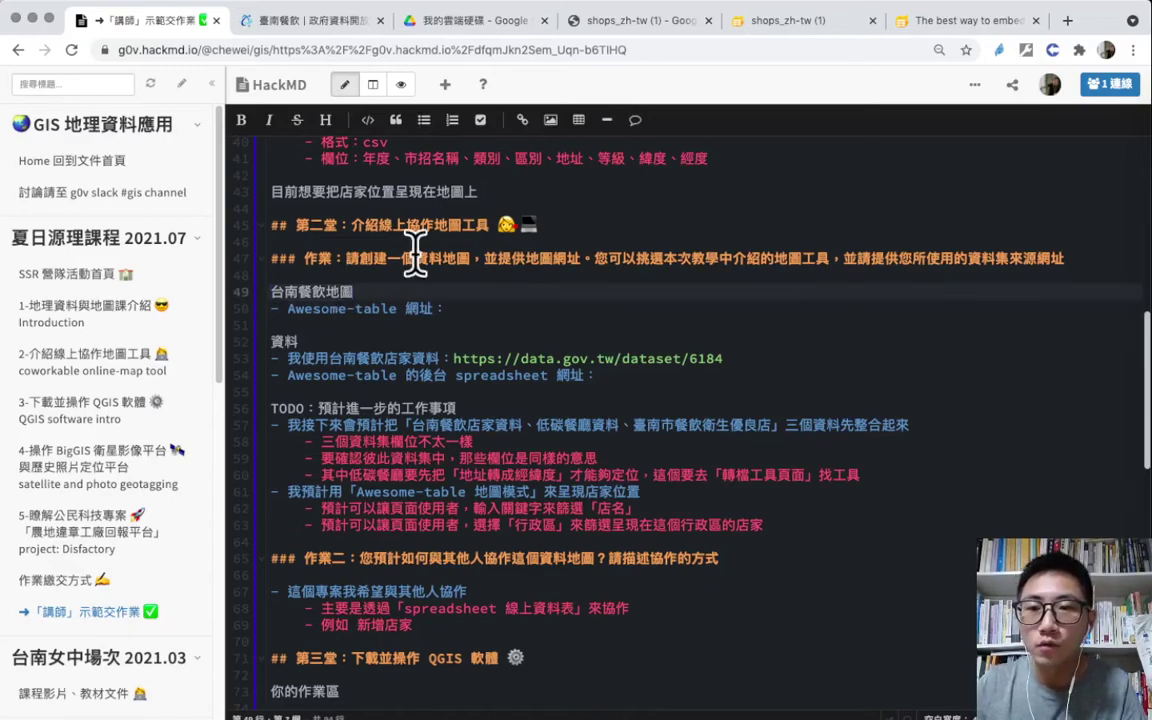
{"action": "left_click", "coordinate": [500, 322]}
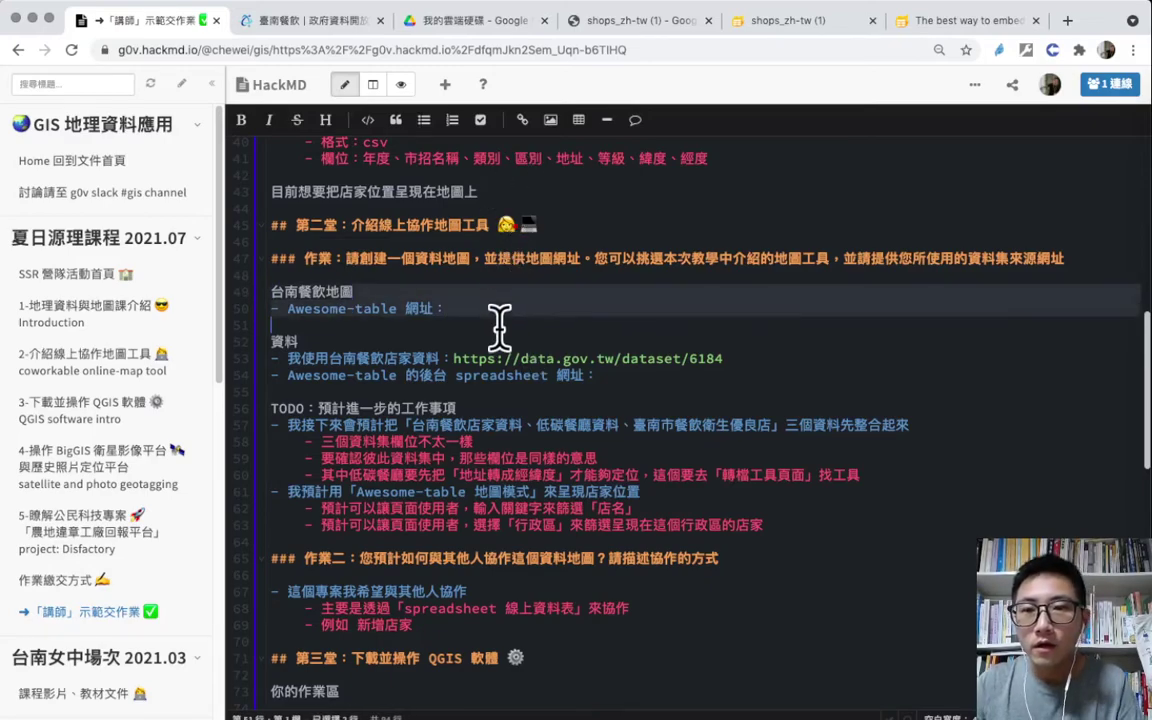
{"action": "left_click", "coordinate": [488, 310]}
{"action": "key", "text": "ctrl+v"}
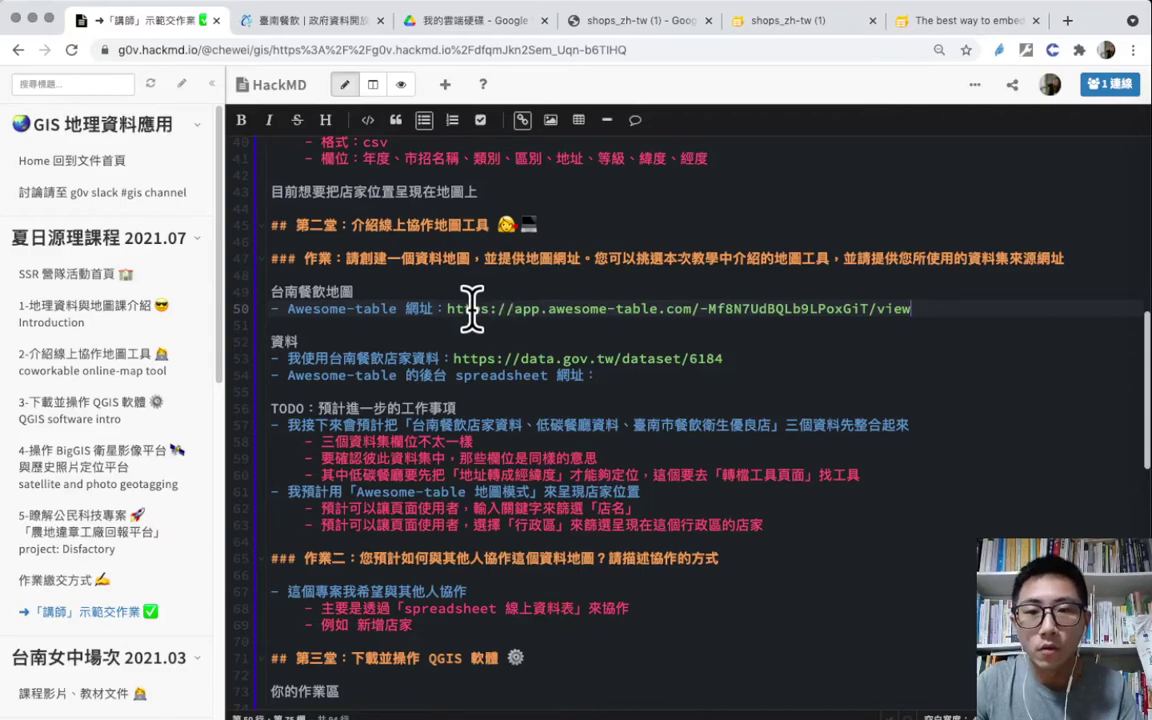
Review the second lesson's assignment text, from the map link through the 資料 source lines and the TODO list
{"action": "scroll", "coordinate": [391, 329], "scroll_direction": "down", "scroll_amount": 1}
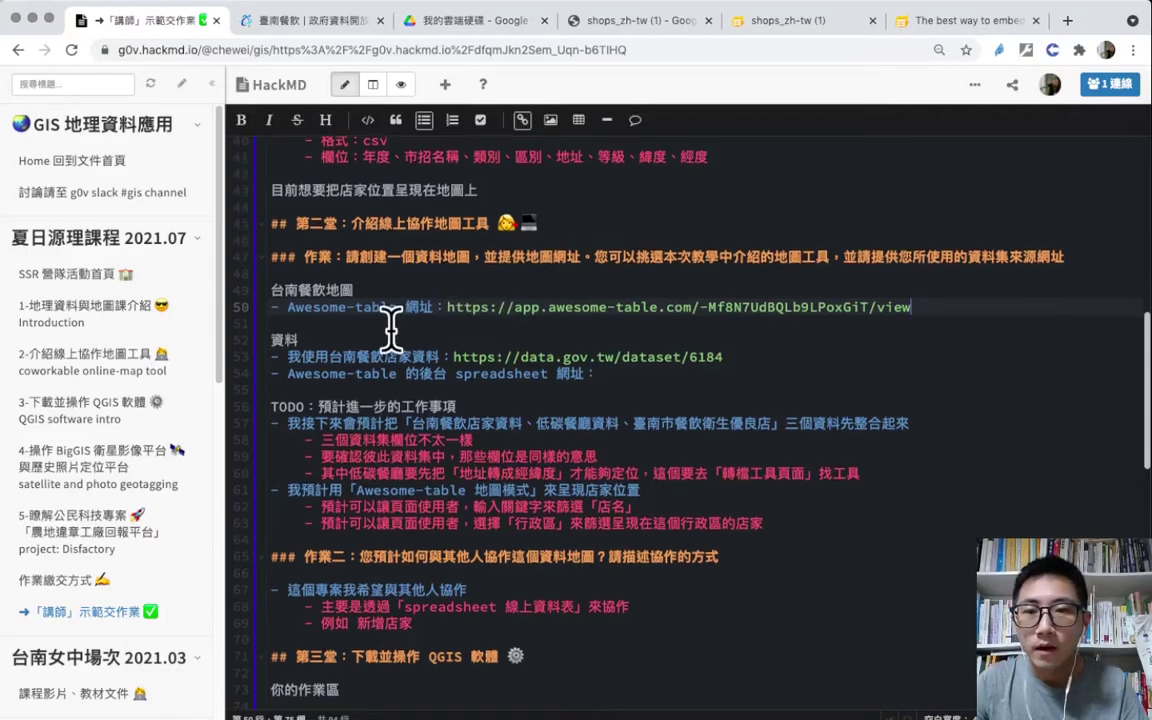
{"action": "left_click_drag", "start_coordinate": [363, 321], "coordinate": [792, 553]}
{"action": "left_click", "coordinate": [779, 548]}
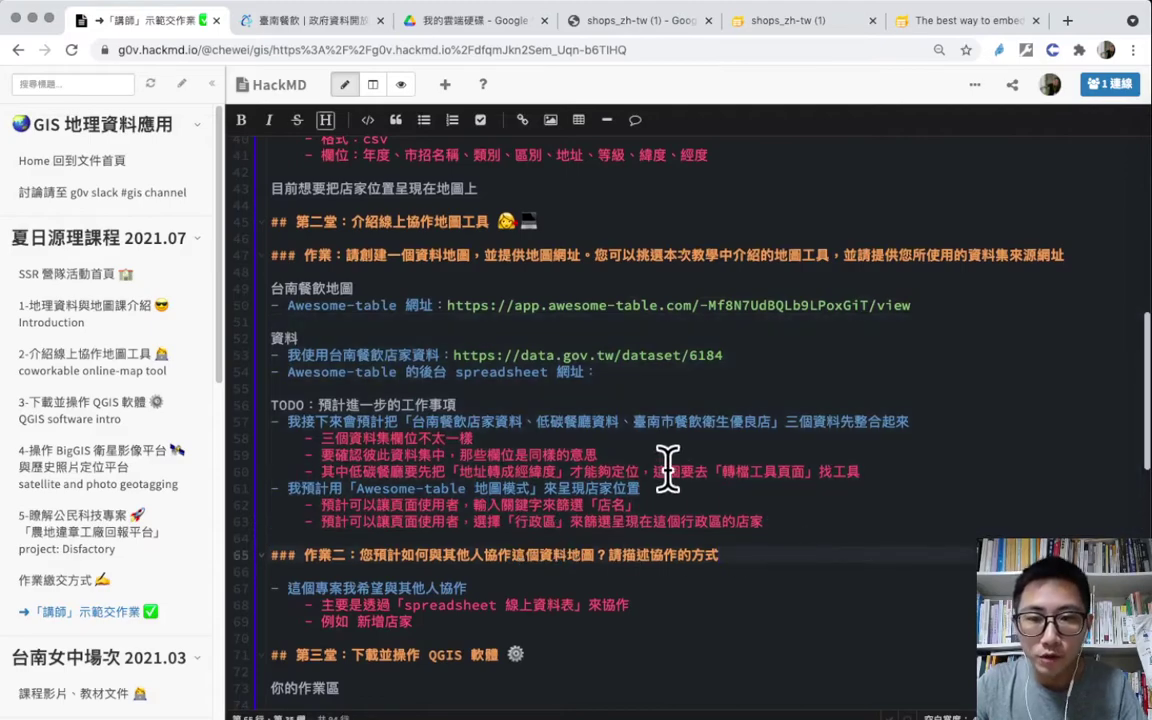
{"action": "left_click", "coordinate": [363, 315]}
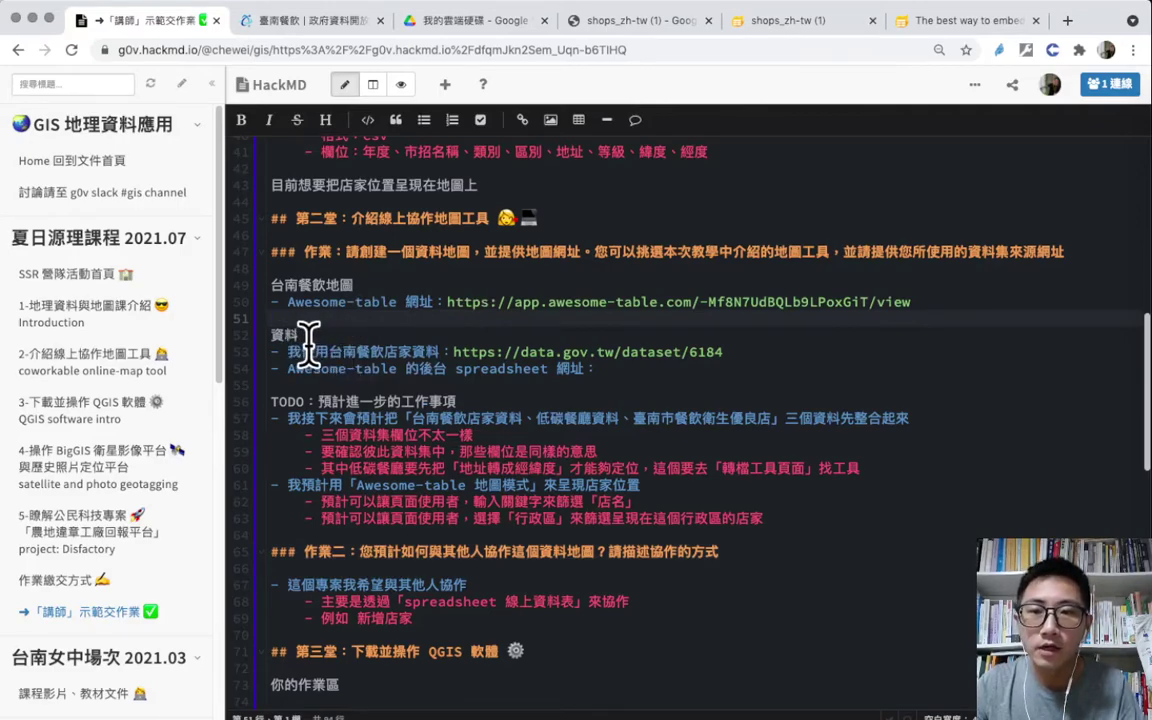
{"action": "left_click_drag", "start_coordinate": [343, 352], "coordinate": [758, 355]}
{"action": "left_click", "coordinate": [751, 378]}
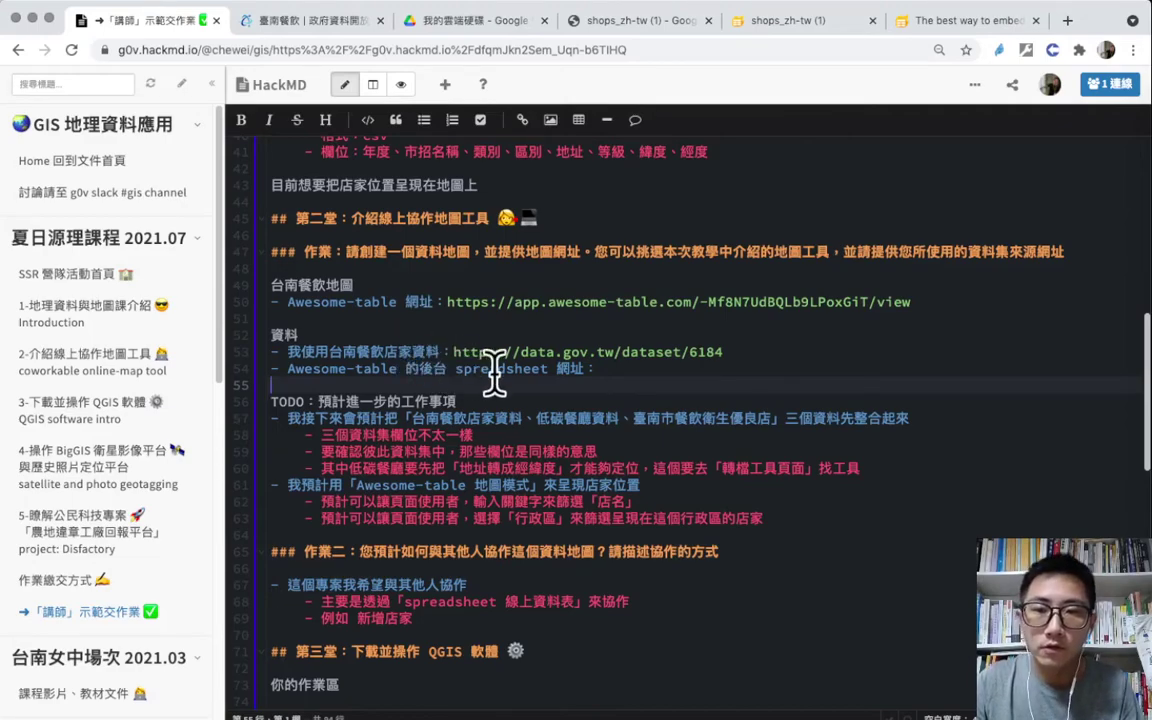
{"action": "left_click", "coordinate": [555, 368]}
{"action": "left_click_drag", "start_coordinate": [555, 368], "coordinate": [458, 368]}
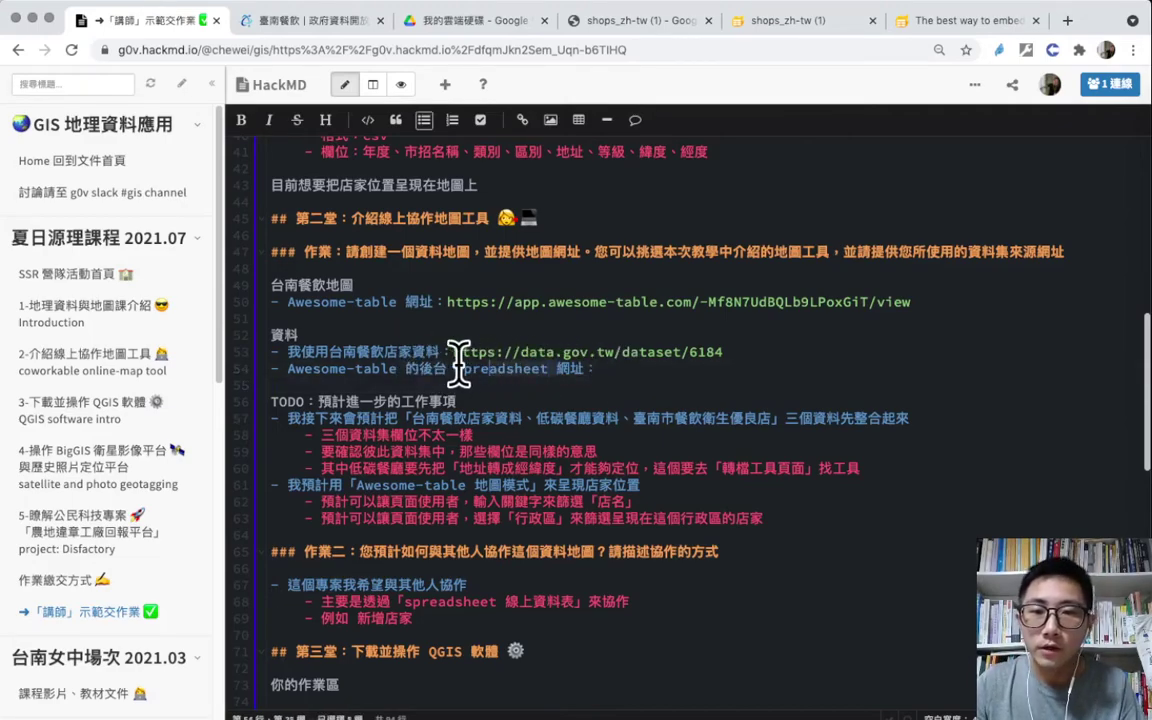
{"action": "left_click", "coordinate": [613, 383]}
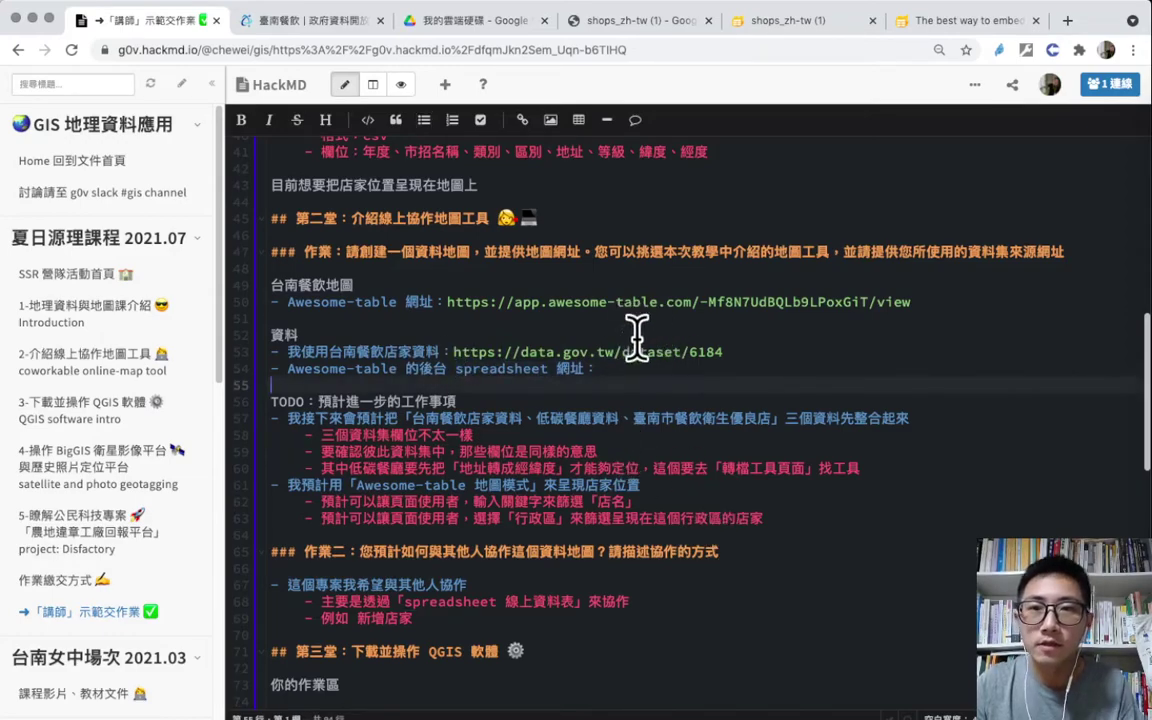
Copy the shops_zh-tw (1) Google Sheet's address and paste it after "Awesome-table 的後台 spreadsheet 網址：" in the HackMD note
{"action": "left_click", "coordinate": [636, 364]}
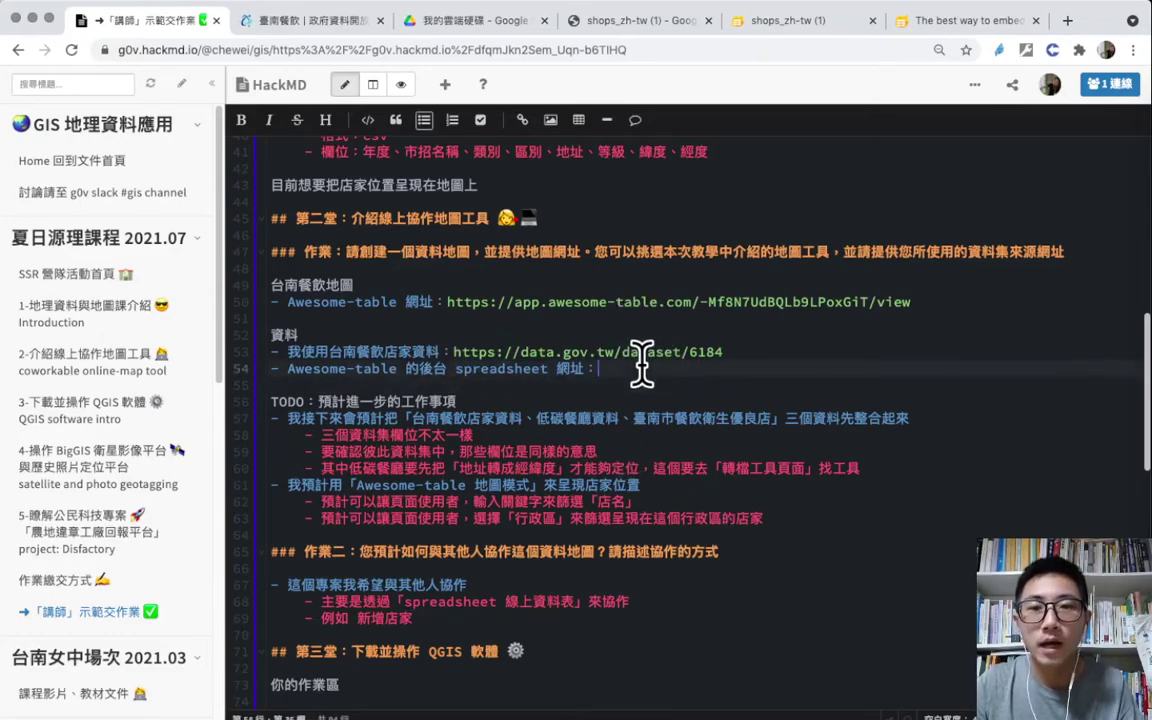
{"action": "left_click", "coordinate": [640, 21]}
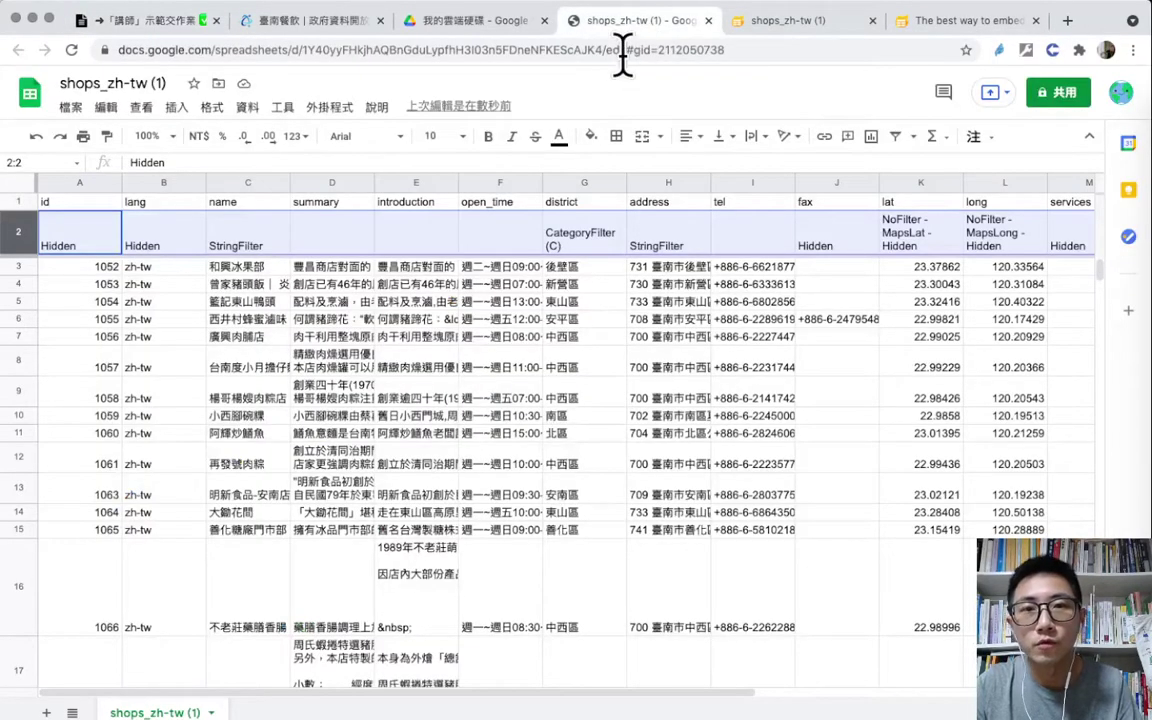
{"action": "left_click", "coordinate": [622, 52]}
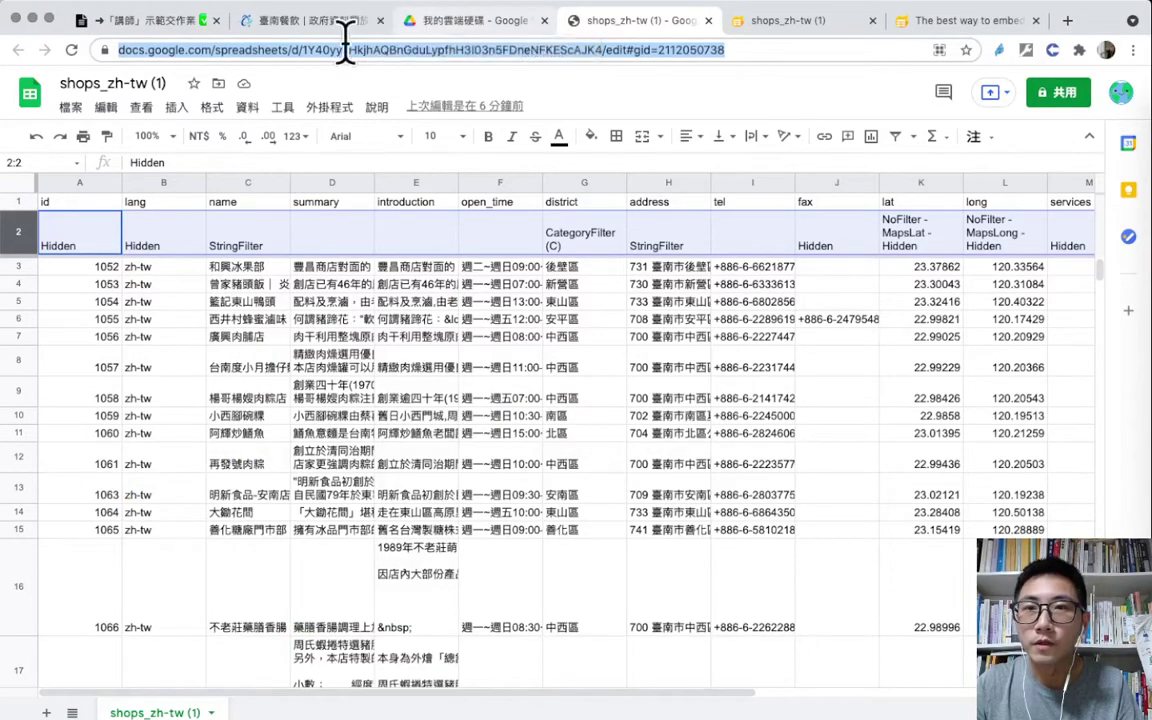
{"action": "left_click", "coordinate": [148, 21]}
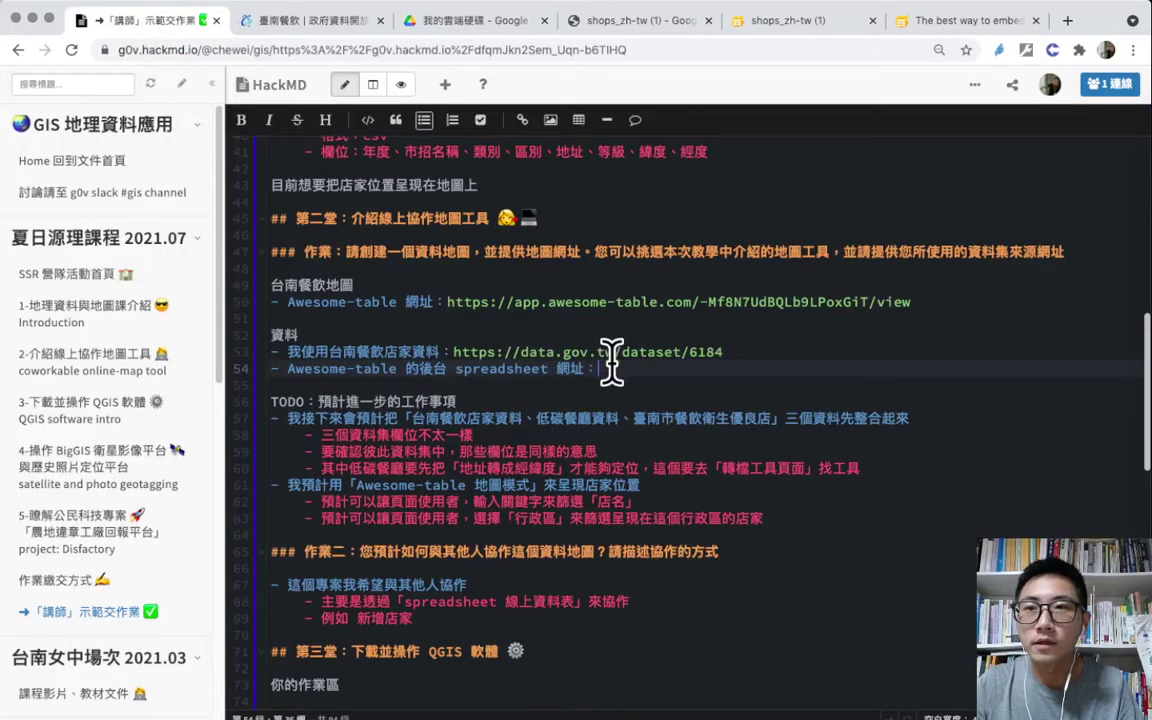
{"action": "key", "text": "ctrl+v"}
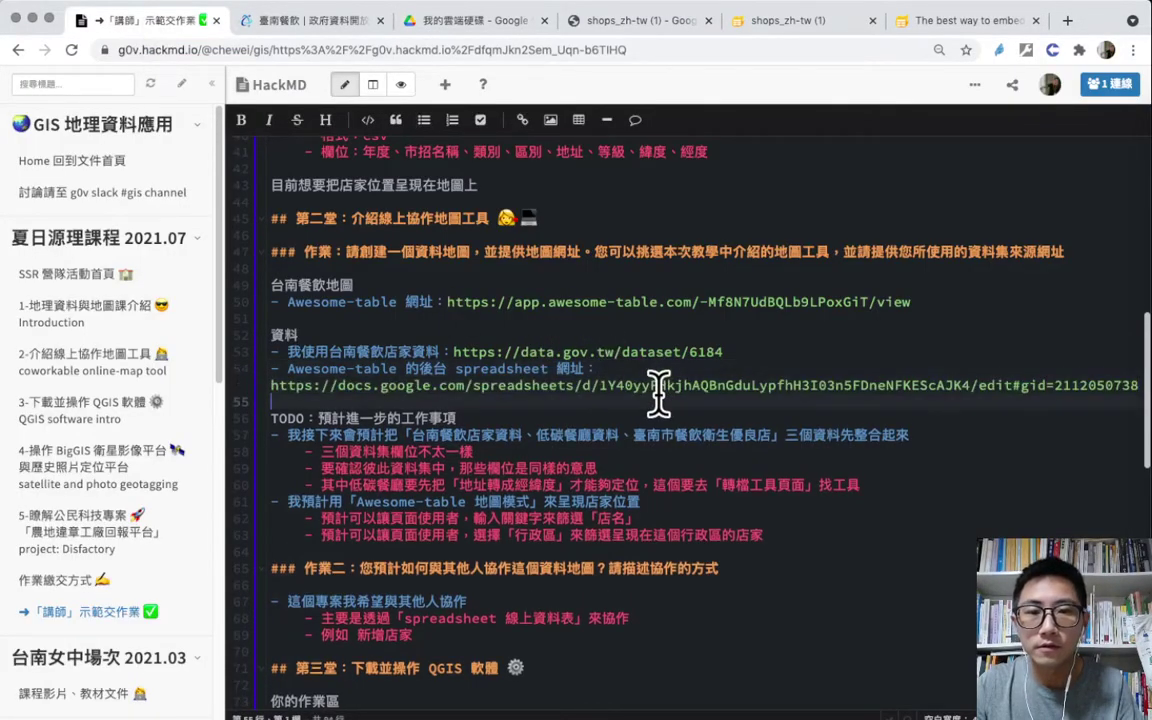
Read through the TODO items on merging the three datasets and filtering the map, down to the 作業二 section
{"action": "scroll", "coordinate": [658, 393], "scroll_direction": "down", "scroll_amount": 2}
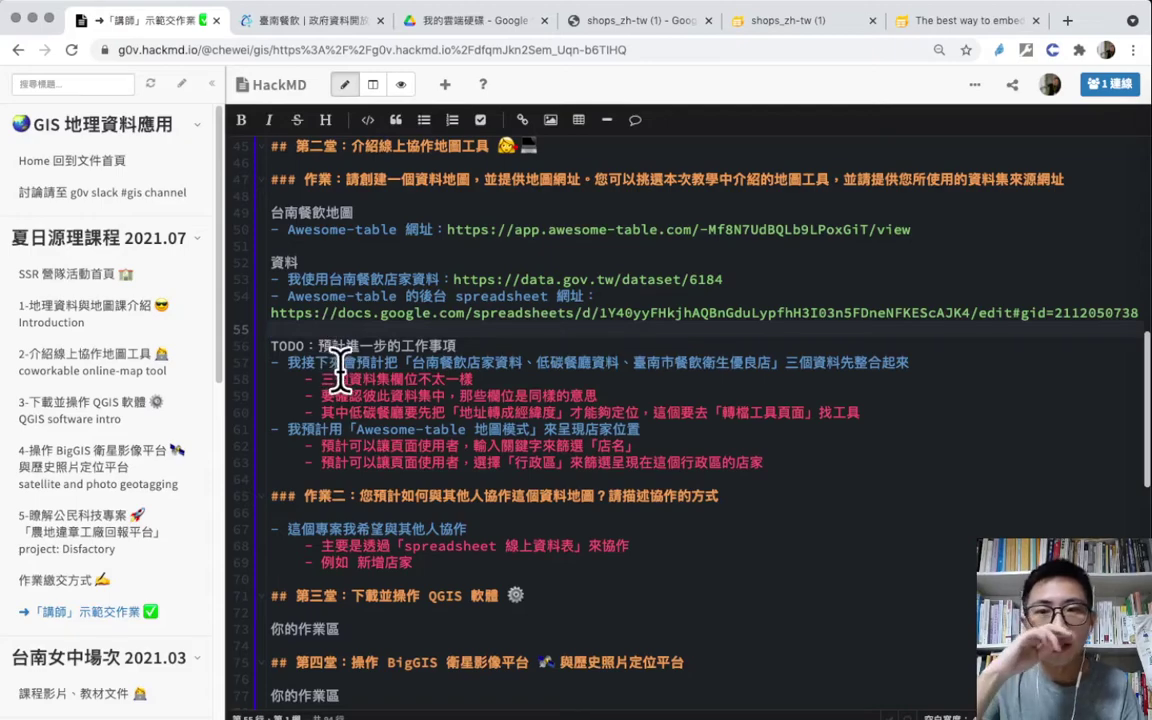
{"action": "left_click_drag", "start_coordinate": [536, 362], "coordinate": [689, 360]}
{"action": "left_click", "coordinate": [760, 360]}
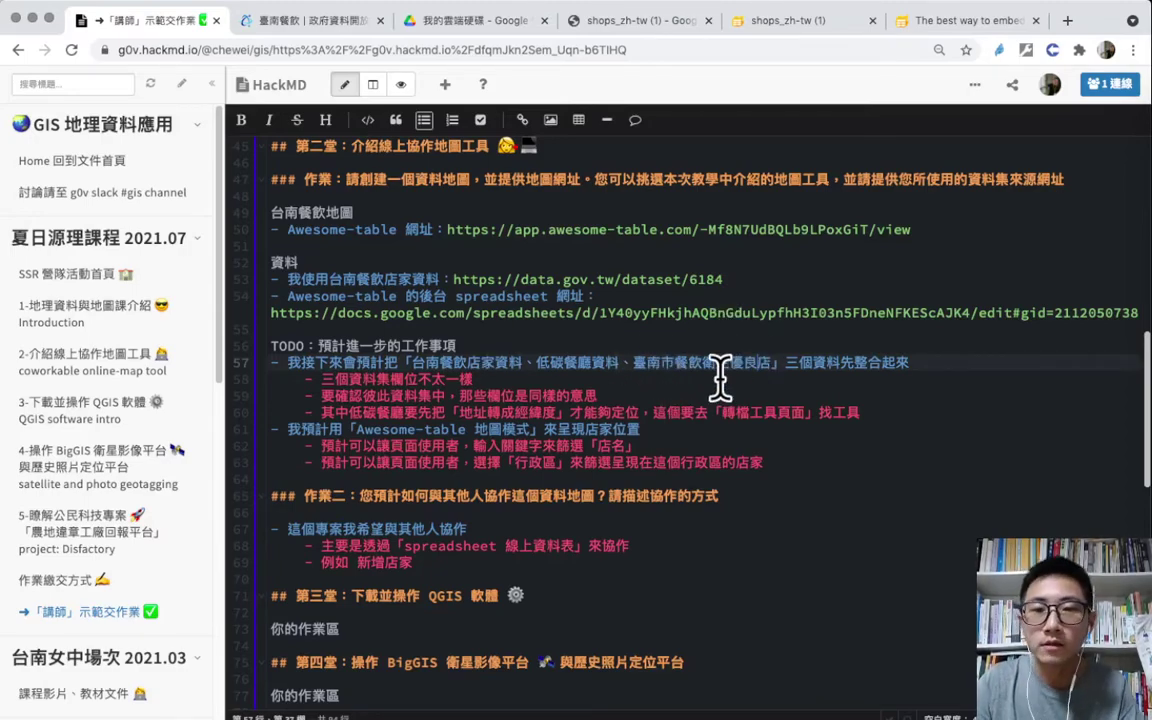
{"action": "scroll", "coordinate": [720, 370], "scroll_direction": "down", "scroll_amount": 1}
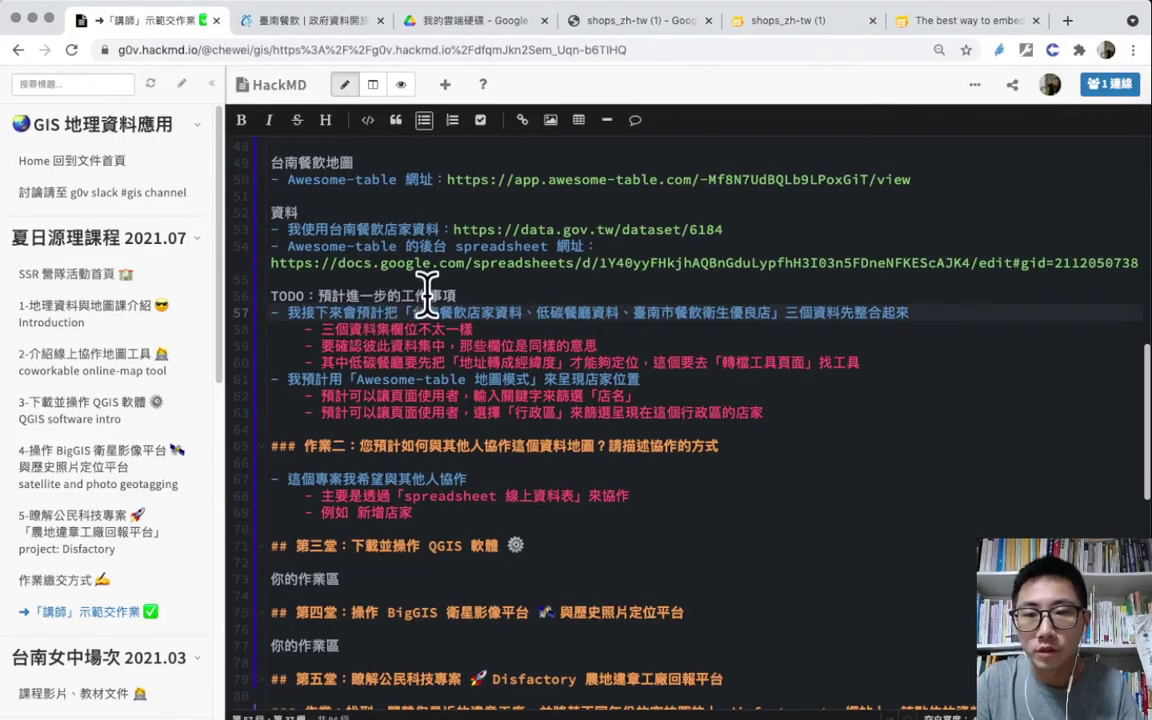
{"action": "left_click_drag", "start_coordinate": [411, 290], "coordinate": [490, 382]}
{"action": "left_click", "coordinate": [498, 408]}
{"action": "scroll", "coordinate": [492, 395], "scroll_direction": "down", "scroll_amount": 1}
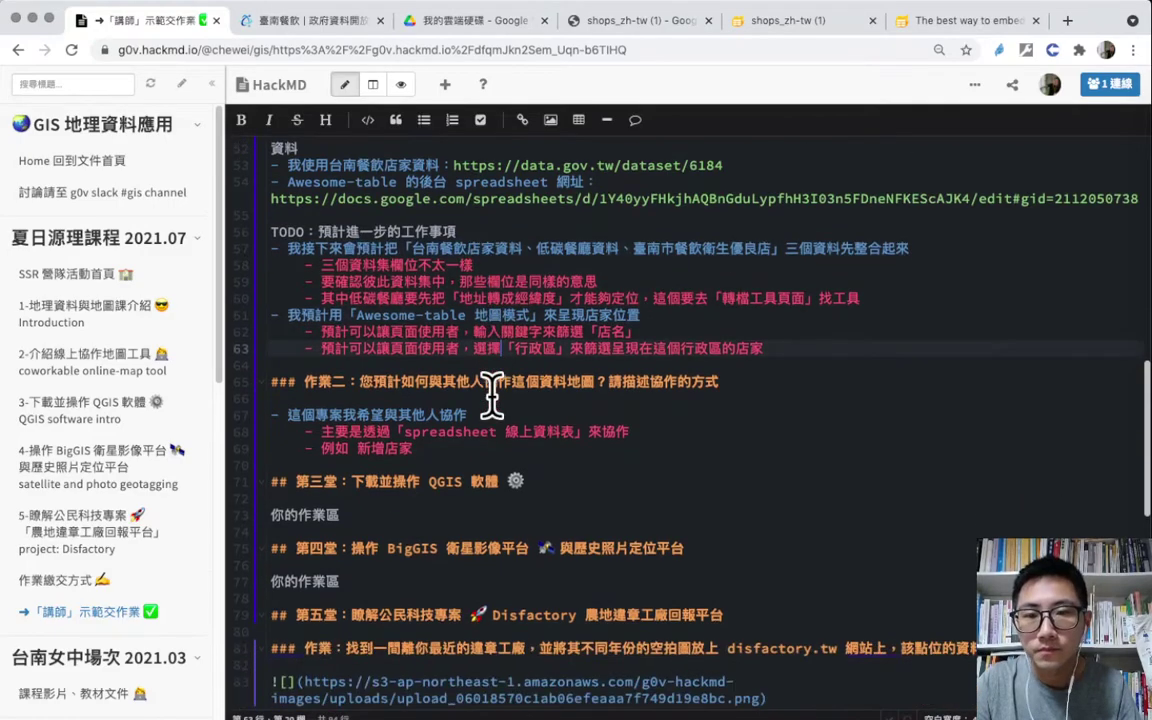
{"action": "scroll", "coordinate": [483, 334], "scroll_direction": "down", "scroll_amount": 1}
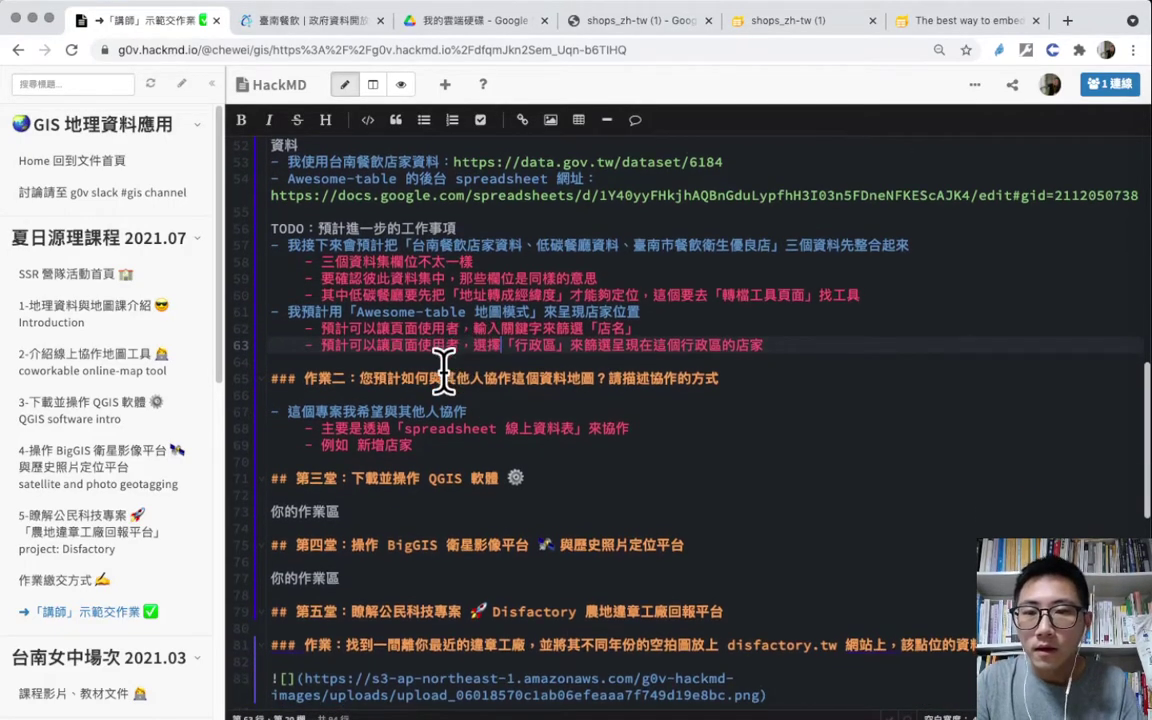
Renumber the second lesson's first assignment heading from 作業 to 作業一
{"action": "scroll", "coordinate": [445, 373], "scroll_direction": "up", "scroll_amount": 5}
{"action": "left_click", "coordinate": [333, 377]}
{"action": "type", "text": "一"}
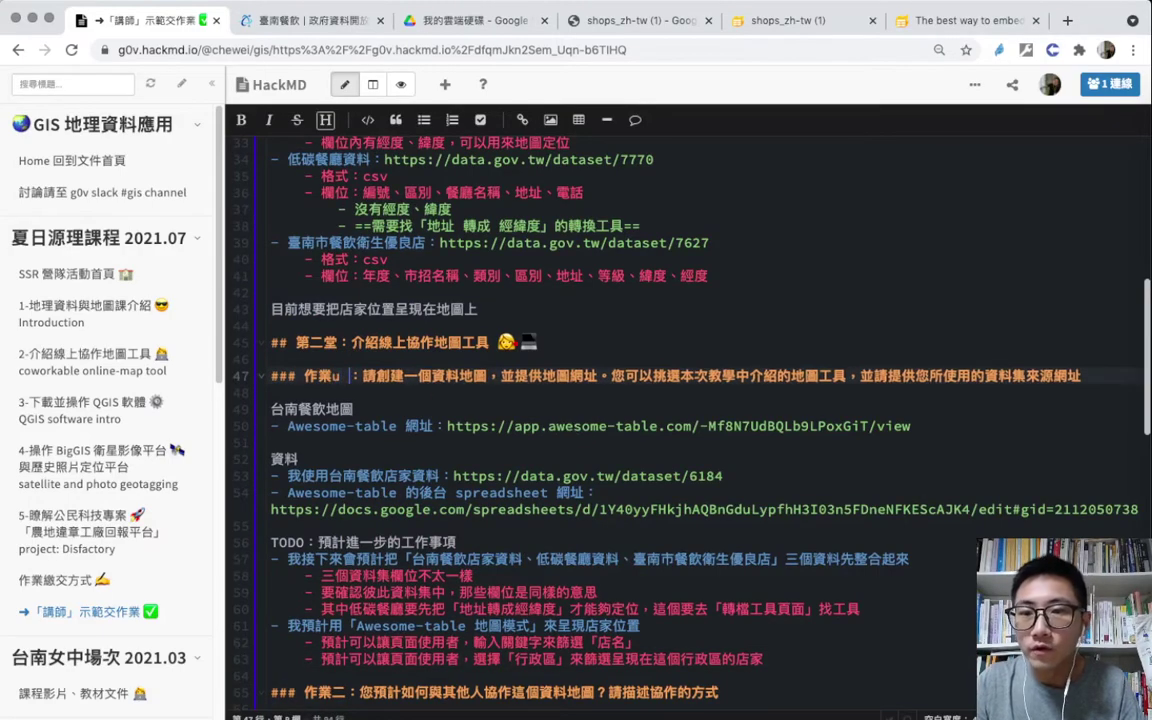
Review the 作業二 answer on collaborating with others through the online spreadsheet and adding shops
{"action": "scroll", "coordinate": [620, 400], "scroll_direction": "down", "scroll_amount": 5}
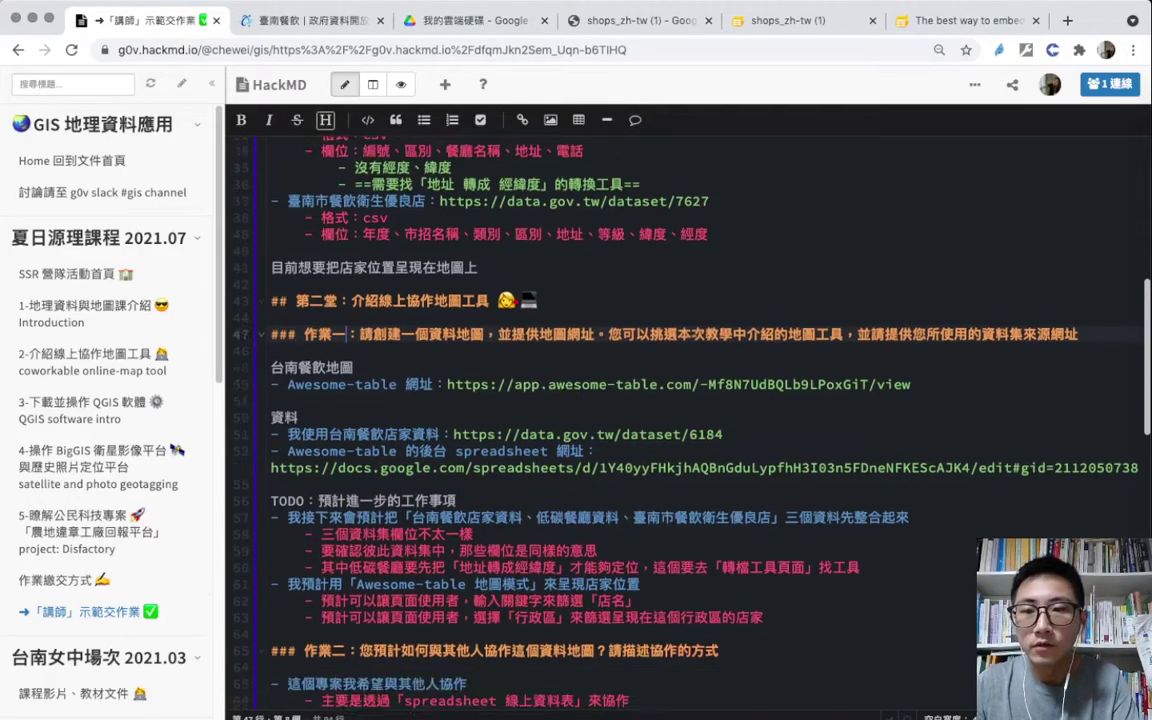
{"action": "scroll", "coordinate": [620, 400], "scroll_direction": "up", "scroll_amount": 3}
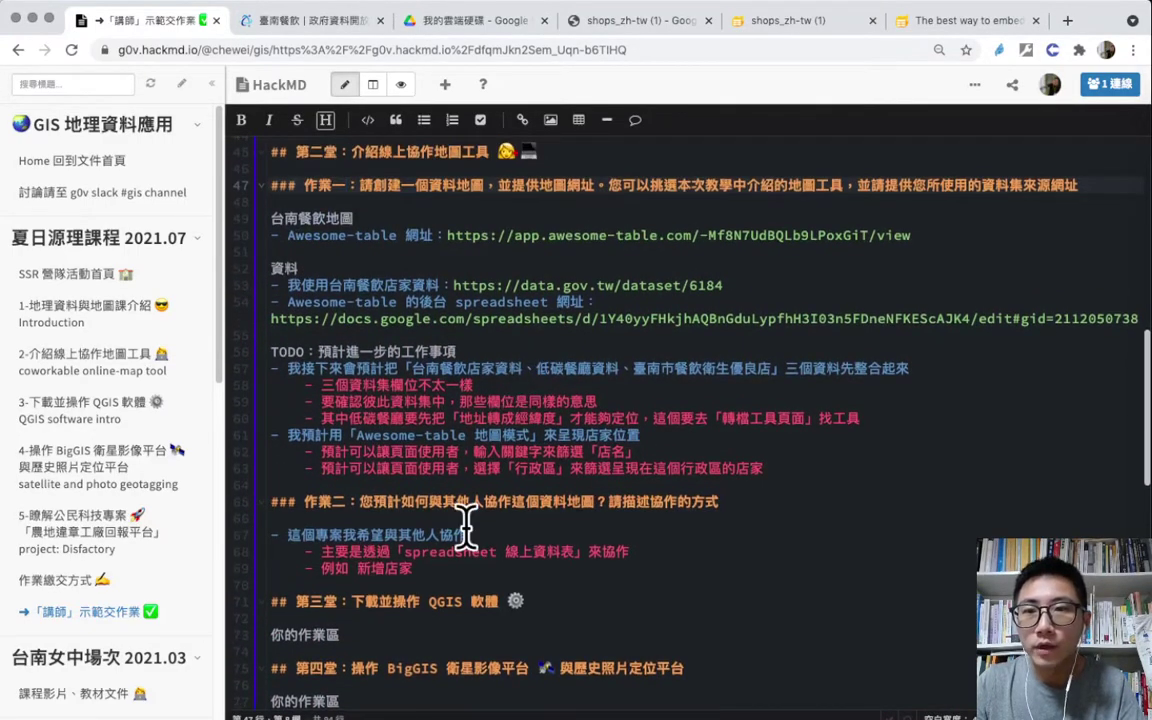
{"action": "left_click", "coordinate": [470, 568]}
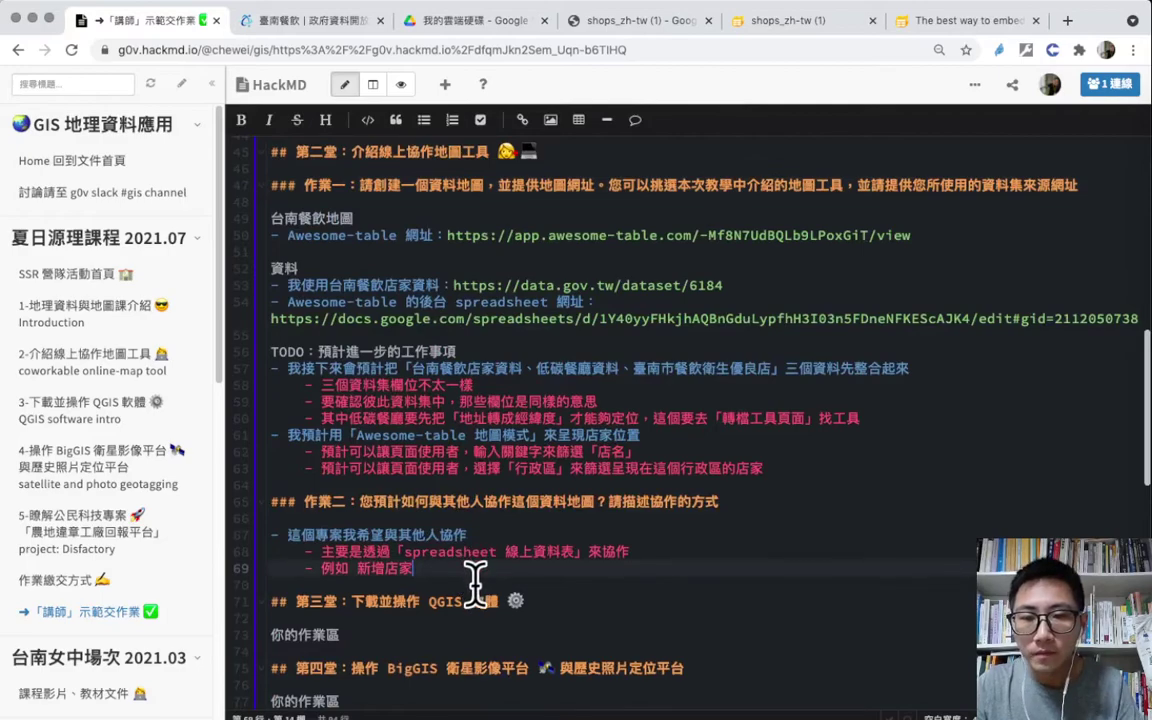
{"action": "left_click", "coordinate": [440, 578]}
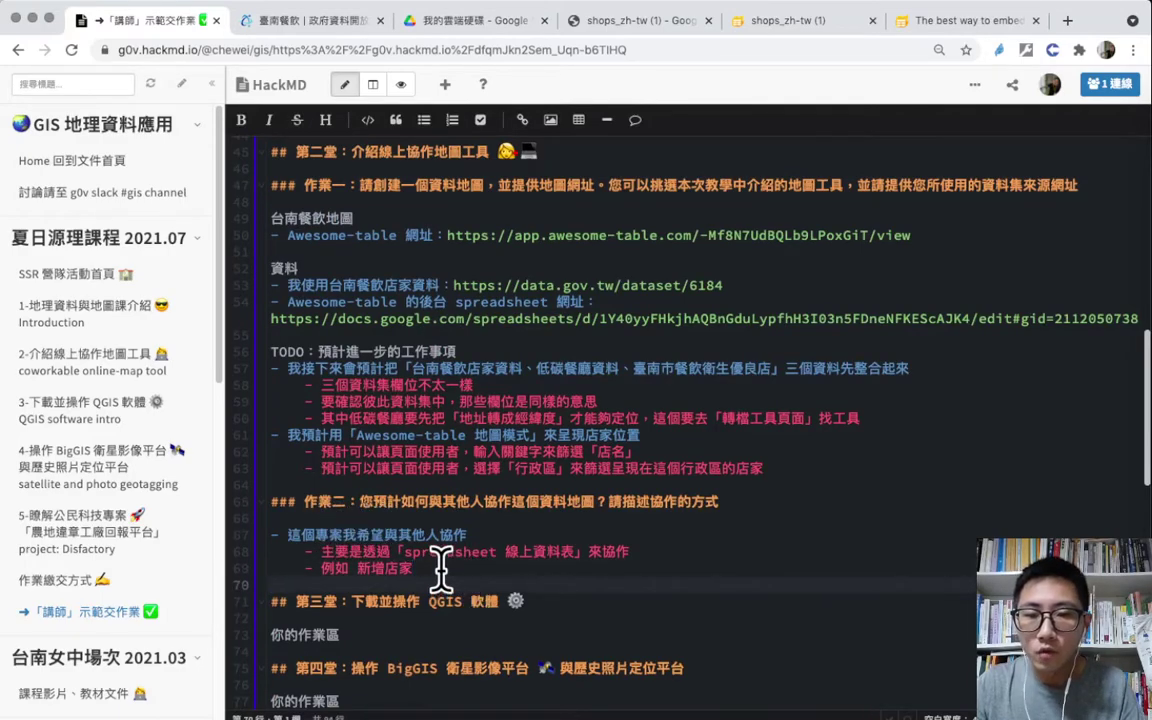
{"action": "scroll", "coordinate": [435, 560], "scroll_direction": "down", "scroll_amount": 1}
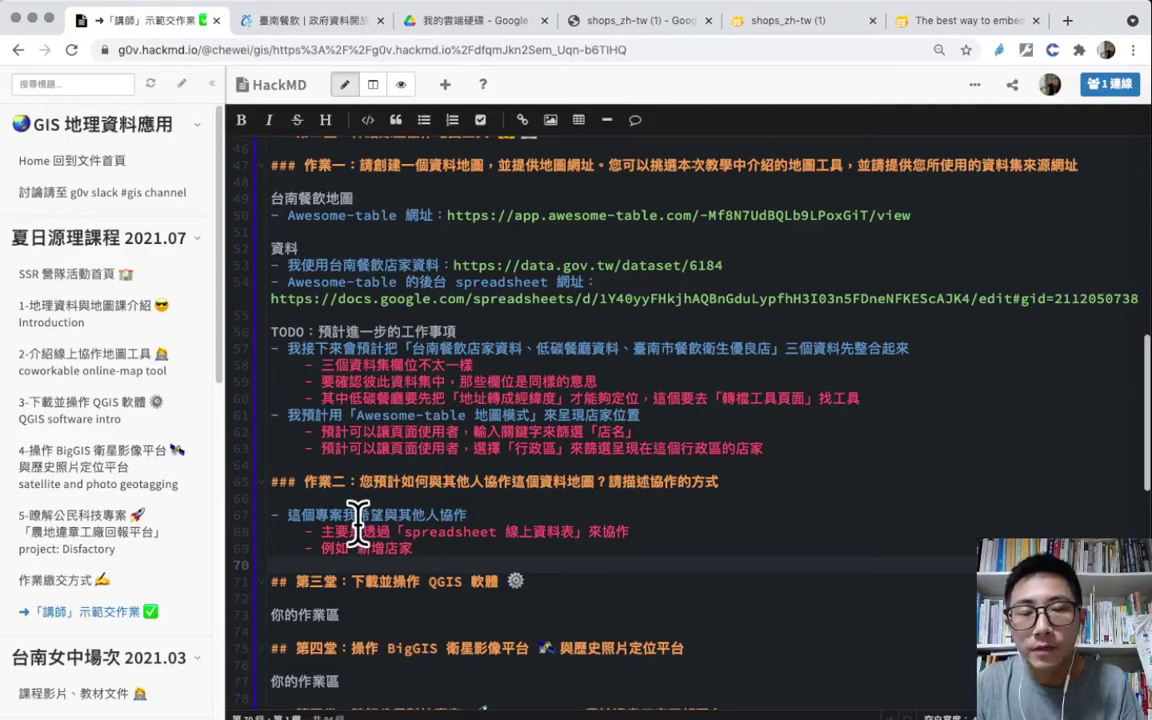
{"action": "left_click", "coordinate": [420, 534]}
{"action": "left_click_drag", "start_coordinate": [321, 532], "coordinate": [630, 532]}
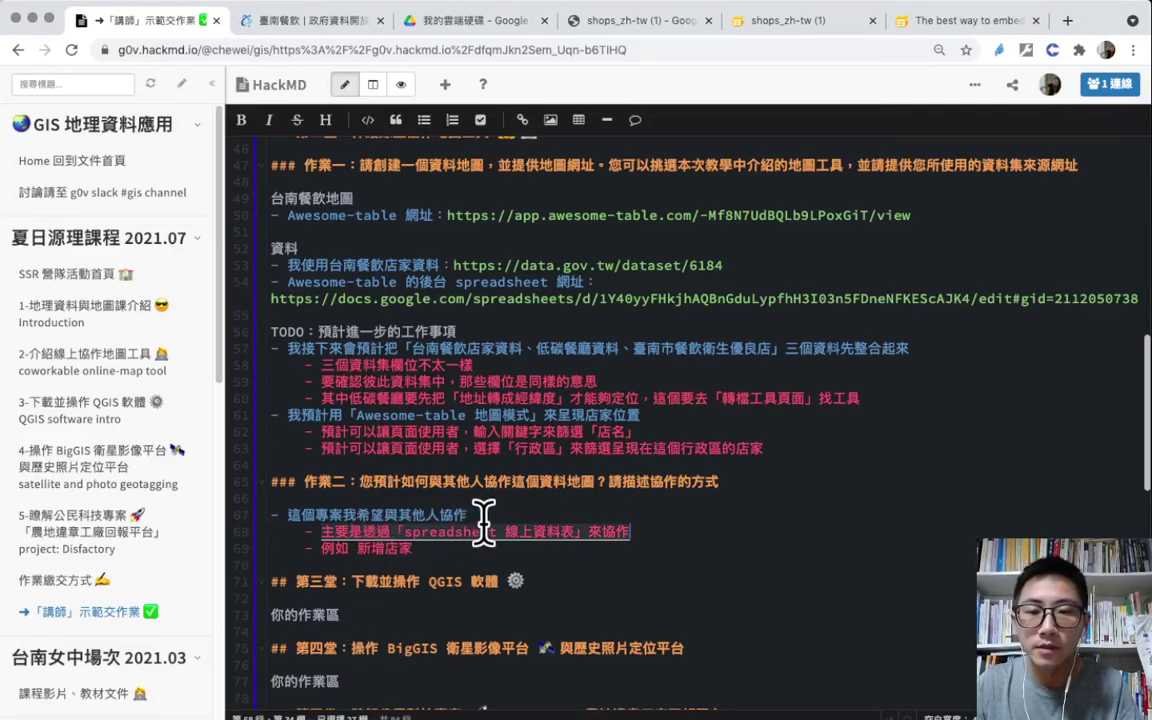
{"action": "left_click", "coordinate": [667, 540]}
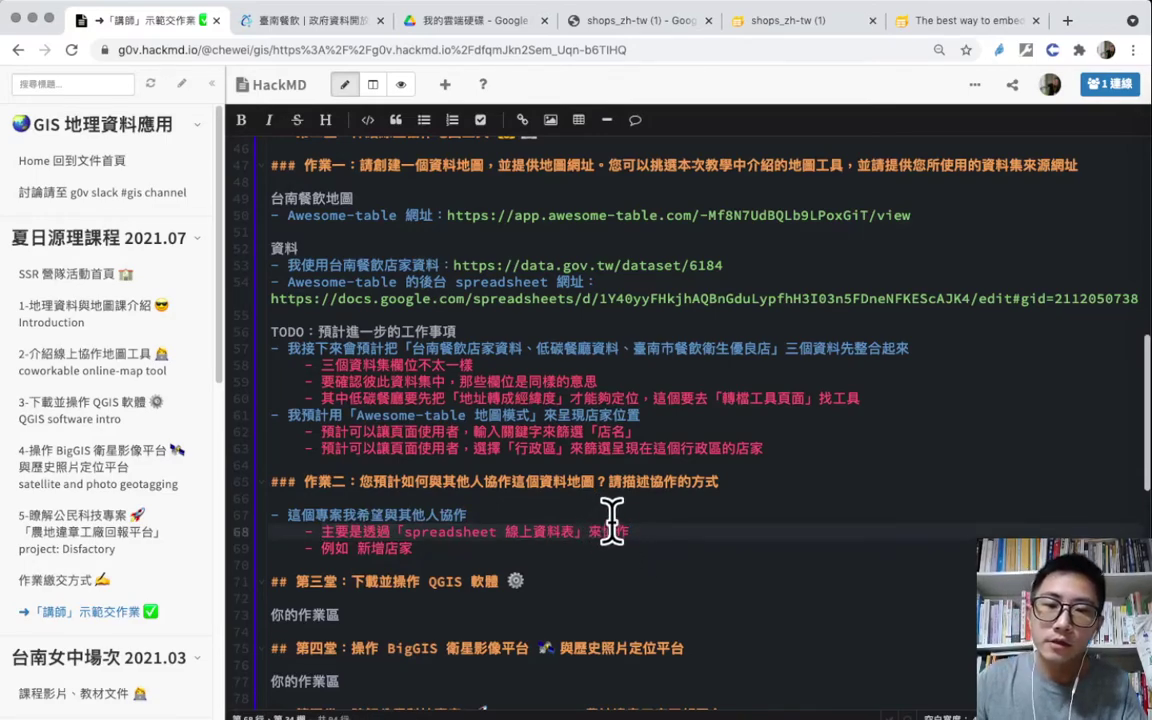
Share the shops_zh-tw (1) Google Sheet so anyone with the link is an editor (編輯者), and copy the sheet's address
{"action": "left_click", "coordinate": [644, 22]}
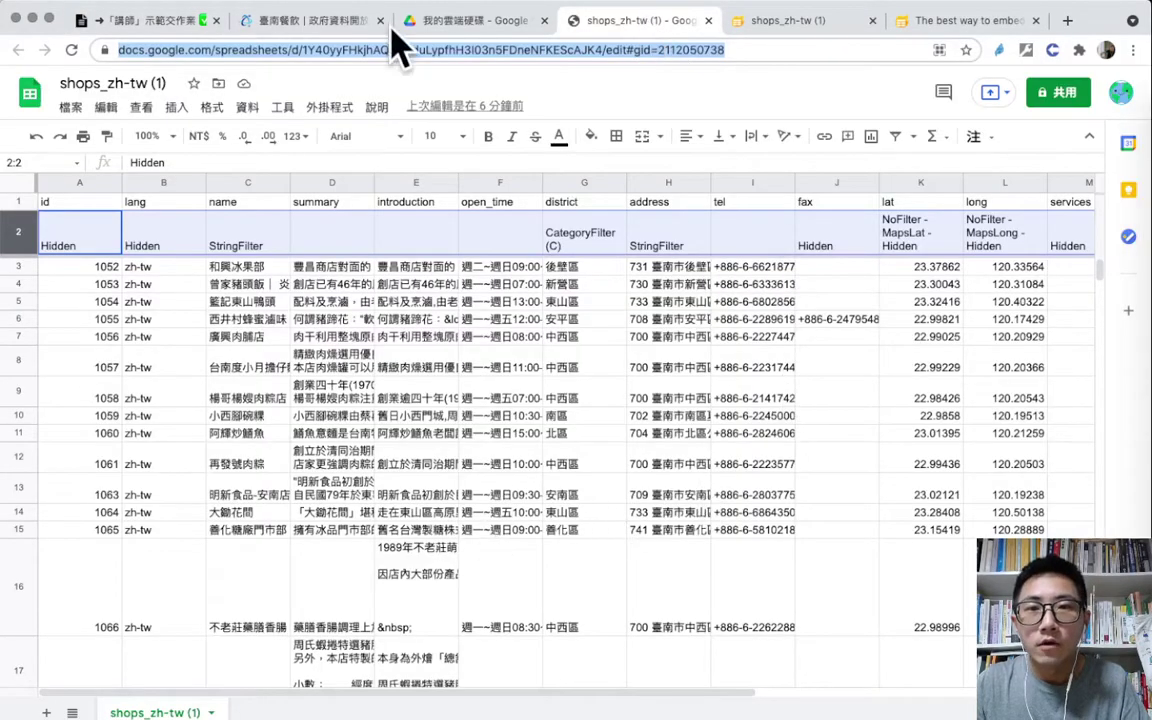
{"action": "left_click", "coordinate": [1068, 100]}
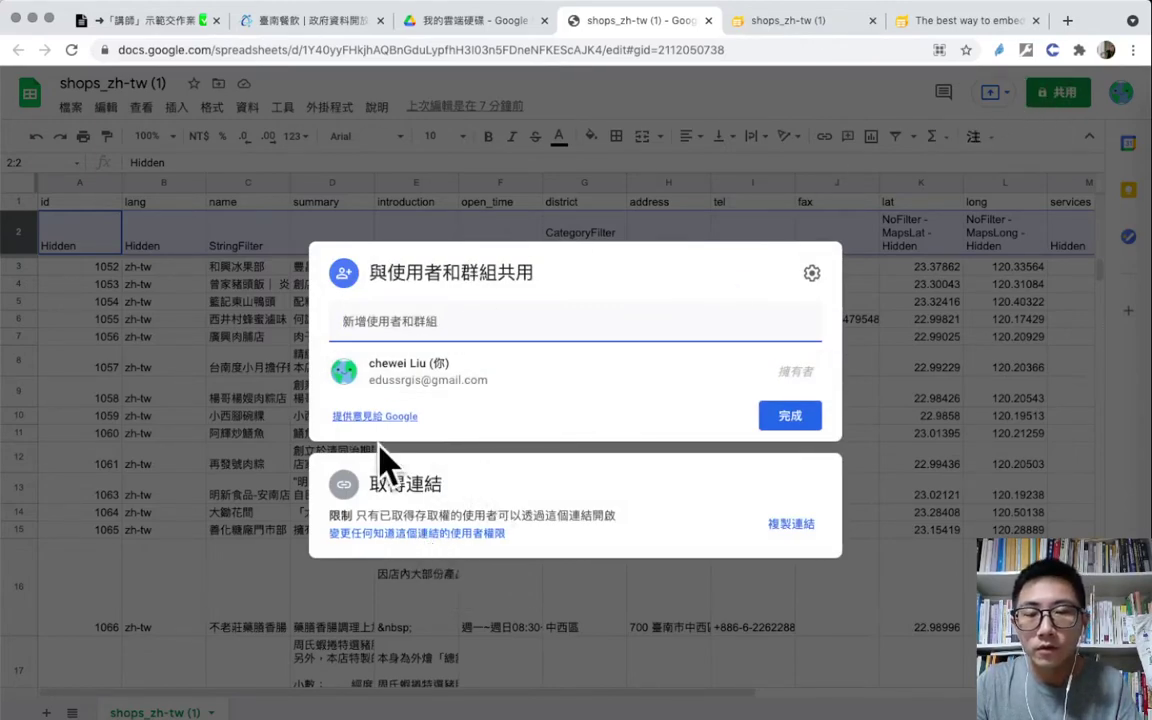
{"action": "left_click", "coordinate": [436, 537]}
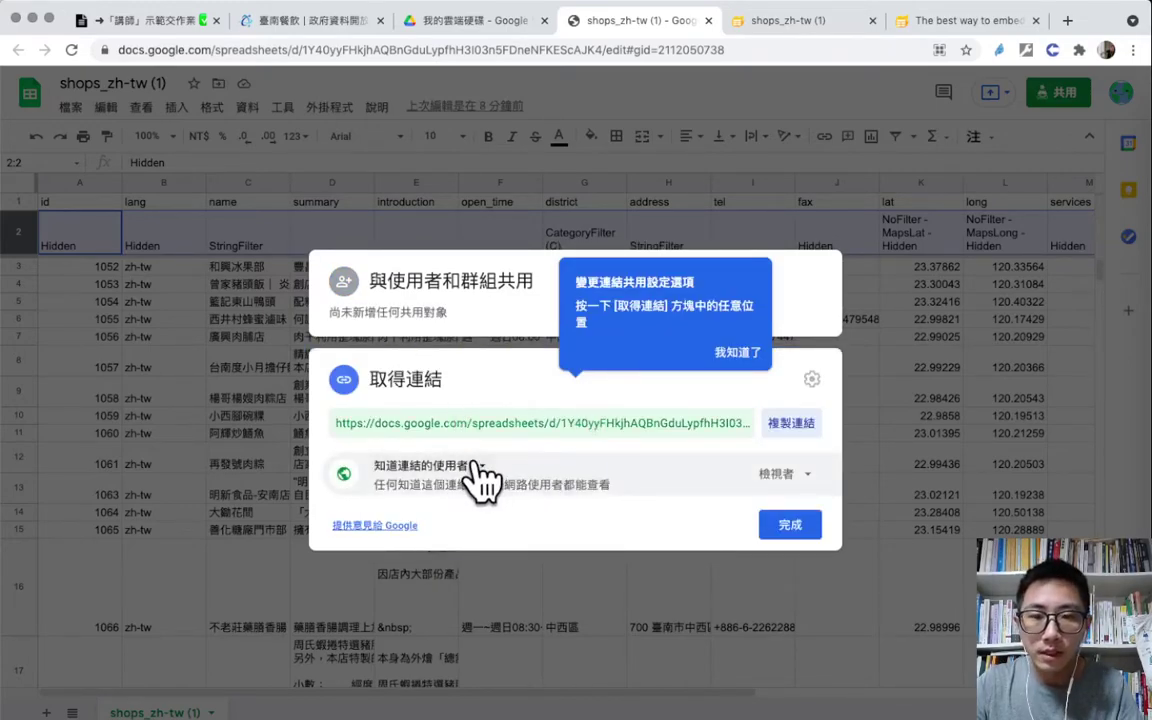
{"action": "left_click", "coordinate": [785, 474]}
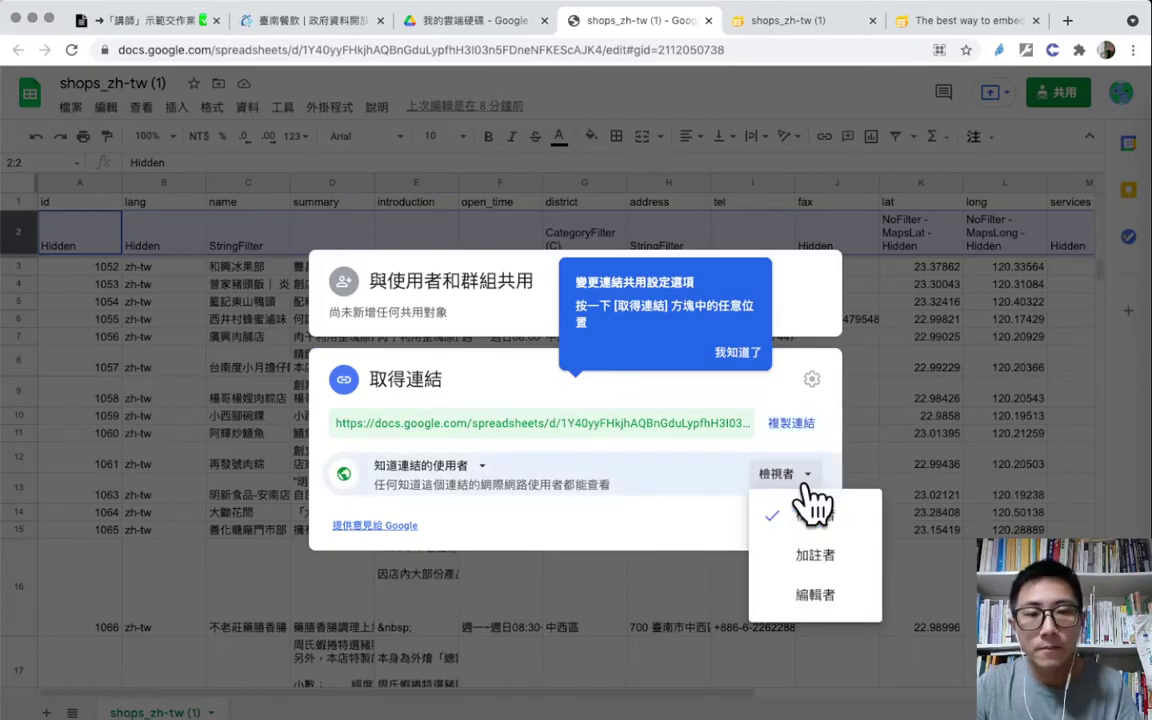
{"action": "left_click", "coordinate": [838, 594]}
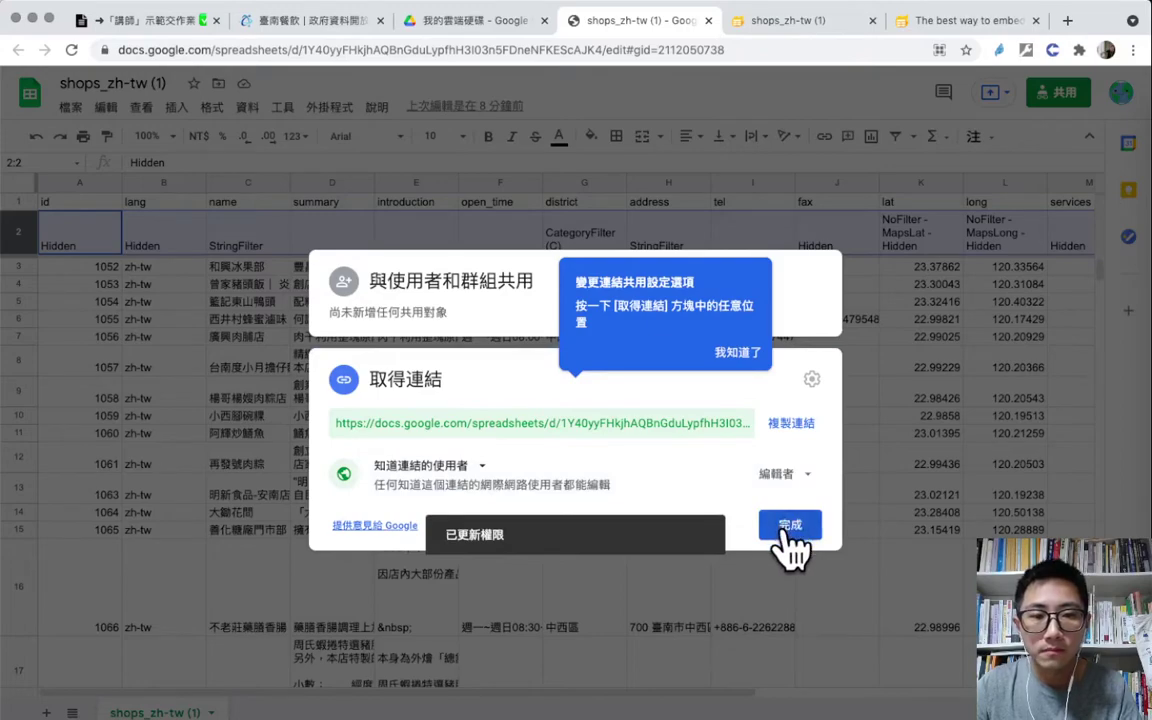
{"action": "left_click", "coordinate": [789, 527]}
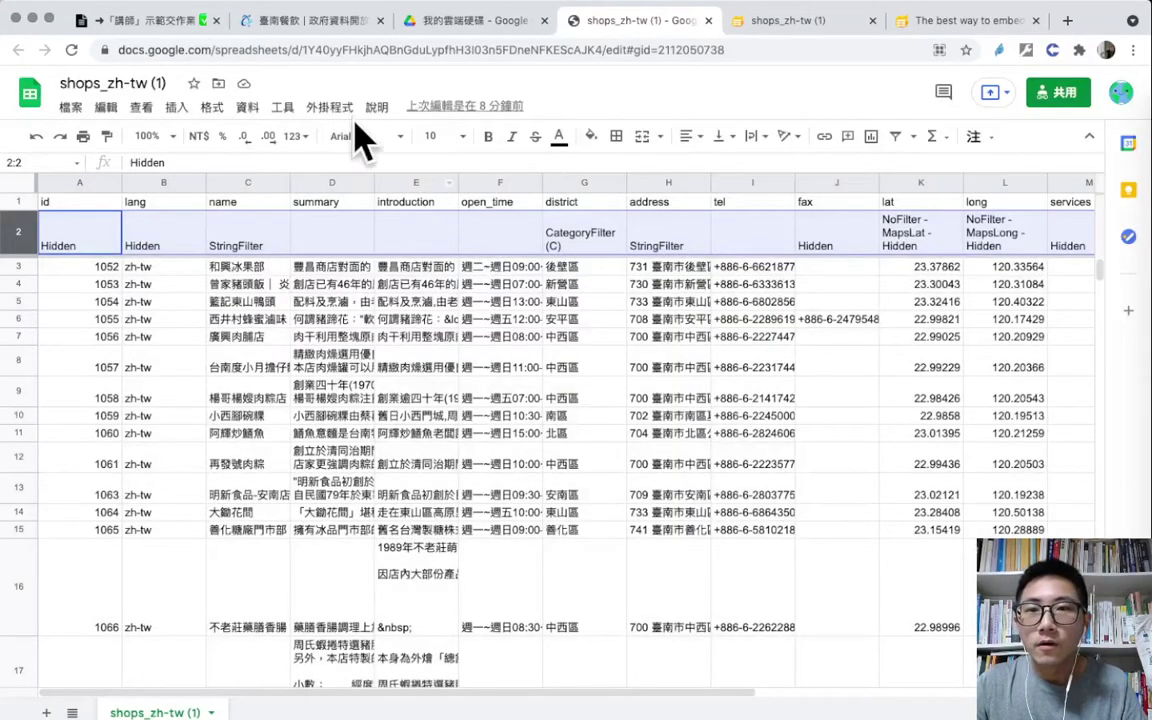
{"action": "left_click", "coordinate": [352, 51]}
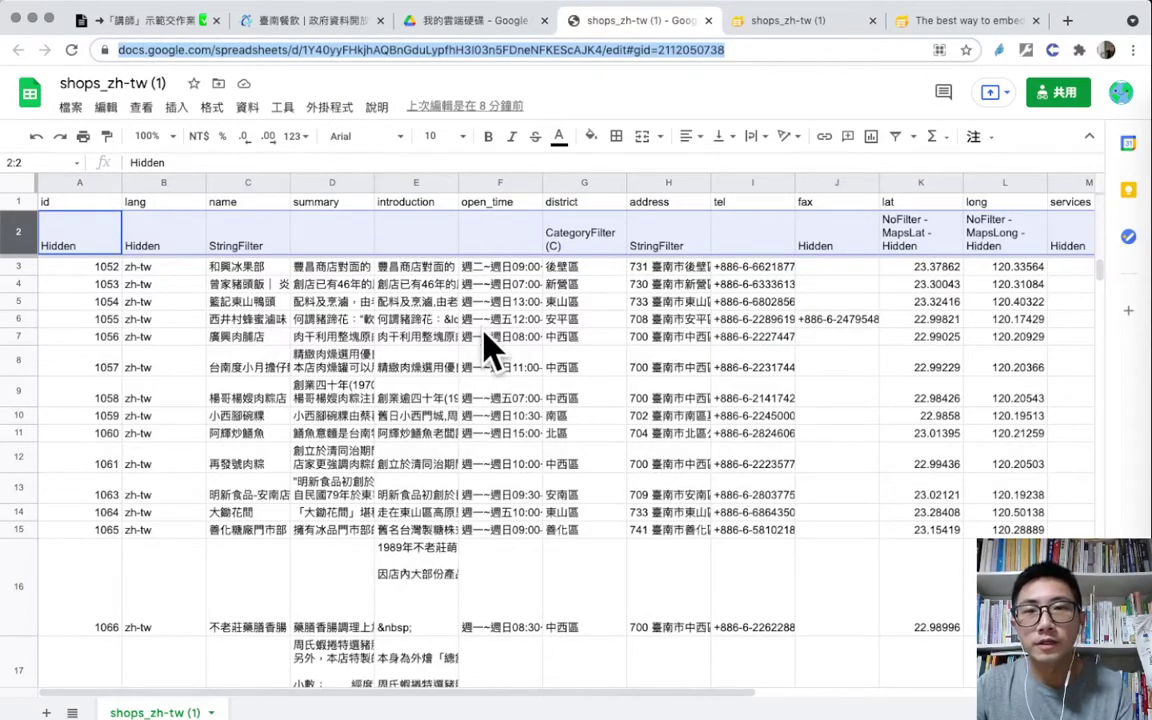
{"action": "left_click", "coordinate": [437, 376]}
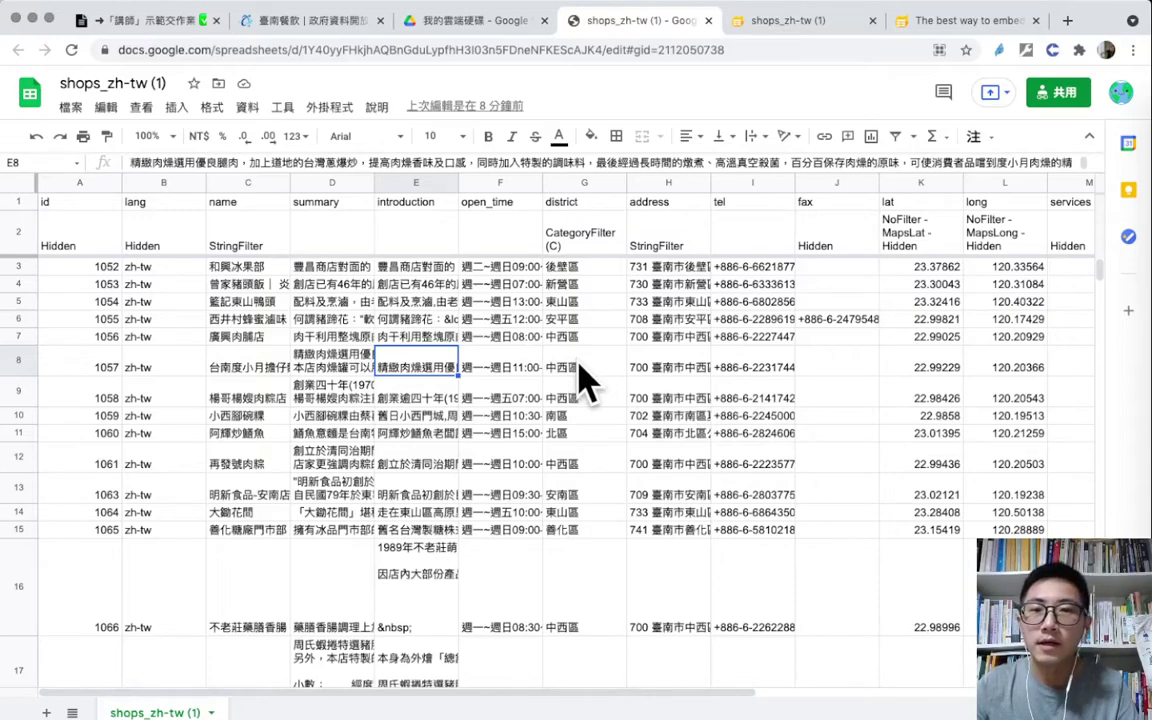
Switch to the shops_zh-tw (1) map in Awesome Table and open it for editing
{"action": "left_click", "coordinate": [813, 28]}
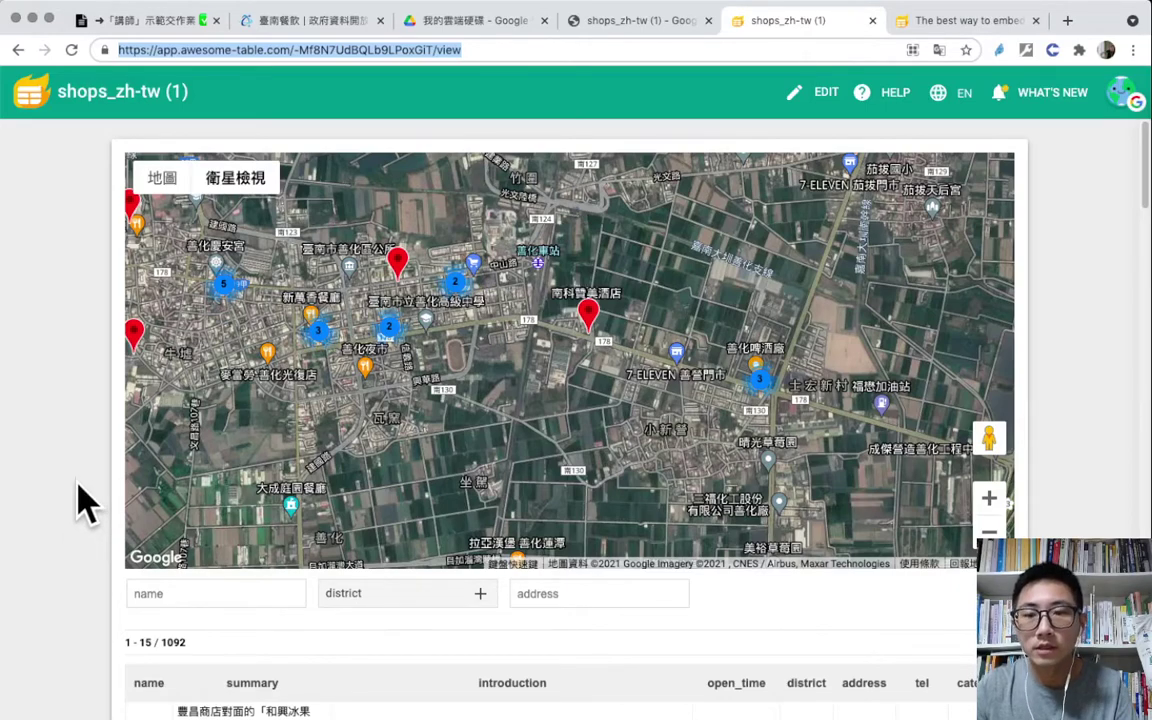
{"action": "left_click", "coordinate": [70, 435]}
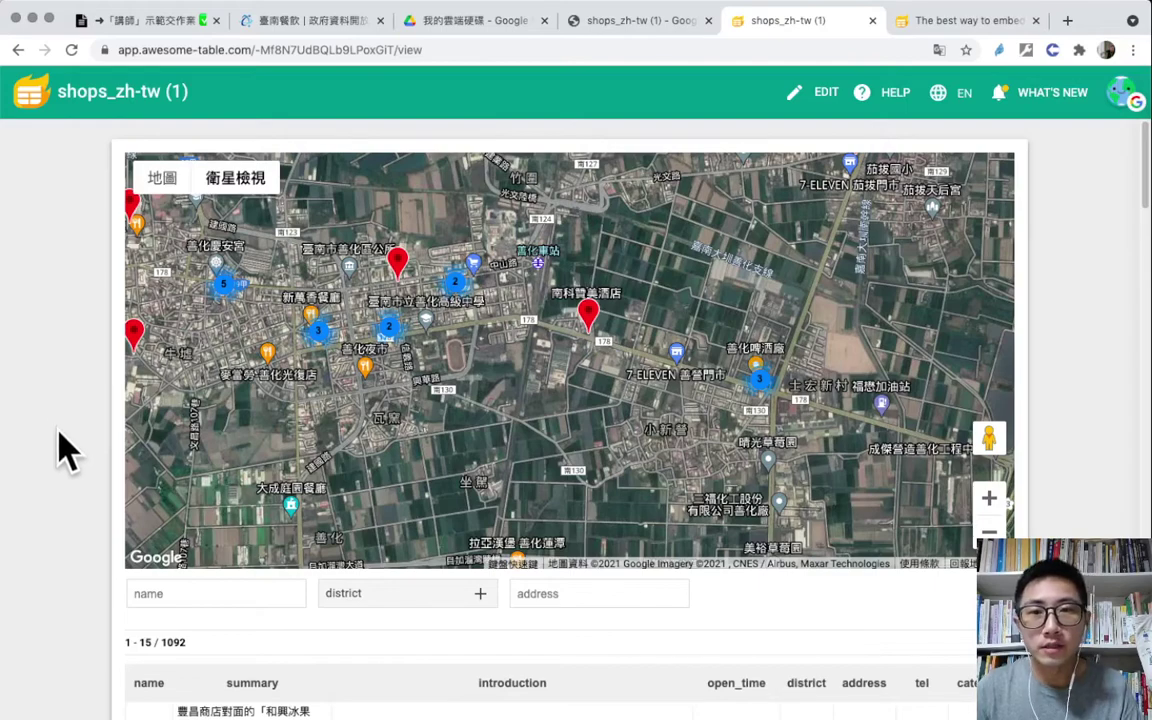
{"action": "scroll", "coordinate": [60, 460], "scroll_direction": "down", "scroll_amount": 1}
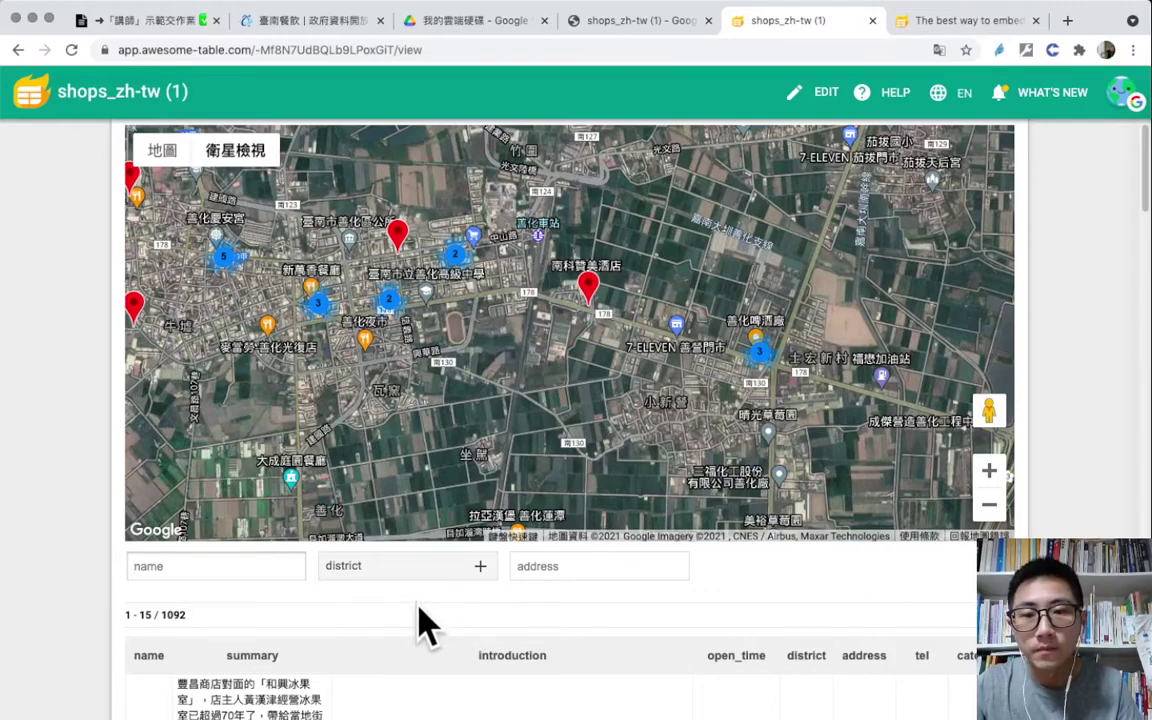
{"action": "left_click", "coordinate": [826, 95]}
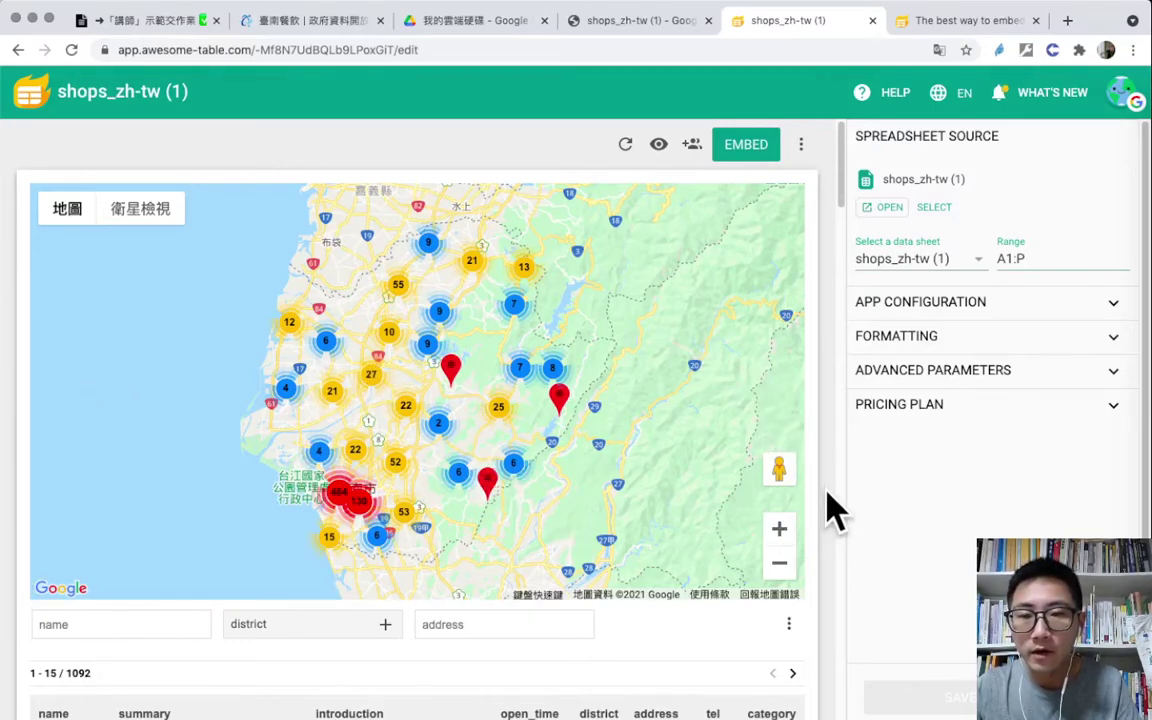
{"action": "scroll", "coordinate": [828, 507], "scroll_direction": "down", "scroll_amount": 1}
{"action": "scroll", "coordinate": [830, 510], "scroll_direction": "up", "scroll_amount": 1}
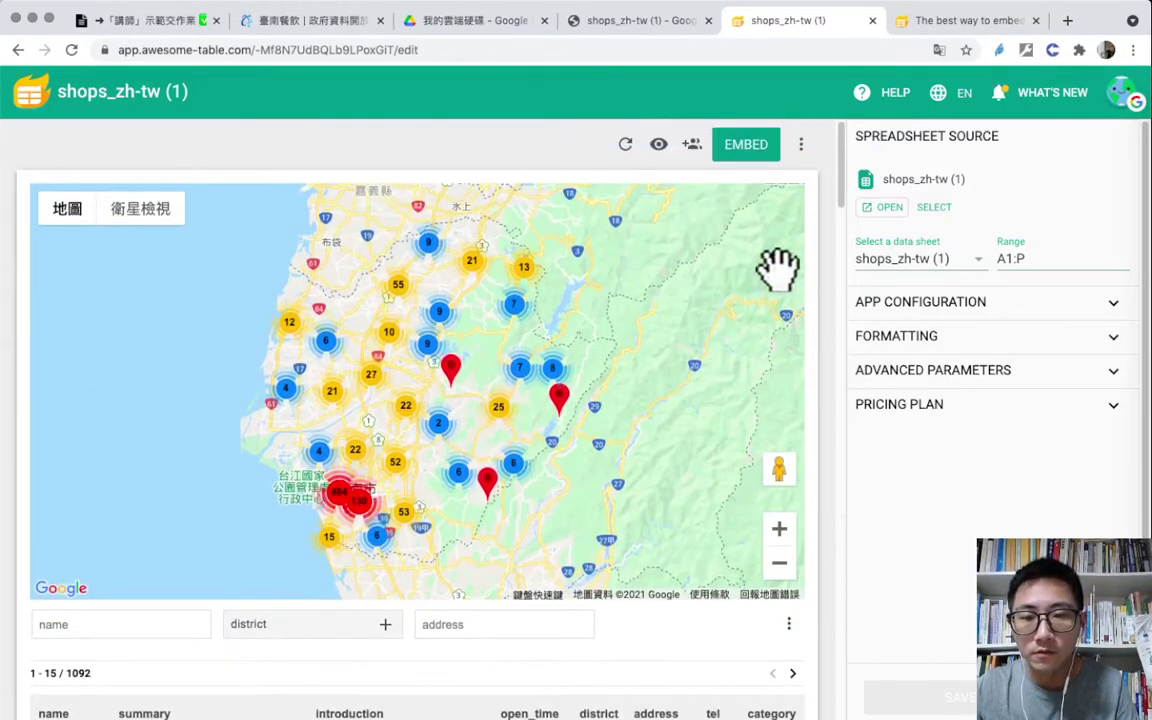
Copy the editor link from the map's sharing settings
{"action": "left_click", "coordinate": [692, 146]}
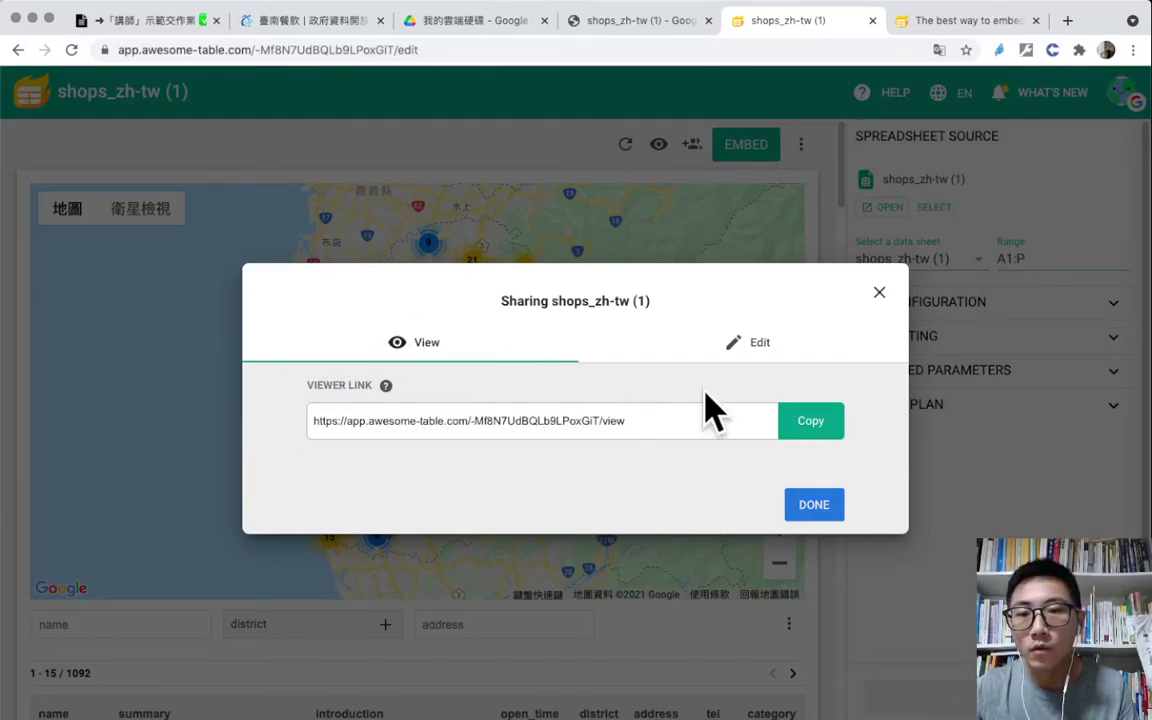
{"action": "left_click", "coordinate": [732, 350]}
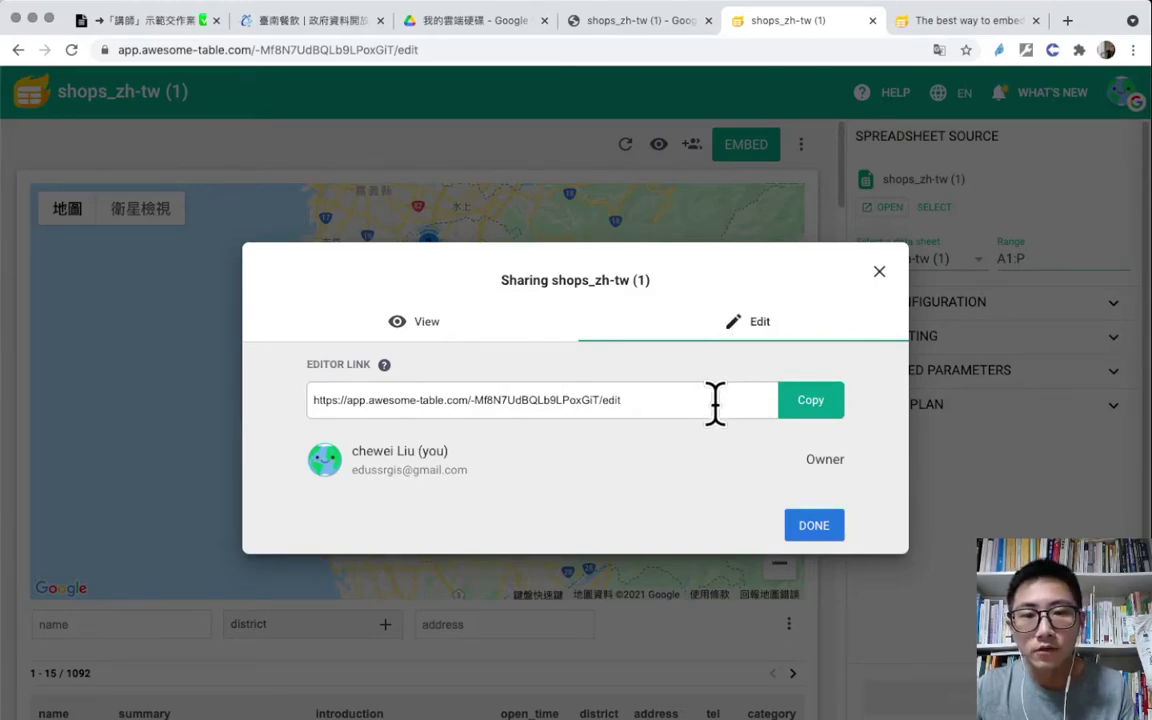
{"action": "mouse_move", "coordinate": [385, 363]}
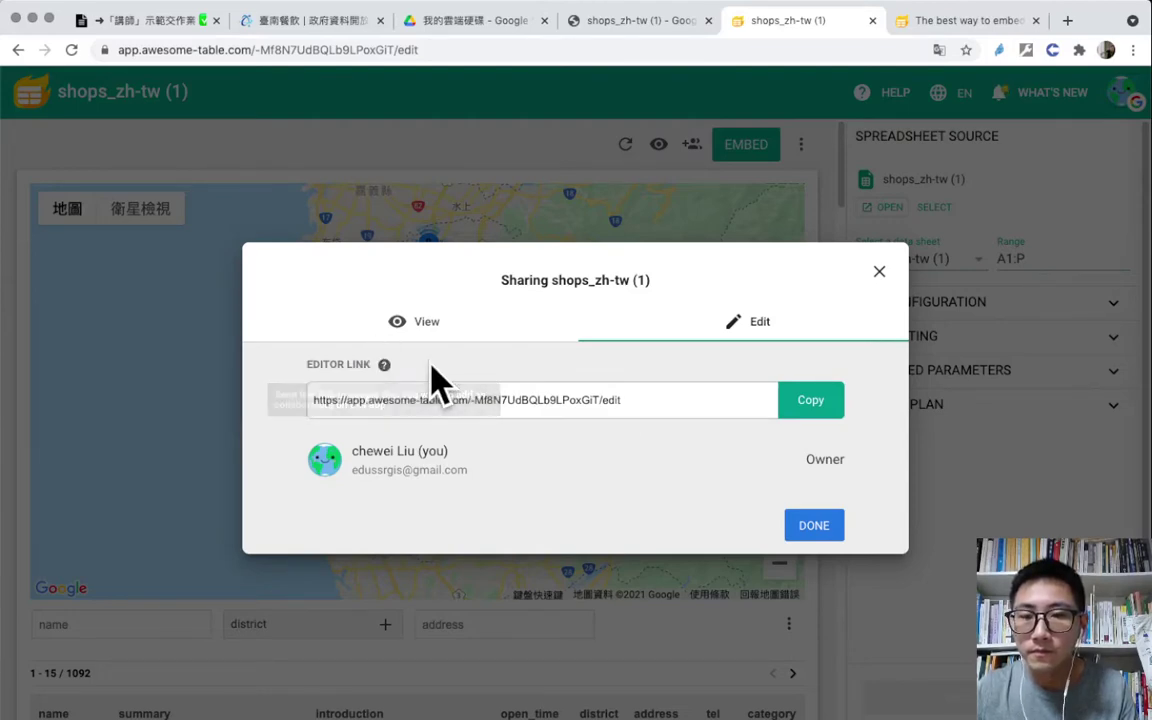
{"action": "left_click", "coordinate": [810, 405]}
{"action": "left_click", "coordinate": [812, 410]}
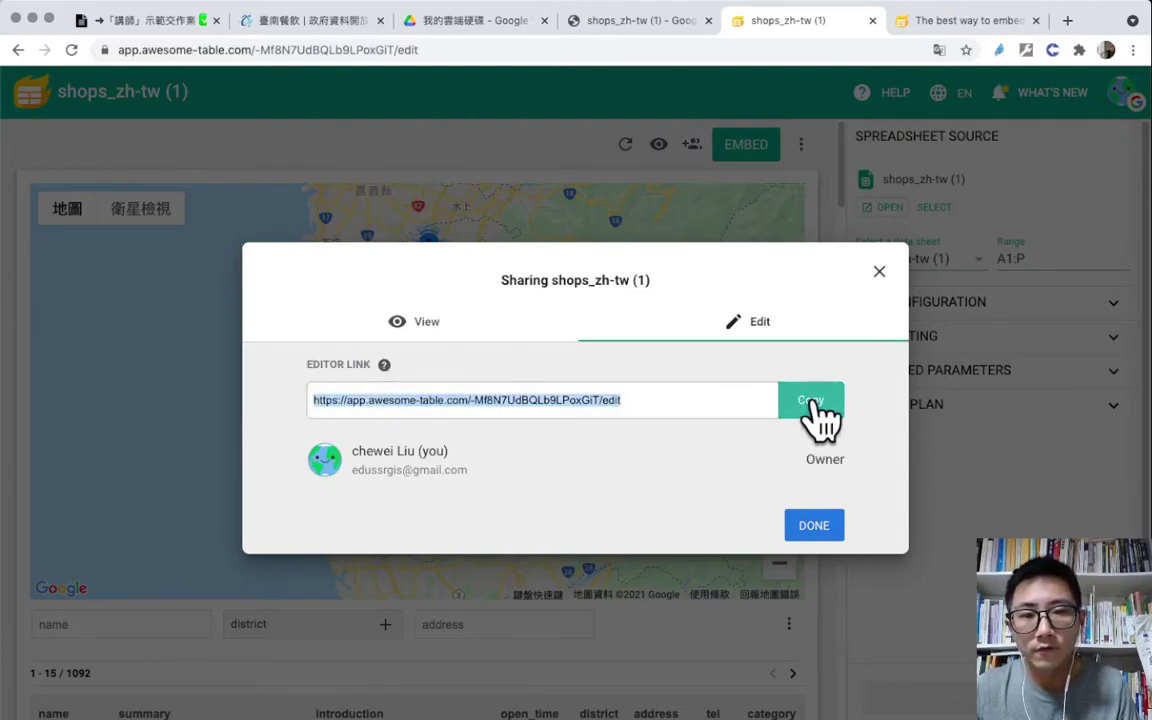
{"action": "left_click", "coordinate": [814, 527]}
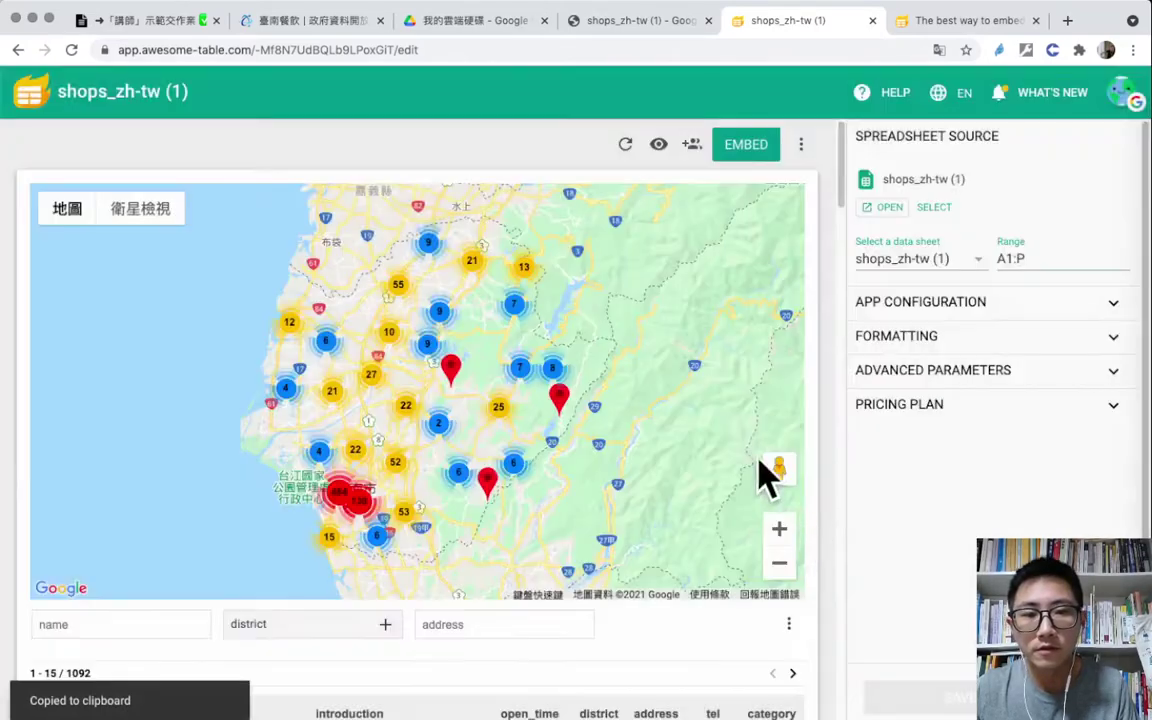
In the HackMD note's 作業二 answer, add the bullet 地圖設計的協作 with the Awesome Table editor link nested beneath it
{"action": "left_click", "coordinate": [122, 28]}
{"action": "key", "text": "super+v"}
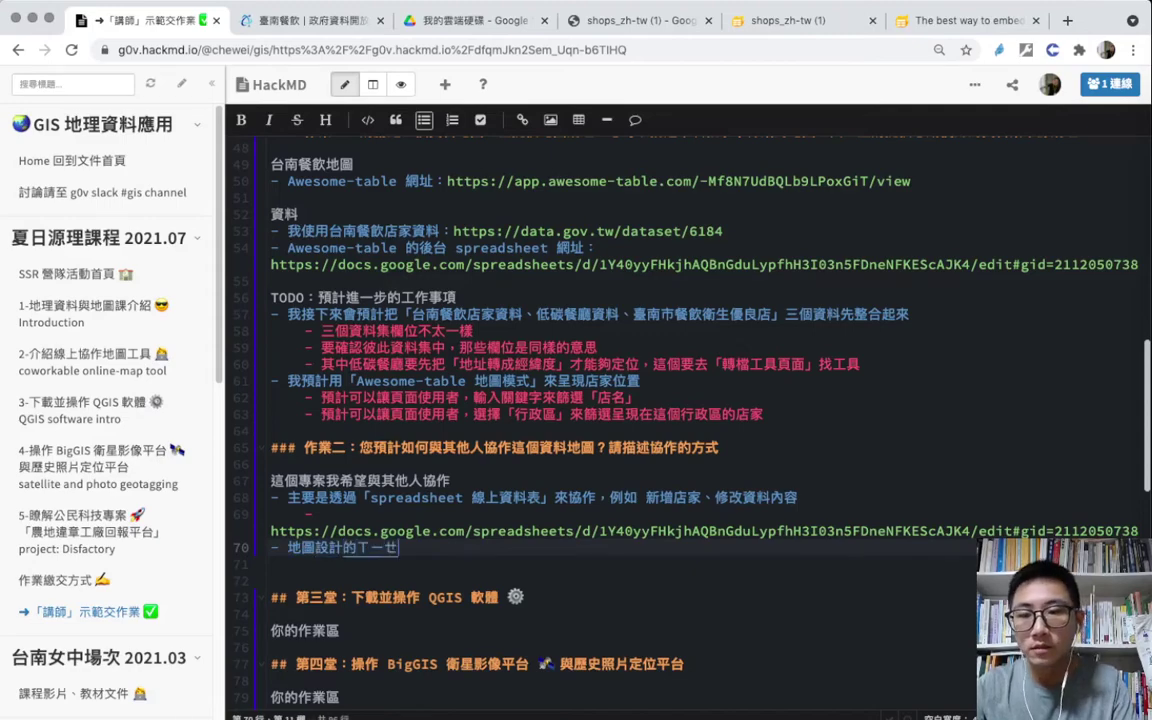
{"action": "key", "text": "Tab"}
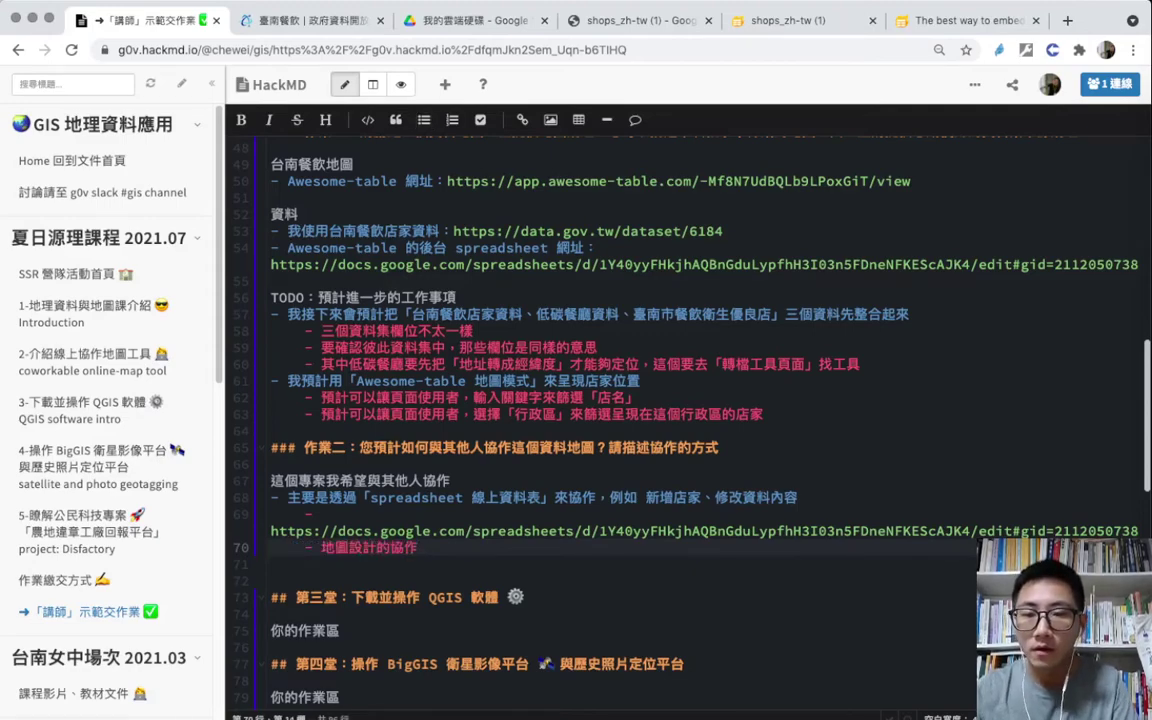
{"action": "key", "text": "shift+Tab"}
{"action": "key", "text": "Return"}
{"action": "key", "text": "Tab"}
{"action": "key", "text": "super+v"}
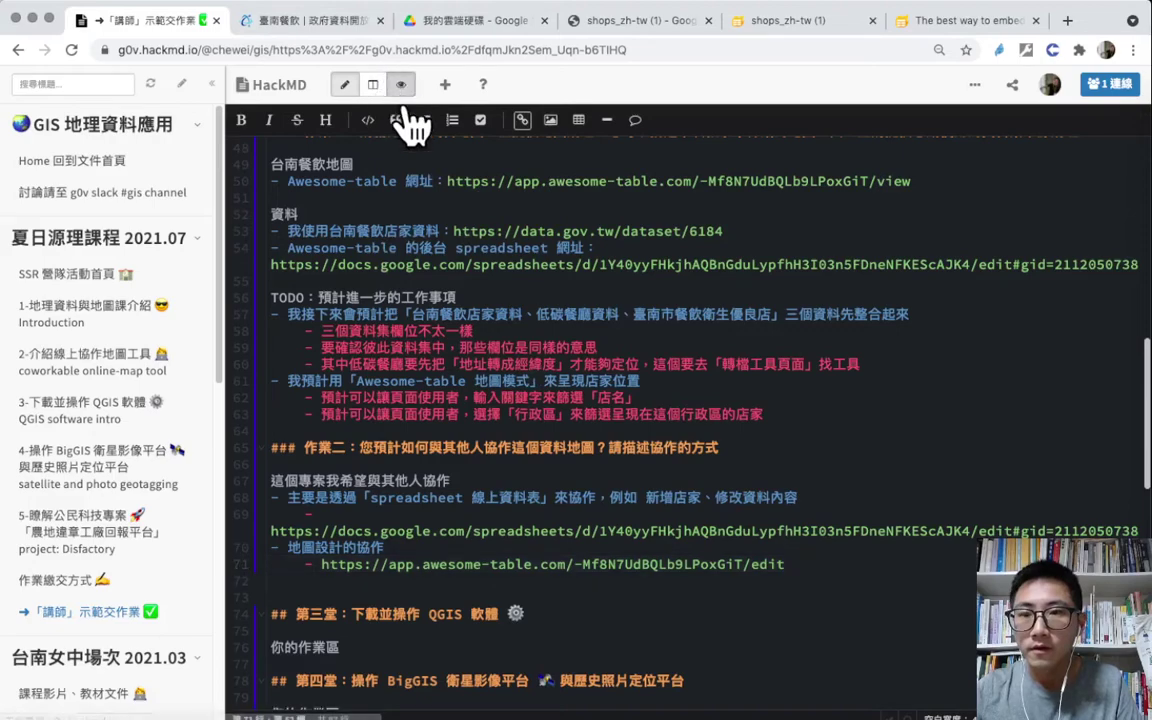
Preview the rendered note and review the second lesson's 作業一 map link, dataset source and backend spreadsheet link
{"action": "key", "text": "ctrl+alt+v"}
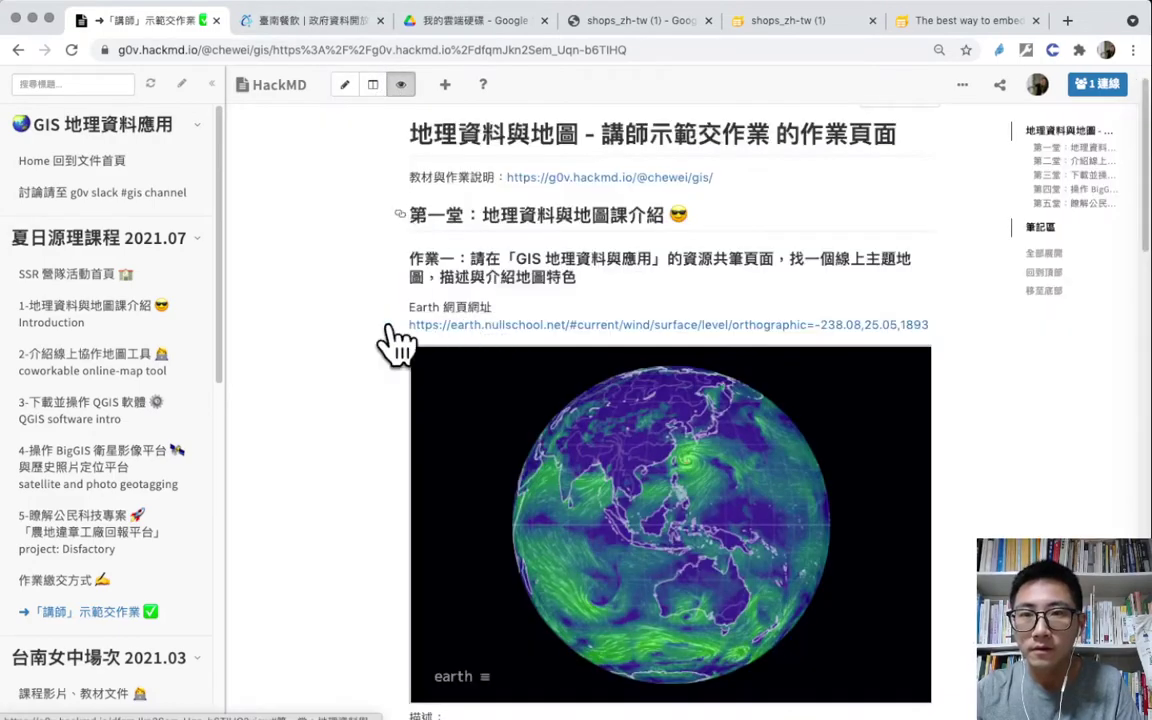
{"action": "scroll", "coordinate": [325, 360], "scroll_direction": "down", "scroll_amount": 10}
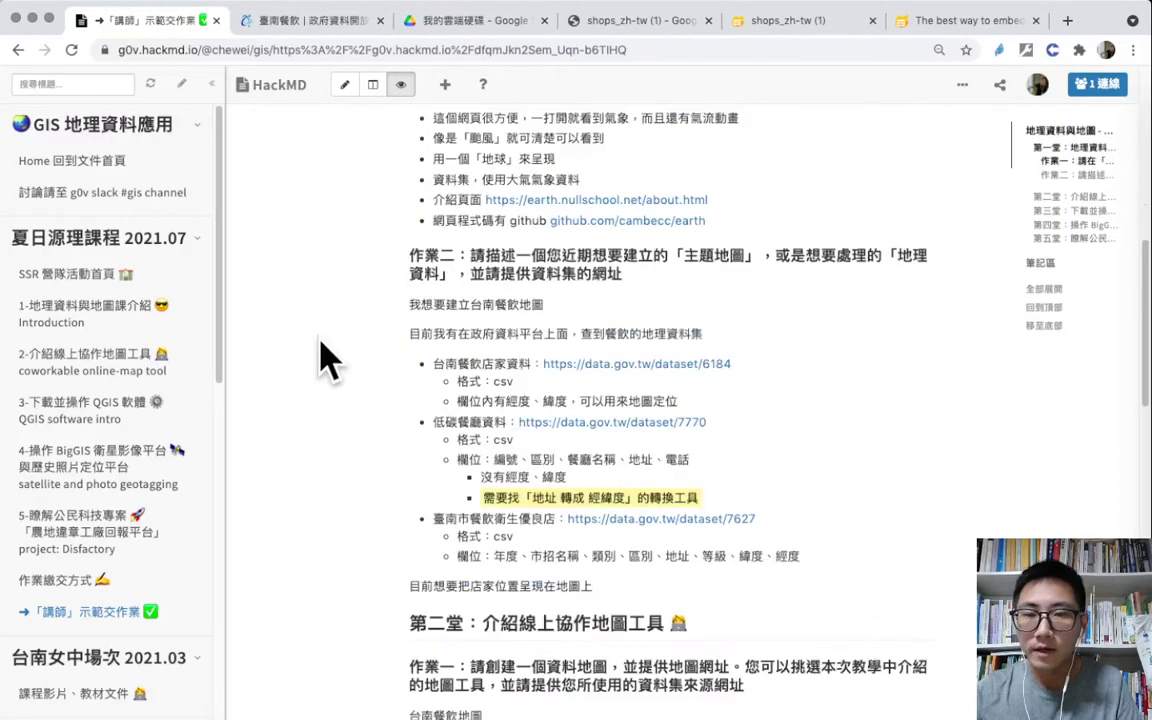
{"action": "scroll", "coordinate": [327, 375], "scroll_direction": "down", "scroll_amount": 4}
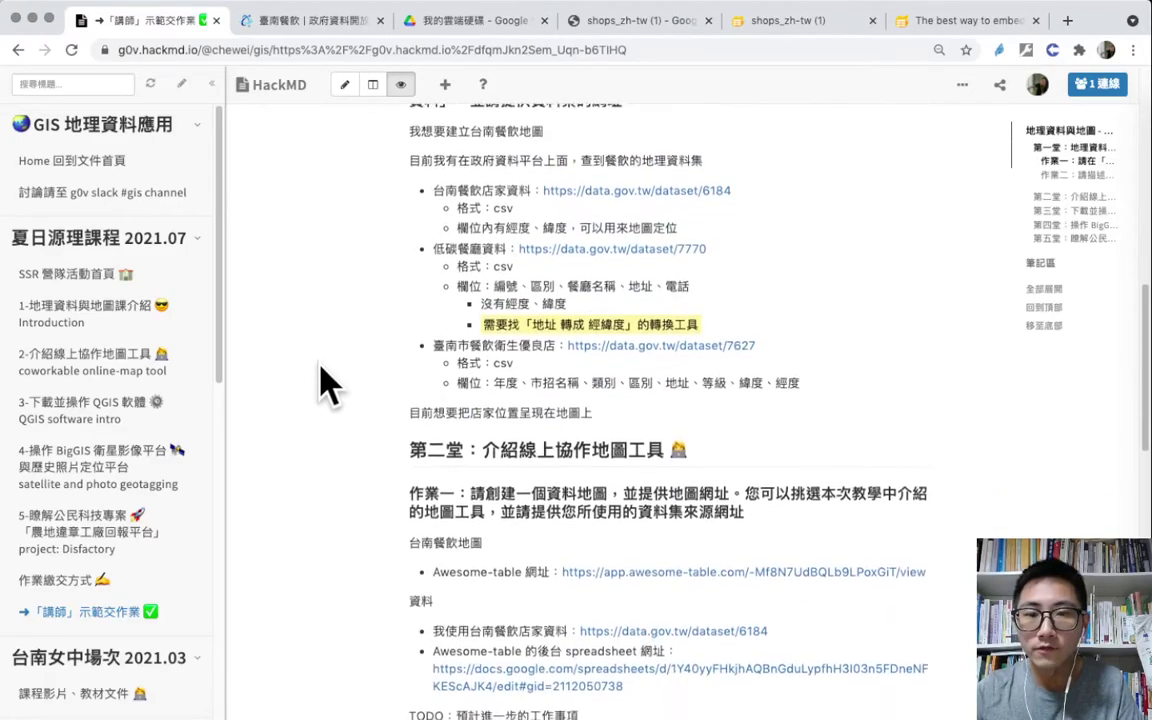
{"action": "scroll", "coordinate": [321, 360], "scroll_direction": "down", "scroll_amount": 4}
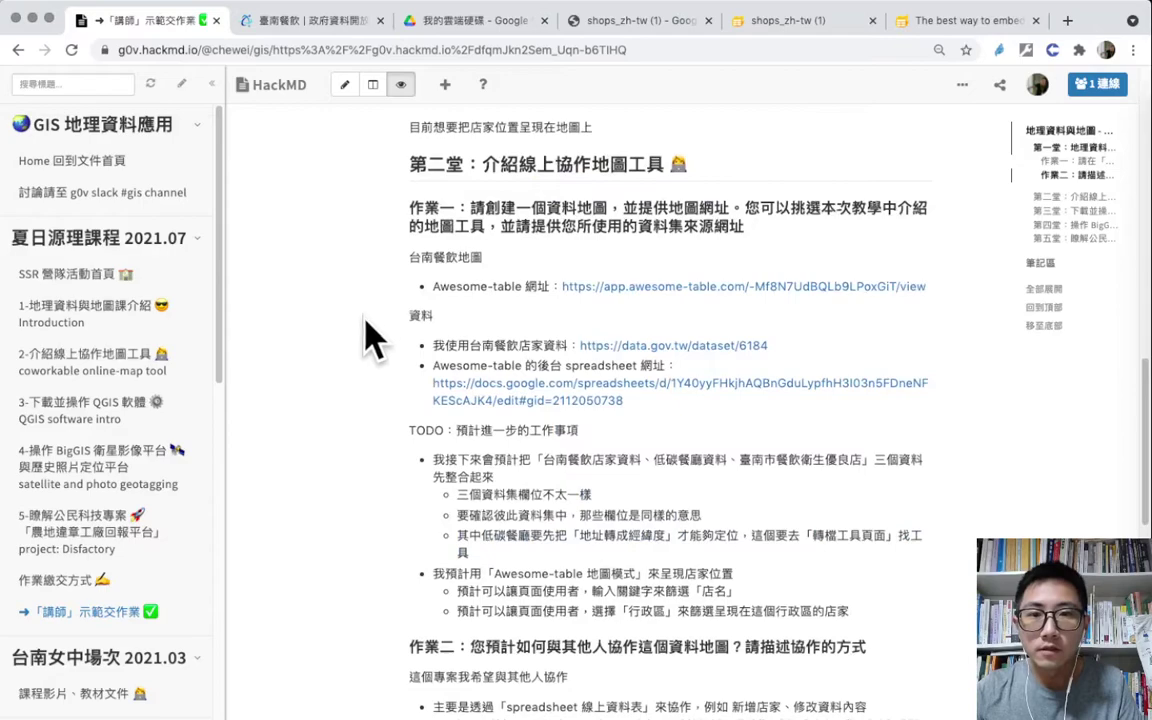
{"action": "scroll", "coordinate": [375, 340], "scroll_direction": "down", "scroll_amount": 1}
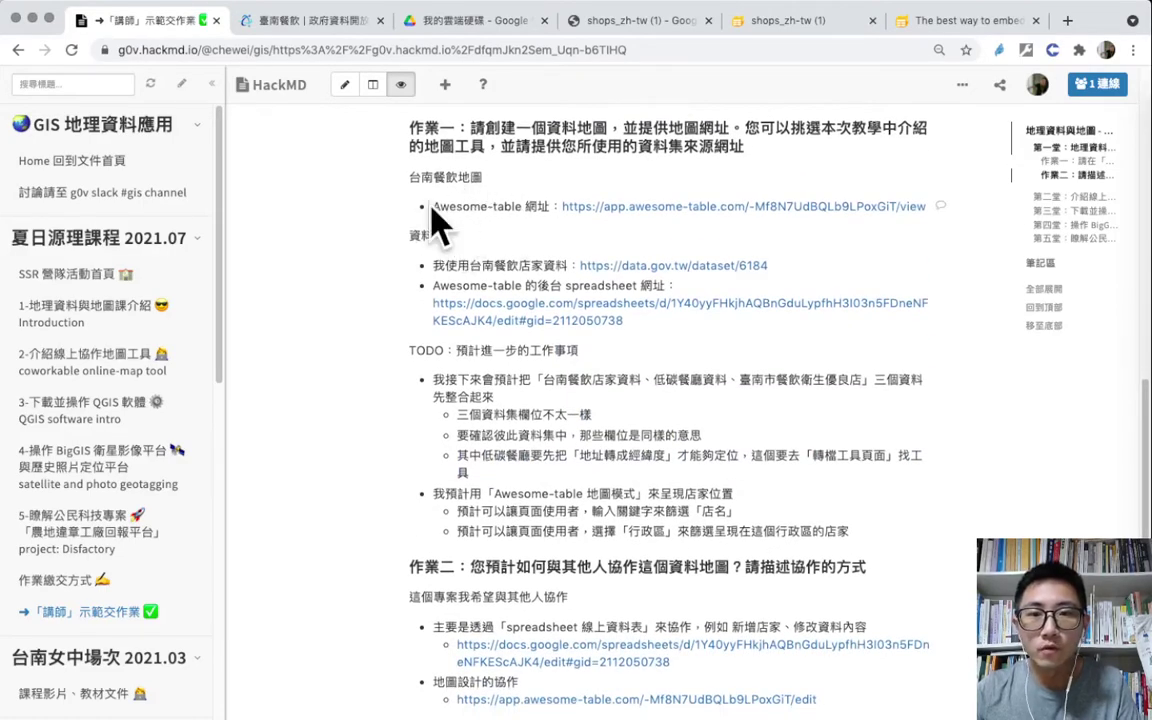
{"action": "left_click_drag", "start_coordinate": [433, 205], "coordinate": [914, 198]}
{"action": "left_click", "coordinate": [761, 245]}
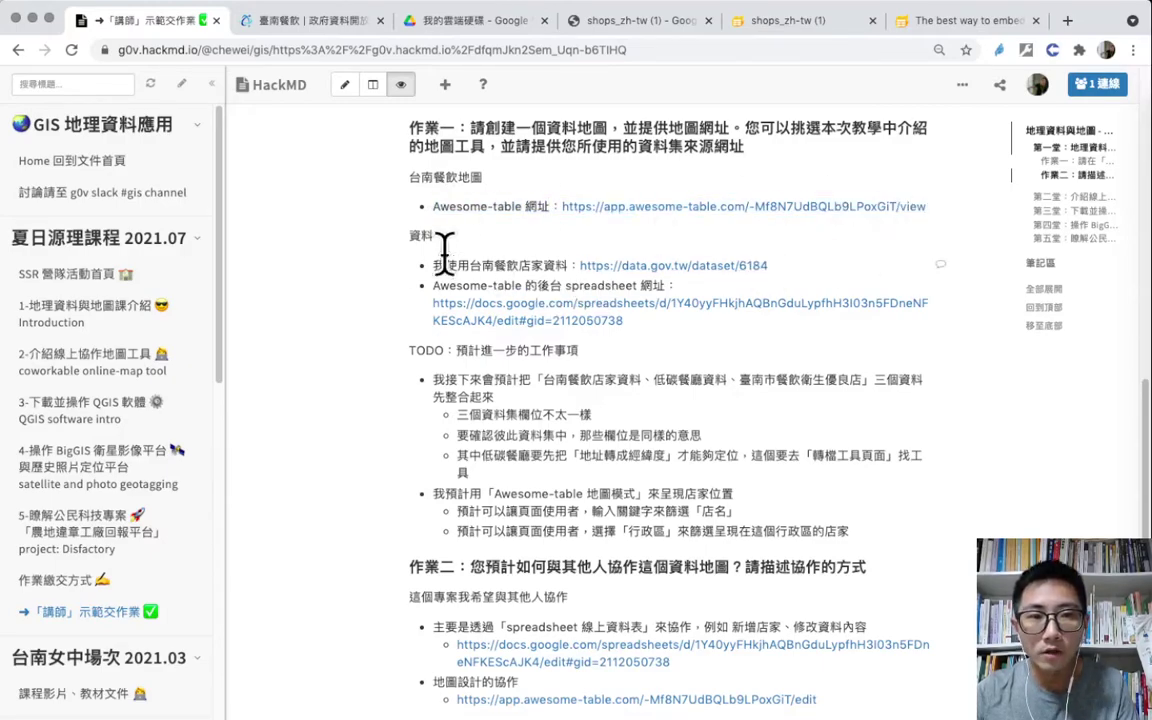
{"action": "left_click_drag", "start_coordinate": [434, 265], "coordinate": [525, 265]}
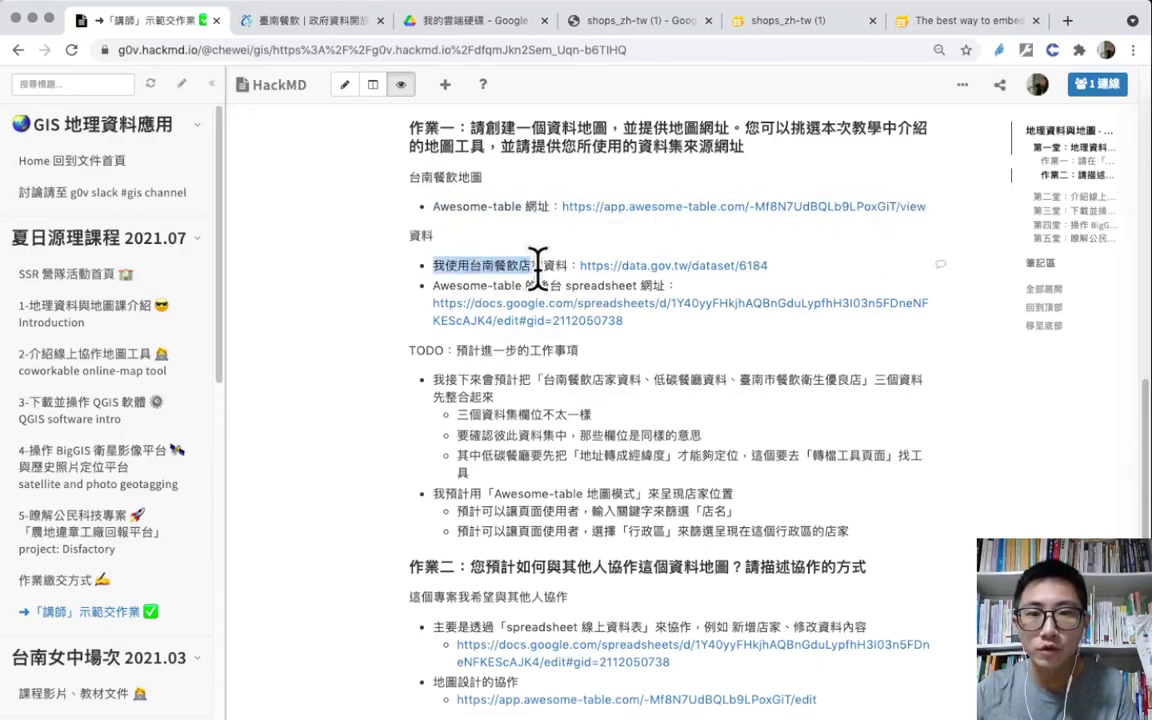
{"action": "left_click", "coordinate": [553, 270]}
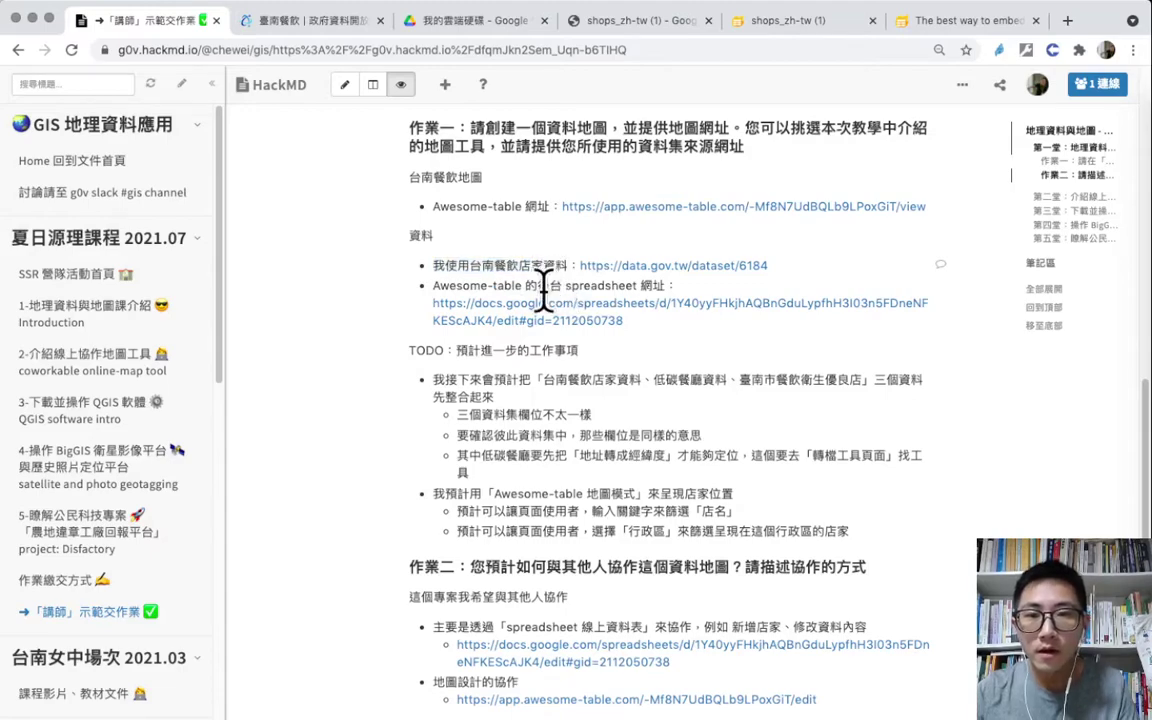
{"action": "left_click_drag", "start_coordinate": [540, 286], "coordinate": [667, 287]}
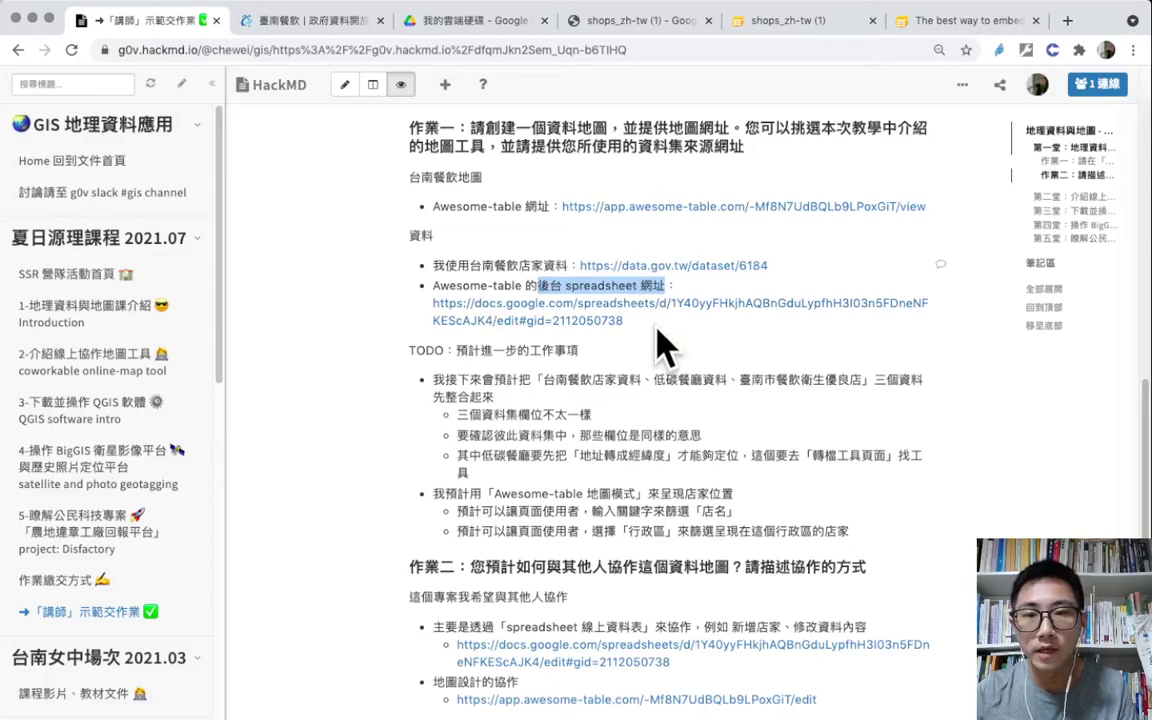
{"action": "scroll", "coordinate": [662, 340], "scroll_direction": "down", "scroll_amount": 1}
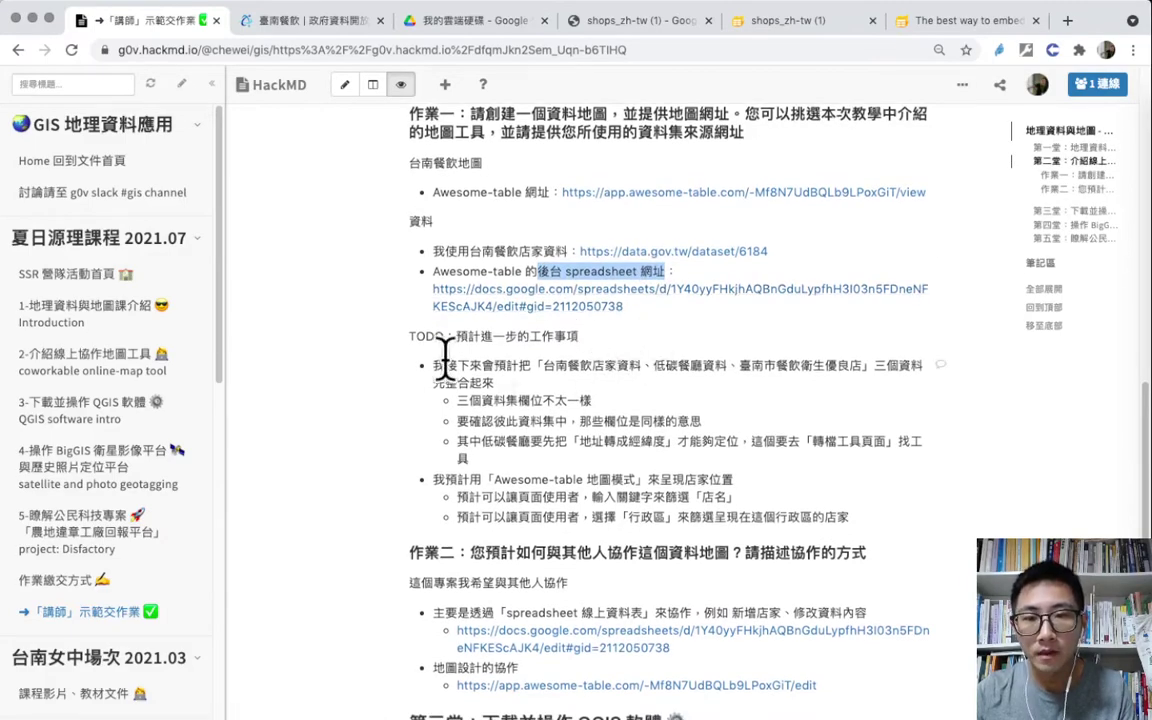
Review the rendered TODO list and the 作業二 answer on collaborating through the spreadsheet and map design links
{"action": "left_click_drag", "start_coordinate": [417, 334], "coordinate": [812, 522]}
{"action": "left_click", "coordinate": [864, 489]}
{"action": "scroll", "coordinate": [865, 492], "scroll_direction": "down", "scroll_amount": 1}
{"action": "scroll", "coordinate": [845, 430], "scroll_direction": "down", "scroll_amount": 2}
{"action": "scroll", "coordinate": [800, 430], "scroll_direction": "down", "scroll_amount": 1}
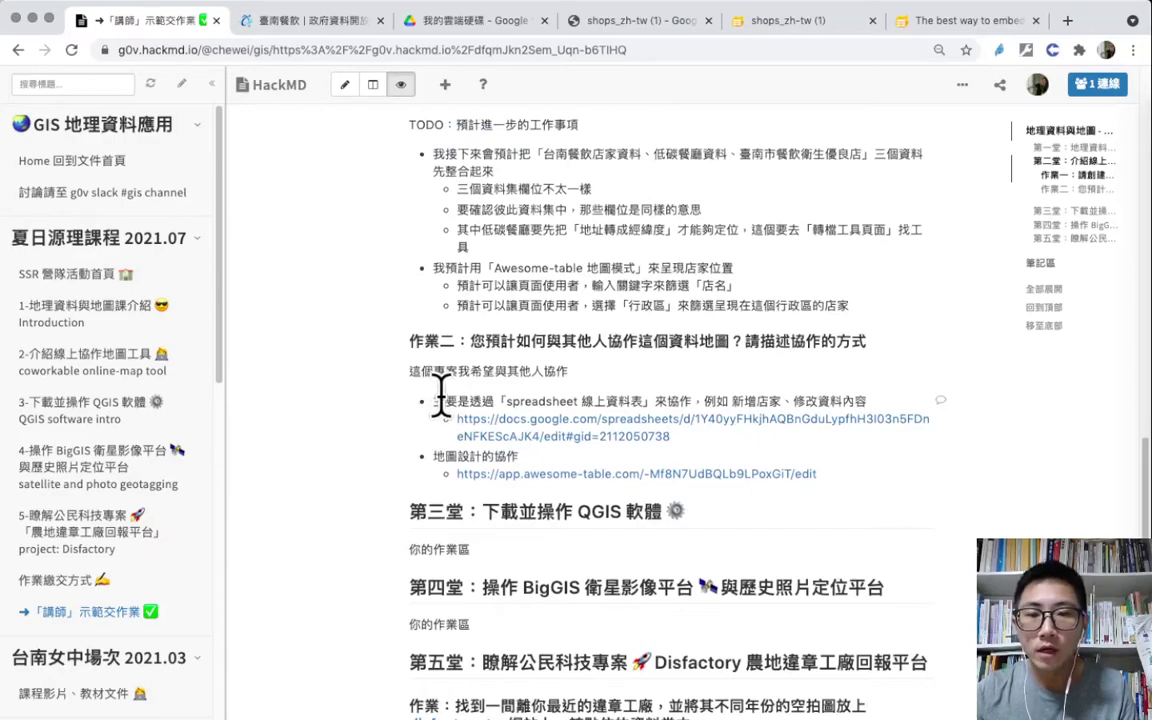
{"action": "left_click_drag", "start_coordinate": [443, 399], "coordinate": [697, 448]}
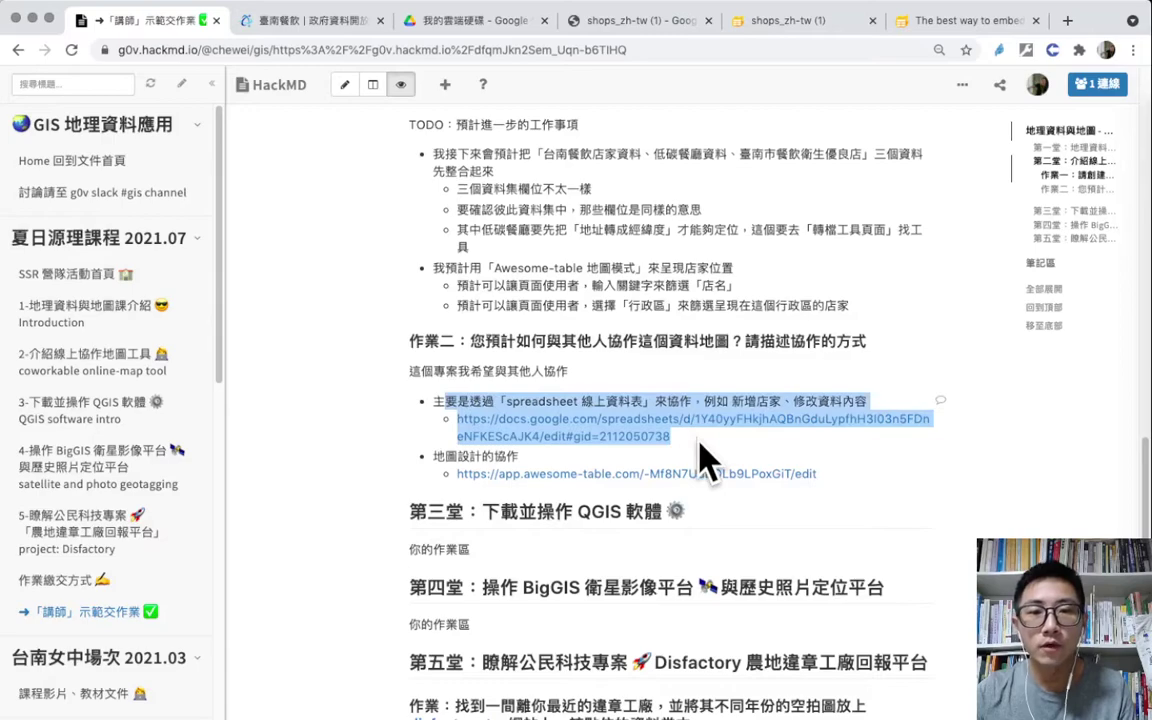
{"action": "left_click", "coordinate": [699, 443]}
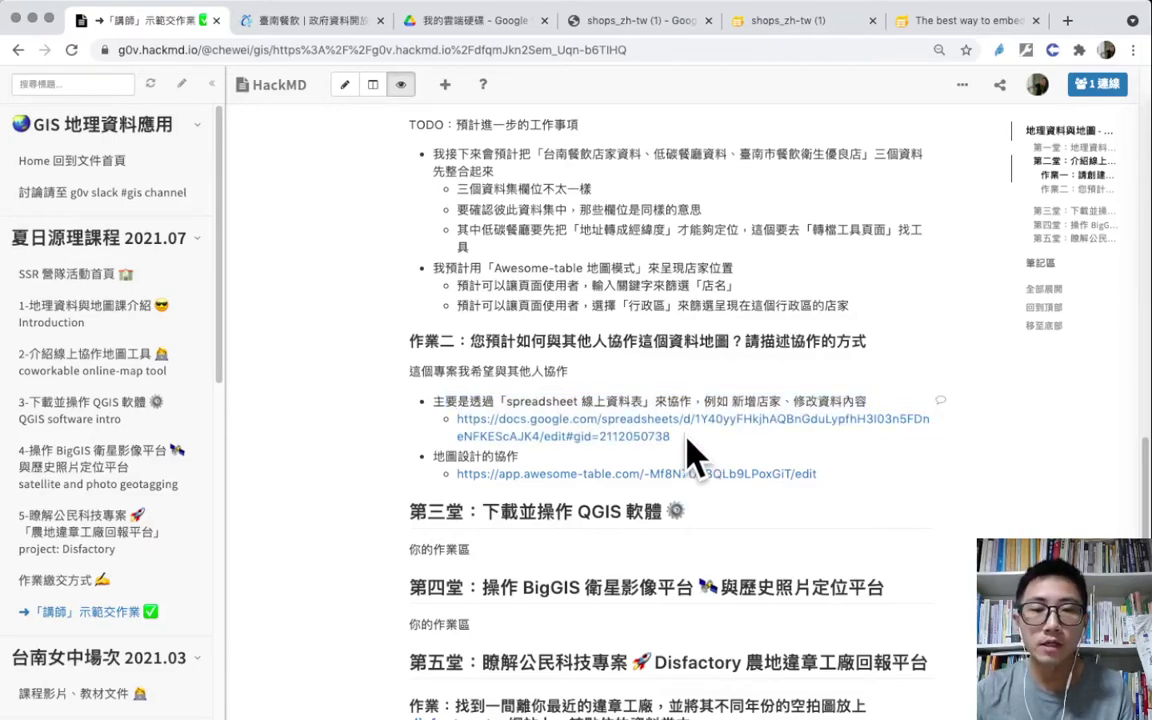